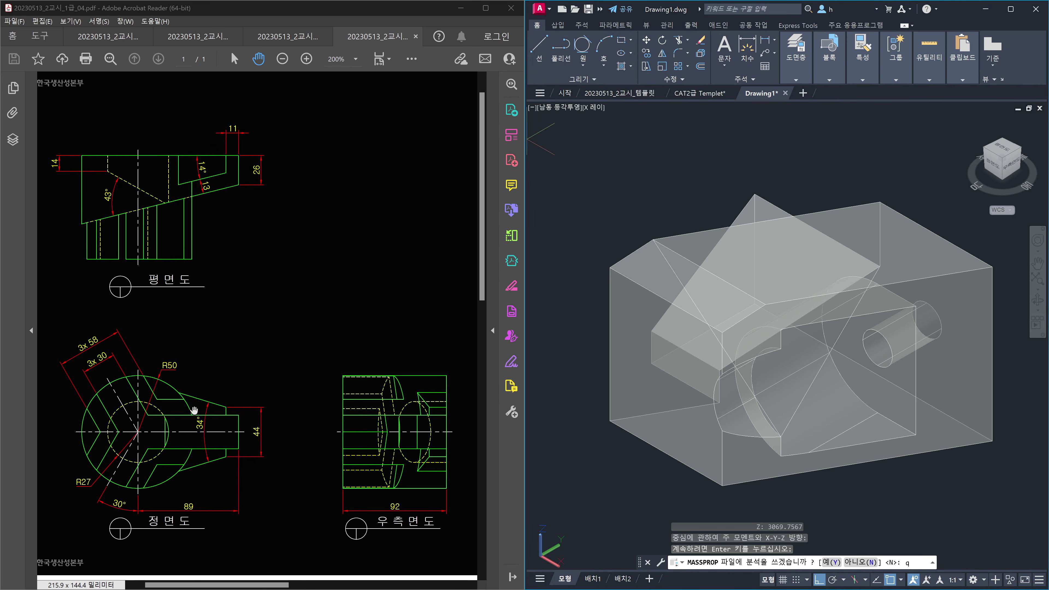
Step: Examine the front view's outline in the PDF drawing, tracing the R50 body, the arm and the three angled slots
type("q")
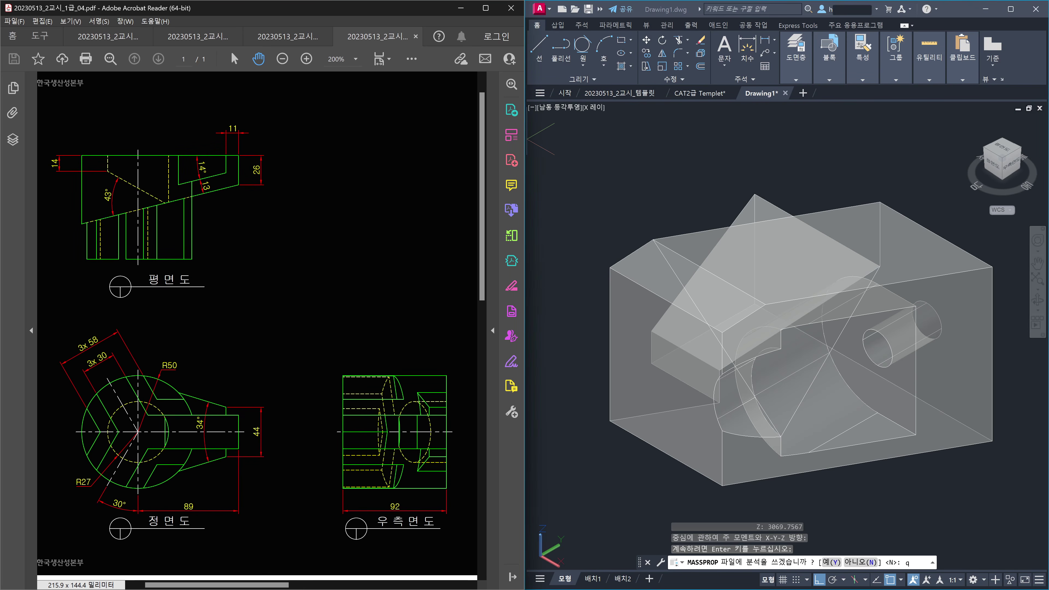
mouse_move(190, 412)
left_mouse_down()
mouse_move(123, 371)
mouse_move(77, 413)
mouse_move(85, 473)
mouse_move(124, 507)
mouse_move(181, 478)
mouse_move(239, 422)
mouse_move(192, 414)
left_mouse_up()
left_click_drag(128, 413, 121, 434)
left_click_drag(217, 384, 195, 403)
mouse_move(217, 471)
left_mouse_down()
mouse_move(206, 456)
mouse_move(198, 462)
mouse_move(201, 453)
left_mouse_up()
left_click_drag(206, 456, 216, 459)
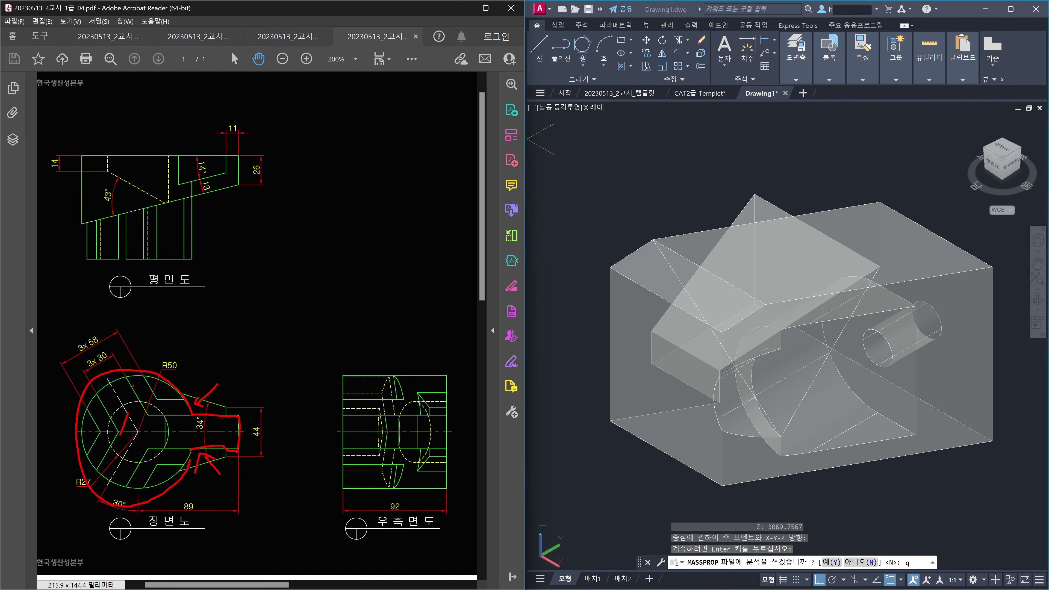
mouse_move(126, 380)
left_mouse_down("shift")
mouse_move(149, 415)
mouse_move(193, 414)
left_mouse_up("shift")
mouse_move(145, 376)
left_mouse_down("shift")
mouse_move(156, 400)
mouse_move(184, 400)
left_mouse_up("shift")
mouse_move(99, 395)
left_mouse_down("shift")
mouse_move(118, 431)
mouse_move(96, 469)
left_mouse_up("shift")
mouse_move(85, 411)
left_mouse_down("shift")
mouse_move(98, 432)
mouse_move(88, 457)
left_mouse_up("shift")
mouse_move(123, 488)
left_mouse_down("shift")
mouse_move(147, 448)
mouse_move(189, 448)
mouse_move(139, 491)
mouse_move(180, 464)
left_mouse_up("shift")
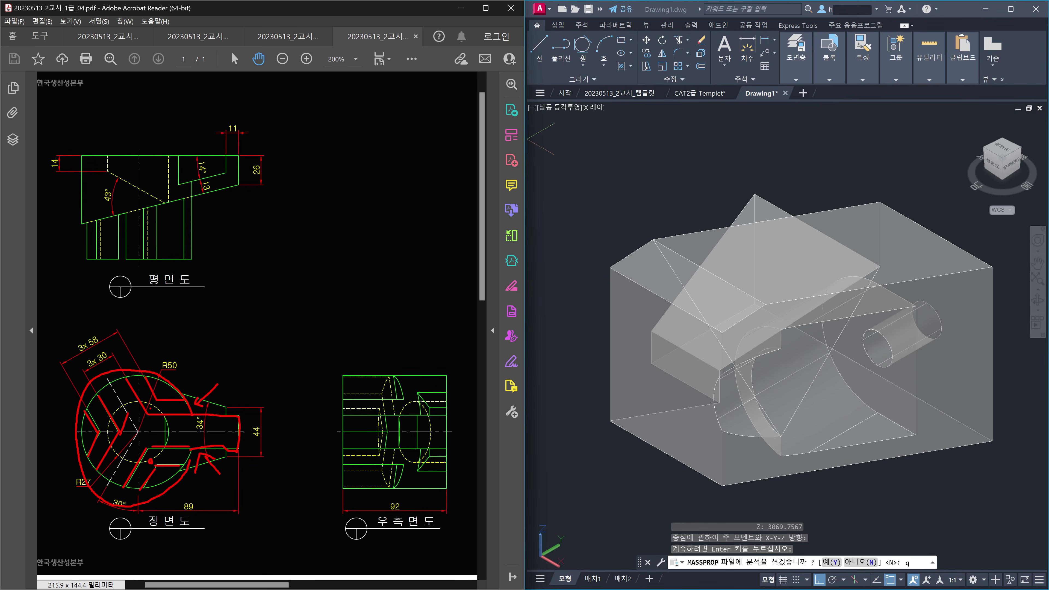
Step: Examine the slot and rib regions around the centre of the front view in the PDF drawing
left_click_drag(149, 406, 140, 416)
left_click_drag(124, 400, 116, 416)
mouse_move(133, 404)
left_mouse_down()
mouse_move(131, 458)
mouse_move(145, 442)
left_mouse_up()
left_click_drag(163, 424, 161, 434)
mouse_move(177, 425)
left_mouse_down()
mouse_move(172, 436)
mouse_move(185, 433)
left_mouse_up()
left_click_drag(185, 426, 191, 432)
left_click_drag(161, 385, 160, 393)
left_click_drag(163, 386, 163, 394)
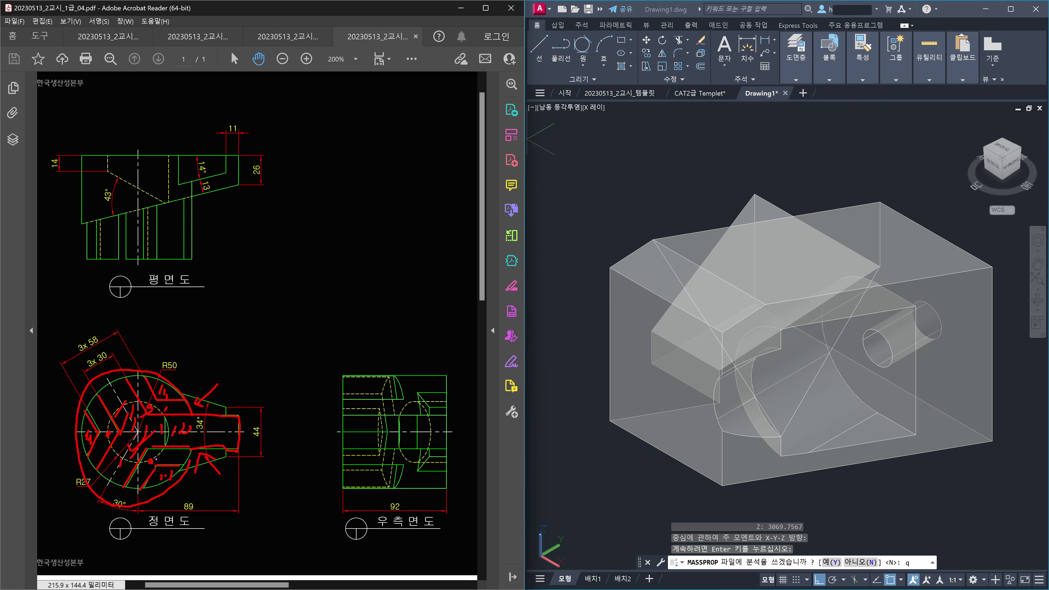
left_click_drag(154, 459, 154, 454)
left_click_drag(98, 434, 114, 437)
left_click_drag(159, 405, 149, 405)
Step: Examine the top view's sloped edges, 13 offset and 43° angled recess against the R27 circle and side wings in the front view
left_click_drag(183, 261, 198, 264)
left_click_drag(80, 224, 237, 189)
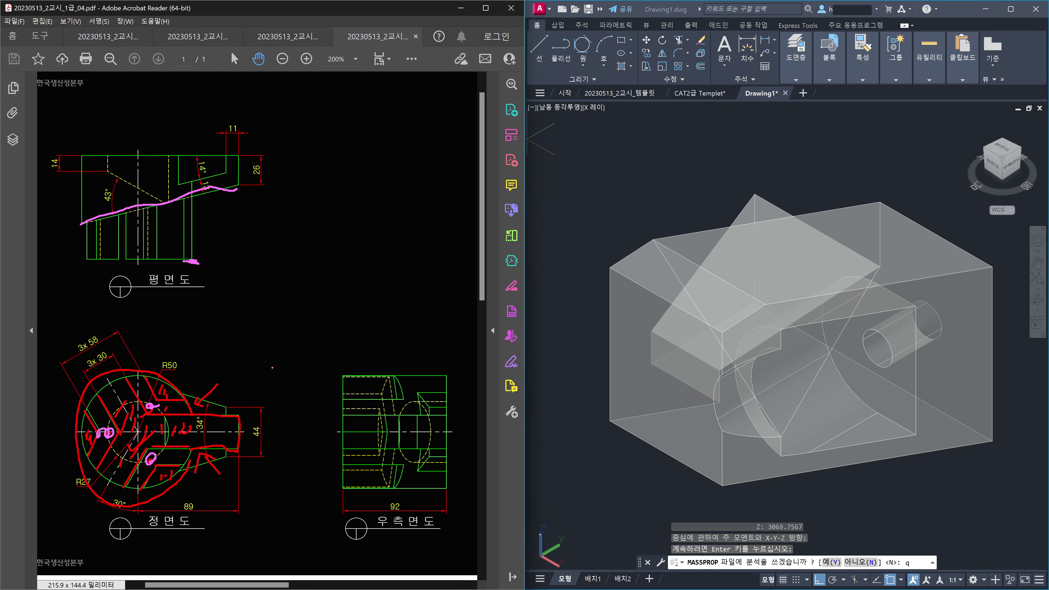
mouse_move(217, 385)
left_mouse_down()
mouse_move(196, 404)
mouse_move(217, 409)
left_mouse_up()
mouse_move(218, 475)
left_mouse_down()
mouse_move(209, 460)
mouse_move(201, 467)
left_mouse_up()
mouse_move(95, 221)
left_mouse_down()
mouse_move(216, 194)
mouse_move(196, 180)
mouse_move(211, 204)
mouse_move(213, 176)
left_mouse_up()
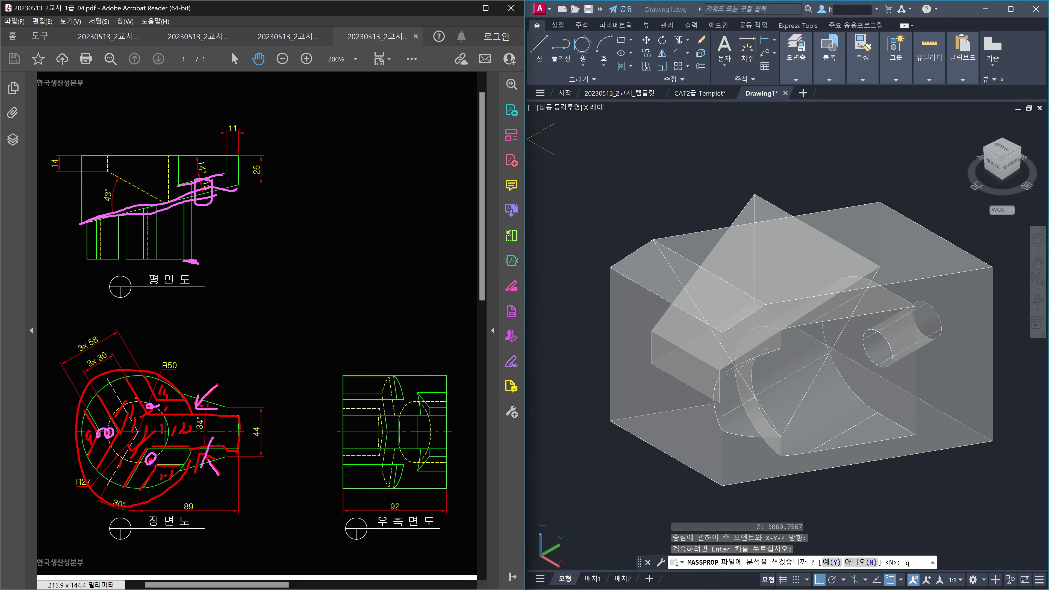
mouse_move(140, 396)
left_mouse_down()
mouse_move(114, 402)
mouse_move(103, 445)
mouse_move(162, 455)
mouse_move(169, 408)
mouse_move(124, 395)
left_mouse_up()
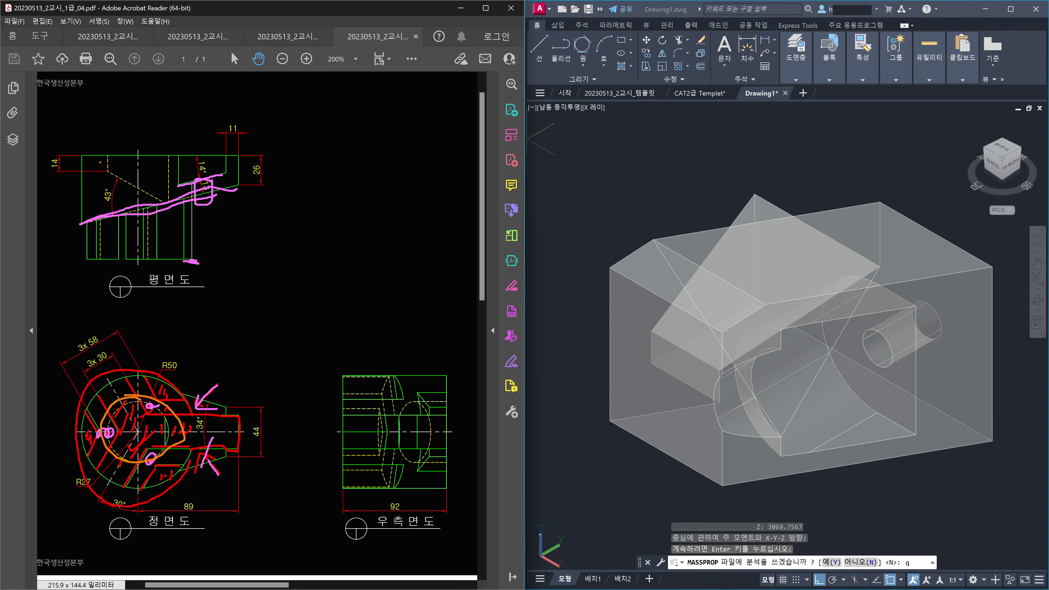
left_click_drag(98, 169, 168, 206)
mouse_move(96, 191)
left_mouse_down()
mouse_move(118, 205)
mouse_move(109, 190)
left_mouse_up()
mouse_move(85, 225)
left_mouse_down()
mouse_move(225, 178)
mouse_move(193, 169)
mouse_move(197, 181)
left_mouse_up()
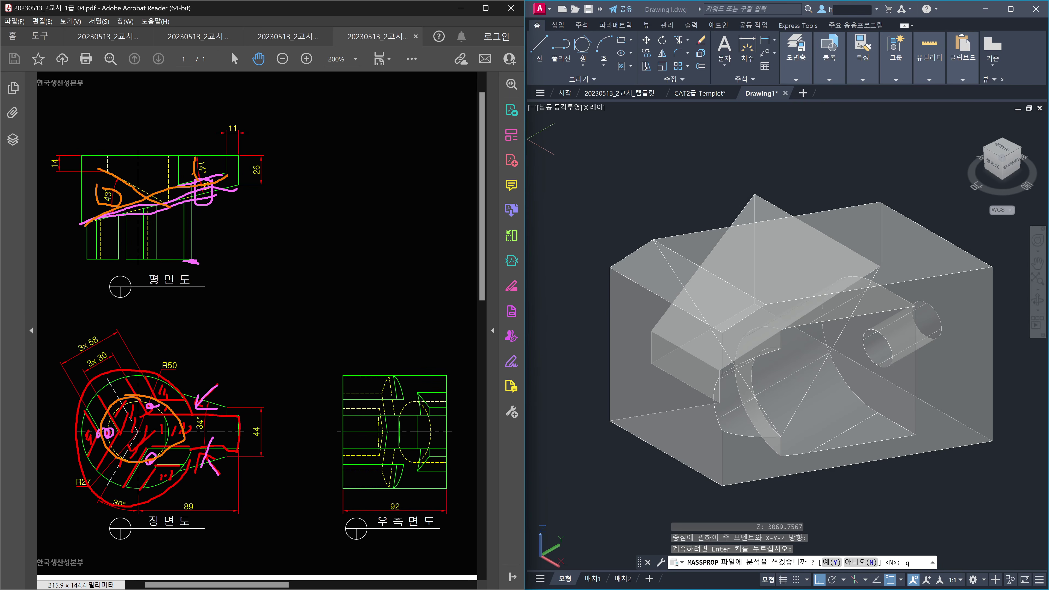
left_click_drag(96, 203, 119, 199)
mouse_move(55, 193)
left_mouse_down()
mouse_move(50, 207)
mouse_move(152, 202)
left_mouse_up()
key("Escape")
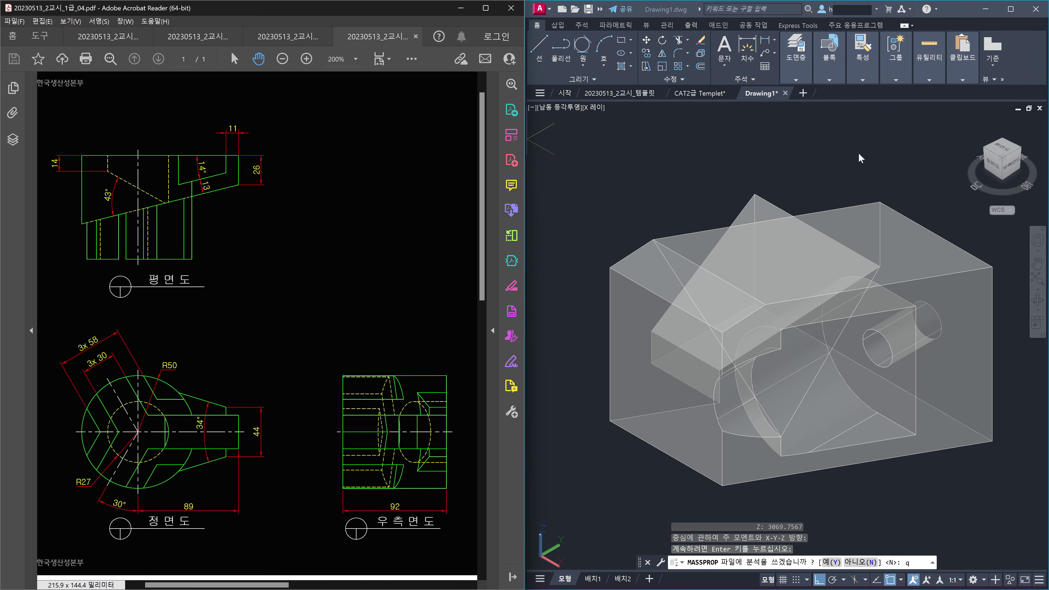
Step: Create a new blank drawing and turn off its grid display
left_click(802, 97)
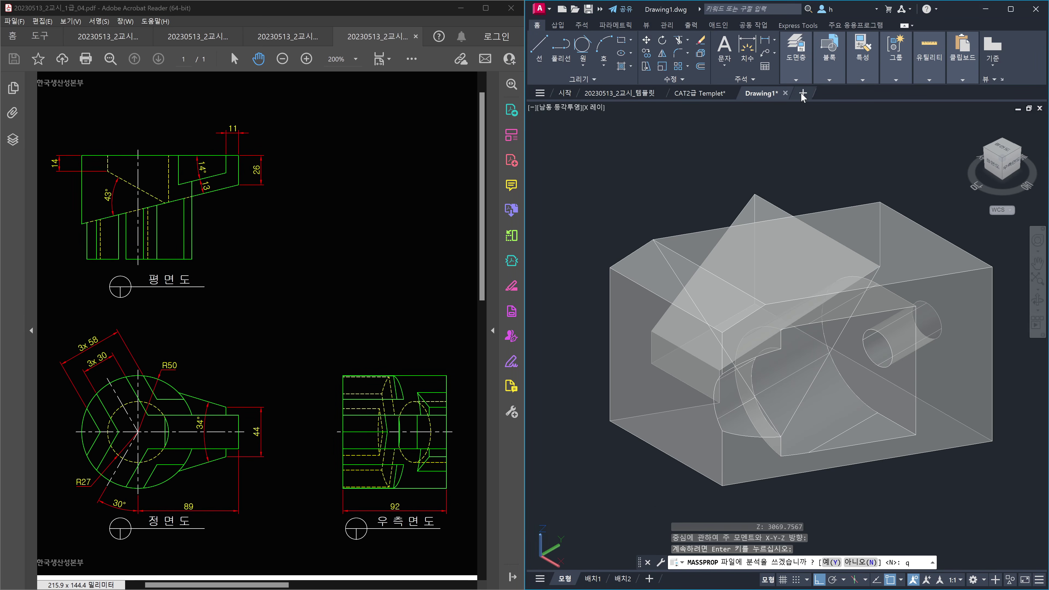
left_click(803, 95)
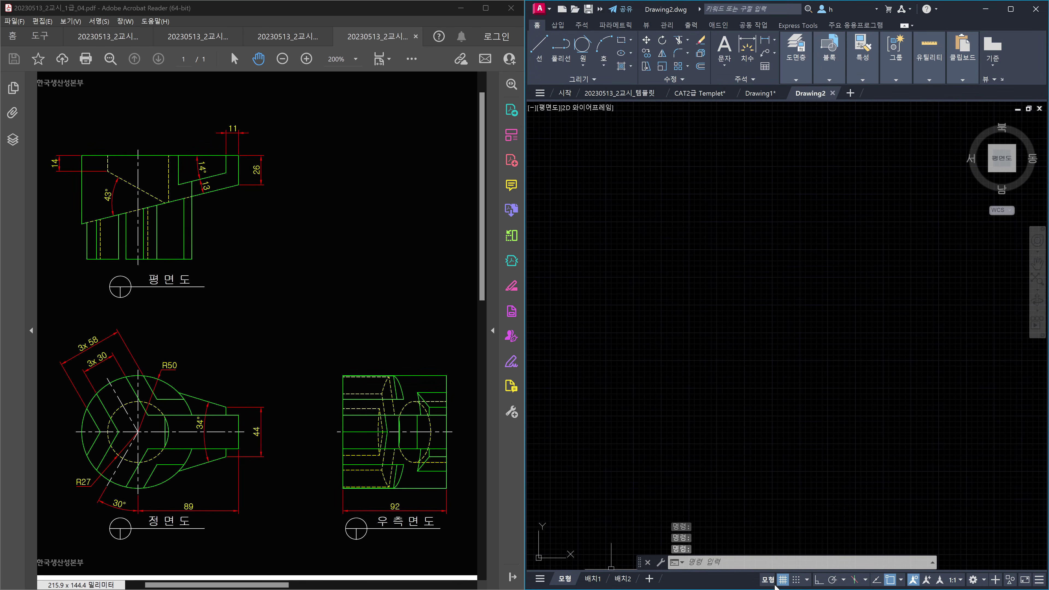
left_click(783, 580)
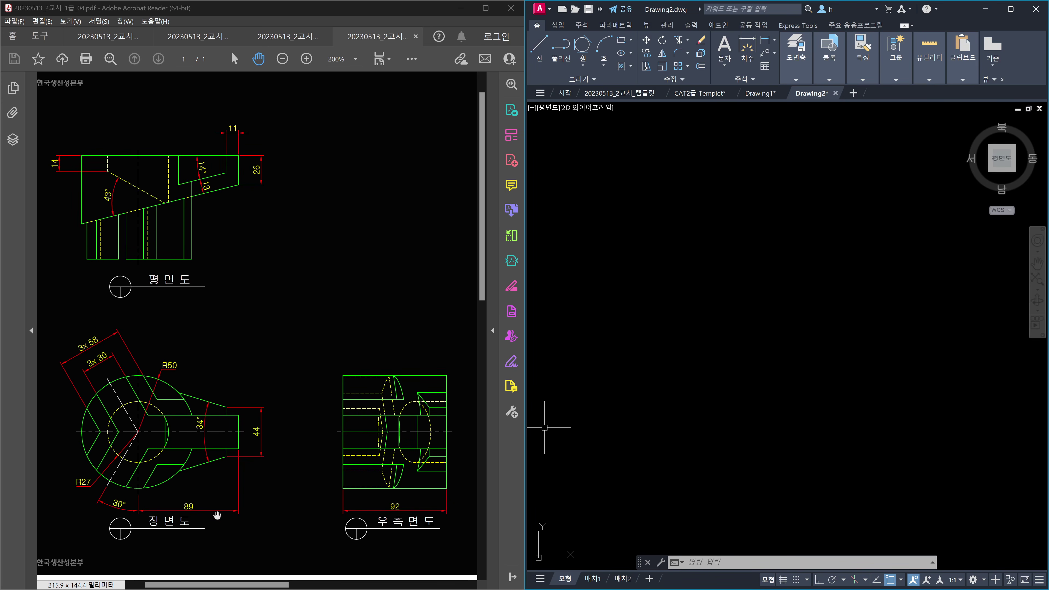
Step: Set the southeast isometric view and, with ortho on, define a UCS keeping the X direction and pointing Y along the world Z axis
left_click(1013, 170)
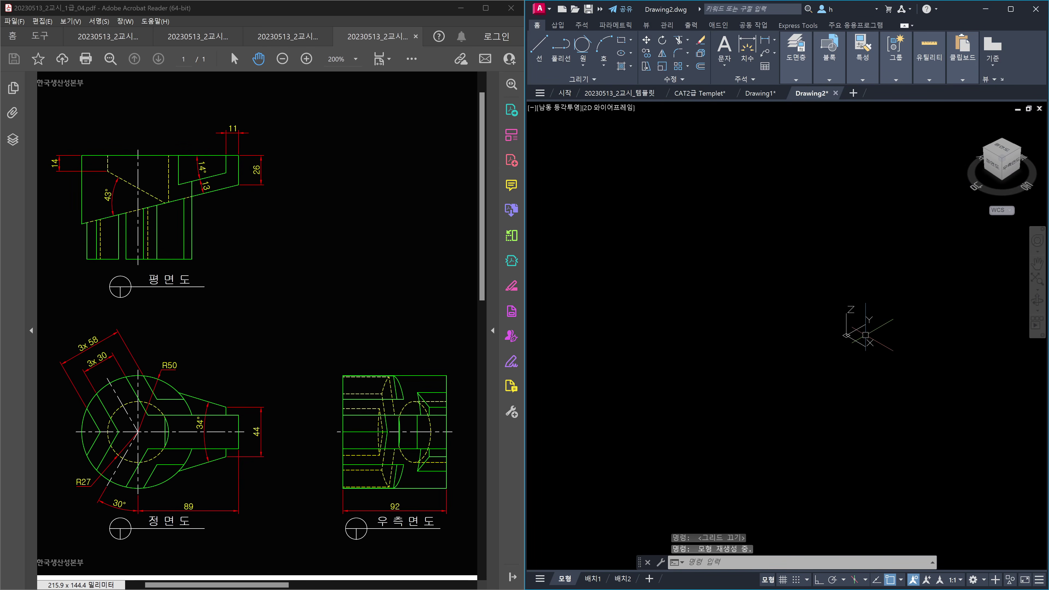
scroll(863, 337, "up", 5)
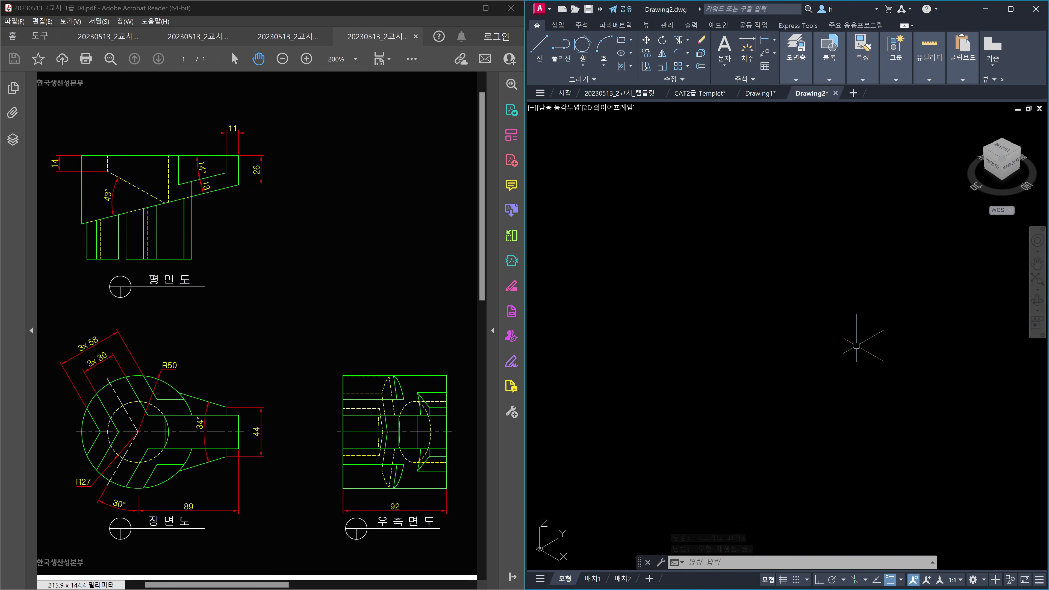
scroll(857, 345, "down", 5)
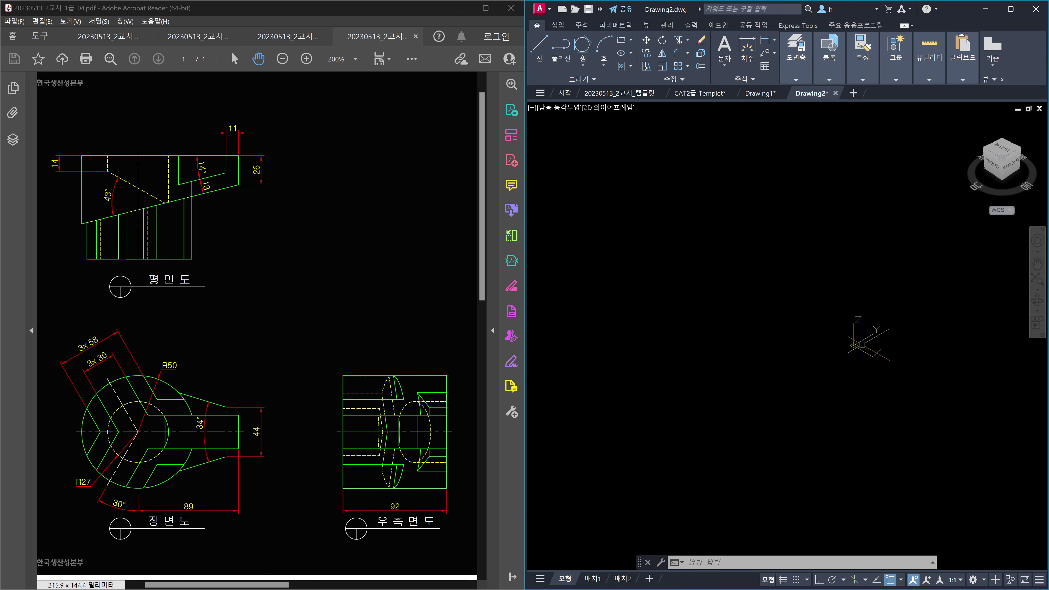
middle_click_drag(877, 341, 611, 347)
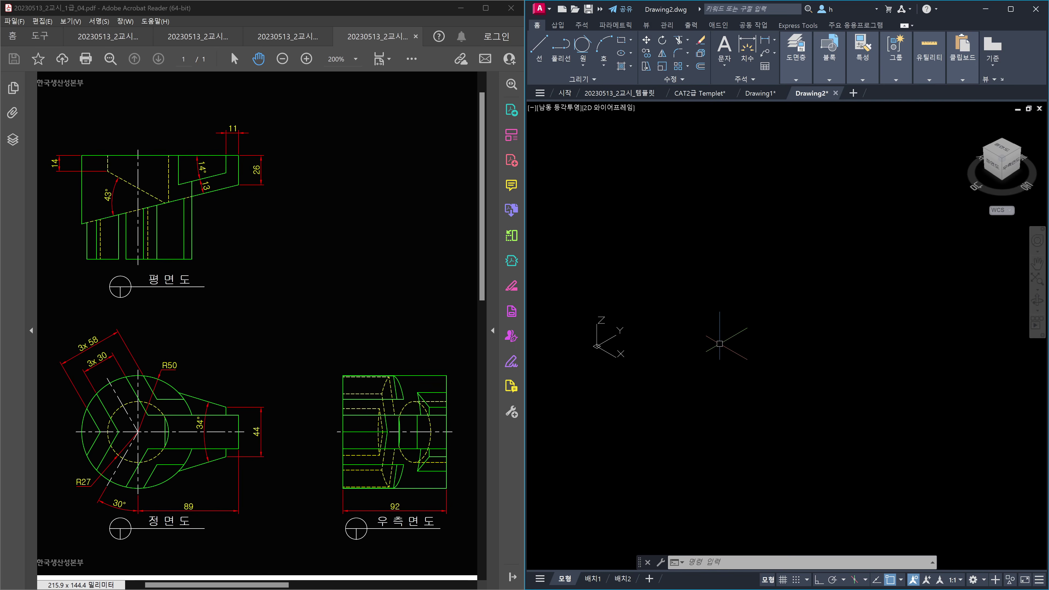
type("ucs")
key("Return")
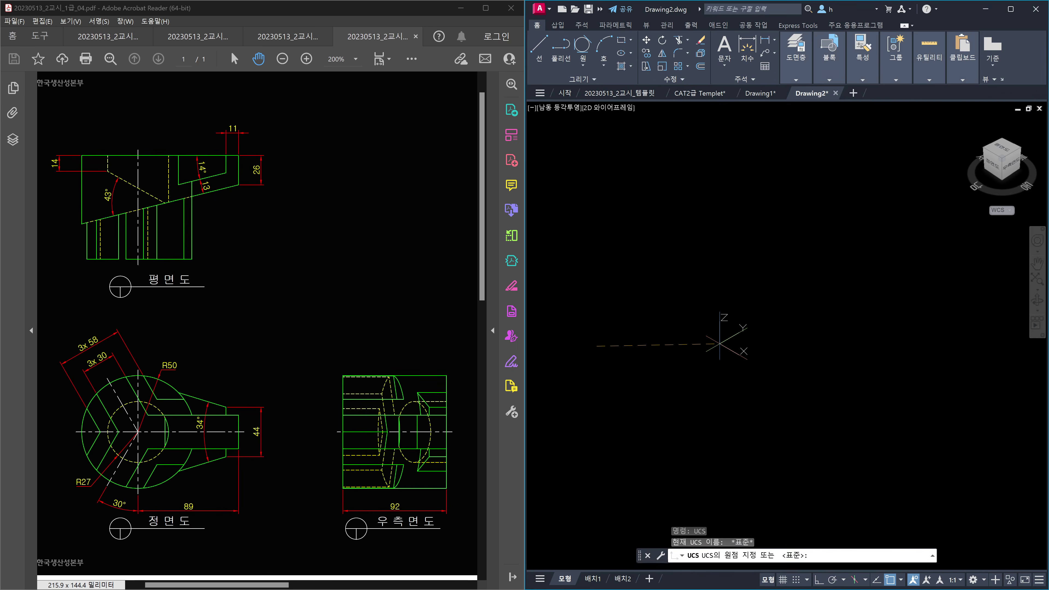
left_click(640, 333)
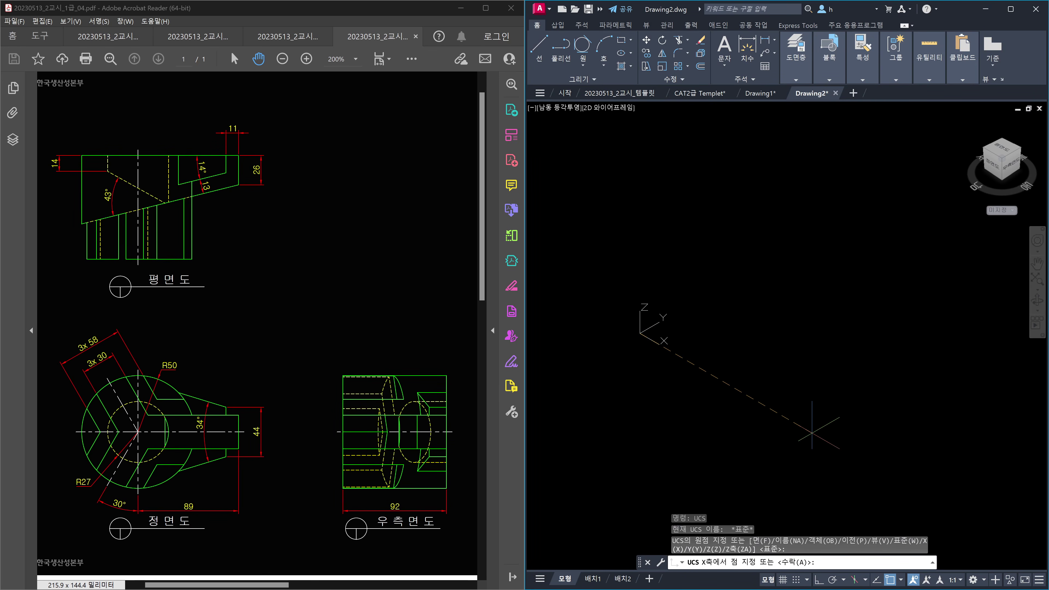
key("F8")
left_click(854, 449)
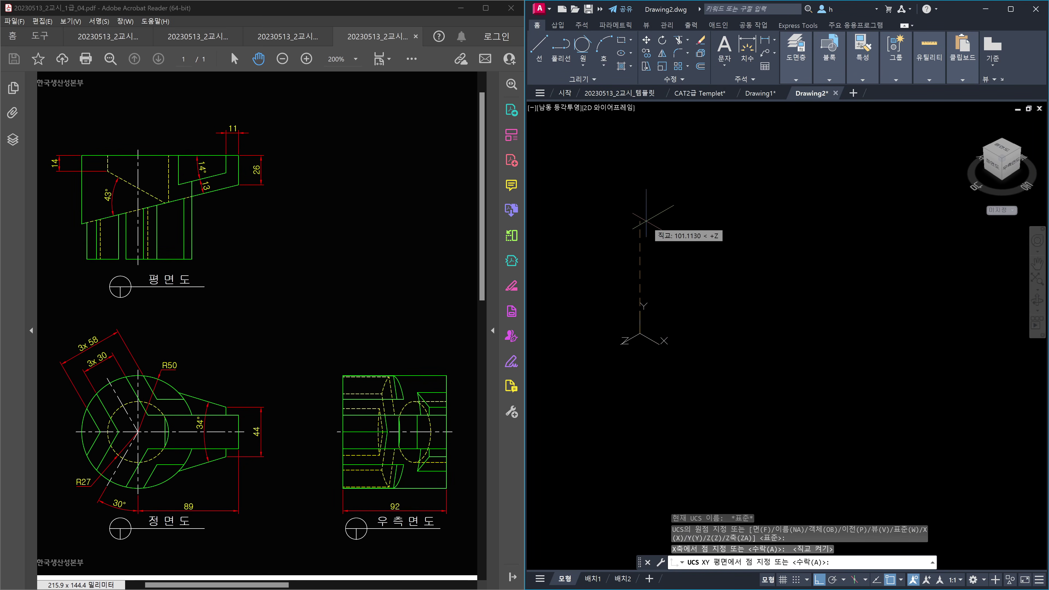
key("Escape")
key("Escape")
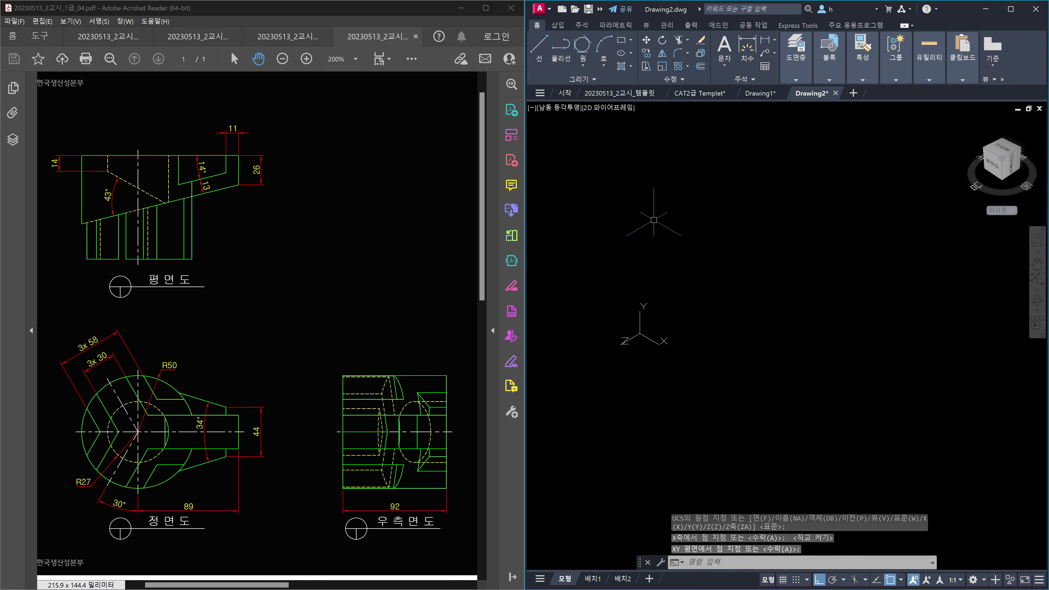
middle_click_drag(766, 294, 689, 297)
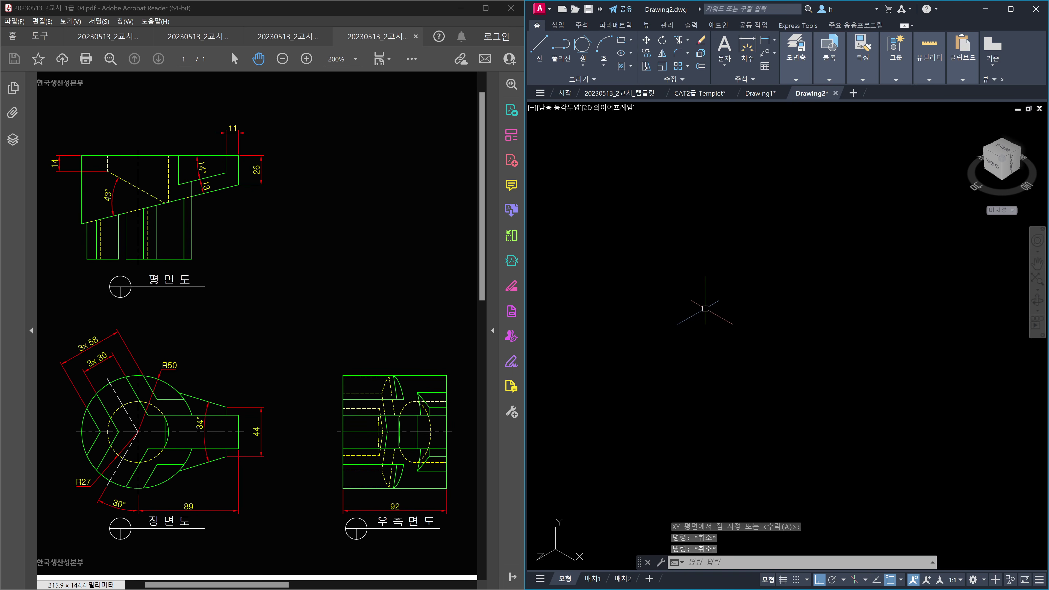
type("c")
key("Return")
key("Escape")
Step: Draw a horizontal and a vertical construction line crossing at one point on the upright UCS plane
type("xl")
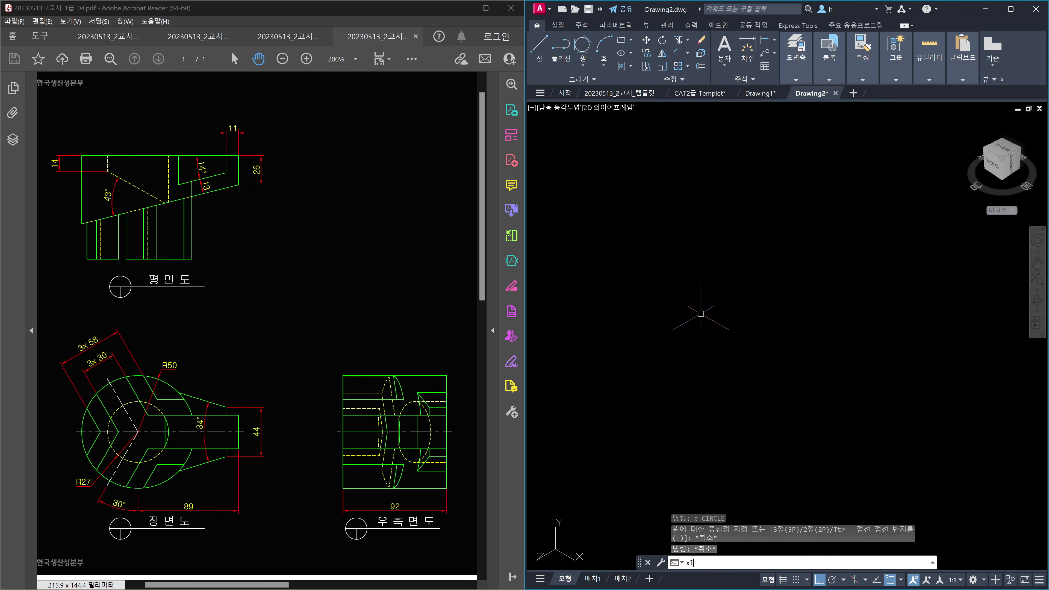
key("Return")
left_click(813, 362)
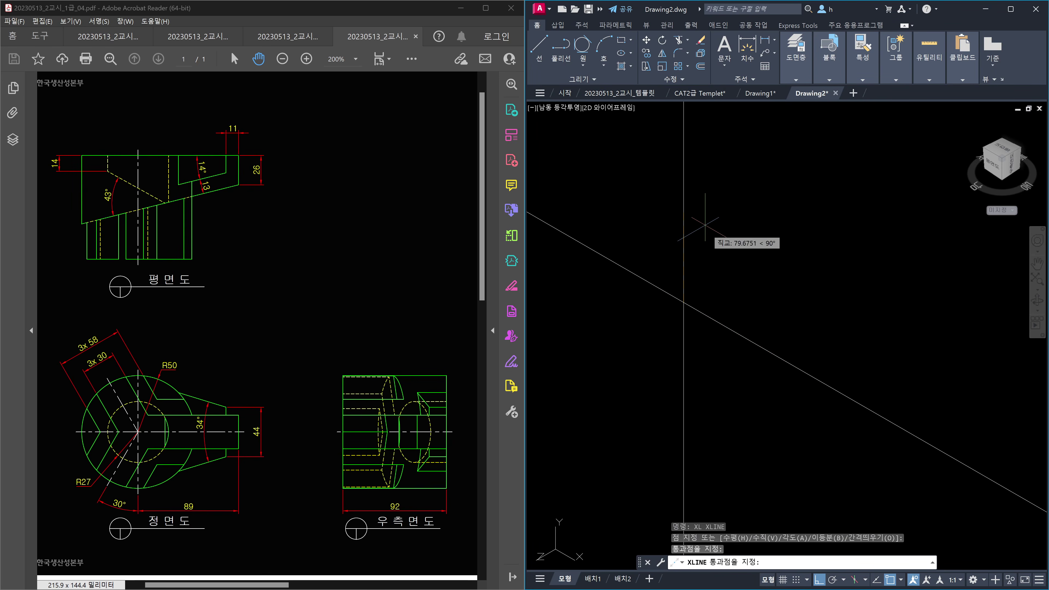
left_click(705, 233)
key("Escape")
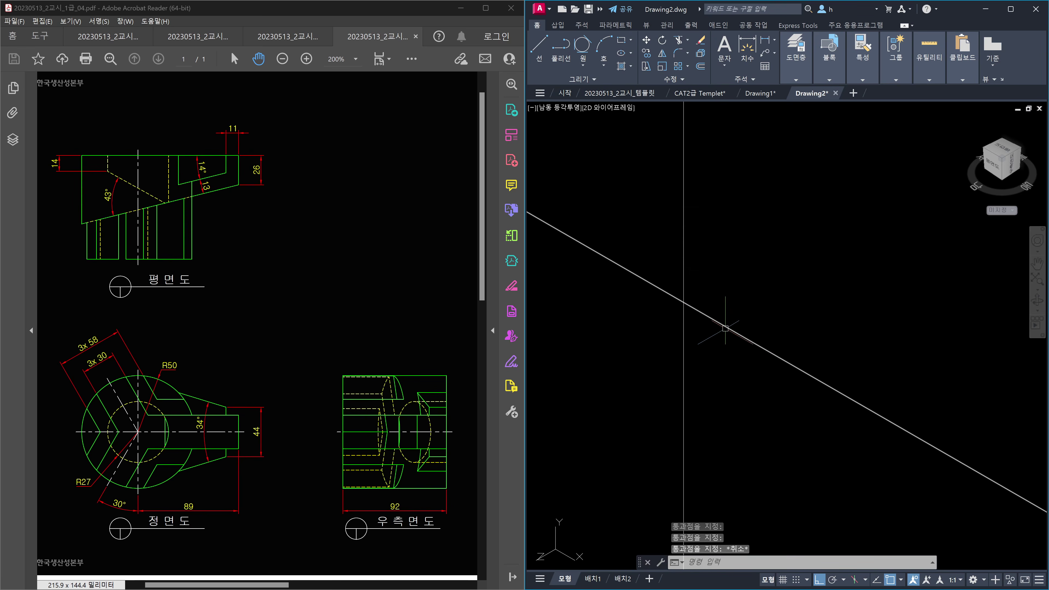
Step: Draw a circle of radius 50 centred on the intersection of the two construction lines
type("c")
key("Return")
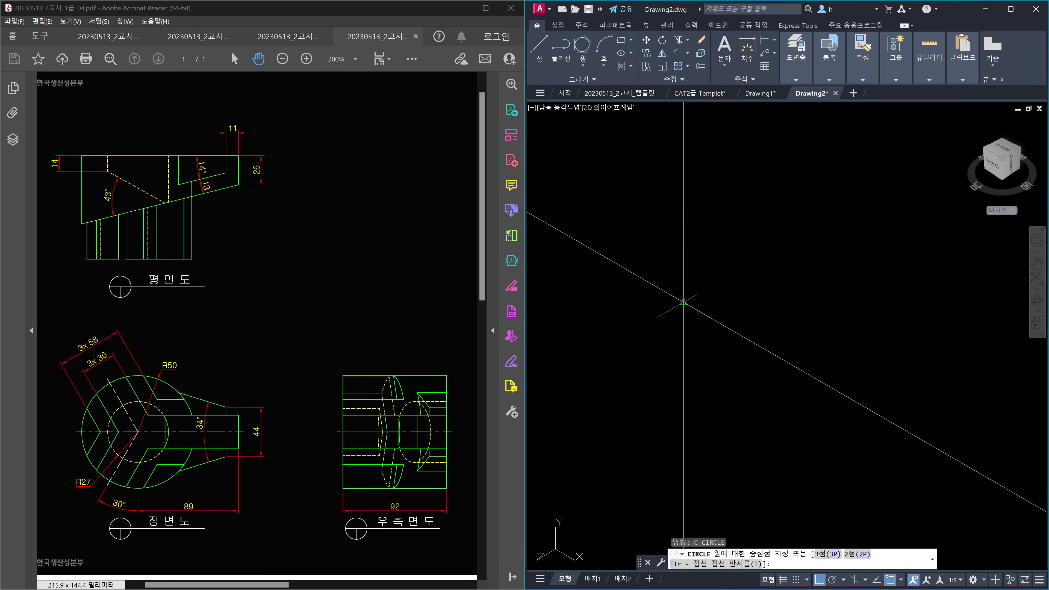
left_click(683, 302)
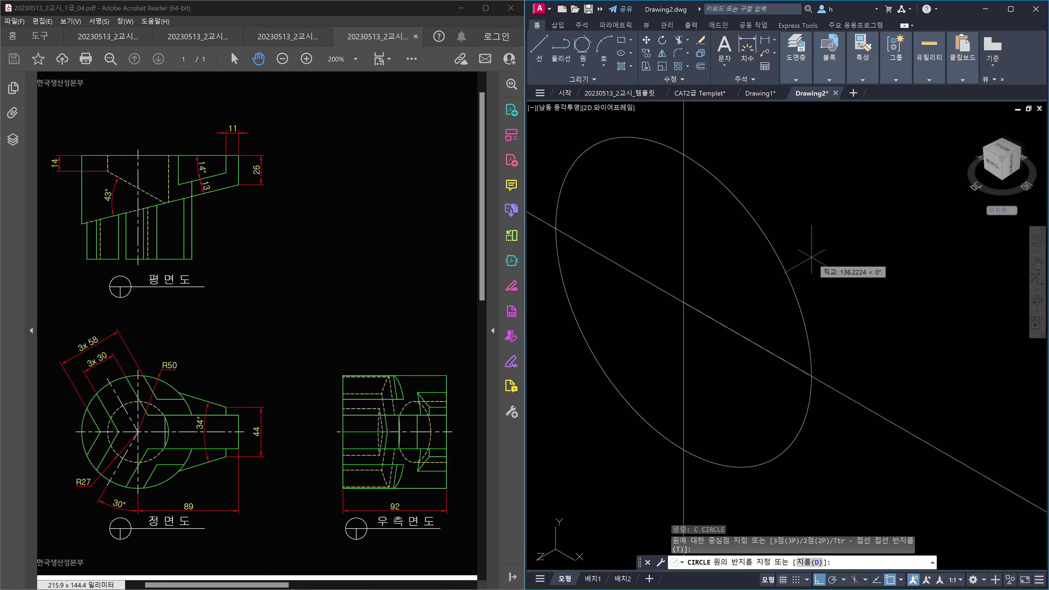
type("50")
key("Return")
key("Escape")
key("Escape")
key("Escape")
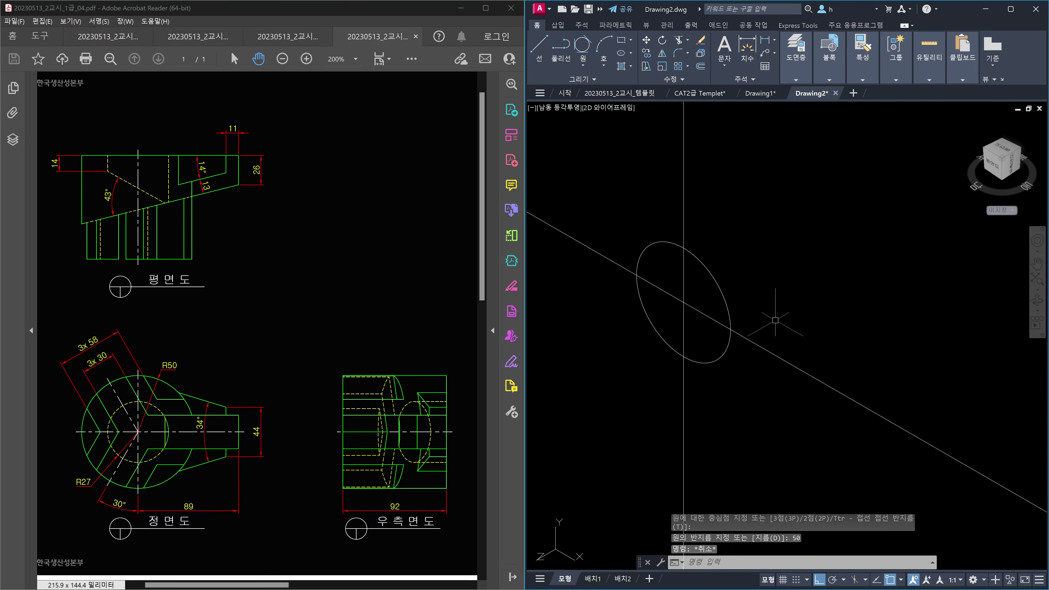
Step: Orient the model to the front view with the X axis horizontal and the Y axis upright
scroll(710, 359, "up", 2)
middle_click_drag(702, 356, 718, 361)
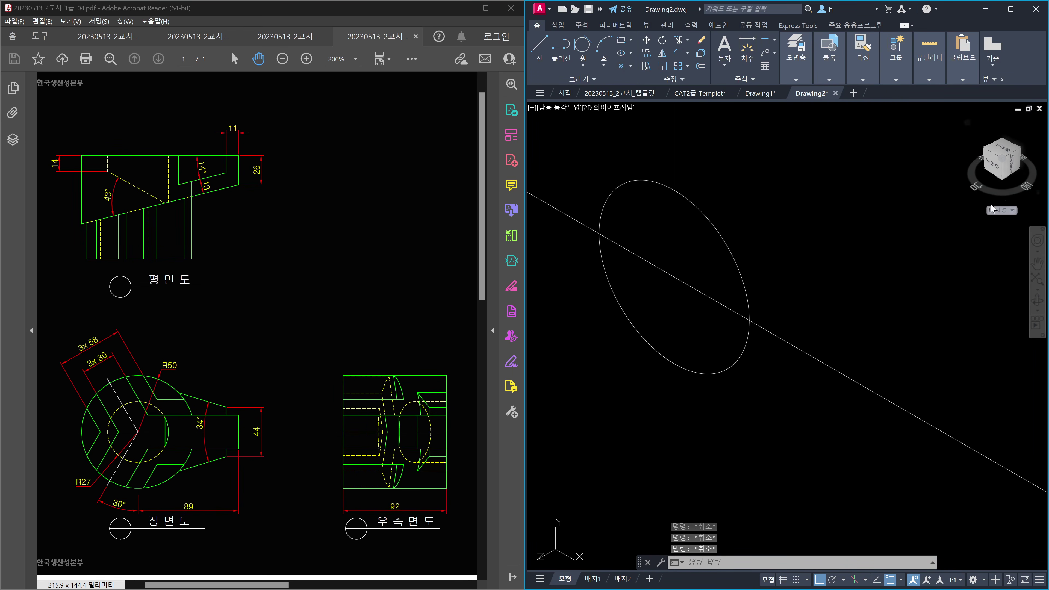
left_click(995, 162)
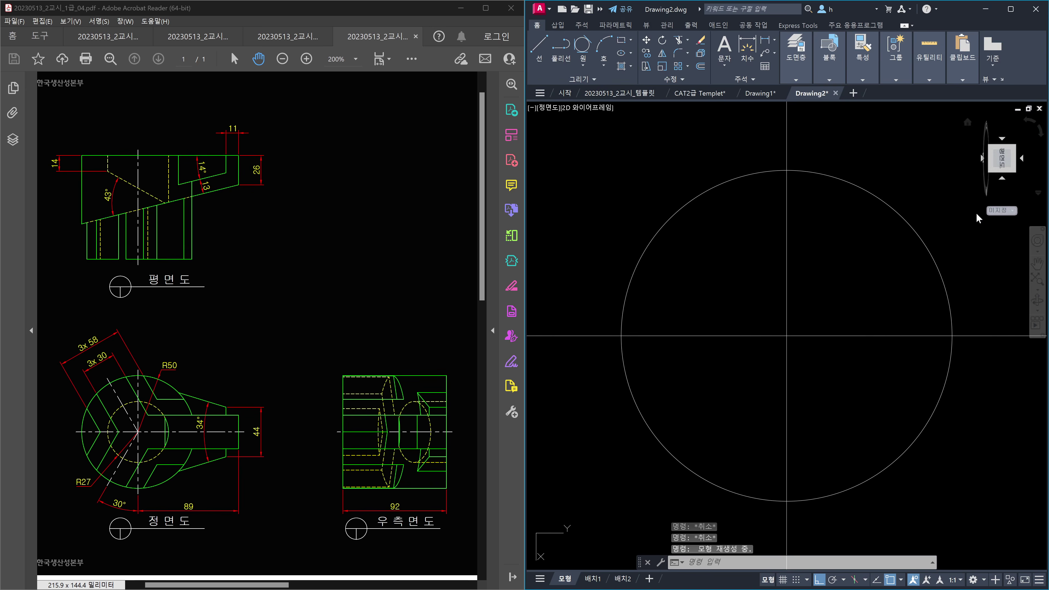
left_click(1019, 132)
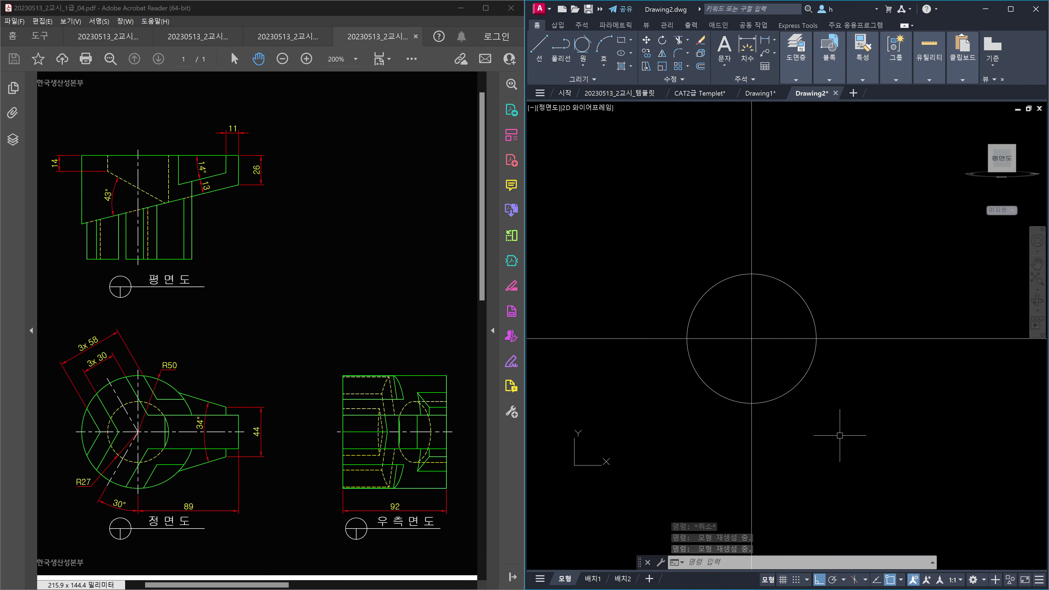
middle_click_drag(838, 436, 804, 447)
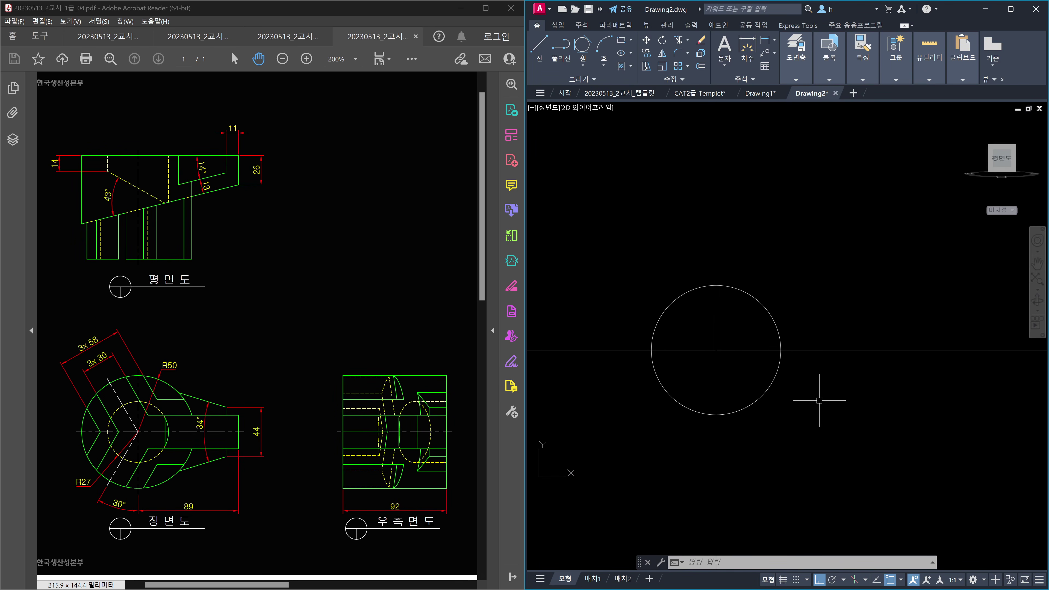
key("Escape")
key("Escape")
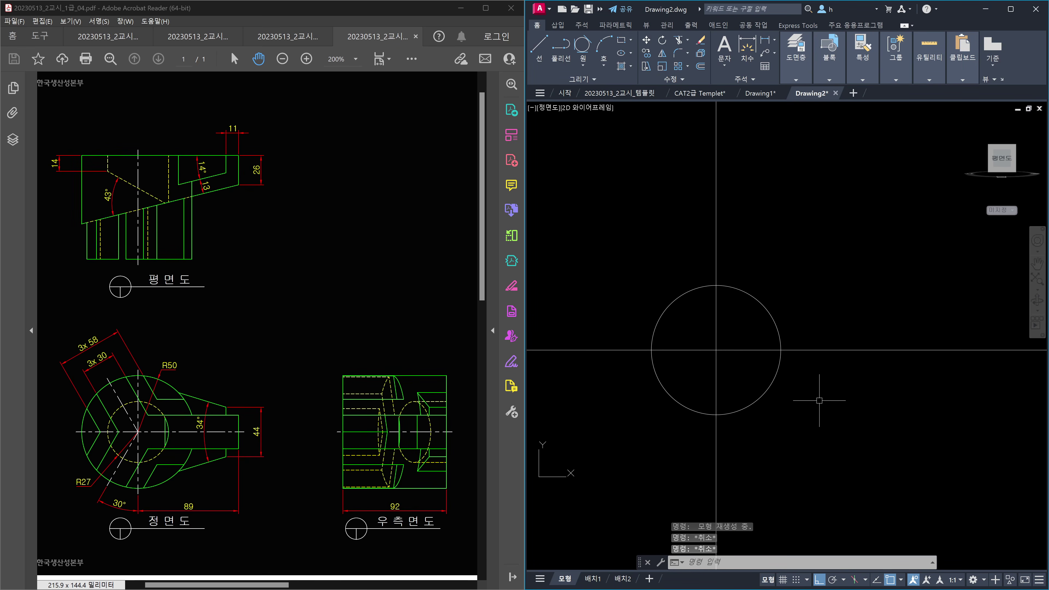
Step: Offset the horizontal construction line by 15 both above and below
type("o")
key("Return")
type("15")
key("Return")
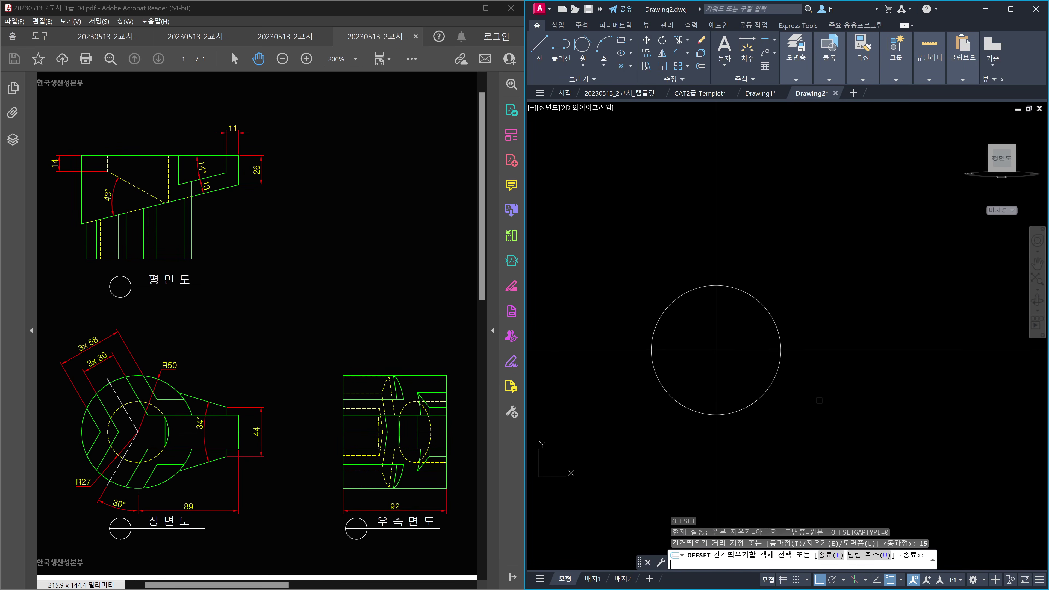
left_click(738, 350)
left_click(739, 326)
left_click(739, 350)
left_click(741, 377)
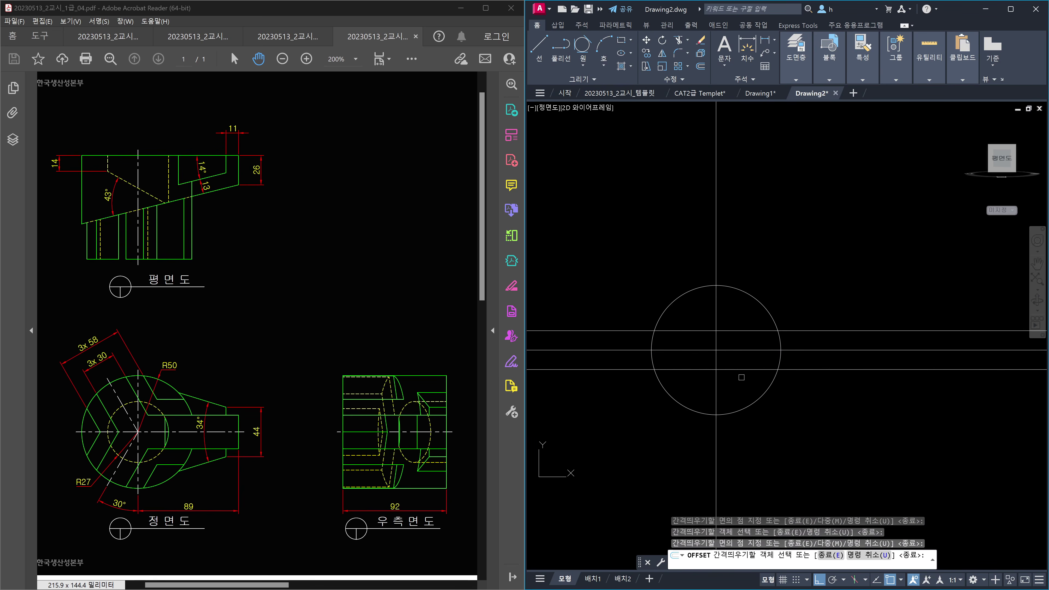
key("Escape")
key("Escape")
key("Escape")
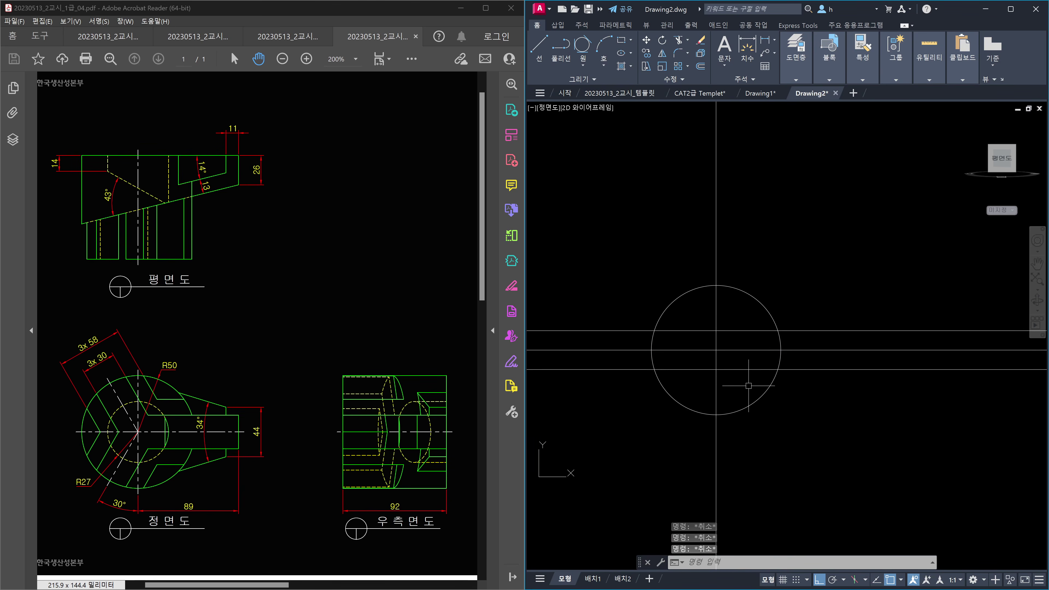
Step: Trim the two lines offset 15 from the horizontal axis so they start at the vertical construction line and run only to its right
type("tr")
key("Return")
left_click(743, 380)
left_click(709, 368)
key("Return")
left_click(709, 369)
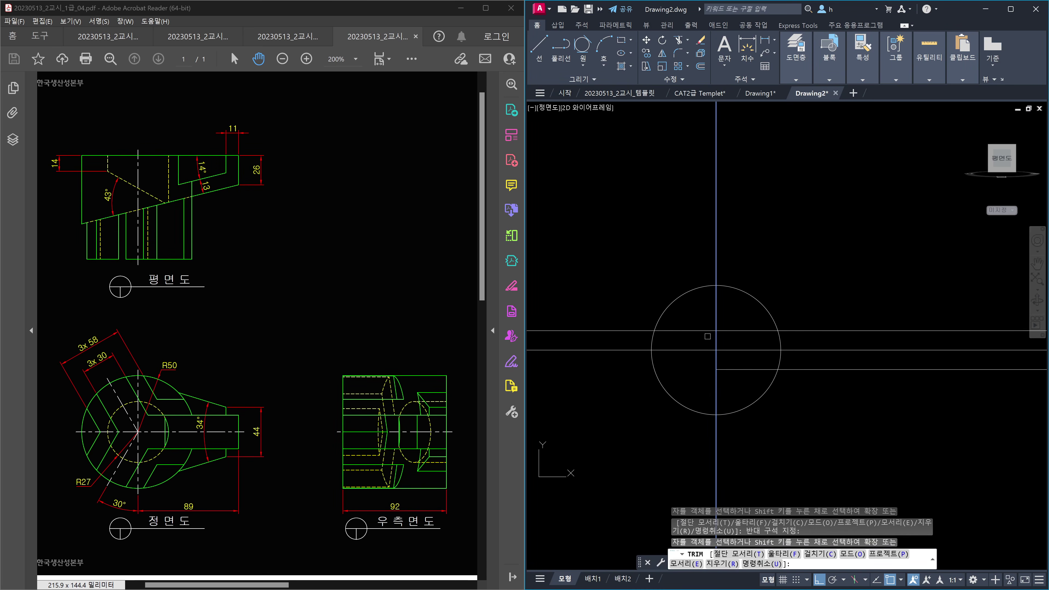
left_click(708, 331)
key("Escape")
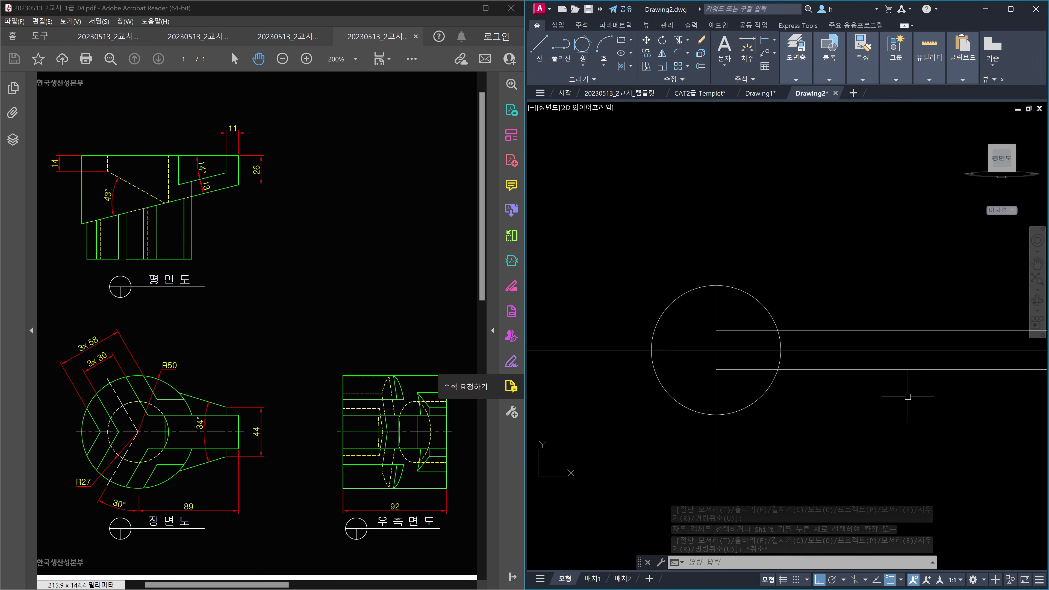
Step: Offset the horizontal construction line by 58/2 both above and below
type("o")
key("Return")
type("58")
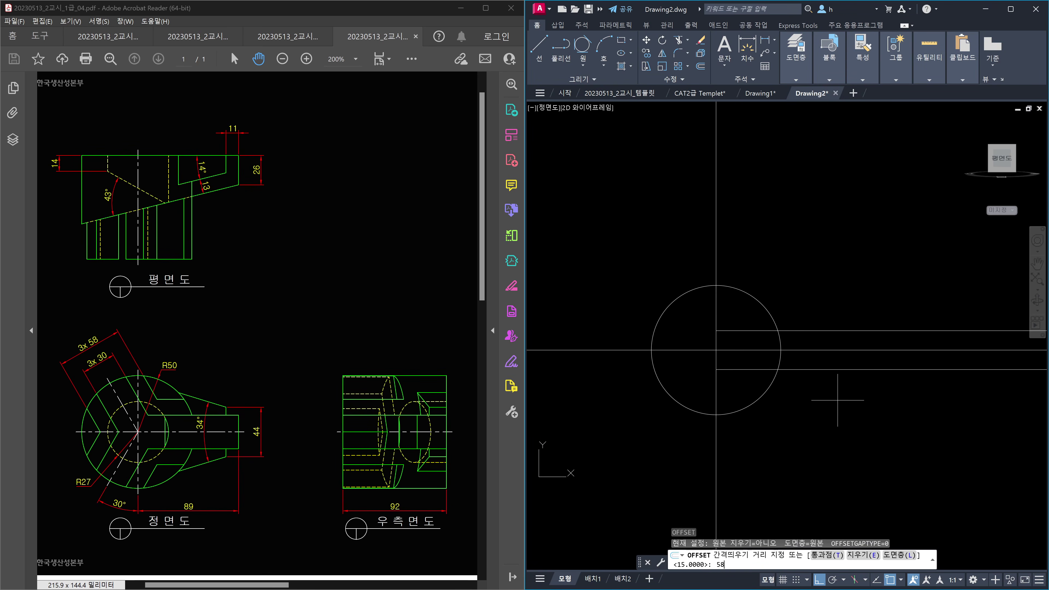
type("/2")
key("Return")
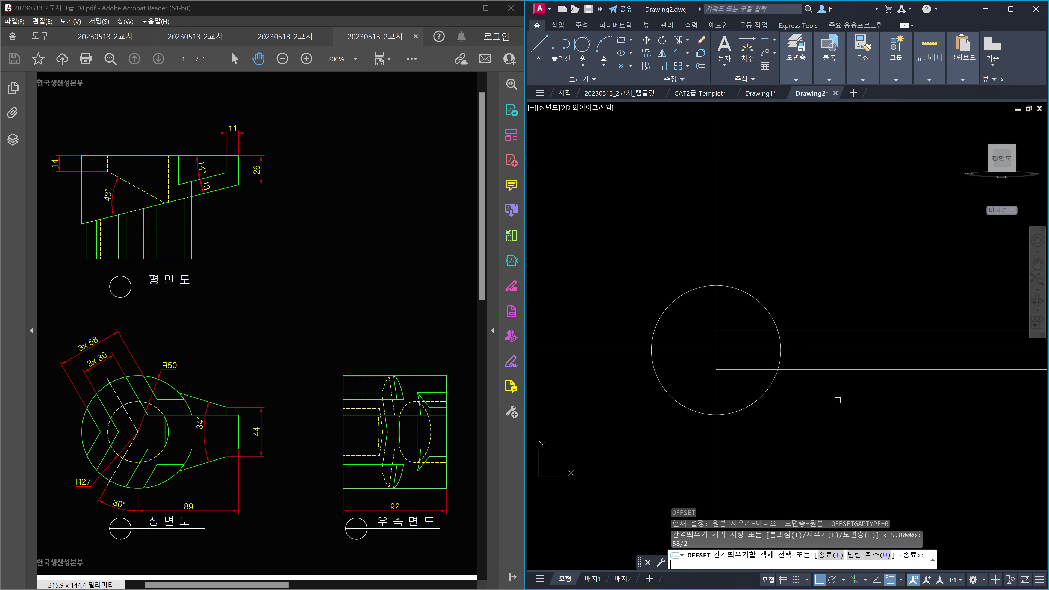
left_click(828, 350)
left_click(831, 325)
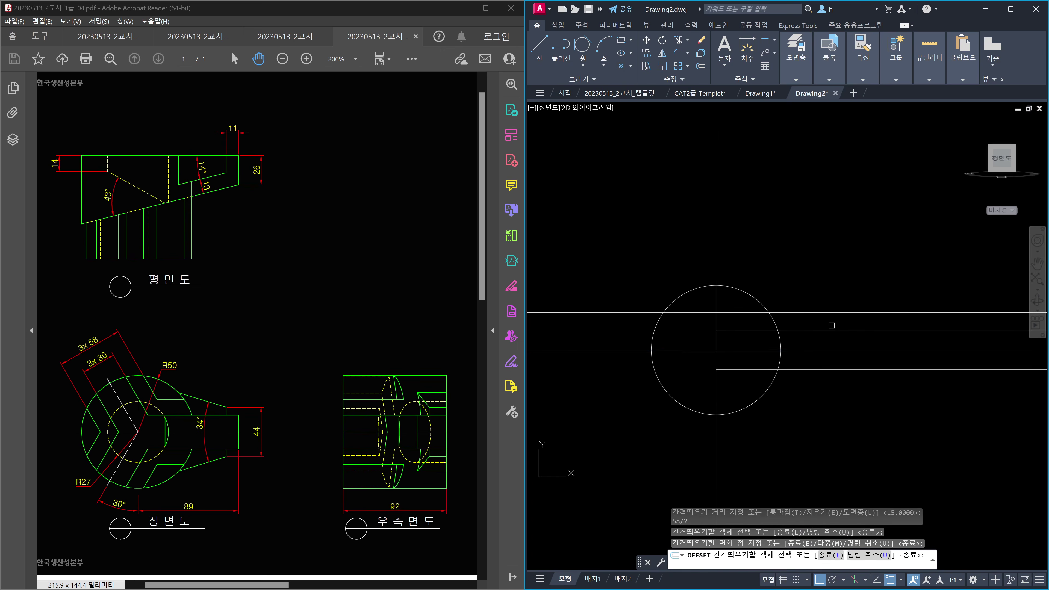
left_click(832, 351)
left_click(809, 384)
key("Escape")
key("Escape")
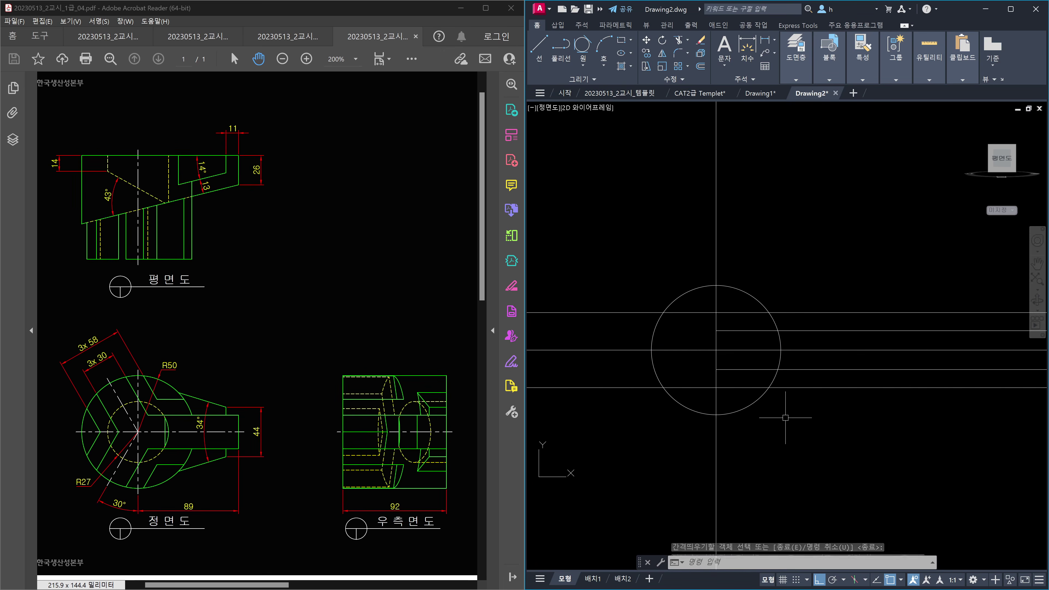
Step: Trim the two outermost horizontal lines at the vertical construction line, removing the parts to its left
type("tr")
key("Return")
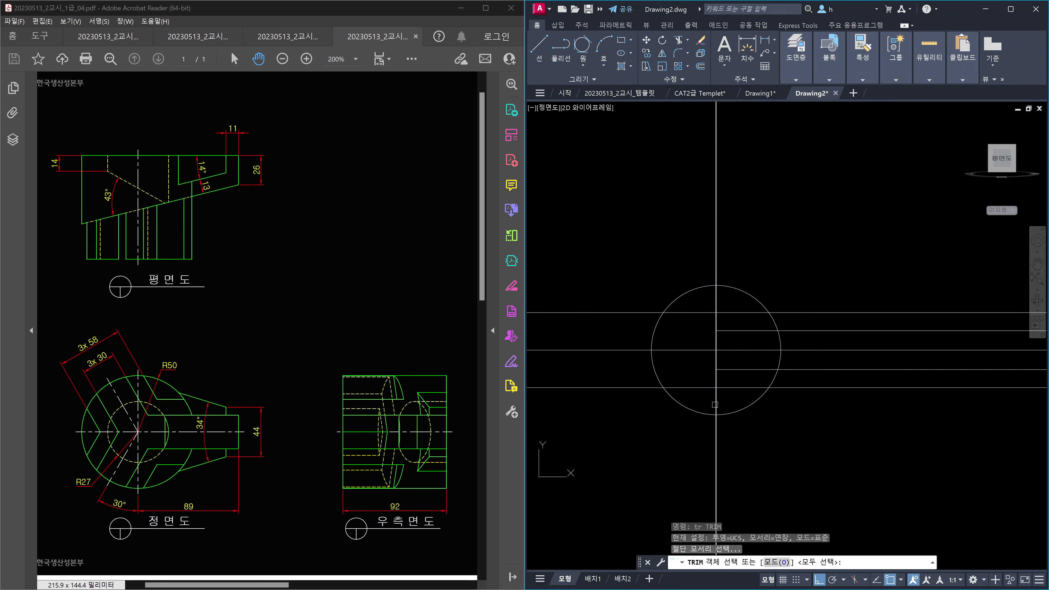
left_click(707, 388)
left_click(694, 312)
key("Return")
left_click(776, 388)
key("Escape")
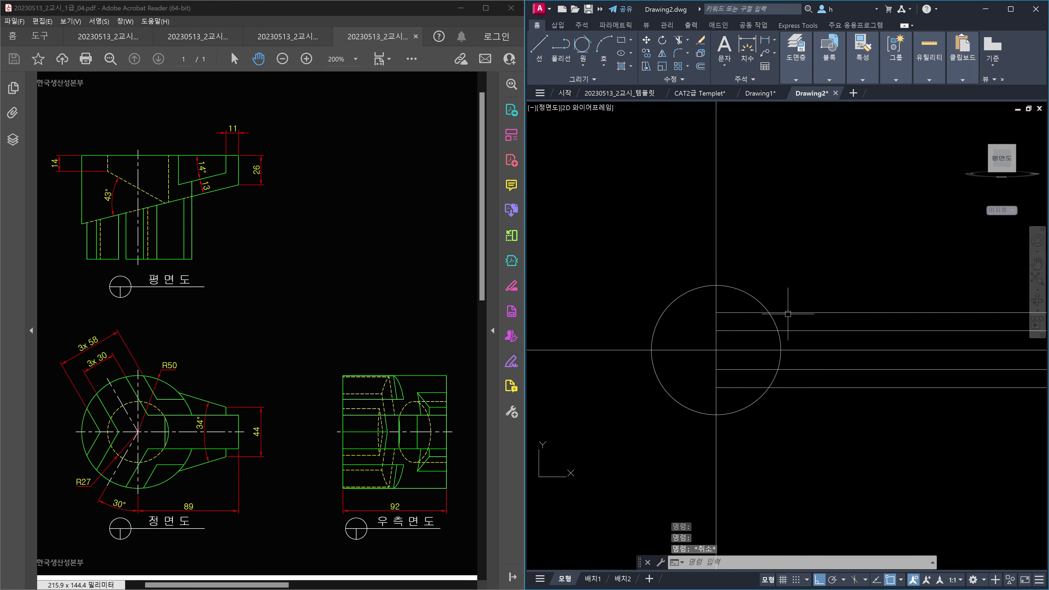
Step: Trim the two outermost horizontal lines at the circle, removing the parts outside it
type("tr")
key("Return")
left_click(775, 321)
key("Return")
left_click(779, 312)
left_click(787, 387)
key("Escape")
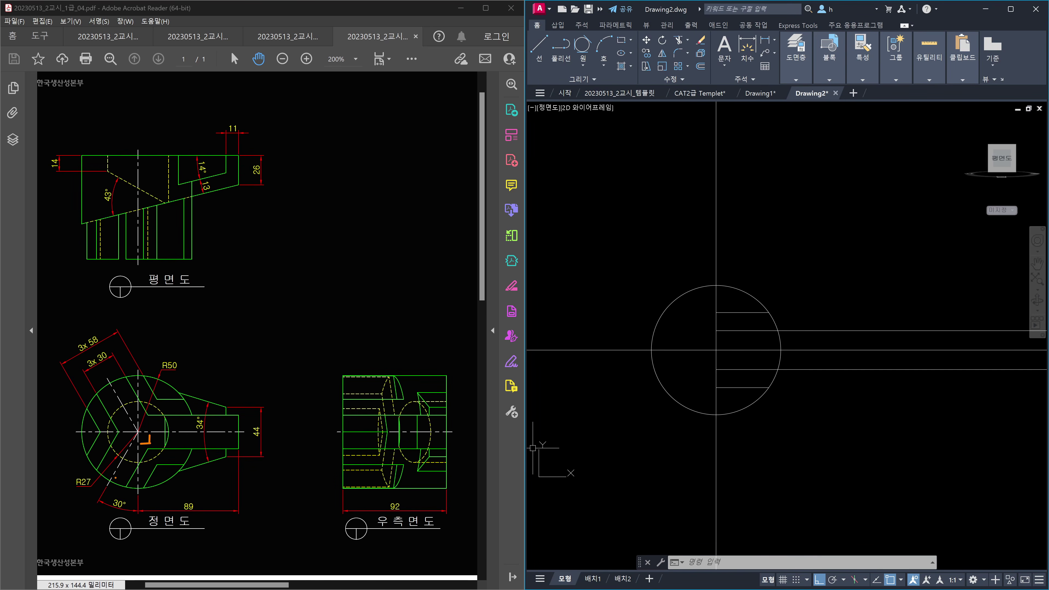
left_click_drag(153, 475, 196, 437)
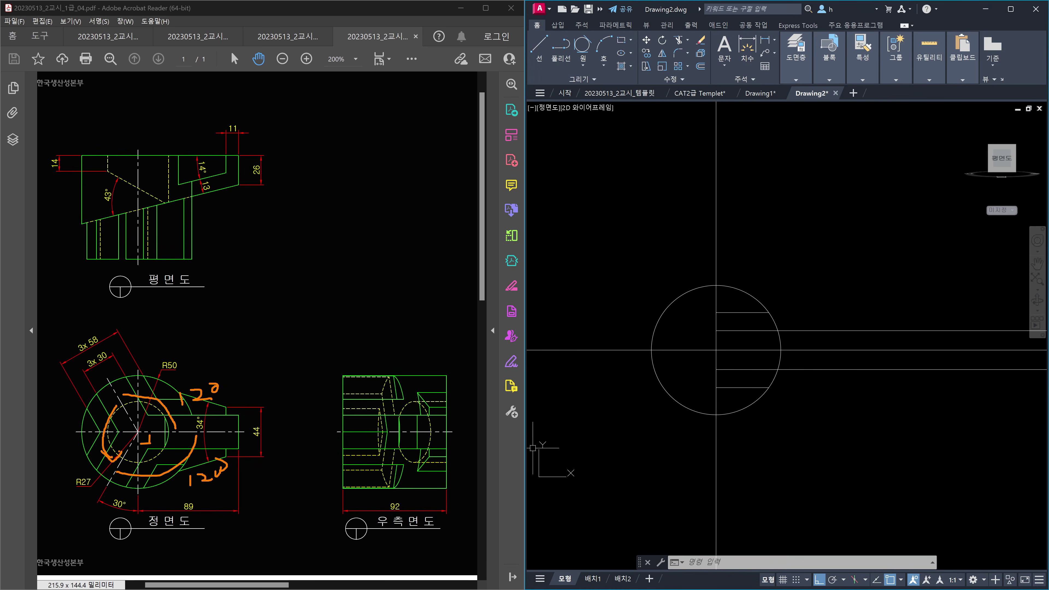
key("Escape")
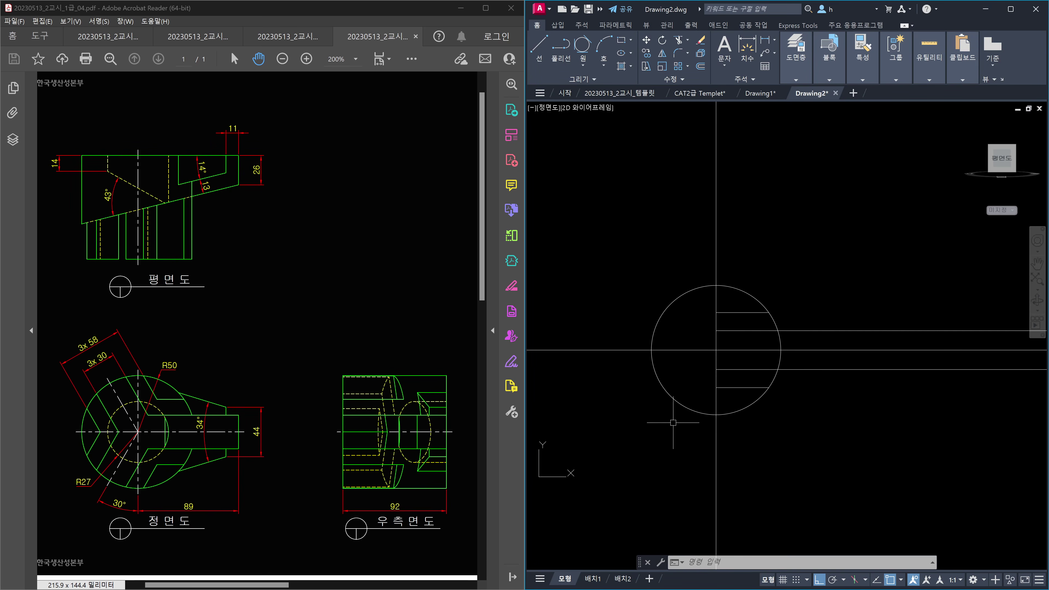
key("Escape")
key("Escape")
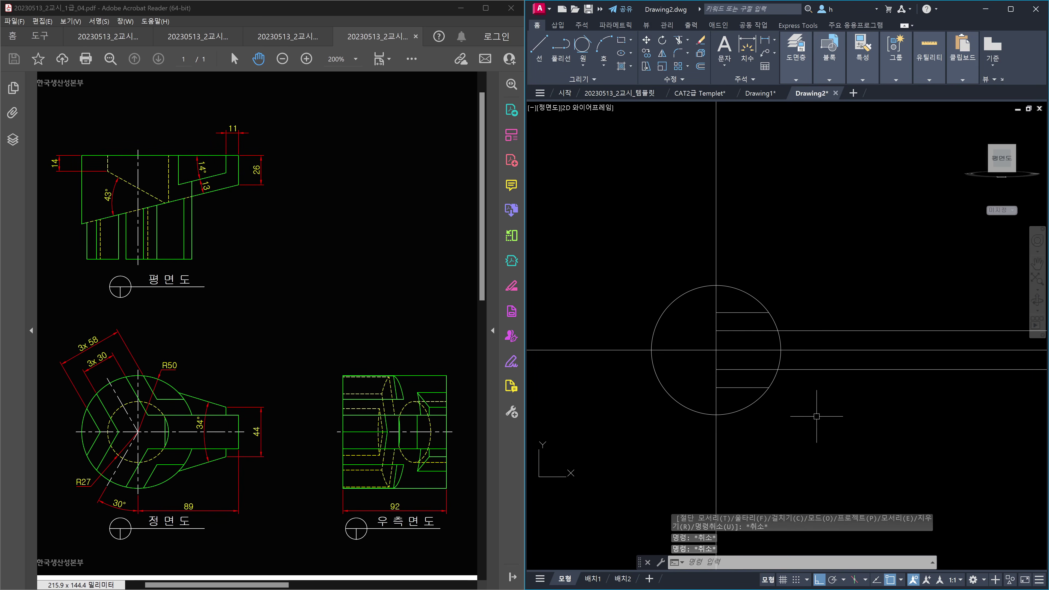
Step: Create a polar array of the four offset lines around the circle's centre with 3 items over 360 degrees
type("ar")
key("Return")
left_click(732, 387)
left_click(739, 370)
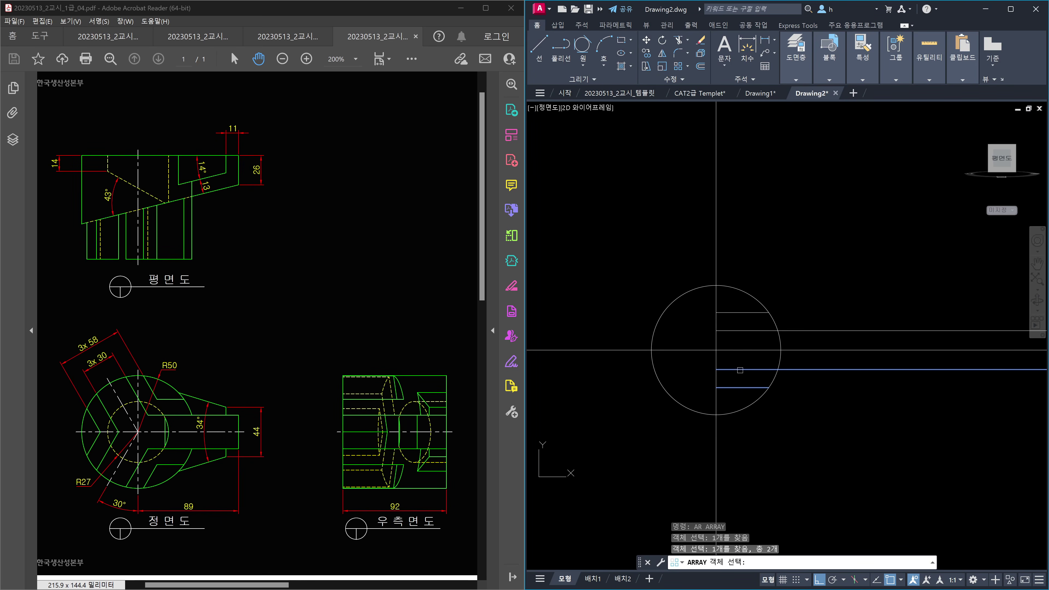
left_click(742, 331)
left_click(744, 313)
key("Return")
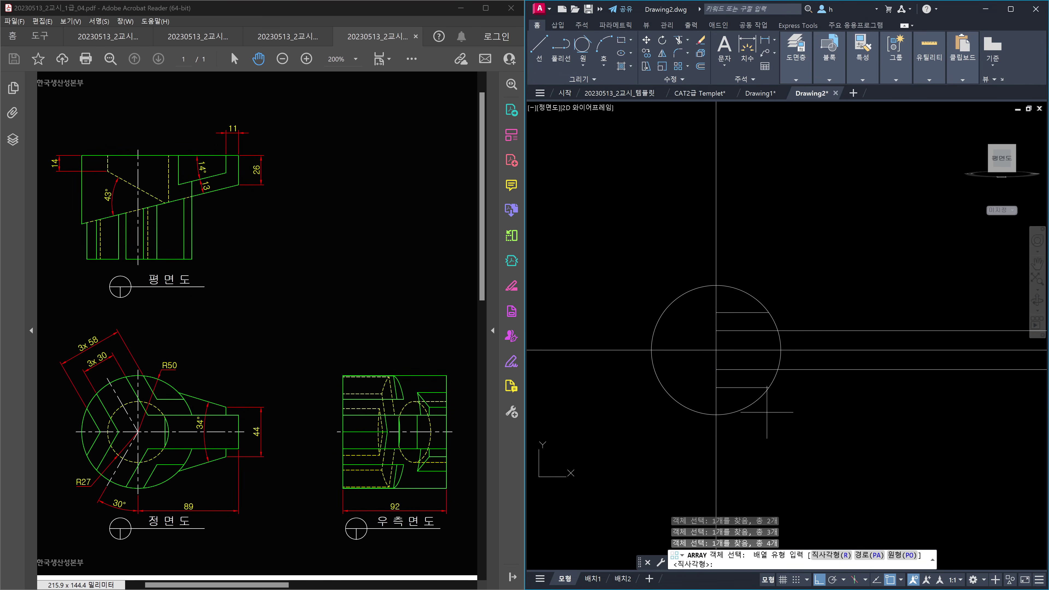
type("po")
key("Return")
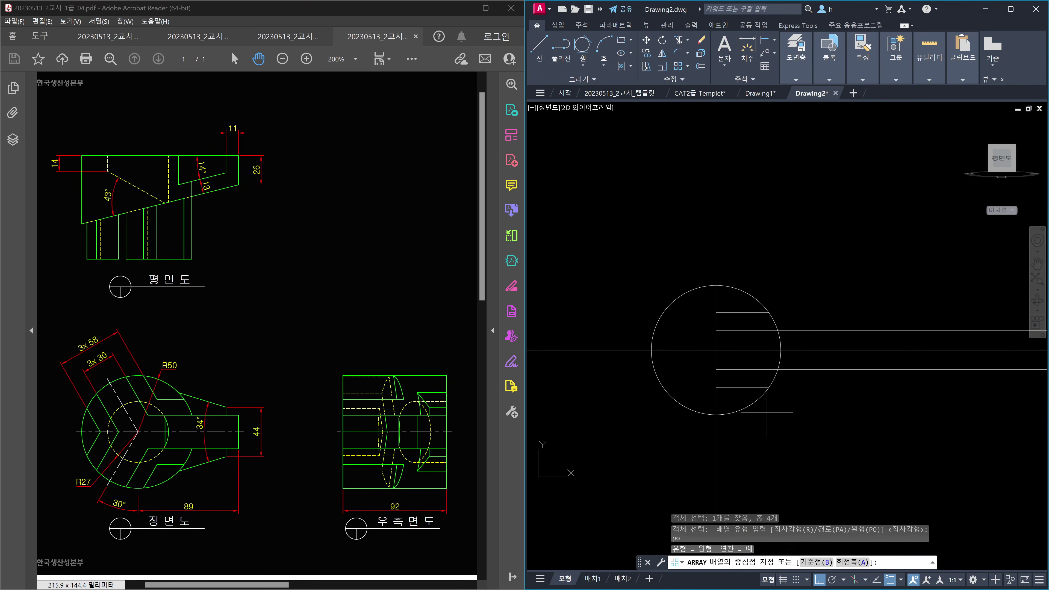
left_click(716, 349)
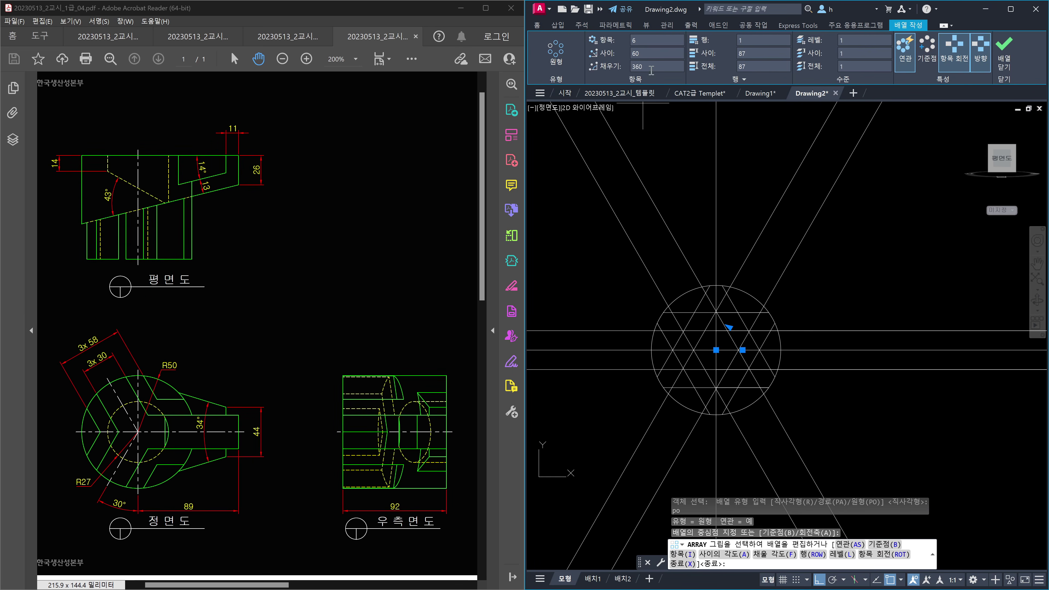
left_click(644, 40)
key("Return")
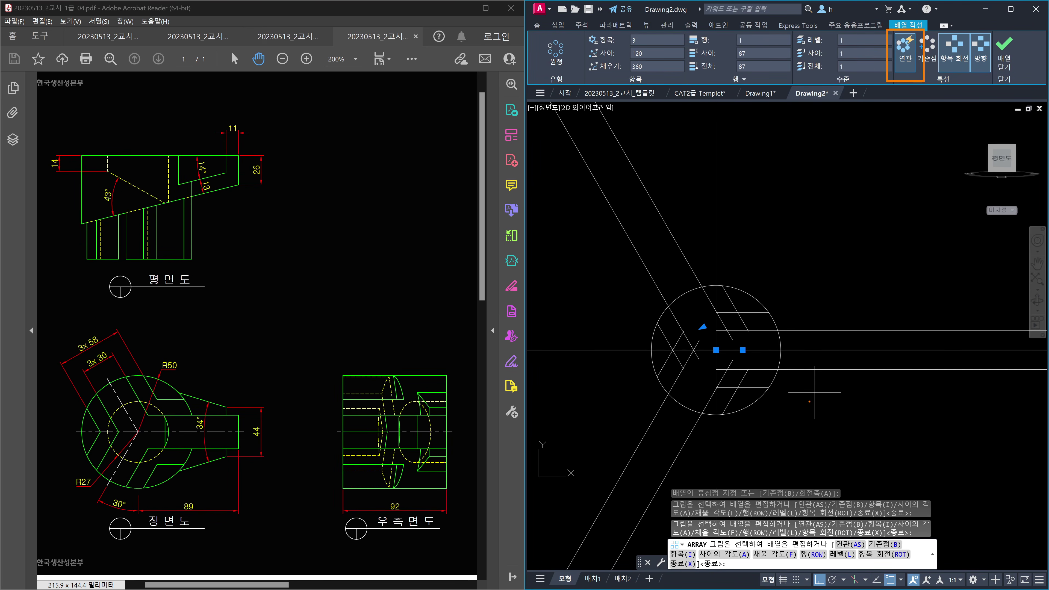
key("Return")
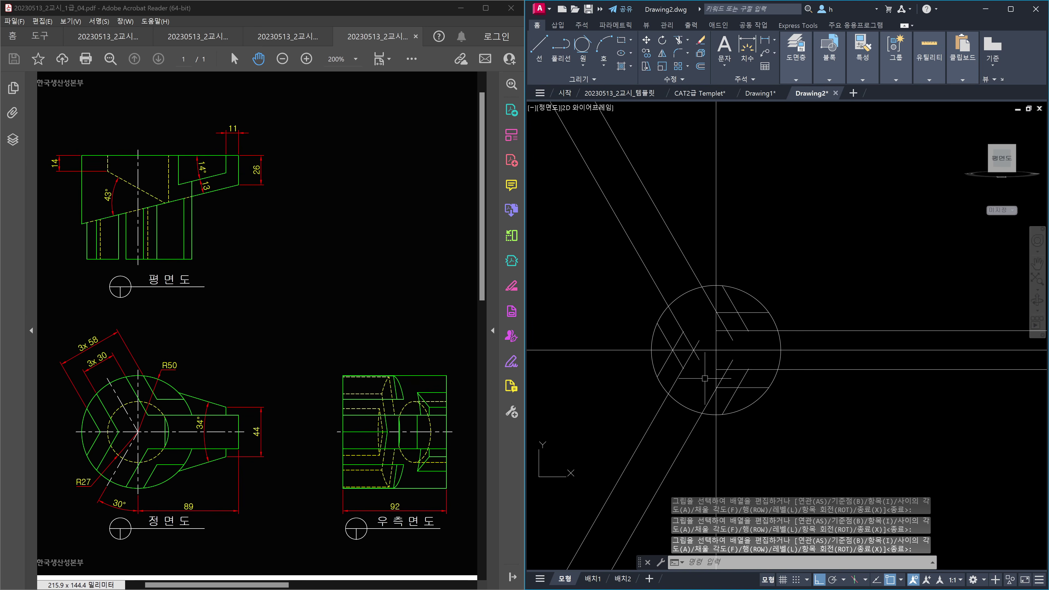
Step: Try to trim the crossing outer lines of the array where they meet on the circle's left side
type("tr")
key("Return")
scroll(682, 349, "up", 4)
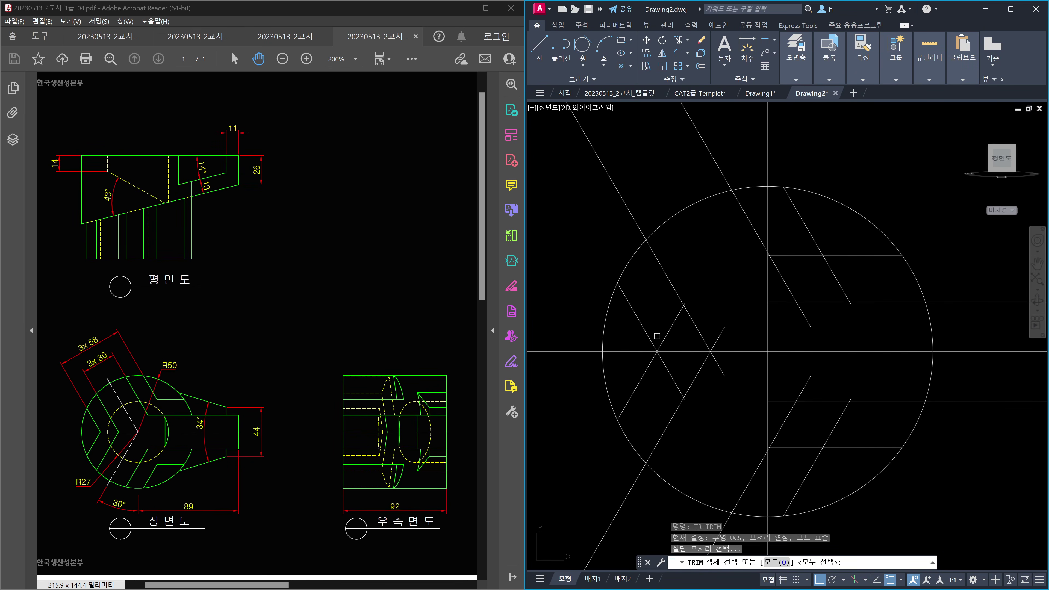
left_click(651, 338)
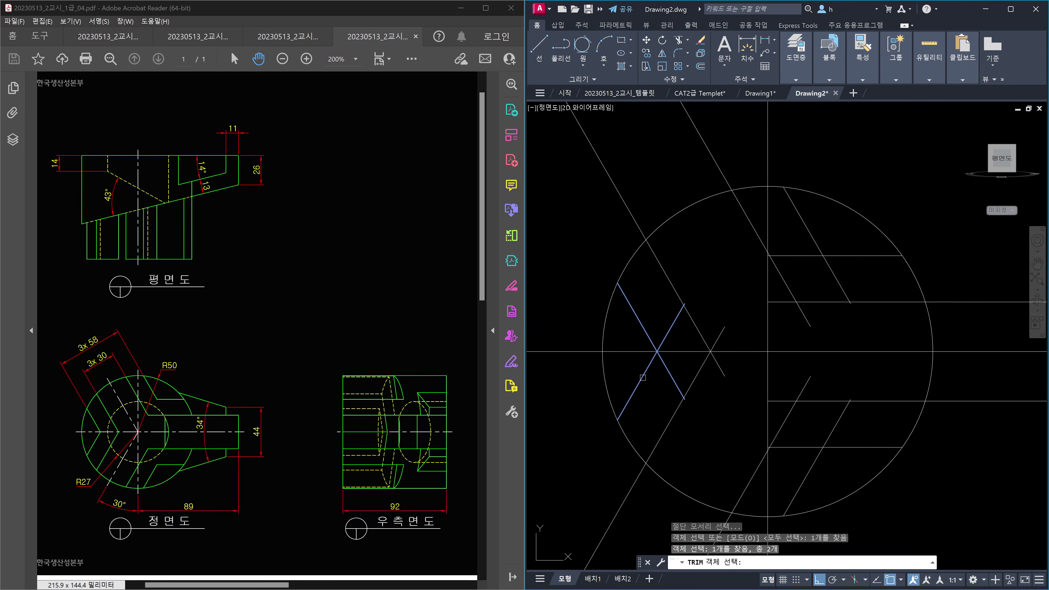
key("Return")
left_click(669, 367)
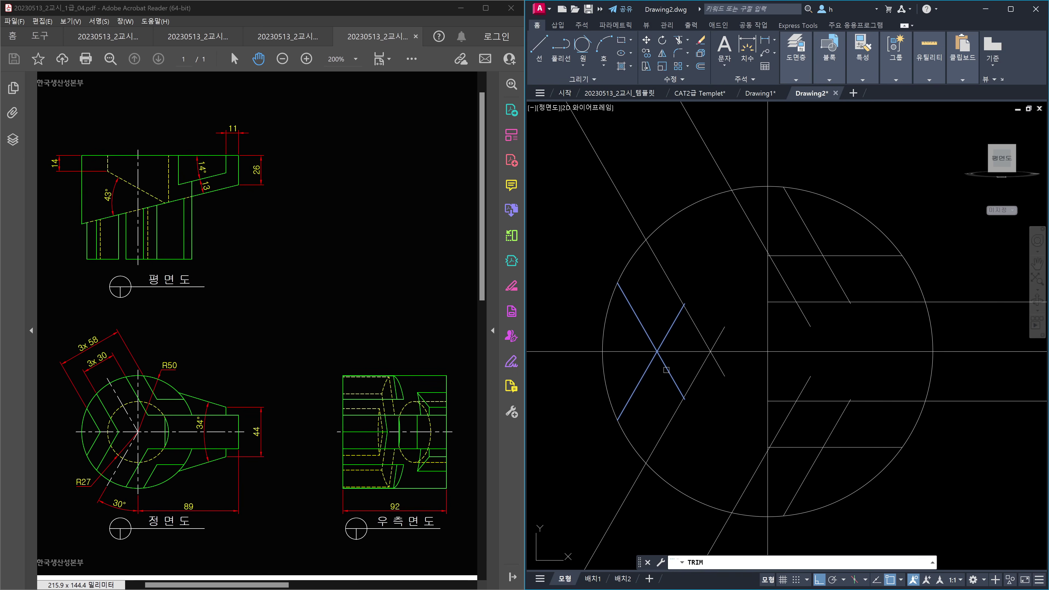
key("Escape")
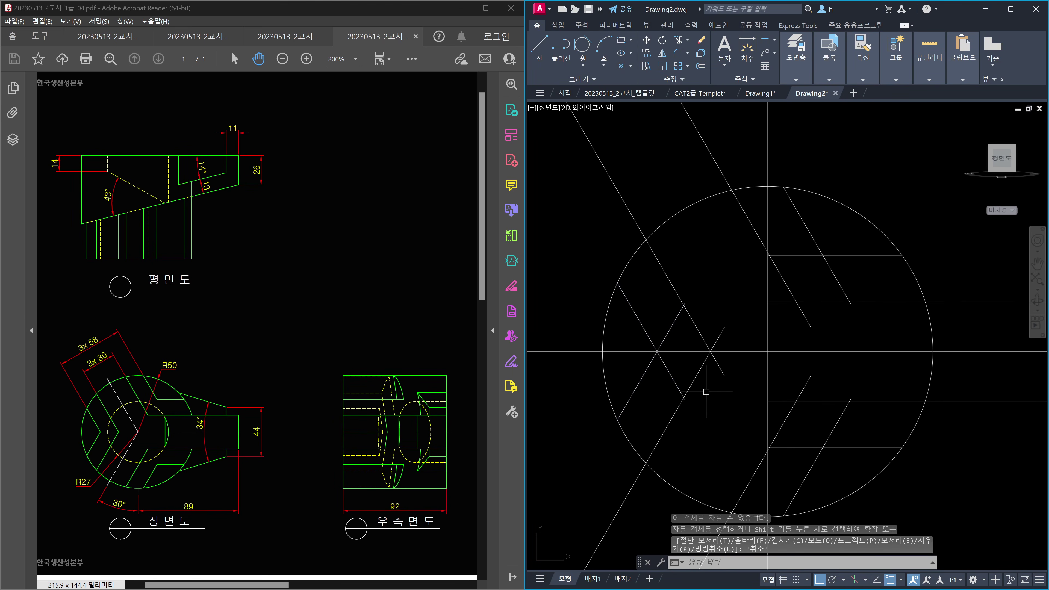
Step: Explode the polar array into separate lines
scroll(706, 392, "down", 2)
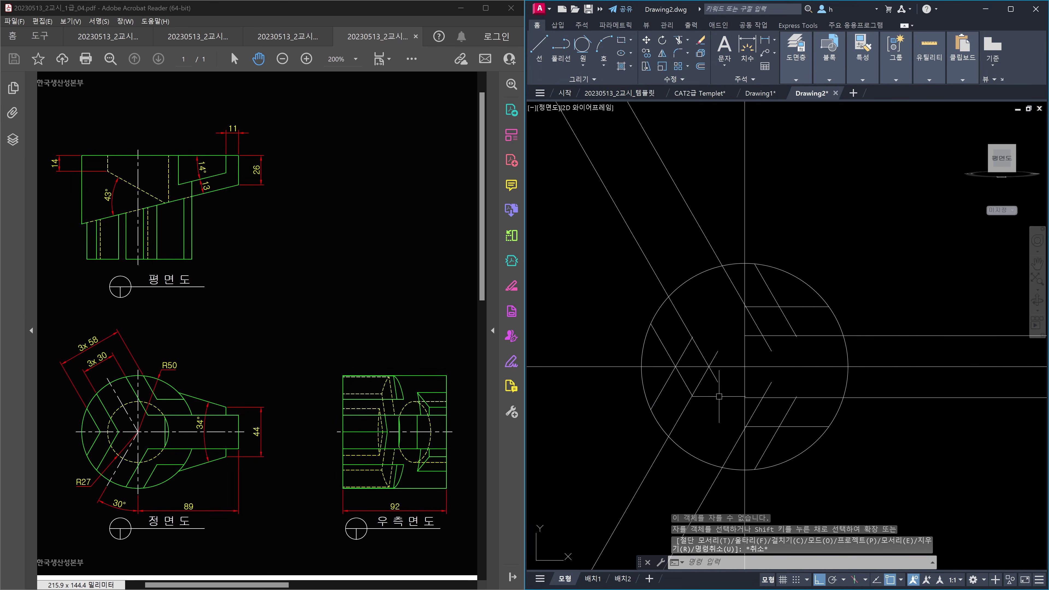
type("x")
key("Return")
left_click(785, 438)
left_click(772, 417)
Step: Trim the outer pair of crossing lines on the circle's left side so they end at their common corner
type("tr")
key("Return")
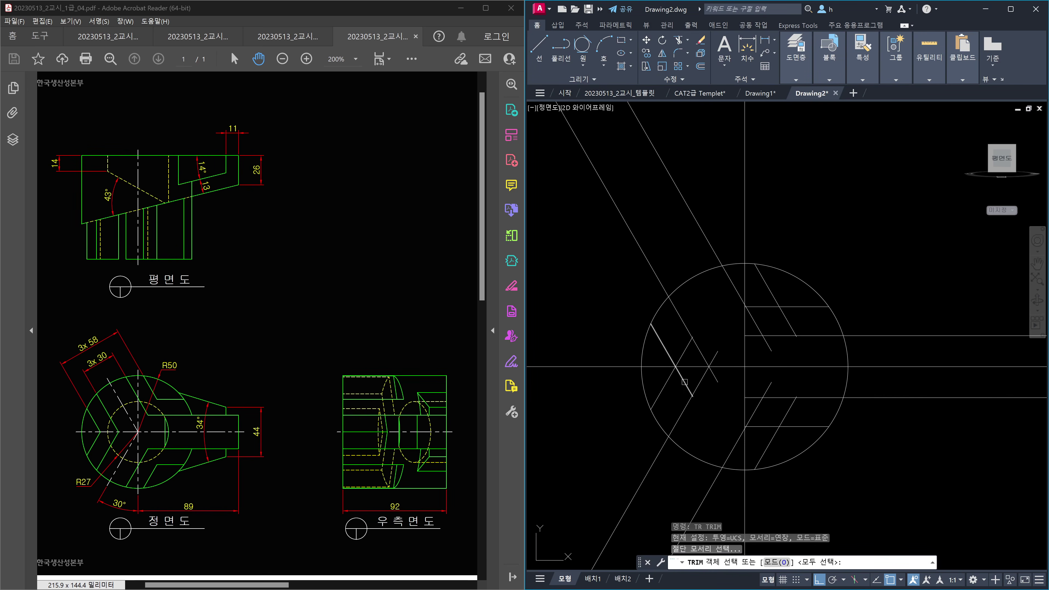
key("Return")
left_click(684, 380)
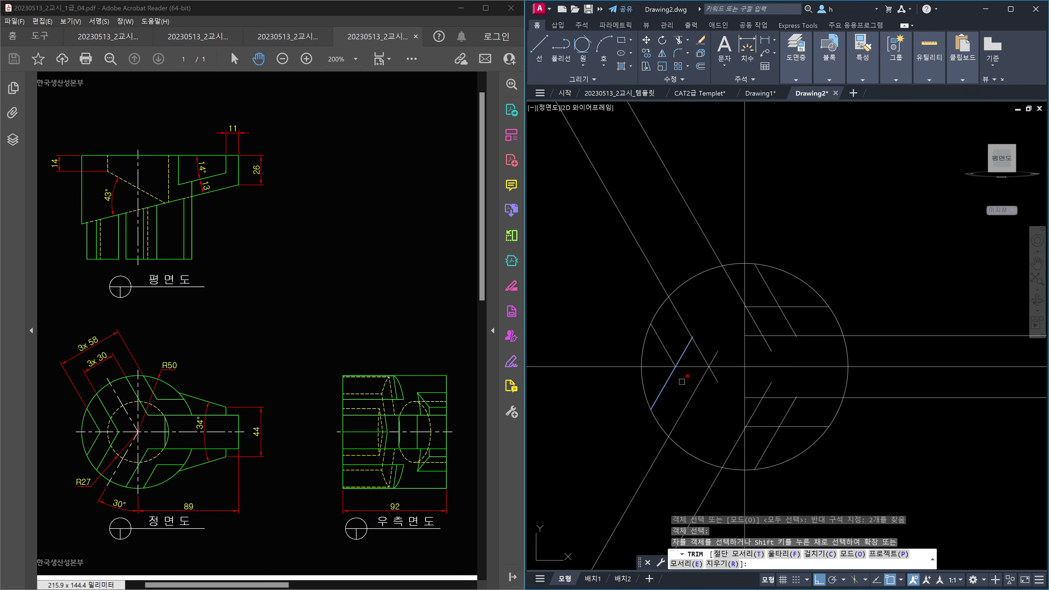
left_click(681, 357)
key("Return")
Step: Trim the inner pair of crossing lines left of the circle's centre so they end at their common corner
key("Return")
left_click(727, 362)
left_click(705, 357)
key("Return")
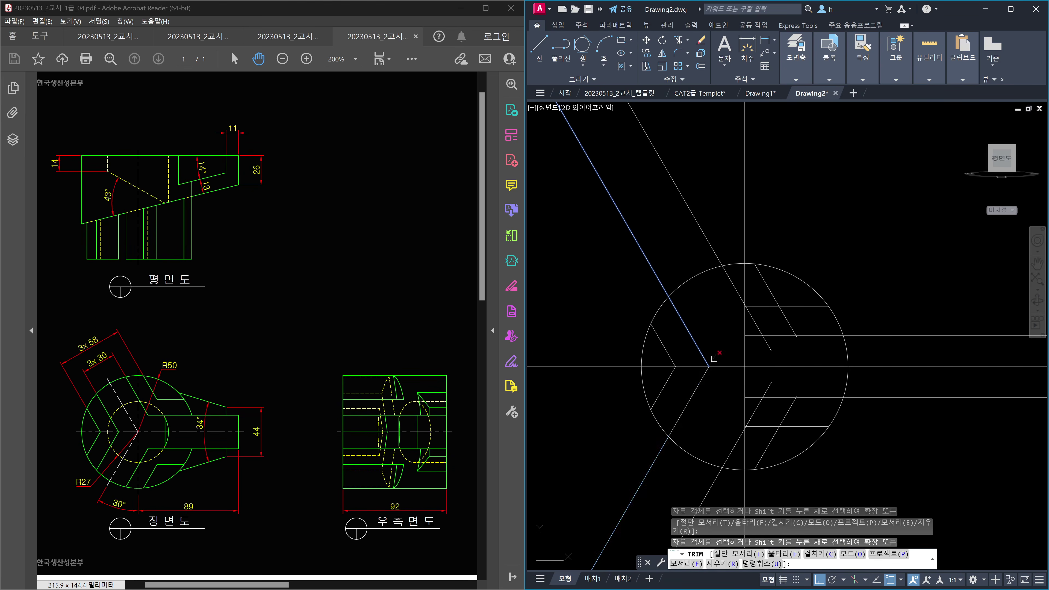
key("Return")
Step: Trim the inner lines of the upper and right arms so they end at their common corner
key("Return")
scroll(782, 339, "up", 3)
left_click(771, 341)
left_click(732, 322)
key("Return")
left_click(719, 340)
left_click(710, 322)
key("Escape")
scroll(753, 321, "down", 3)
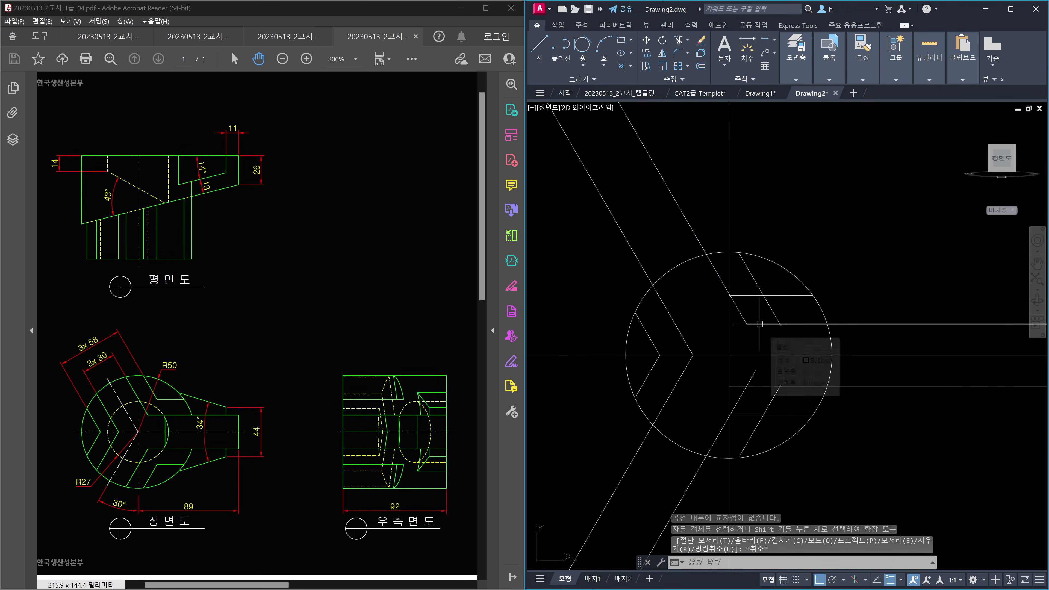
Step: Join the outer lines of the upper and right arms into a sharp corner using a radius 0 Fillet with the multiple option
type("f")
key("Return")
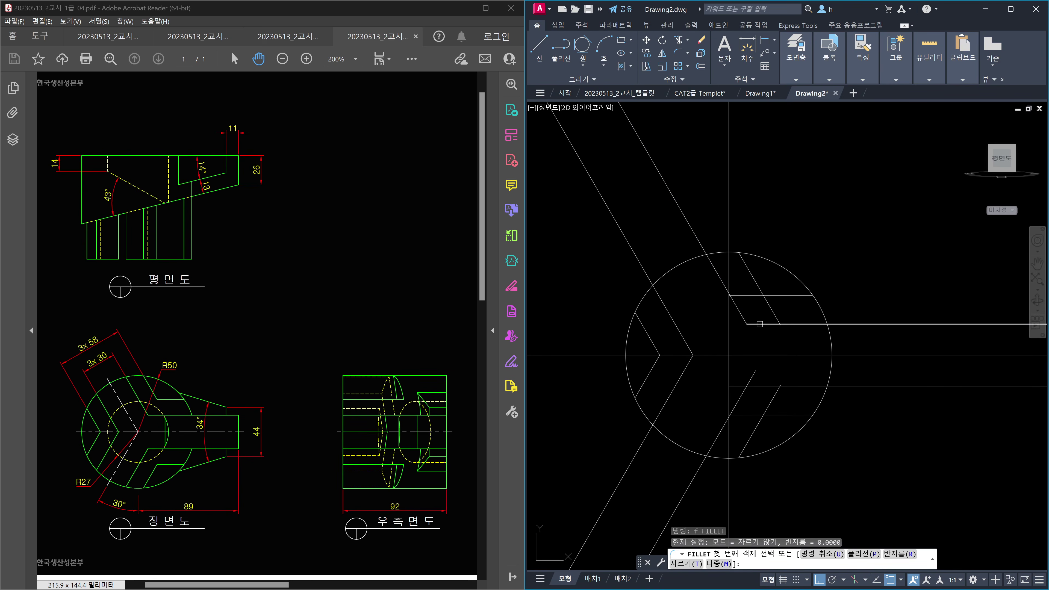
key("Return")
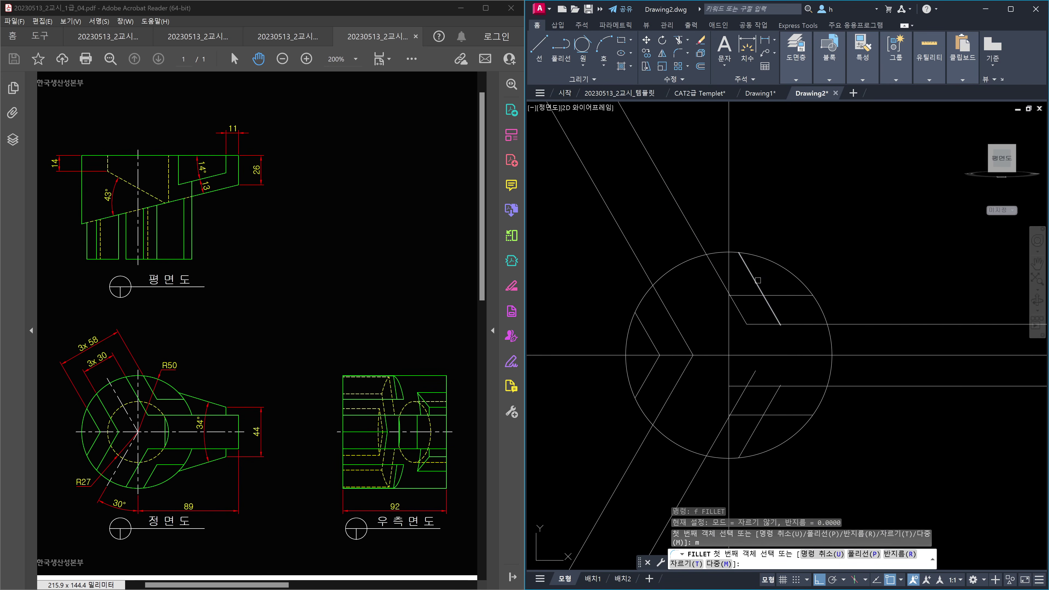
left_click(756, 280)
left_click(788, 295)
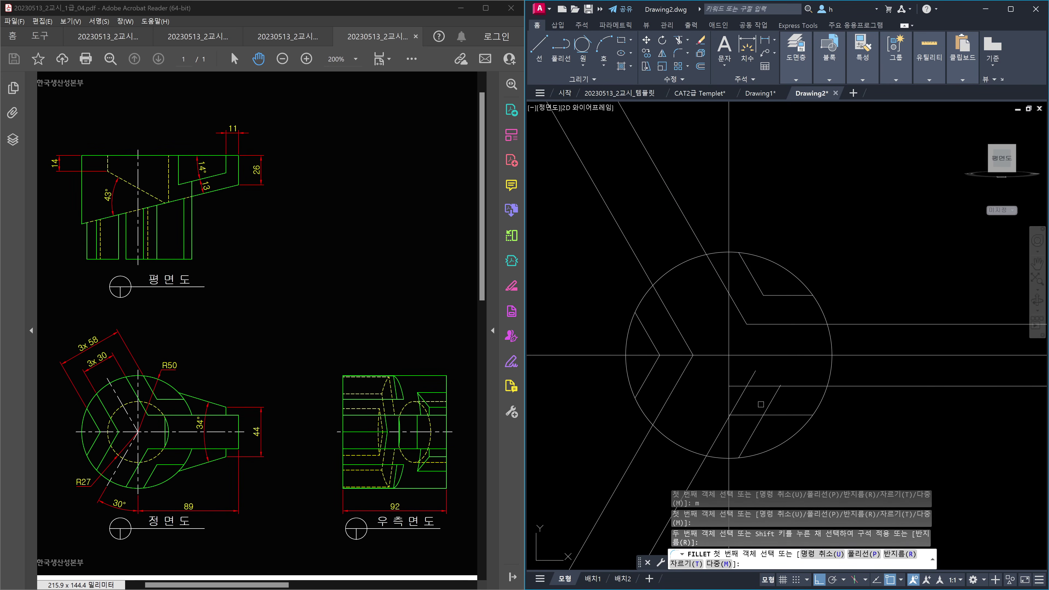
Step: Join the outer pair and the inner pair of lines between the right and lower arms into sharp corners with radius 0 Fillet
left_click(780, 414)
left_click(760, 421)
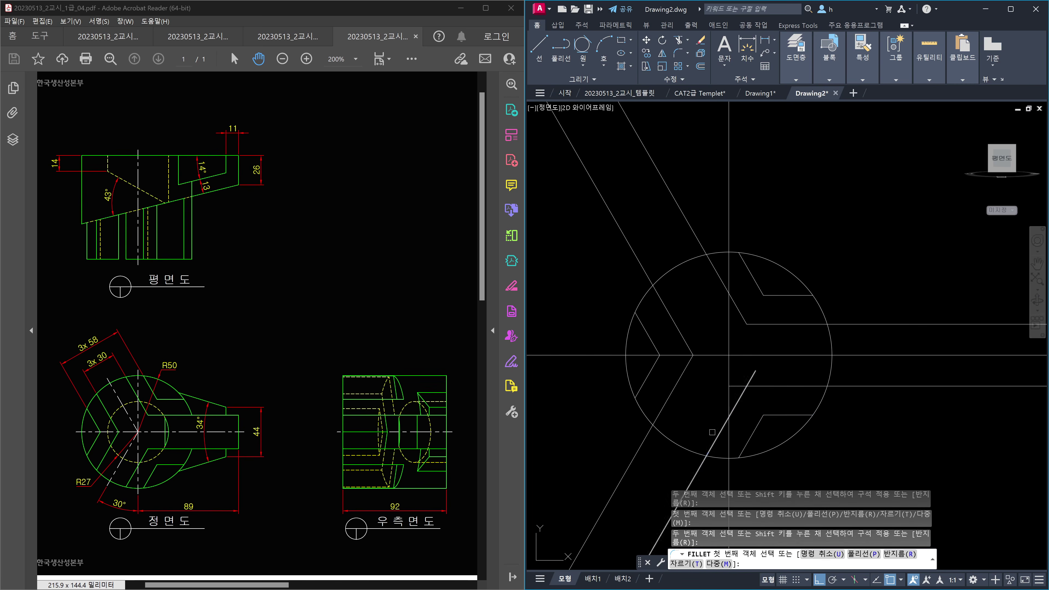
left_click(759, 387)
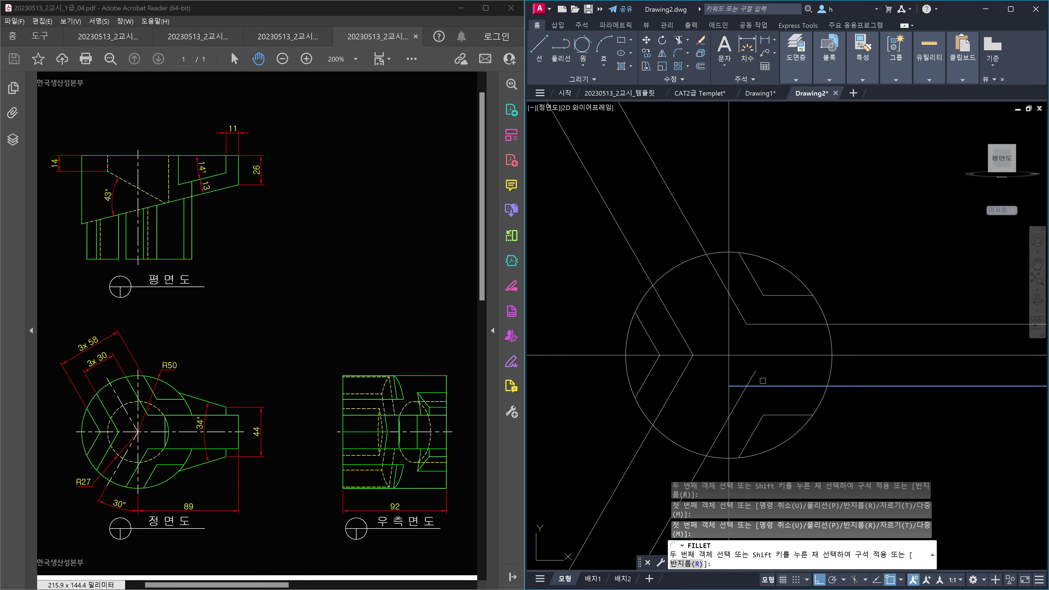
left_click(742, 397)
key("Escape")
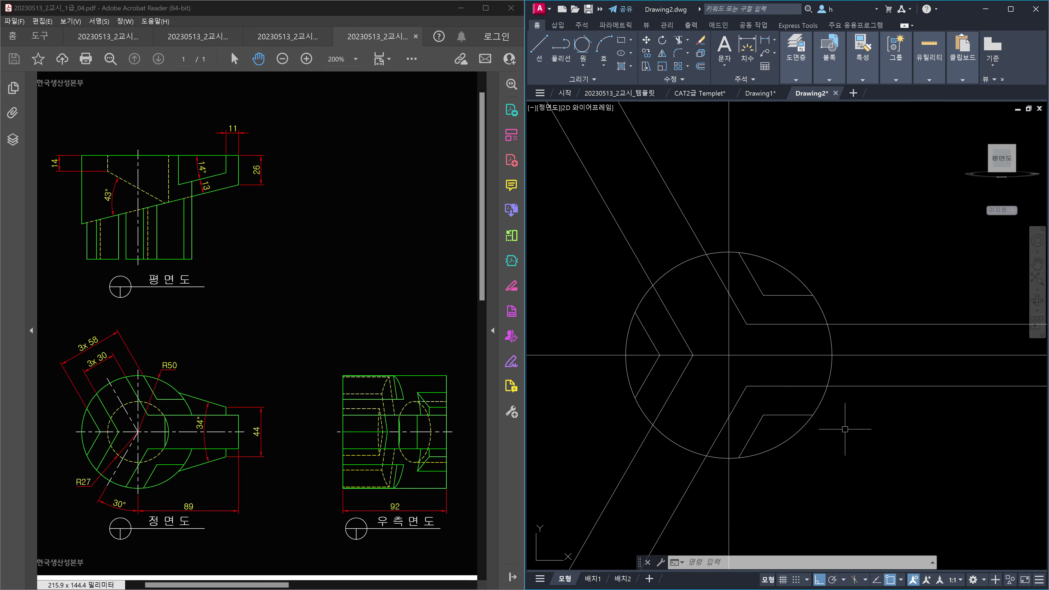
Step: Turn off selection cycling and clear any active selection
middle_click_drag(844, 428, 791, 428)
key("ctrl+w")
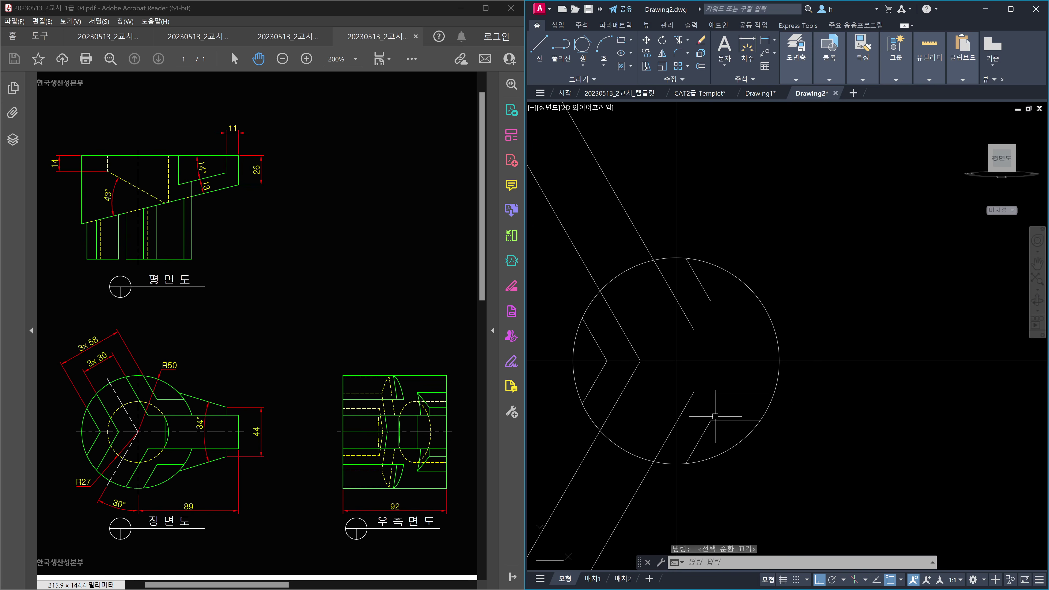
left_click(780, 421)
key("Escape")
key("Escape")
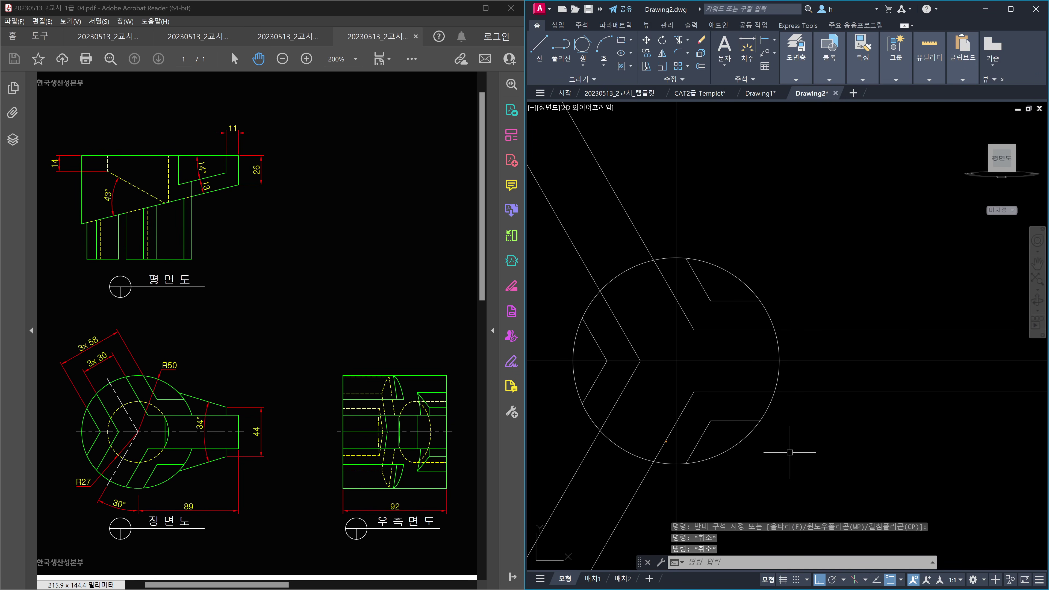
Step: Examine the three chevron regions inside the circle, then the depth dimensions and sloping lower edge in the PDF views
mouse_move(687, 411)
left_mouse_down()
mouse_move(693, 431)
mouse_move(729, 416)
left_mouse_up()
left_click_drag(755, 400, 754, 419)
left_click_drag(678, 277, 677, 283)
left_click_drag(691, 270, 691, 316)
left_click(704, 306)
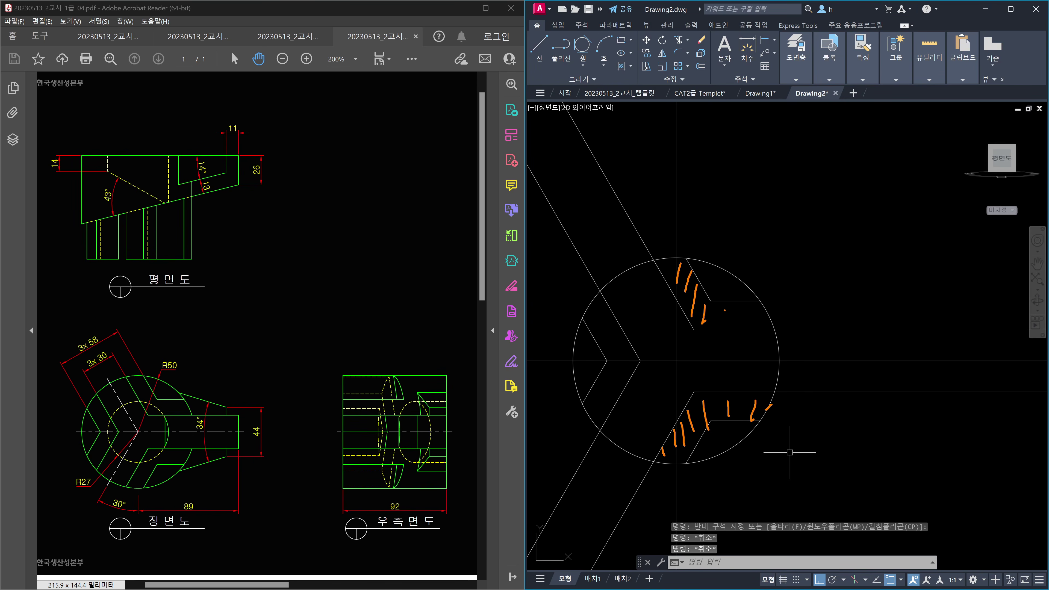
left_click_drag(603, 314, 603, 344)
left_click_drag(622, 346, 609, 369)
left_click(608, 372)
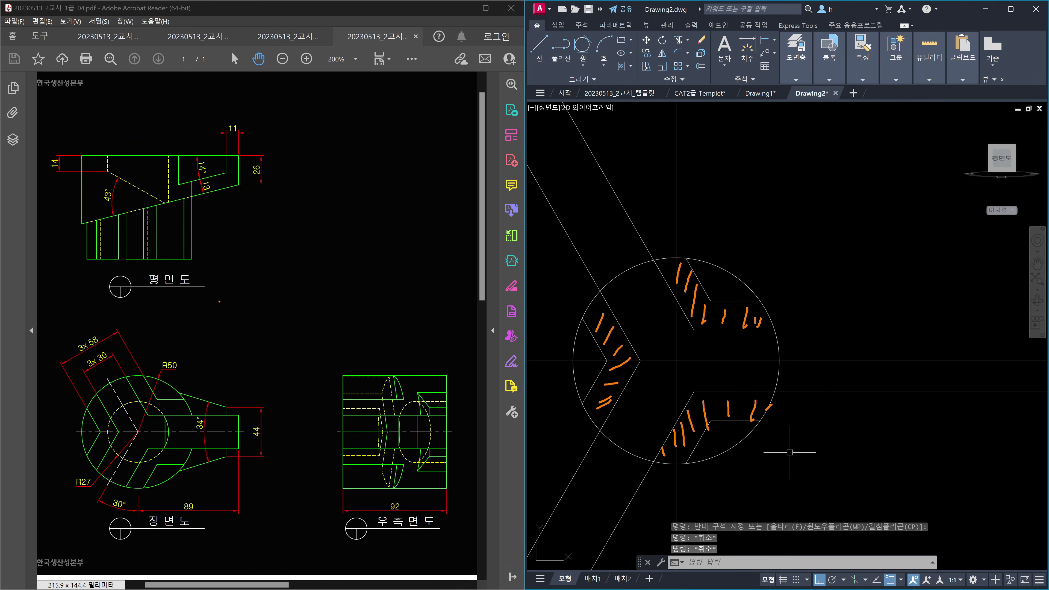
left_click_drag(382, 495, 412, 513)
left_click_drag(82, 257, 197, 257)
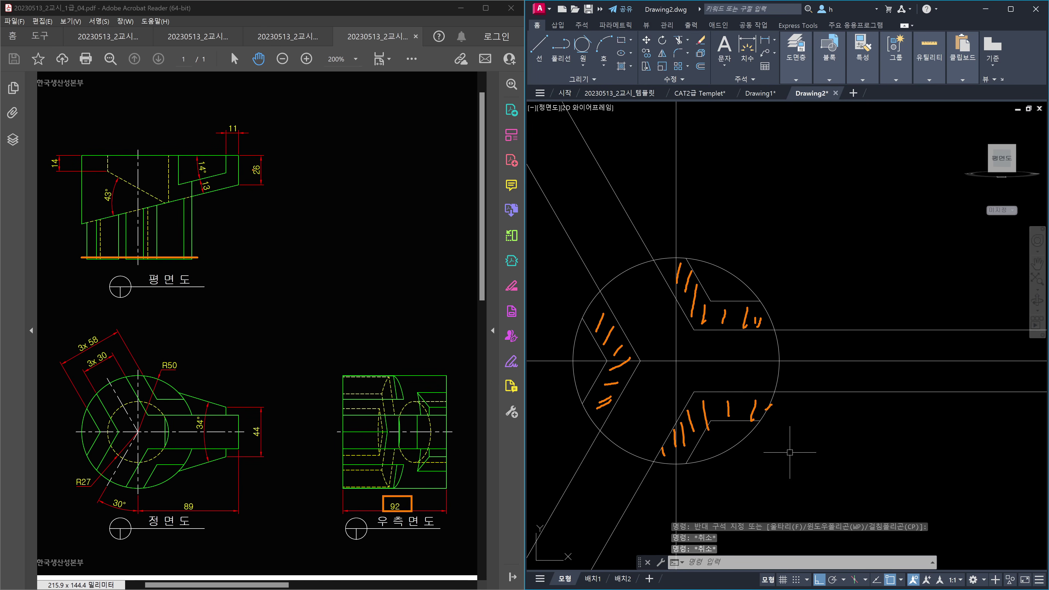
mouse_move(248, 163)
left_mouse_down()
mouse_move(248, 177)
mouse_move(271, 161)
mouse_move(247, 160)
left_mouse_up()
left_click_drag(223, 186, 81, 186)
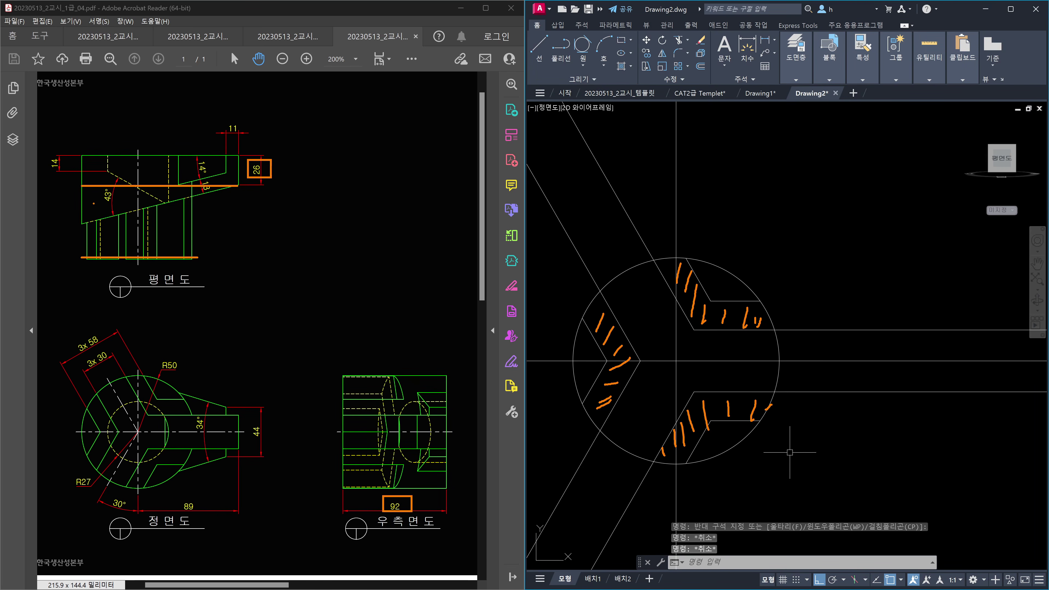
left_click_drag(93, 222, 208, 193)
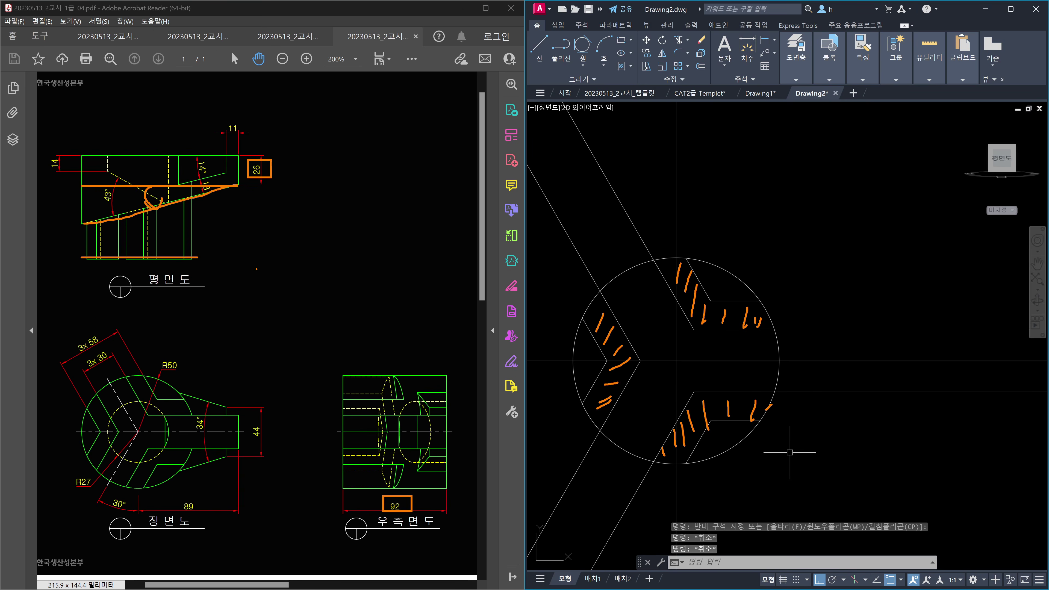
key("Escape")
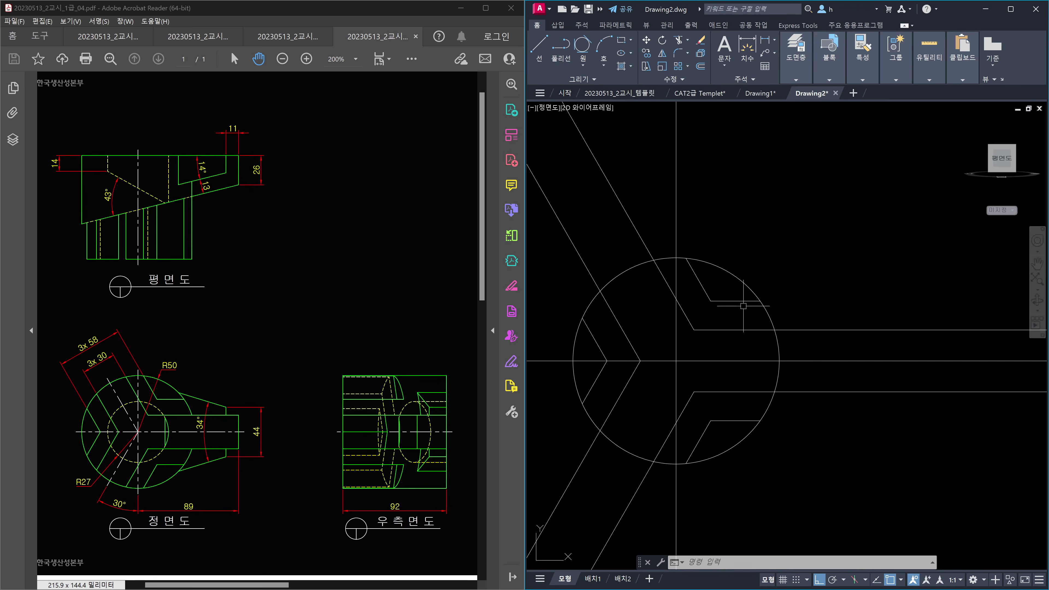
left_click(709, 294)
left_click(686, 269)
left_click(731, 313)
left_click(701, 335)
left_click(677, 316)
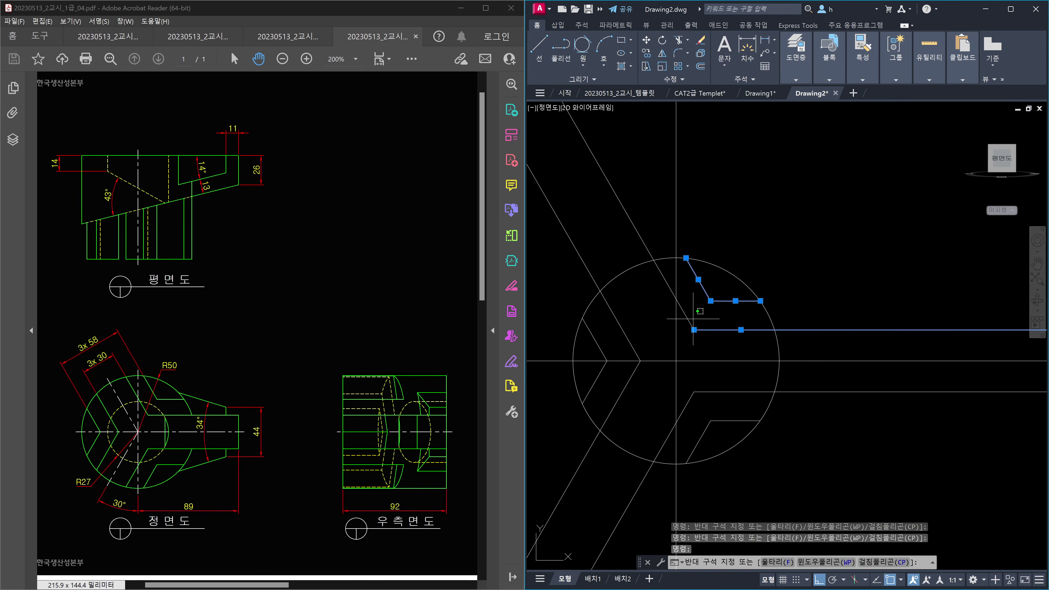
left_click(687, 326)
key("Escape")
key("Escape")
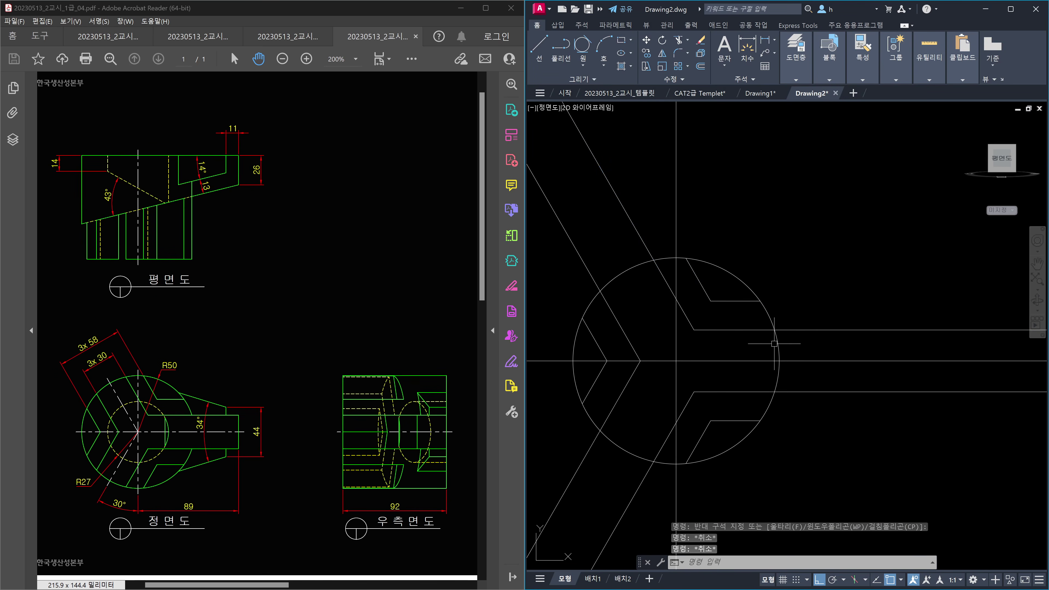
Step: Trim the inner lines between the upper and right arms where they extend outside the circle
type("tr")
key("Return")
left_click(795, 330)
left_click(671, 239)
left_click(673, 231)
left_click(635, 240)
key("Escape")
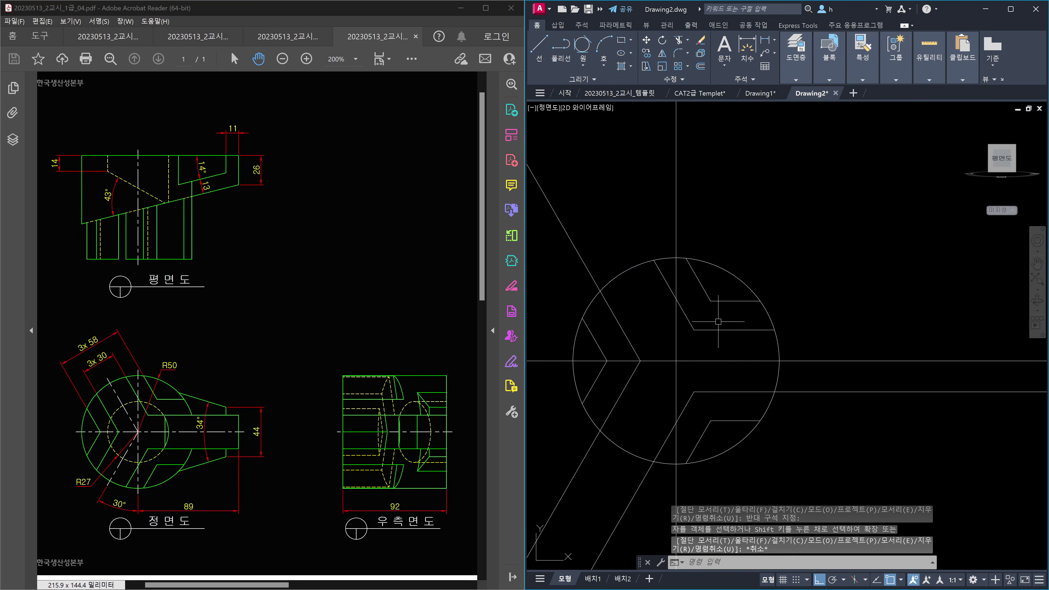
Step: Trim the circle on both sides of the chevron between the upper and right arms, using its four lines as cutting edges
type("tr")
key("Return")
left_click(741, 331)
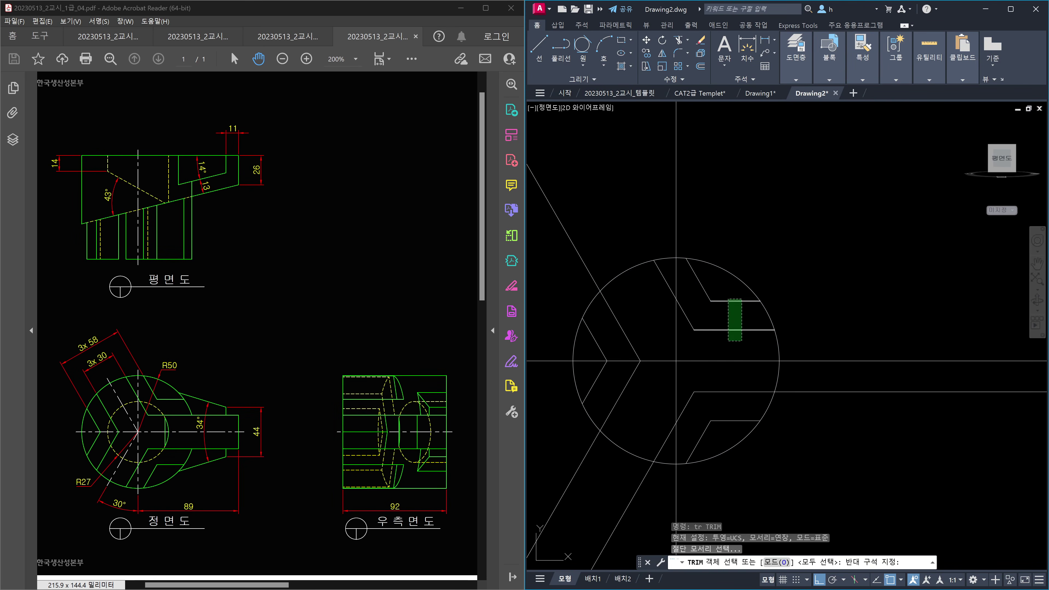
left_click(707, 297)
left_click(708, 296)
left_click(688, 316)
key("Return")
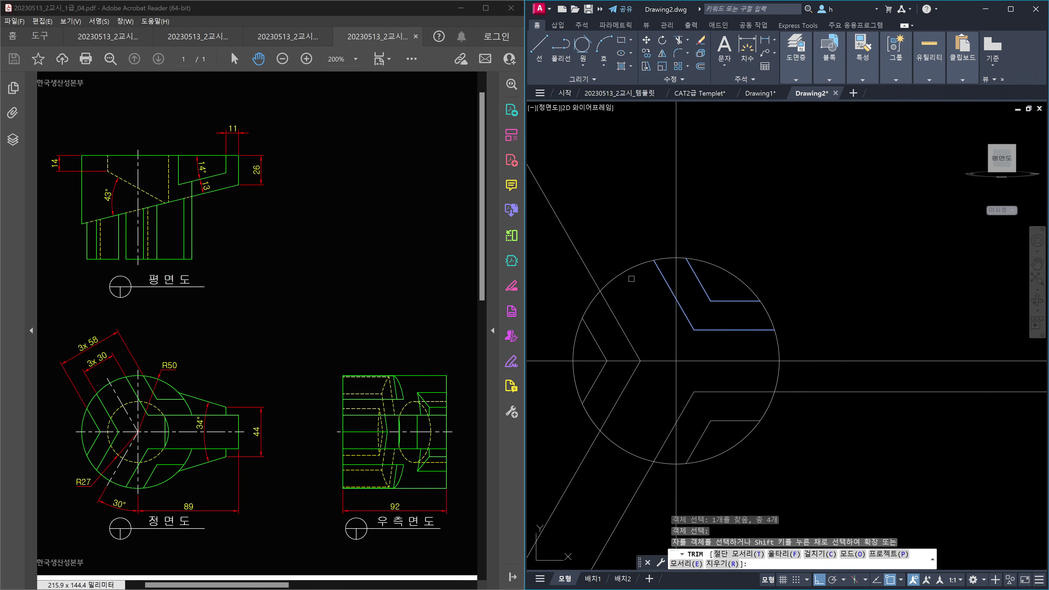
left_click(723, 333)
left_click(806, 345)
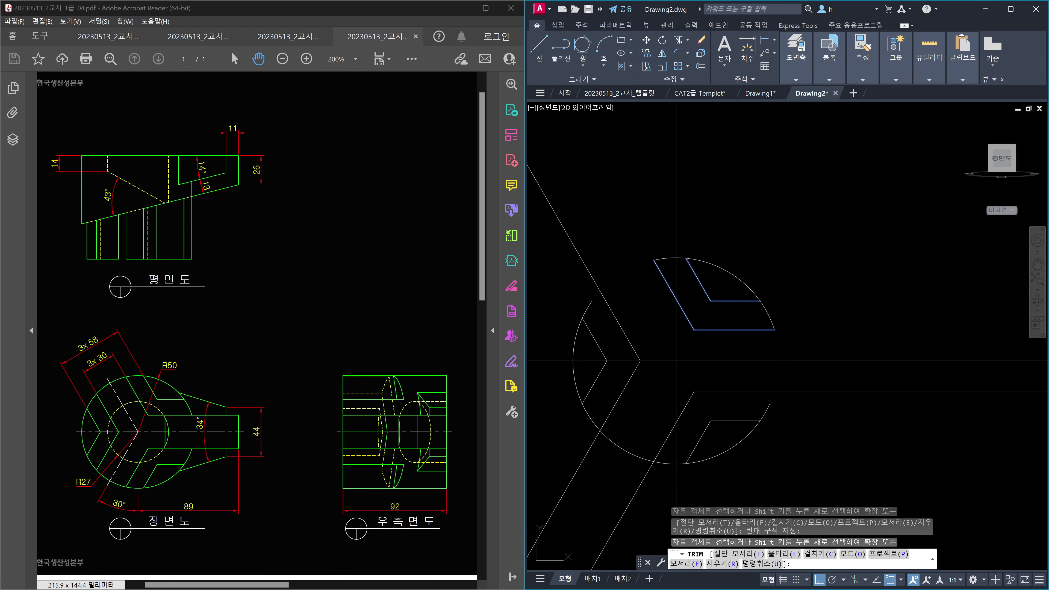
key("Escape")
Step: Trim the remaining arc between the two outer lines of the chevron, using those lines as cutting edges
type("tr")
key("Return")
left_click(733, 292)
left_click(701, 286)
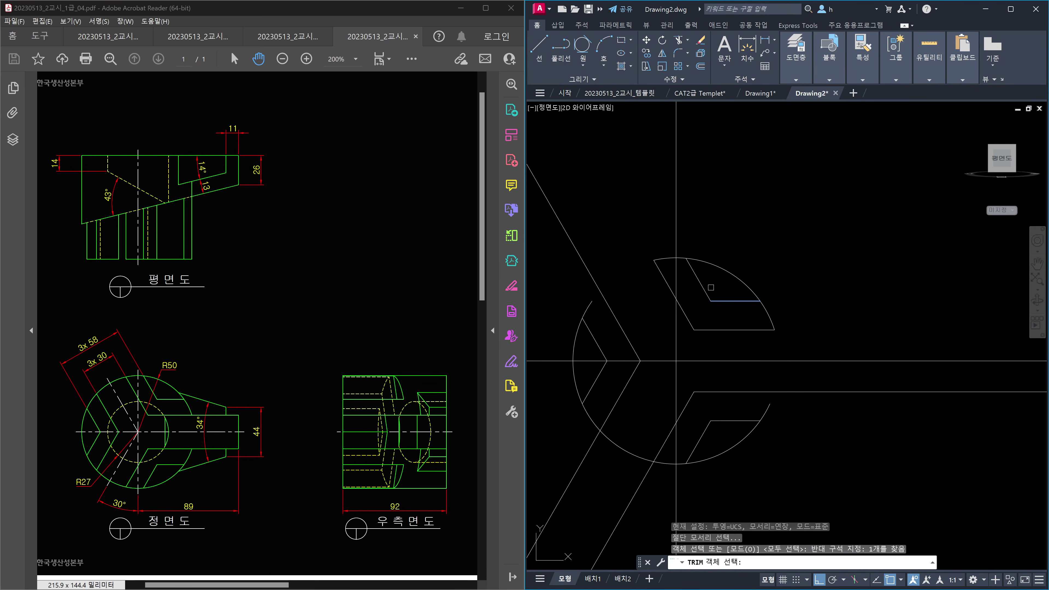
key("Return")
left_click(725, 271)
key("Escape")
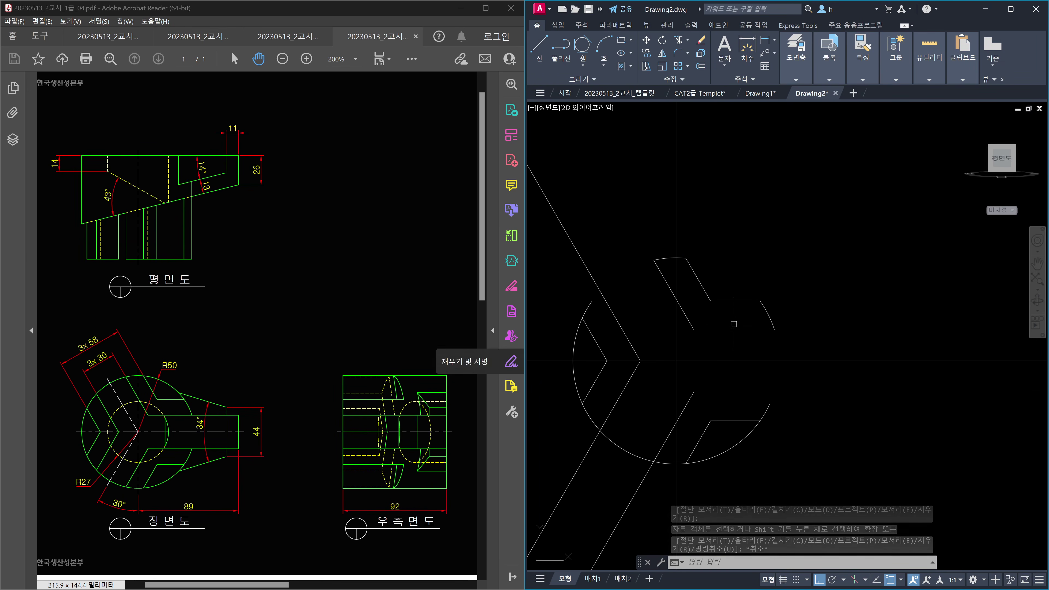
Step: Undo the last three Trim operations on the circle and the inner arm lines
key("ctrl+z")
key("ctrl+z")
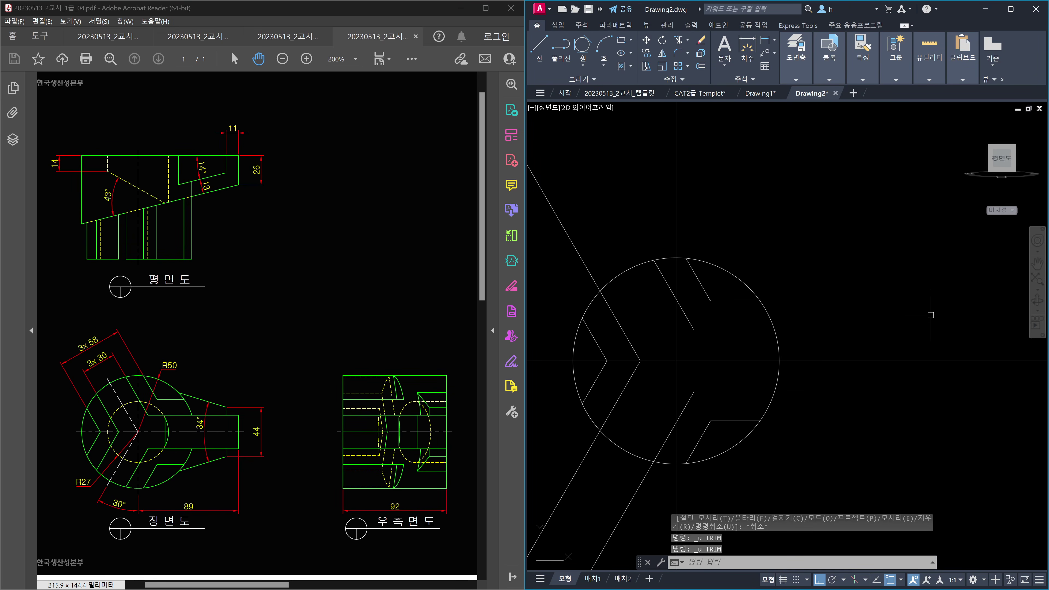
key("ctrl+z")
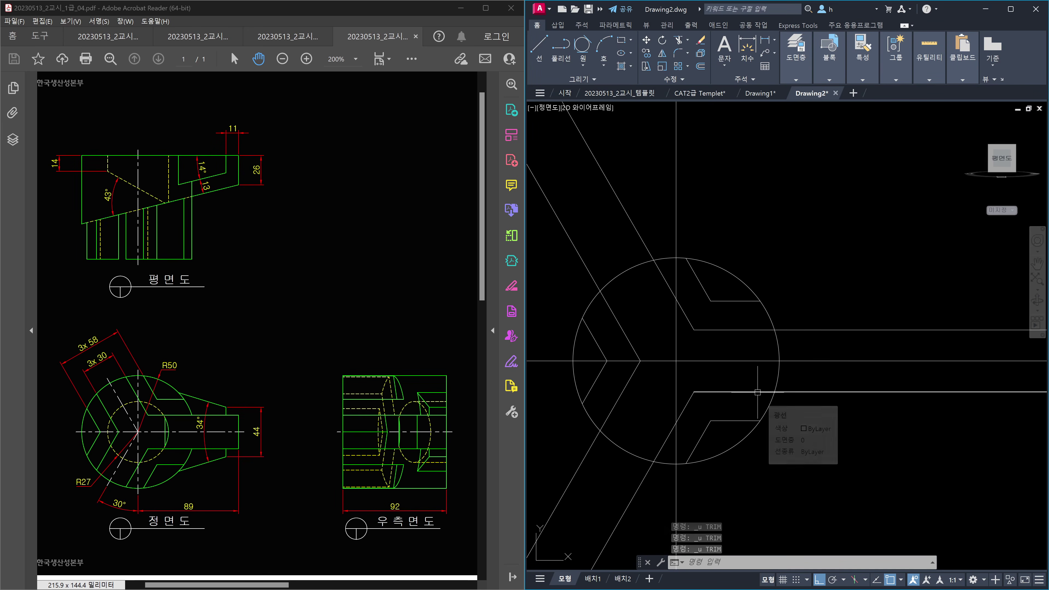
Step: Define a new boundary set for the Boundary command from the circle and all arm lines, leaving out the two centre lines
type("BO")
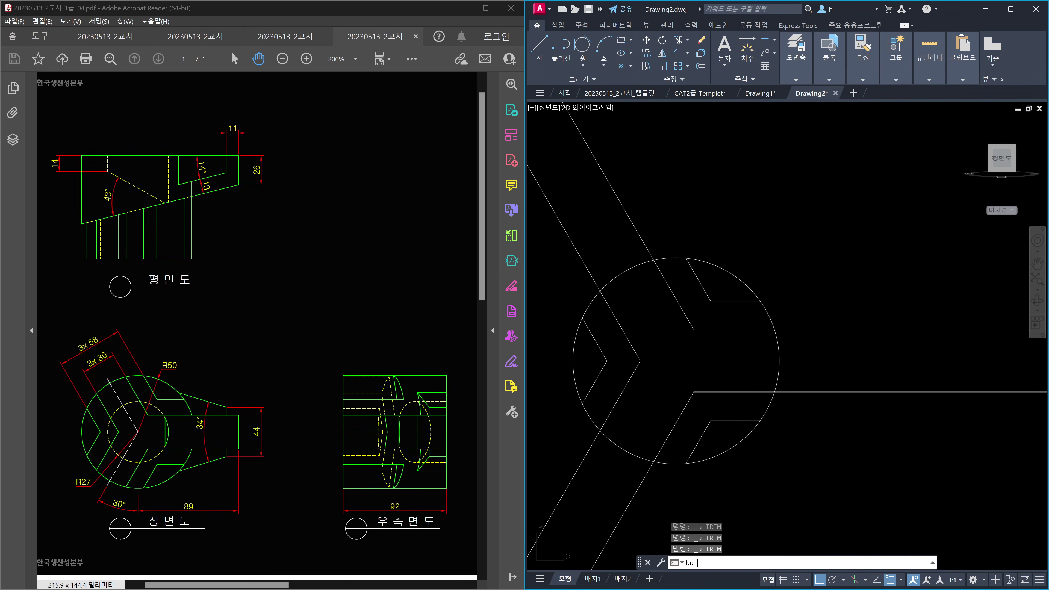
key("Return")
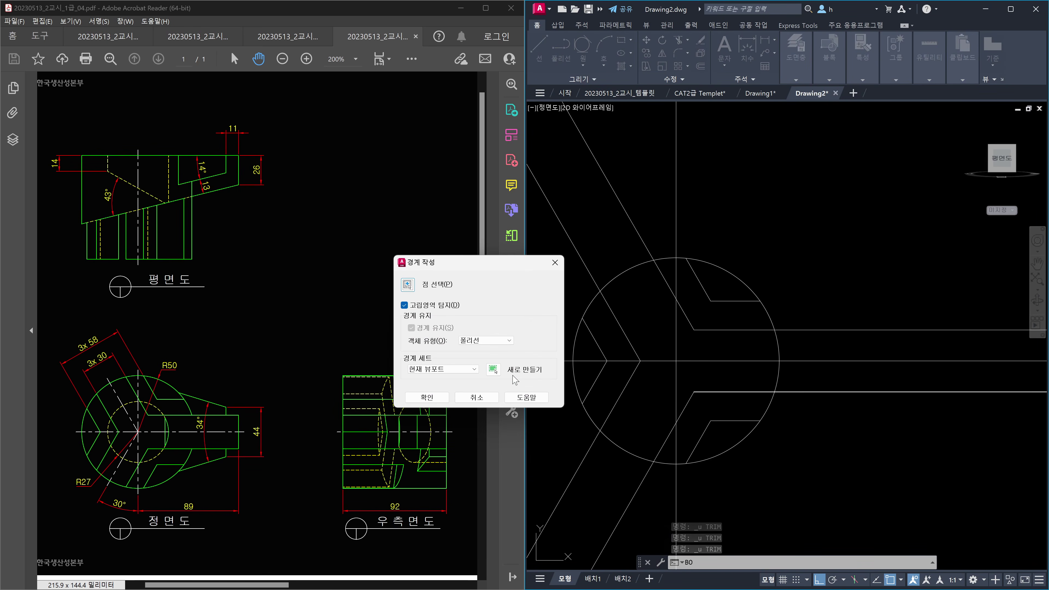
left_click(495, 370)
left_click(774, 312)
left_click(698, 278)
left_click(714, 317)
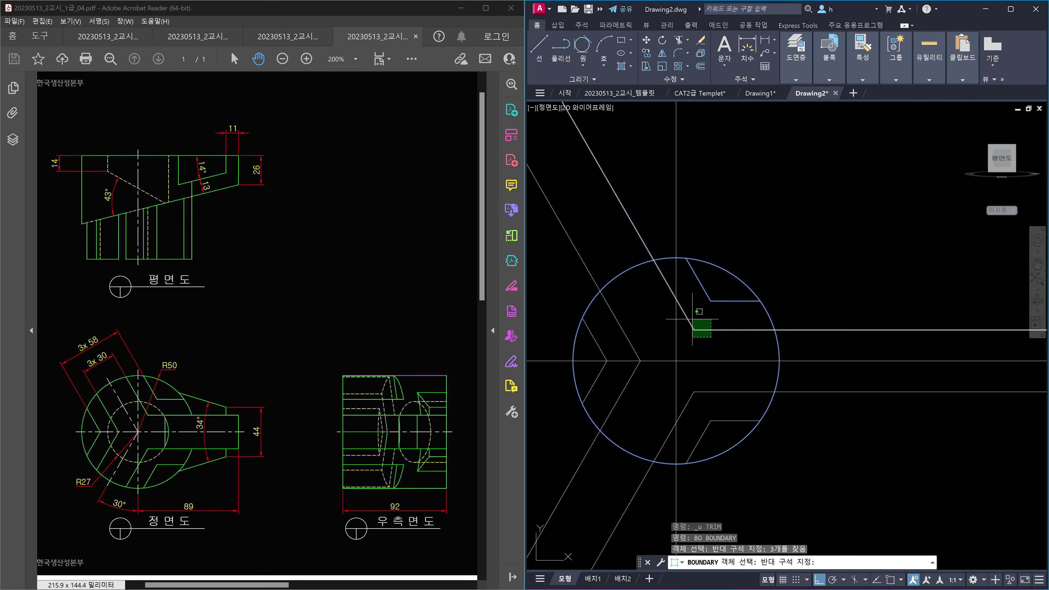
left_click(686, 324)
left_click(657, 347)
left_click(567, 319)
left_click(650, 385)
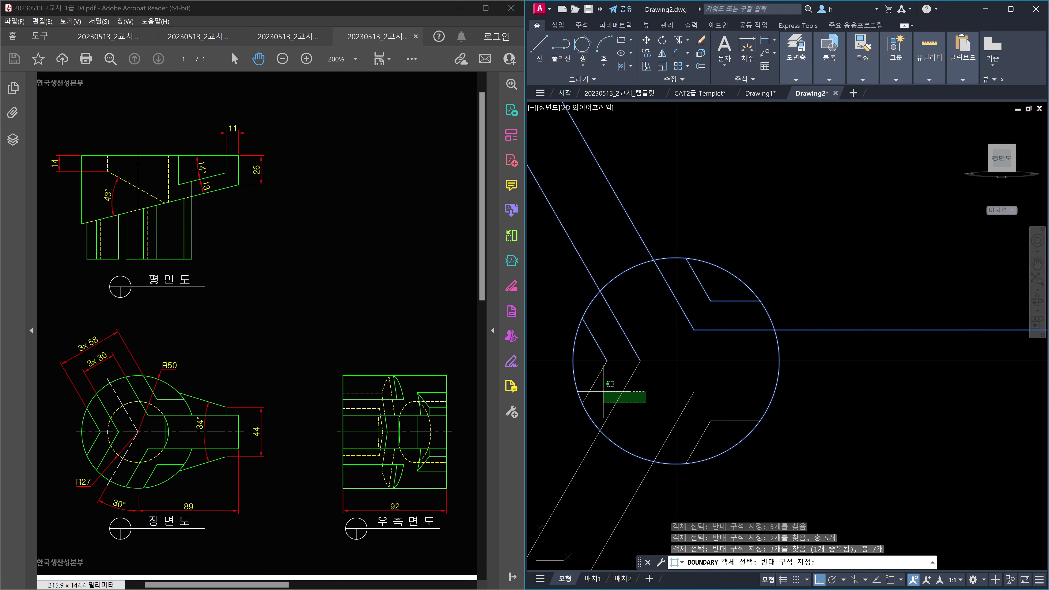
left_click(579, 387)
left_click(764, 458)
left_click(696, 389)
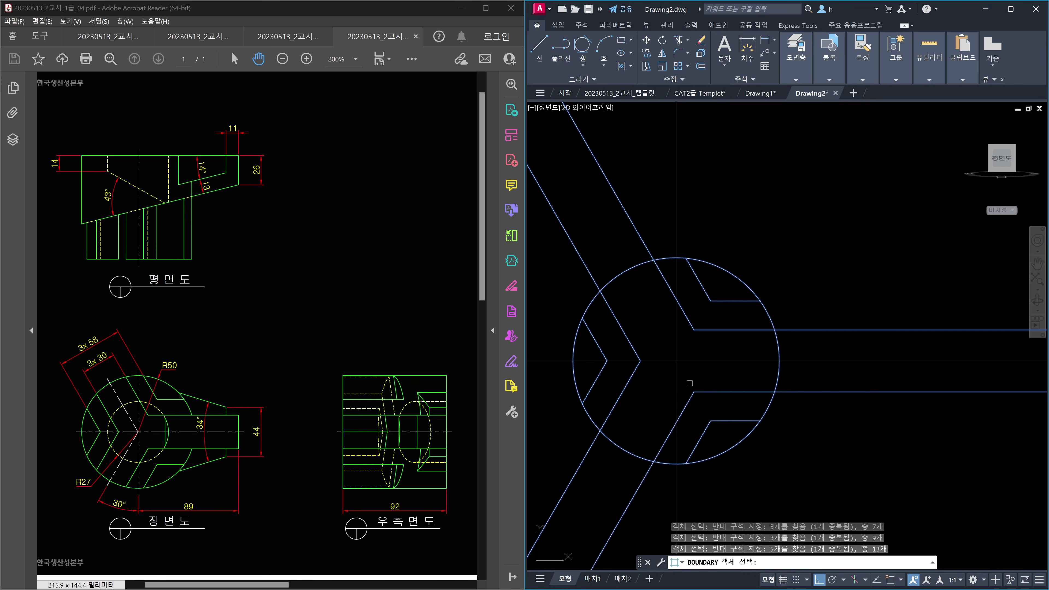
key("Return")
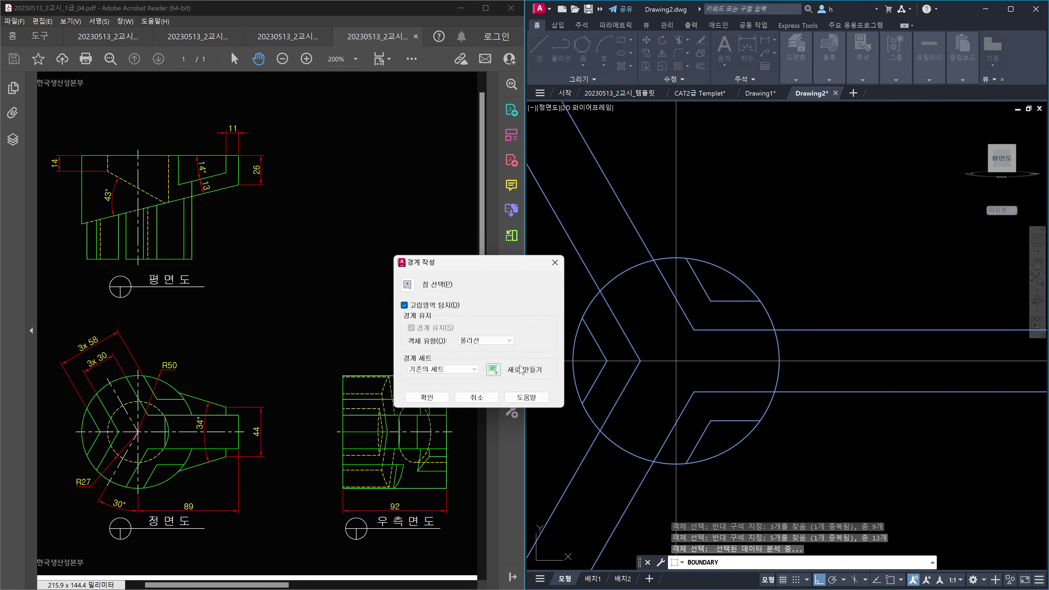
Step: Try to create a boundary polyline from a point inside the chevron between the upper and right arms
left_click(407, 284)
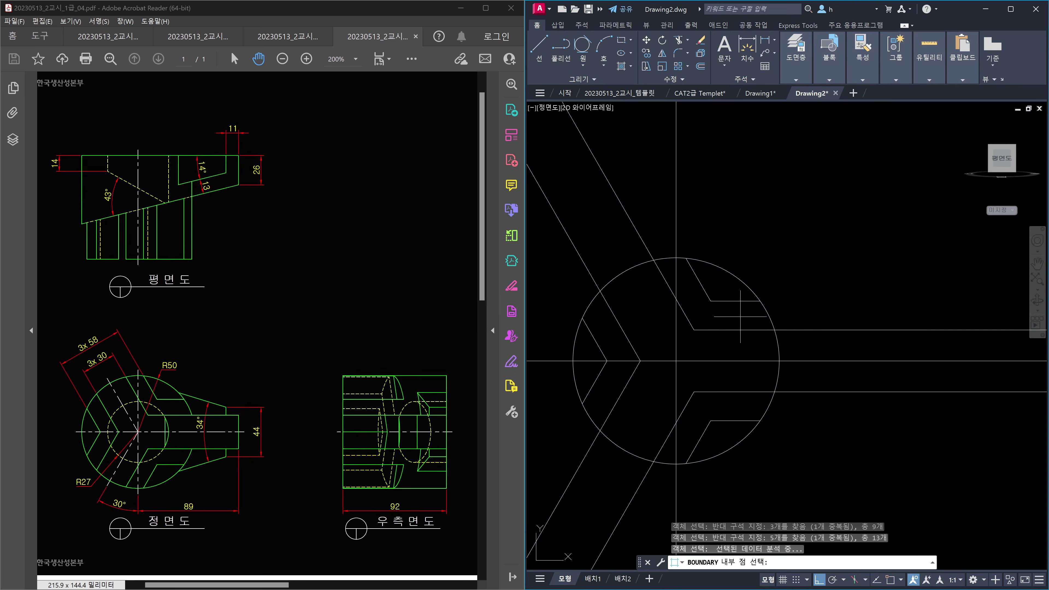
left_click(719, 318)
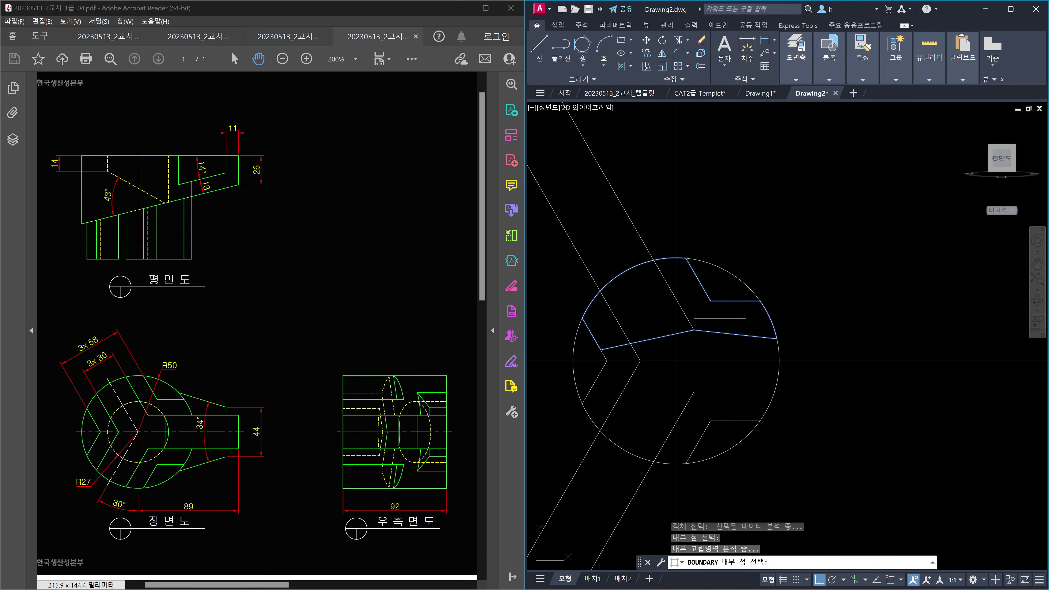
key("Escape")
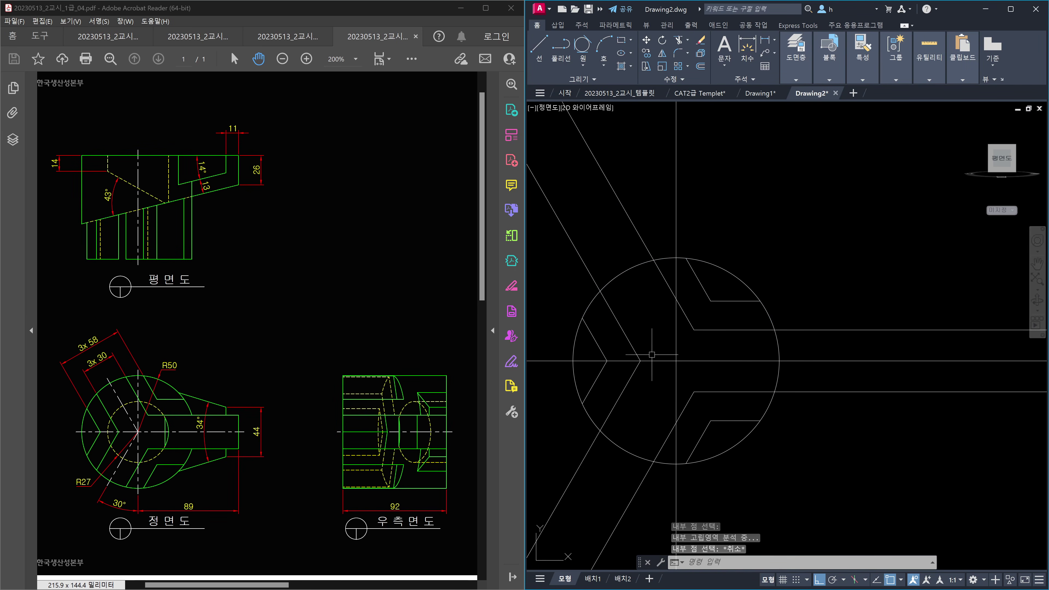
key("Escape")
key("Escape")
Step: Restart the Boundary command and build its boundary set again from the circle and all inner and outer arm lines
type("b")
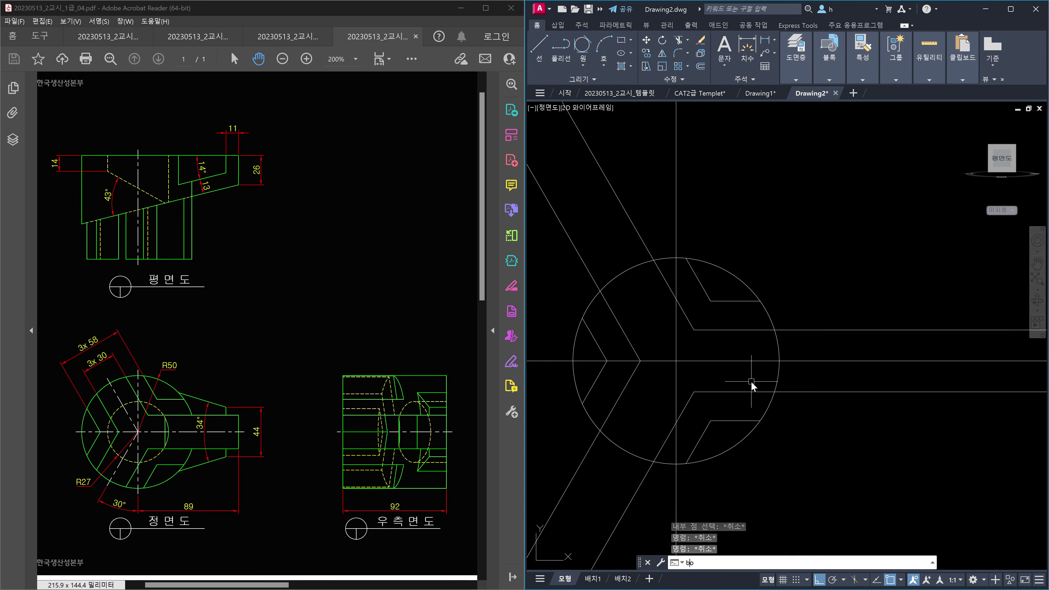
type("o")
key("Return")
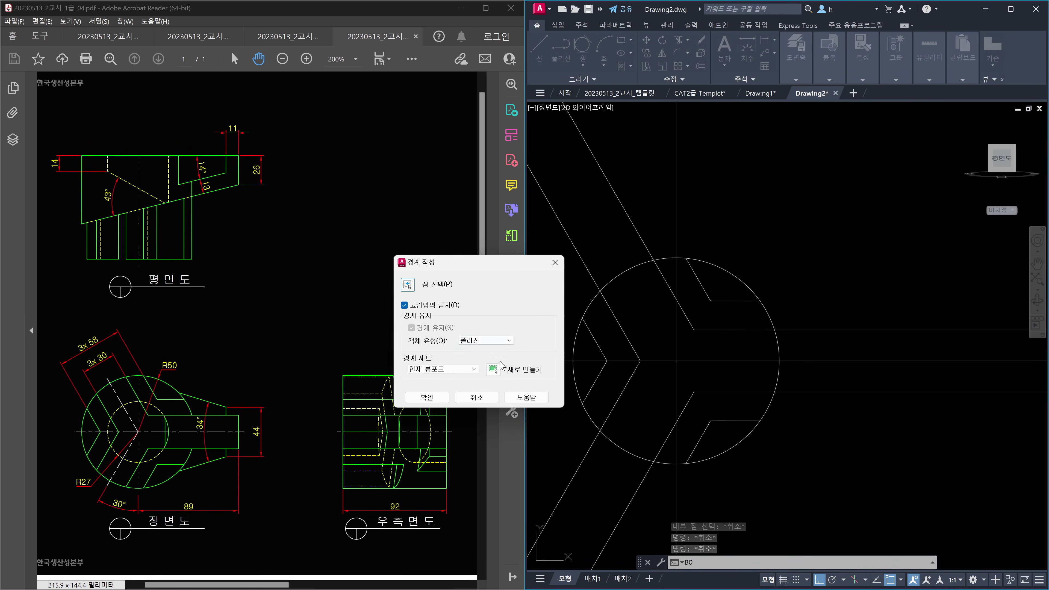
left_click(493, 368)
left_click(758, 463)
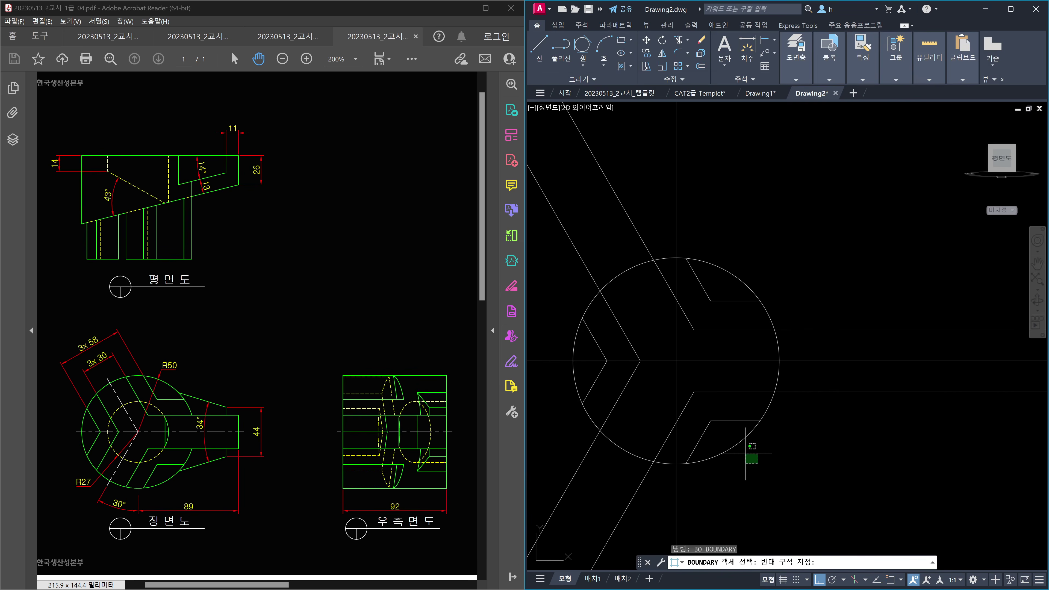
left_click(687, 386)
left_click(731, 341)
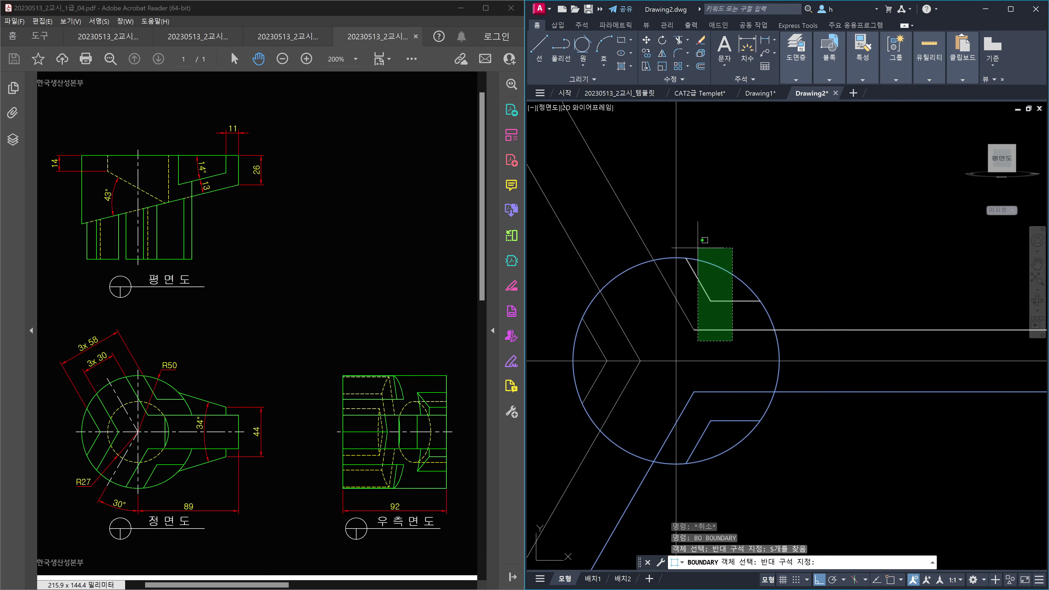
left_click(681, 247)
left_click(649, 349)
left_click(573, 321)
left_click(631, 412)
left_click(578, 382)
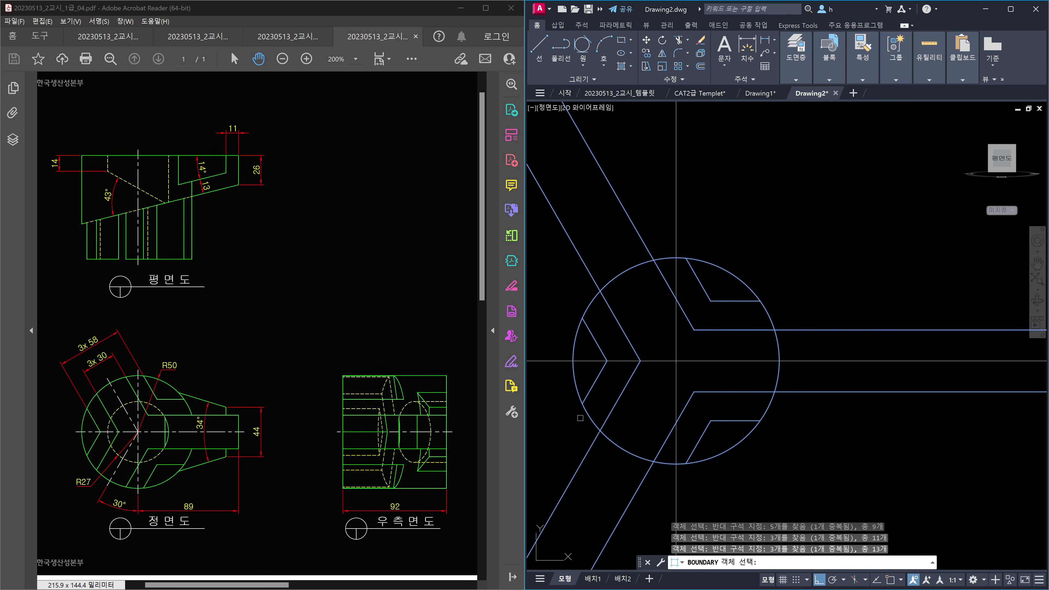
key("Return")
Step: Try to create a boundary polyline from a point inside the left chevron
left_click(407, 285)
left_click(606, 335)
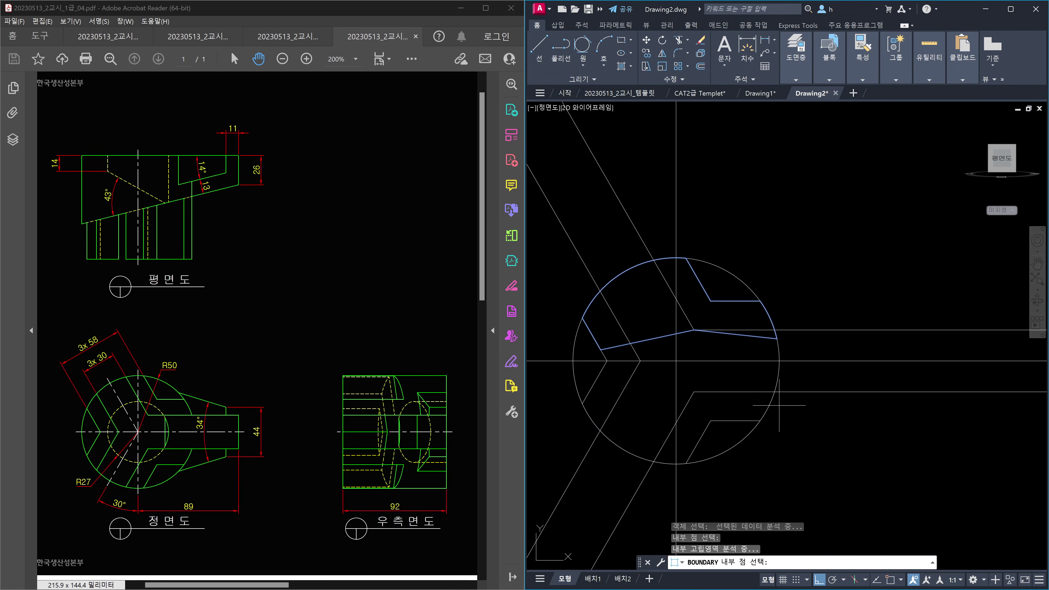
middle_click_drag(740, 444, 723, 413, "shift")
key("Escape")
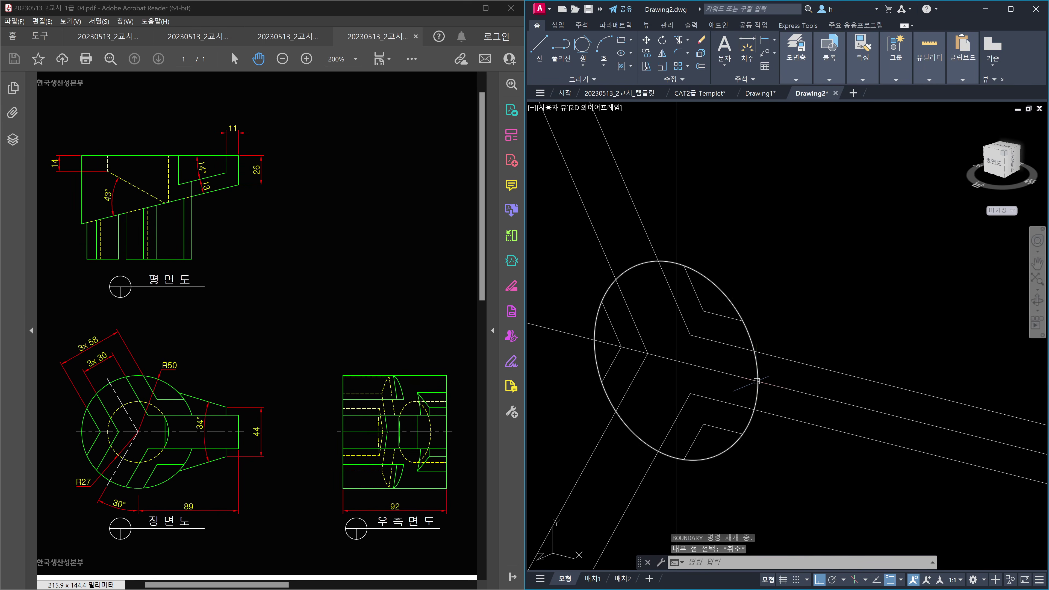
Step: In the front view, delete the horizontal and vertical centre lines crossing the circle
middle_click_drag(757, 381, 806, 366)
key("Escape")
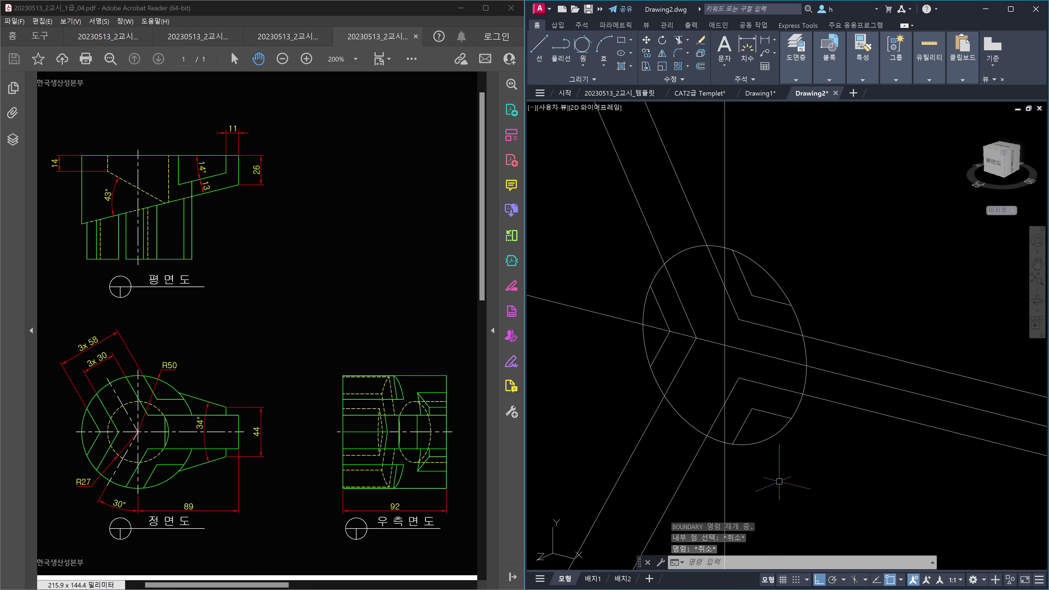
left_click(1003, 160)
left_click(1028, 121)
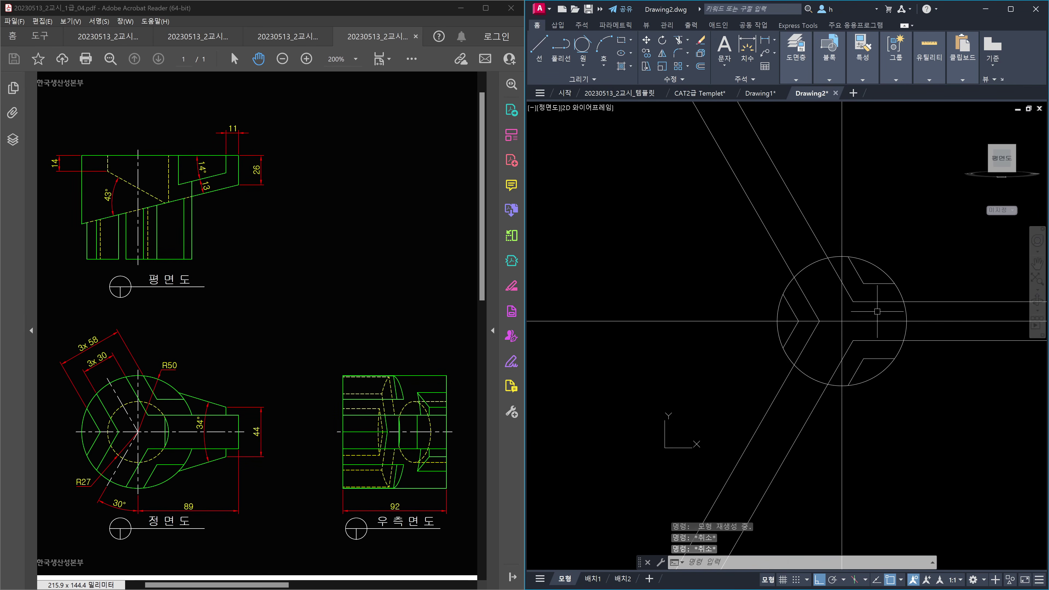
left_click(787, 325)
left_click(758, 302)
key("Delete")
scroll(758, 302, "down", 2)
scroll(791, 416, "up", 3)
key("Escape")
key("Escape")
Step: Try to create boundary polylines from points inside the upper, left and lower chevron regions of the circle
type("bo")
key("Return")
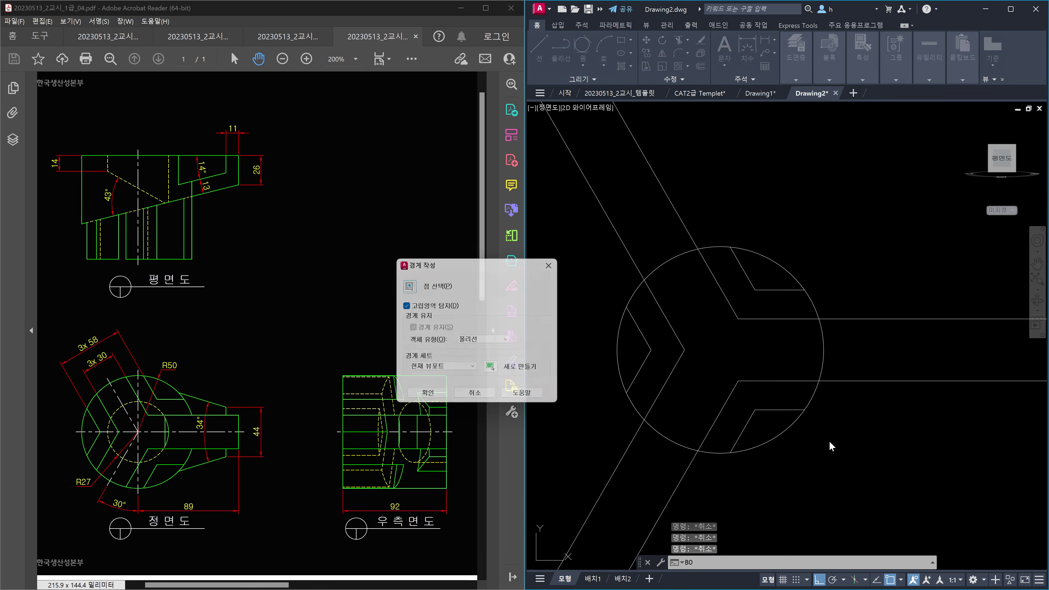
left_click(408, 285)
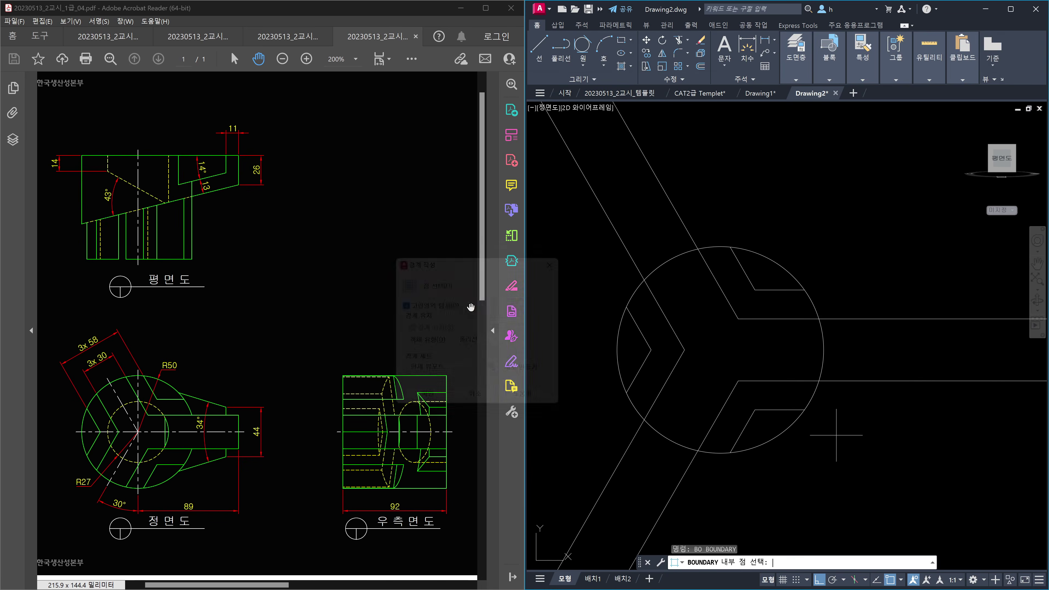
left_click(770, 308)
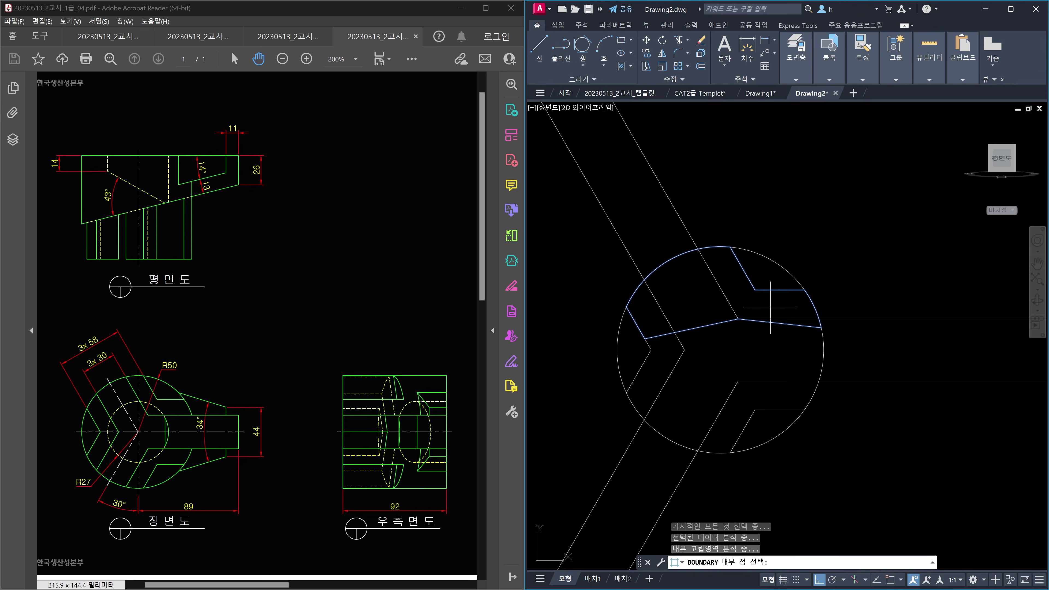
left_click(661, 358)
left_click(766, 410)
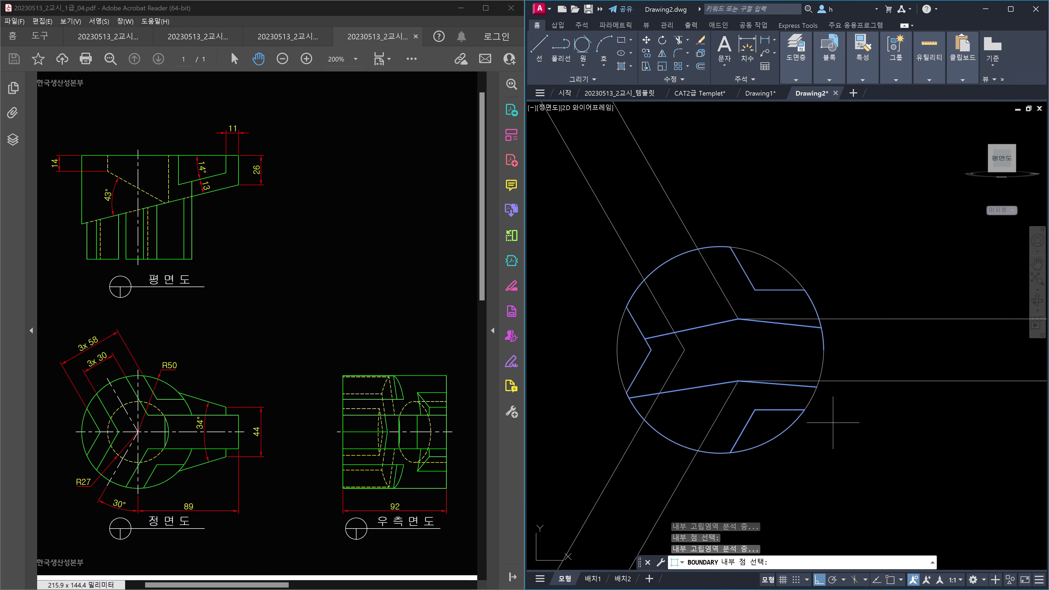
key("Escape")
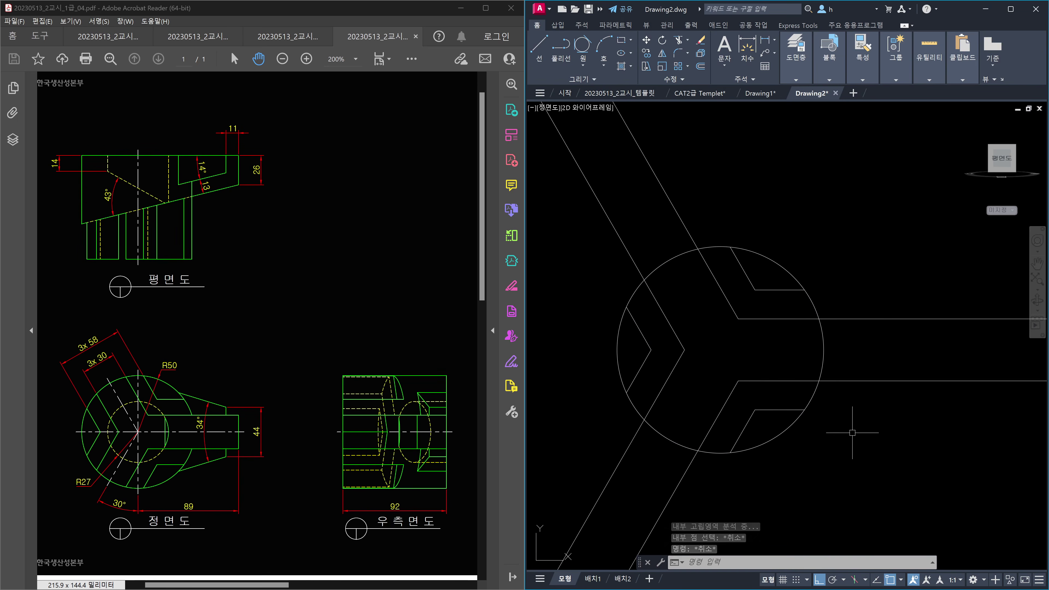
key("Escape")
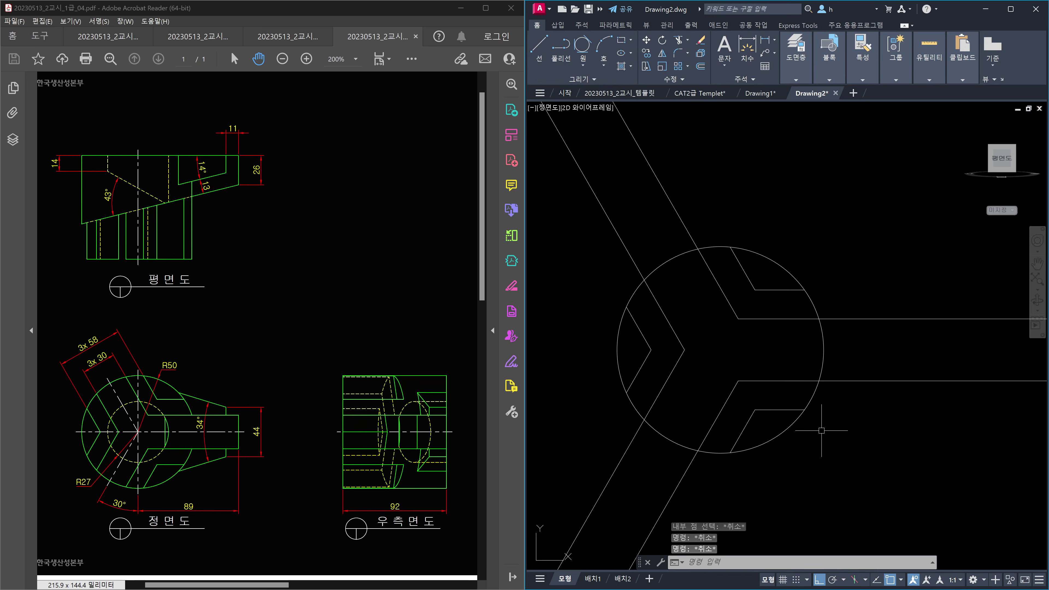
Step: Copy the circle with all of its inner and outer arm lines 150 mm straight up
scroll(826, 428, "down", 4)
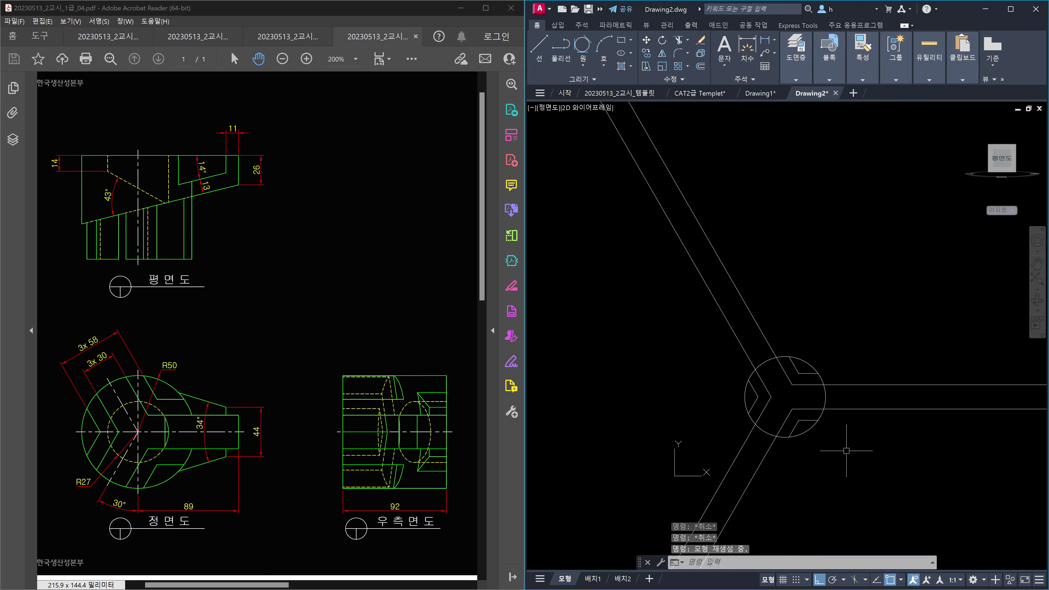
type("co")
key("Return")
left_click(861, 458)
left_click(701, 344)
key("Return")
left_click(682, 399)
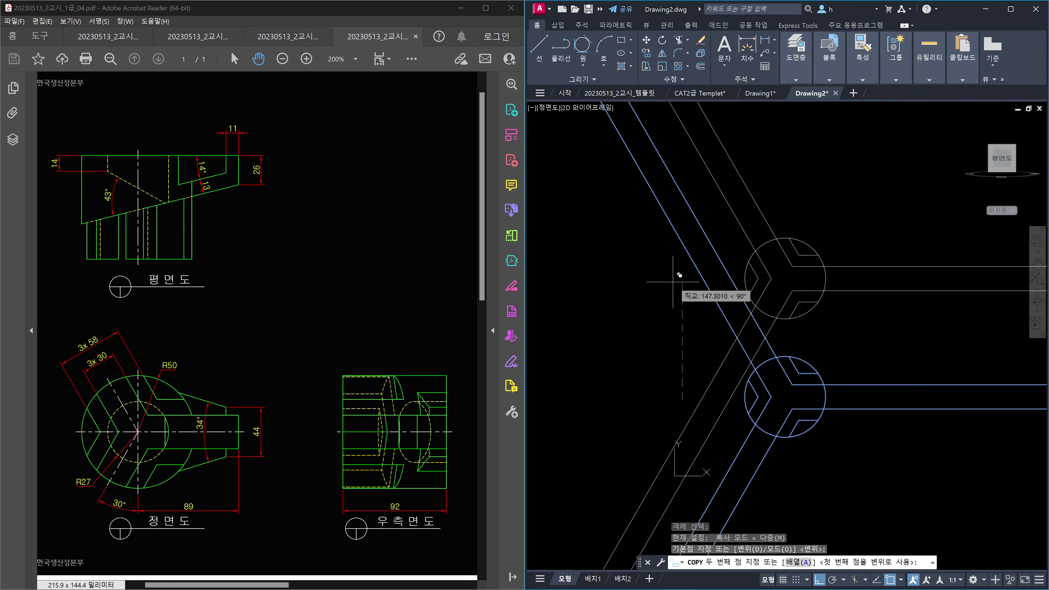
type("150")
key("Return")
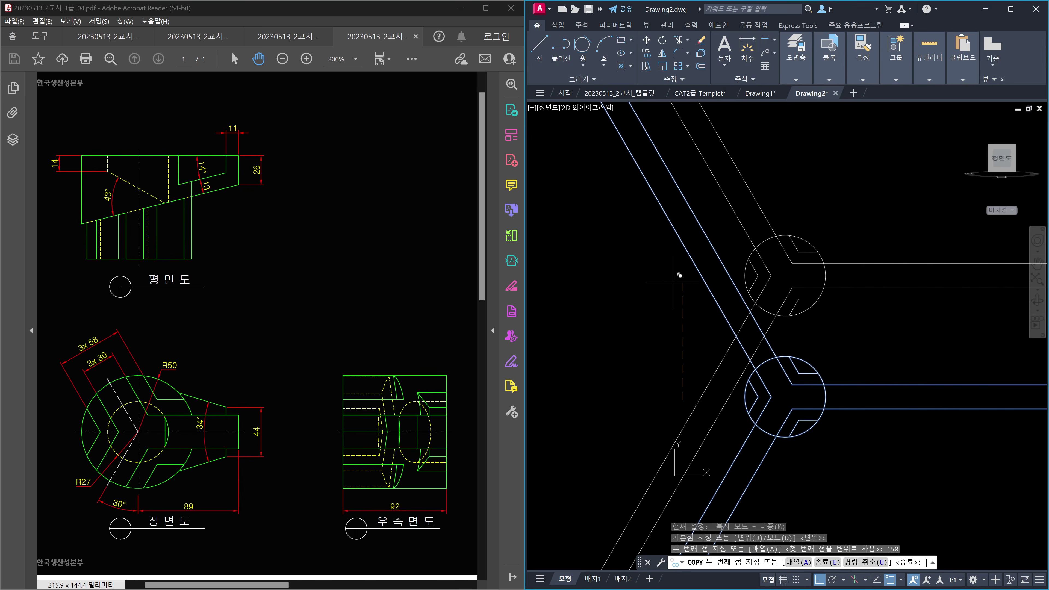
key("Escape")
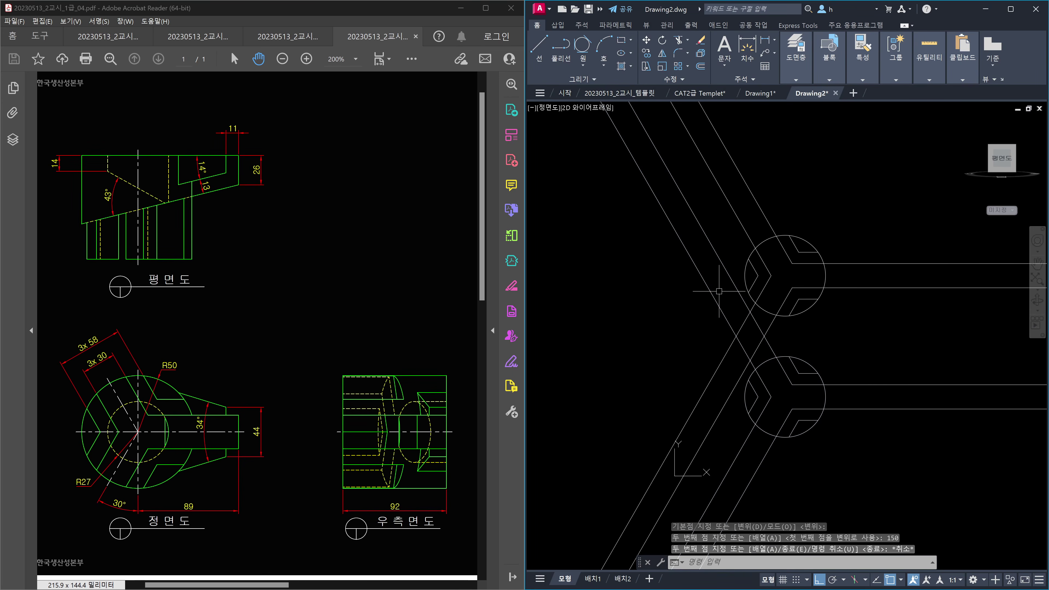
Step: Delete the chevron and diagonal arm lines from the original profile, keeping the circle and the two long horizontal lines
scroll(799, 396, "up", 3)
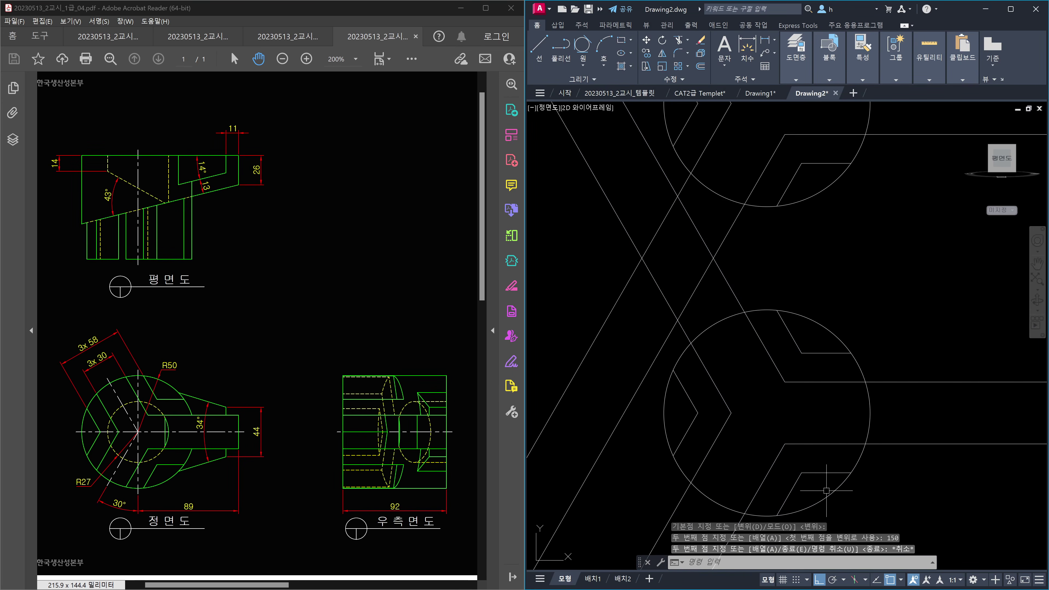
left_click(816, 487)
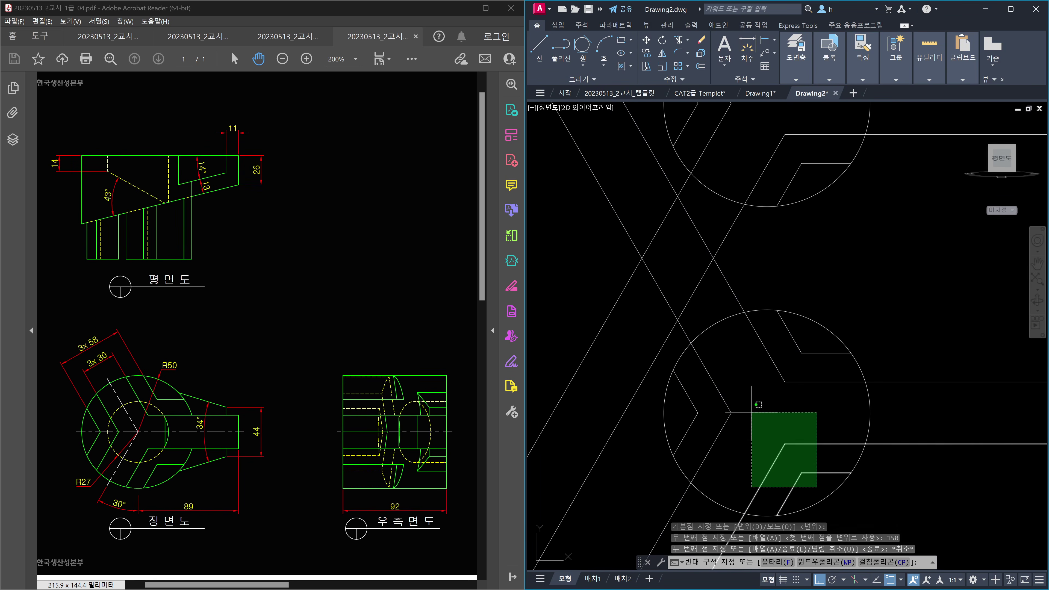
left_click(760, 465)
left_click(814, 363)
left_click(760, 347)
left_click(745, 434)
left_click(677, 394)
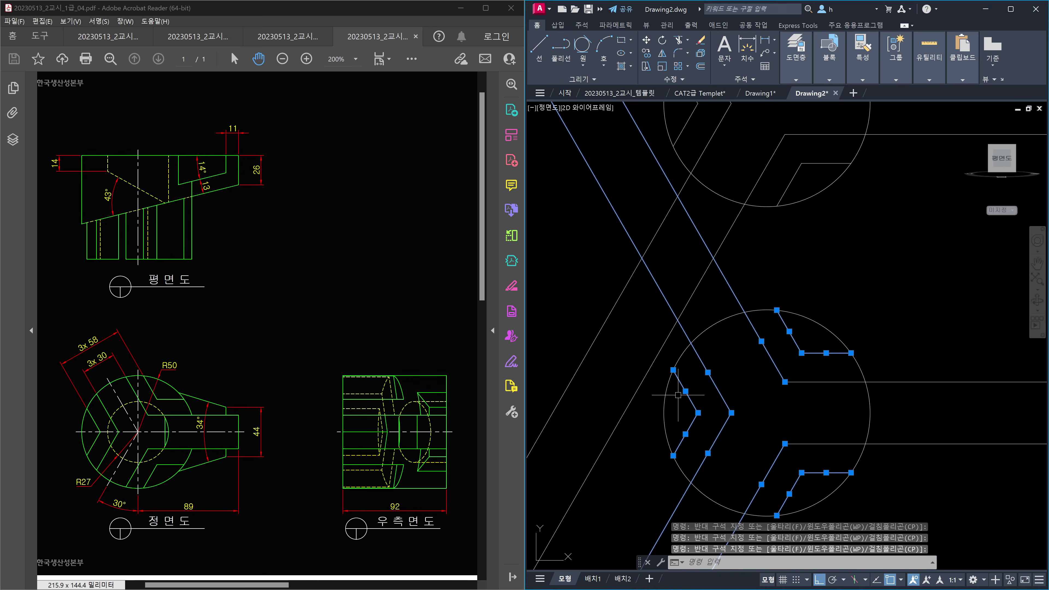
key("Delete")
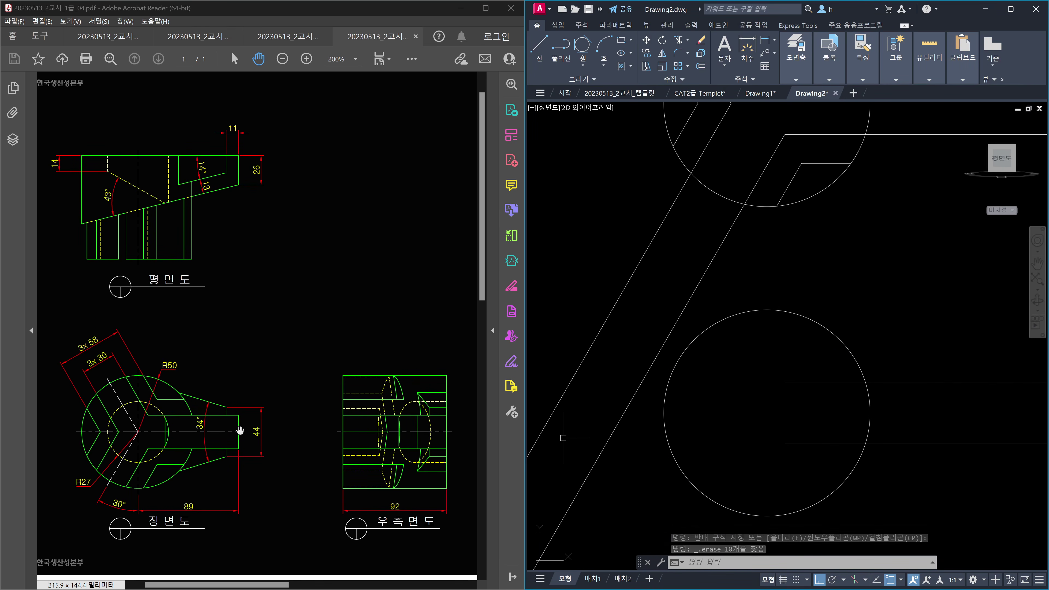
Step: Trim off all arm lines that extend outside the copied circle
scroll(841, 259, "down", 2)
key("Escape")
key("Escape")
middle_click_drag(831, 301, 790, 356)
type("tr")
key("space")
left_click(811, 307)
left_click(786, 299)
key("space")
left_click(860, 394)
left_click(546, 163)
left_click(728, 242)
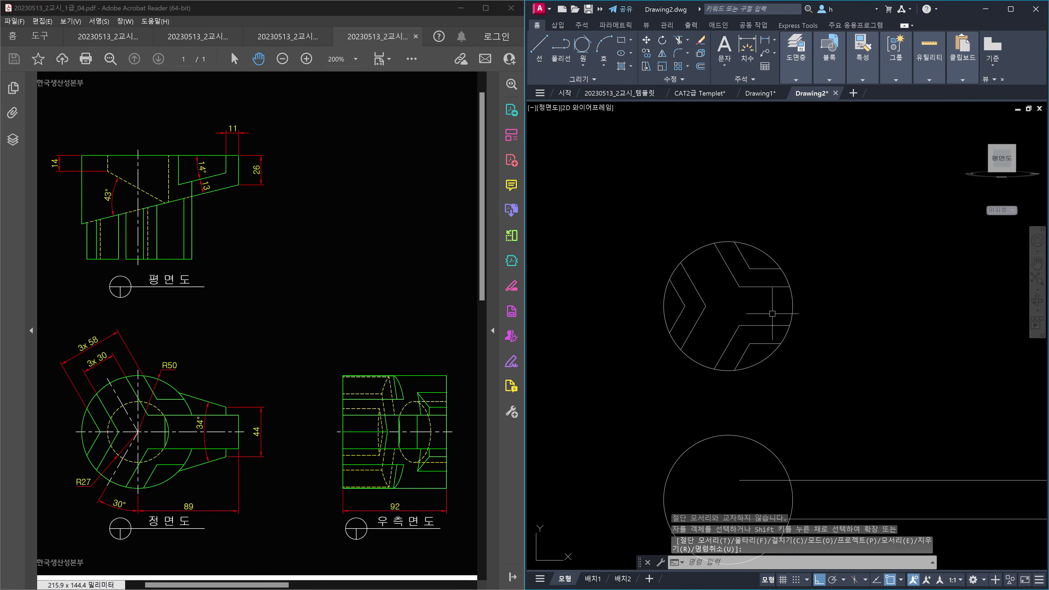
key("Escape")
Step: Start Trim with all twelve chevron lines in the copied circle as cutting edges and set the edge mode to No extend
type("tr")
key("space")
scroll(757, 336, "up", 4)
left_click(764, 364)
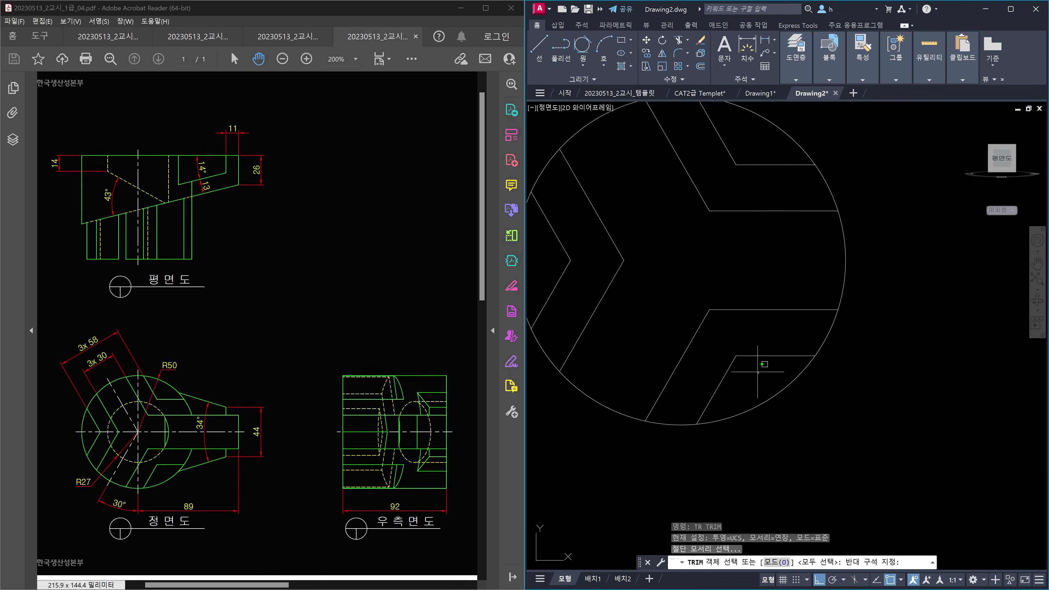
left_click(693, 292)
left_click(661, 288)
left_click(554, 238)
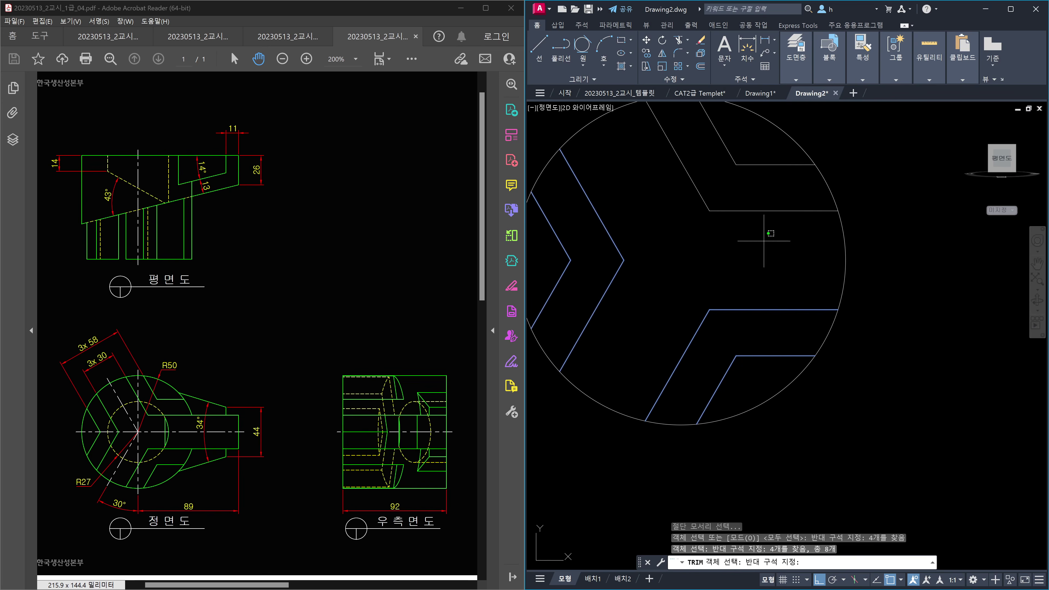
left_click(672, 152)
key("space")
scroll(720, 217, "down", 2)
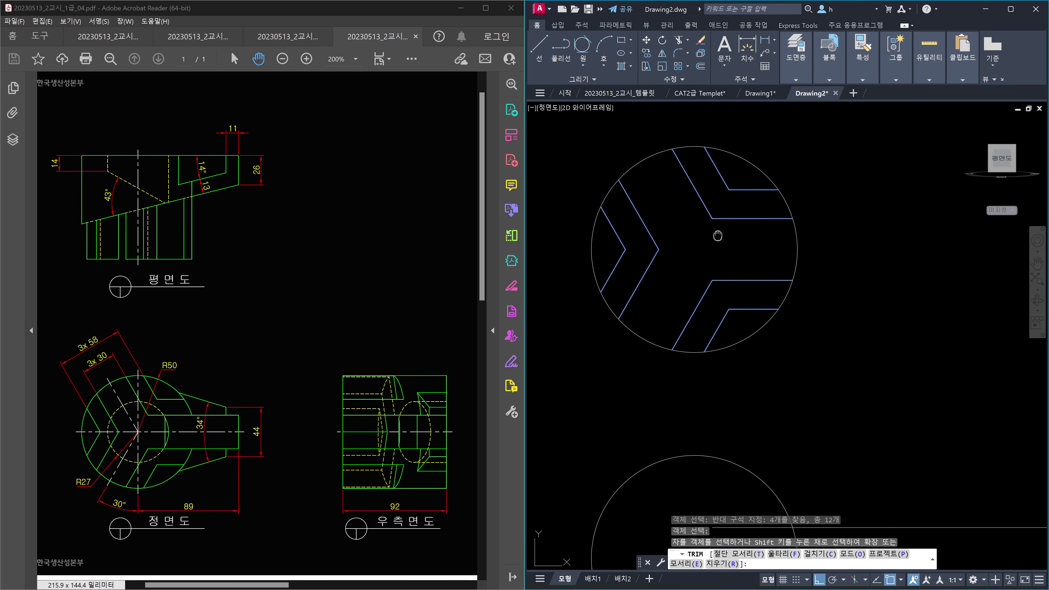
type("e")
key("space")
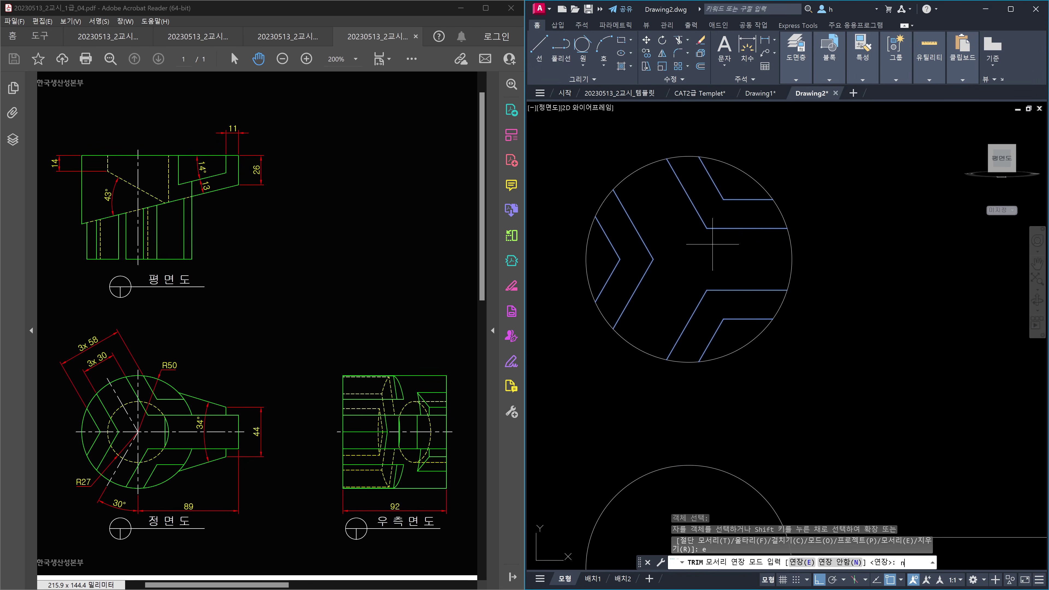
key("space")
Step: Trim away the copied circle's arcs between and behind the chevrons, keeping only the arcs that close the chevron ends
left_click(745, 173)
left_click(812, 246)
left_click(743, 272)
left_click(756, 349)
left_click(735, 342)
left_click(651, 337)
left_click(615, 352)
left_click(593, 269)
left_click(560, 258)
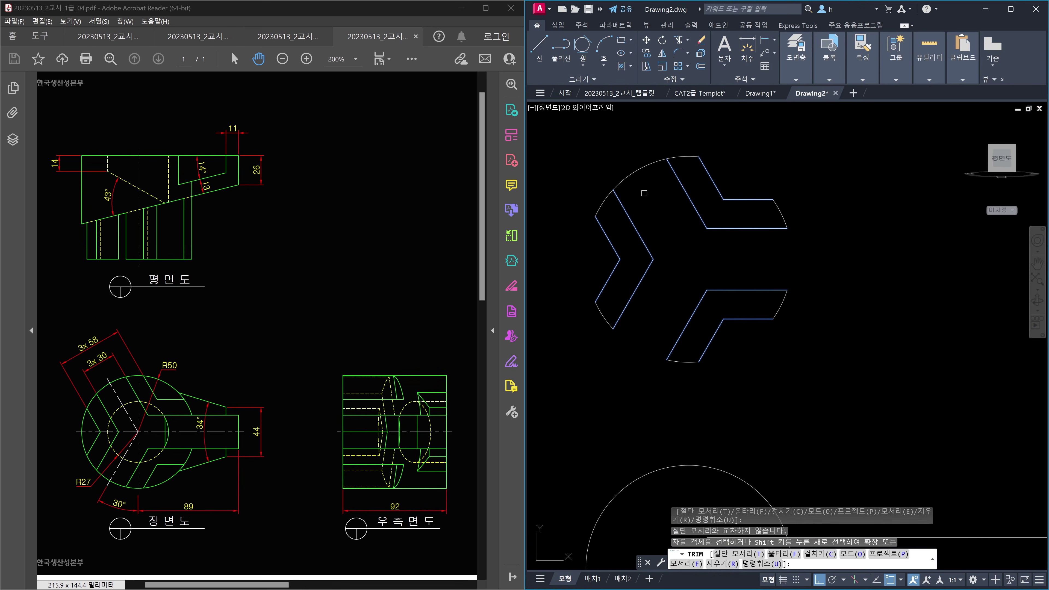
left_click(645, 192)
left_click(629, 154)
key("space")
key("Escape")
Step: Convert the three closed chevron outlines into regions
scroll(792, 296, "down", 3)
type("reg")
key("Return")
left_click(674, 225)
left_click(831, 374)
key("Return")
key("Escape")
key("Escape")
key("Escape")
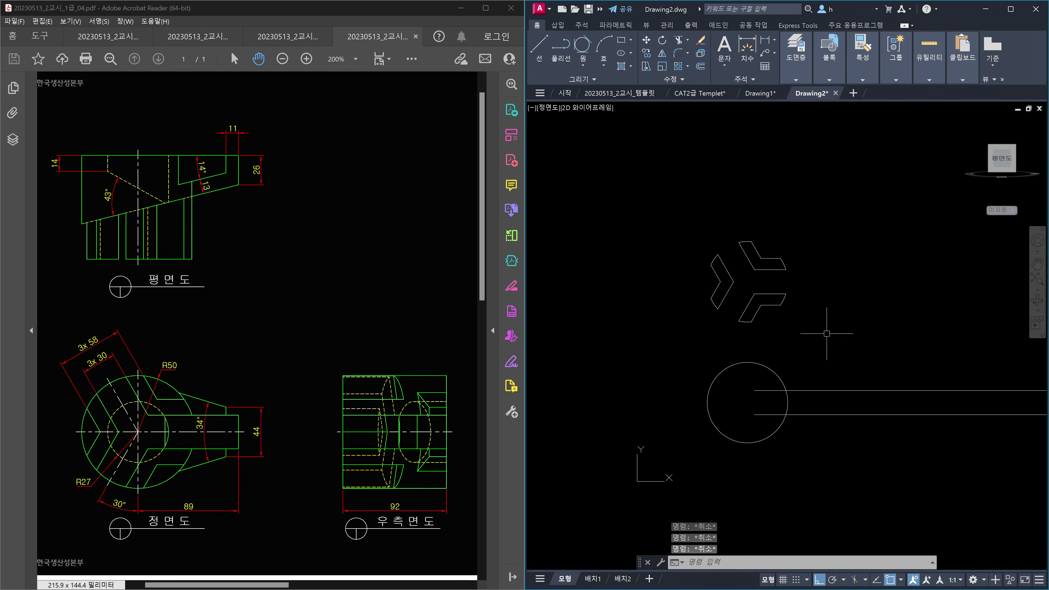
Step: Move the three chevron regions 150 mm straight down into the original circle
type("m")
key("Return")
left_click(827, 334)
left_click(631, 219)
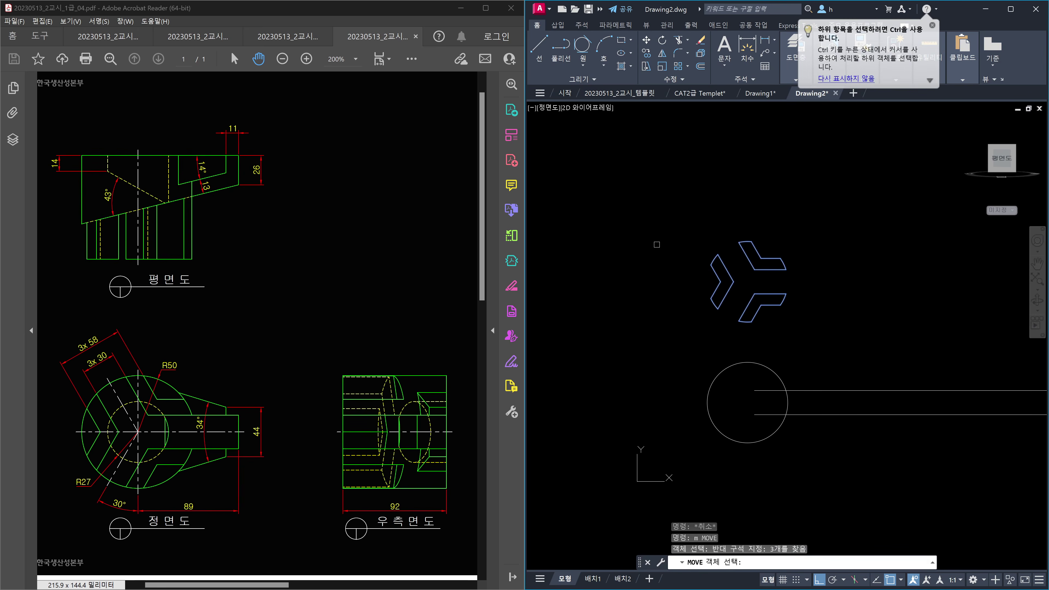
key("Return")
left_click(657, 203)
type("15")
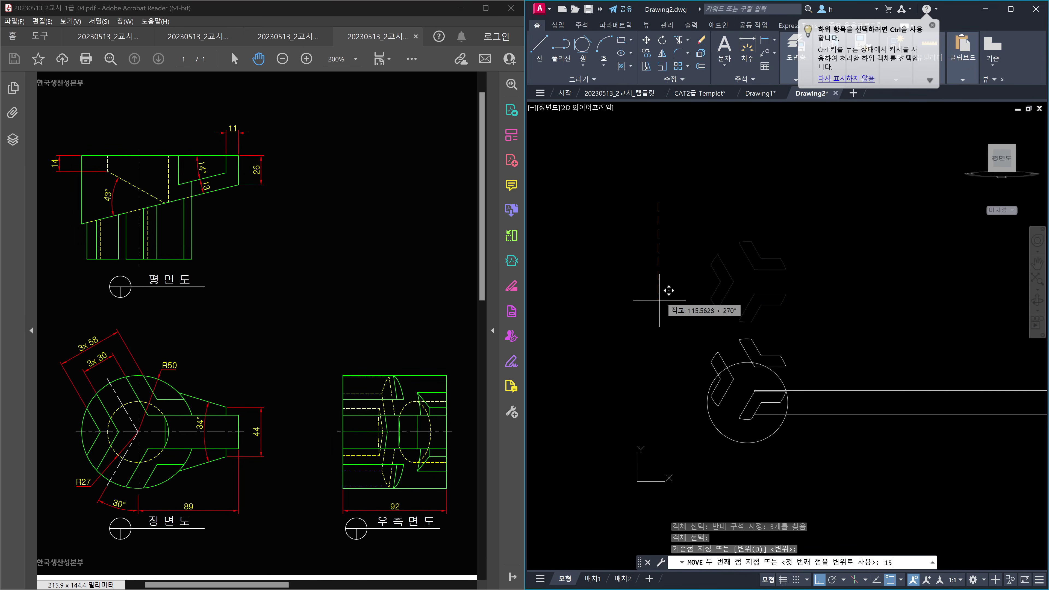
type("0")
key("Return")
key("Escape")
key("Escape")
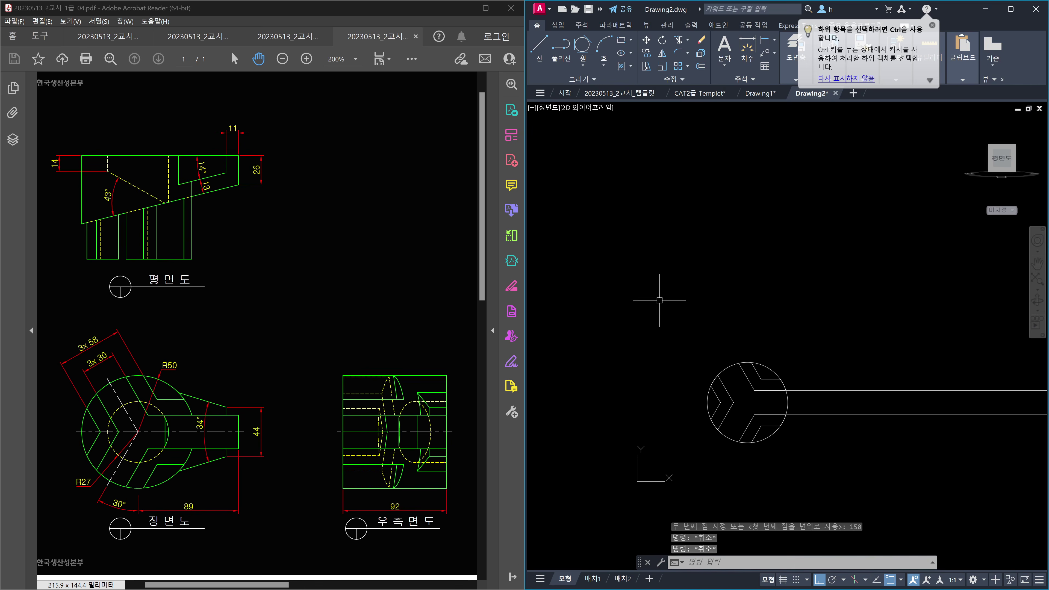
Step: Draw a vertical construction line through the circle's centre
scroll(797, 380, "up", 4)
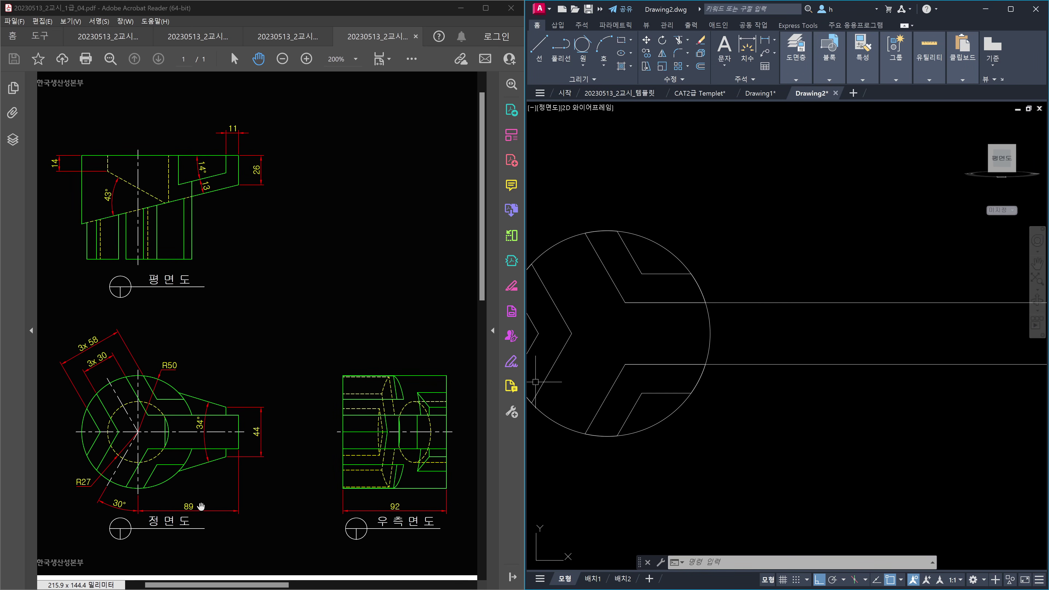
type("XL")
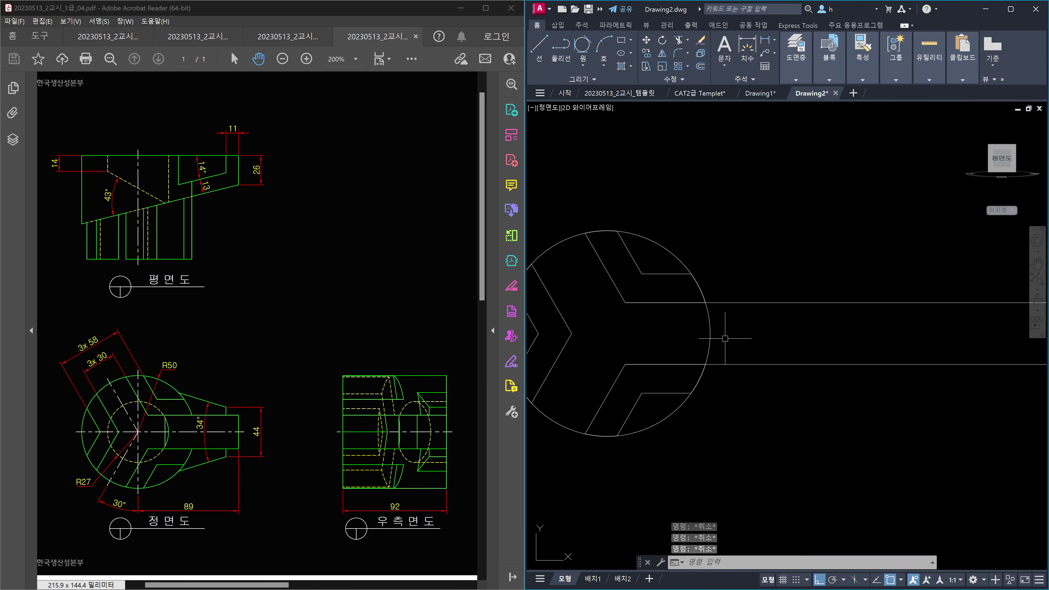
key("Return")
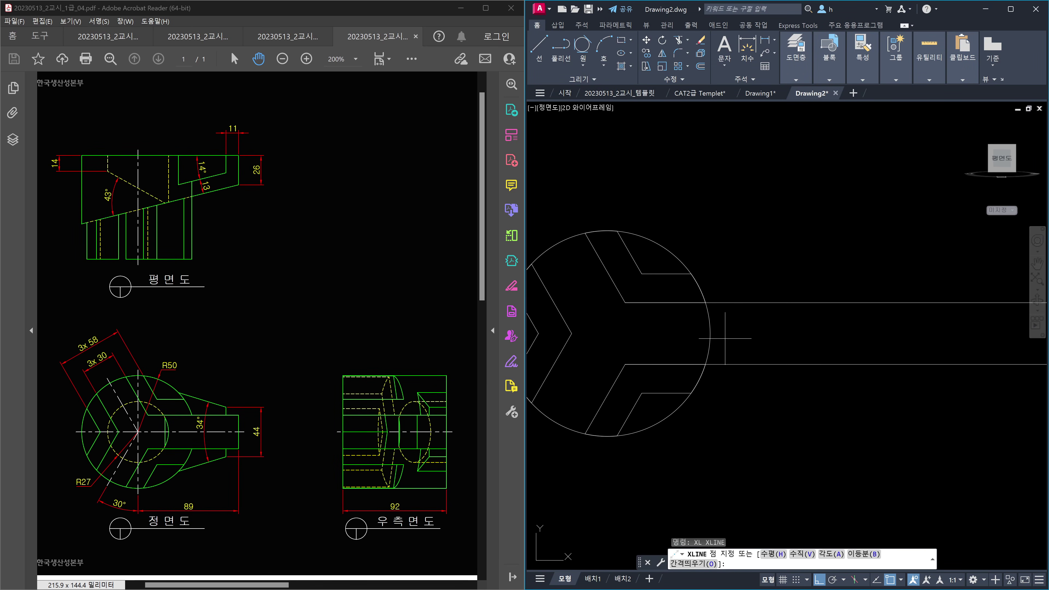
left_click(607, 333)
left_click(606, 198)
key("Escape")
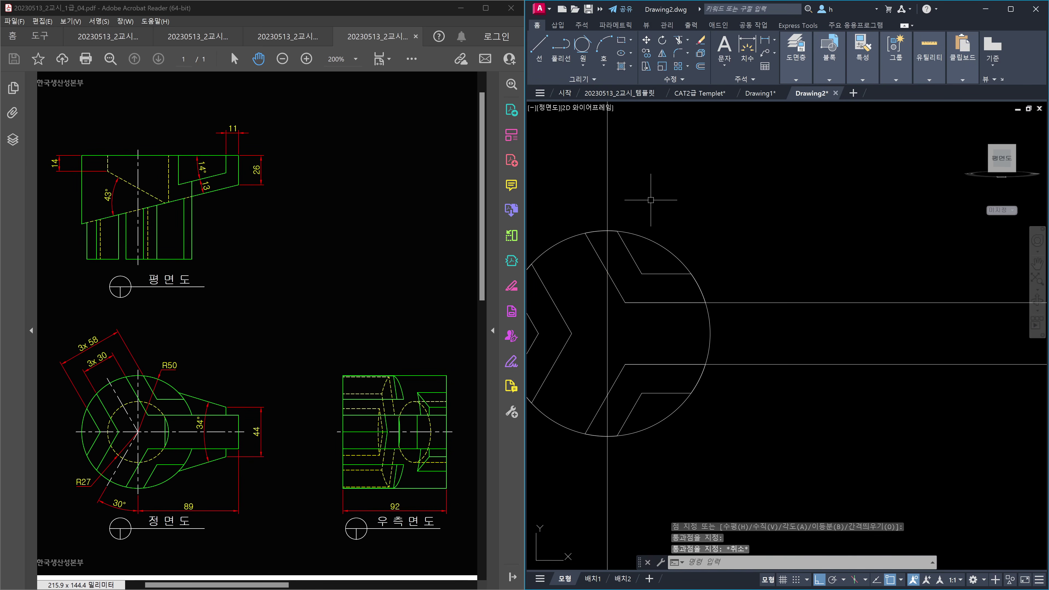
Step: Move the vertical construction line 89 mm to the right of the circle's centre
type("m")
key("Return")
left_click(648, 178)
left_click(559, 219)
key("Return")
left_click(673, 186)
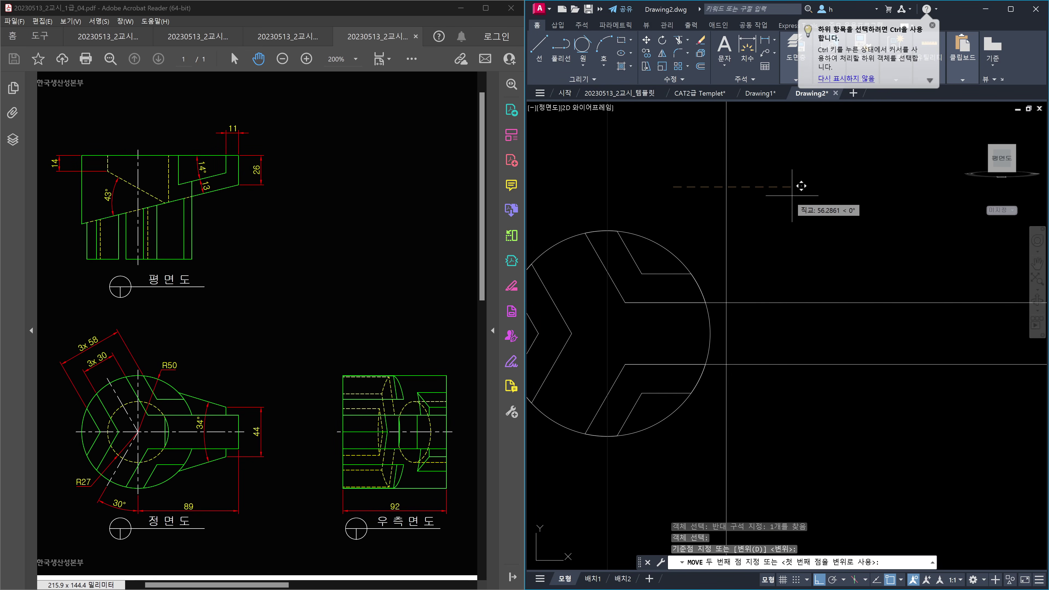
type("89")
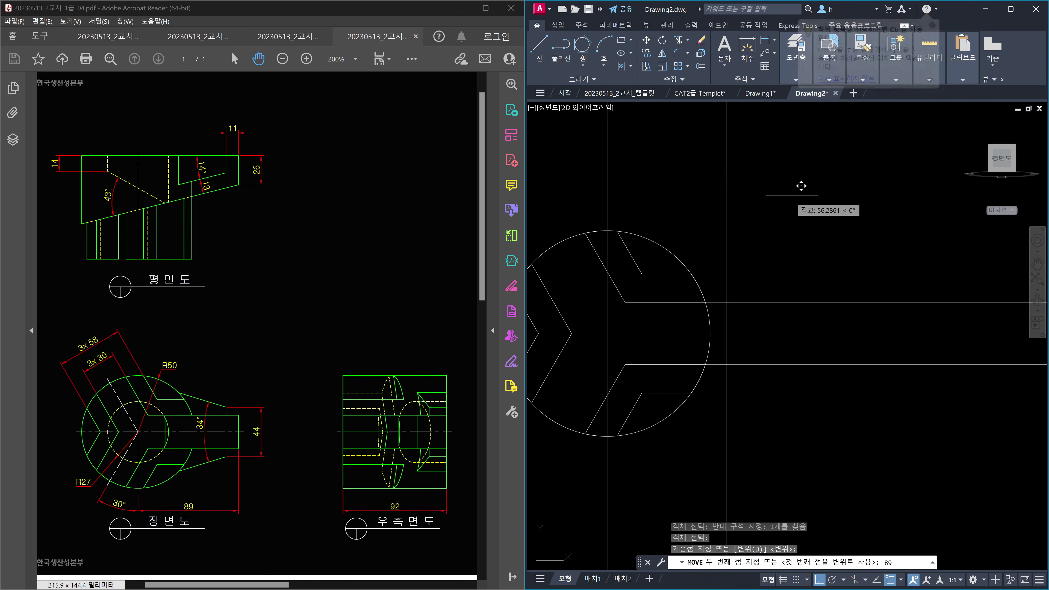
key("Return")
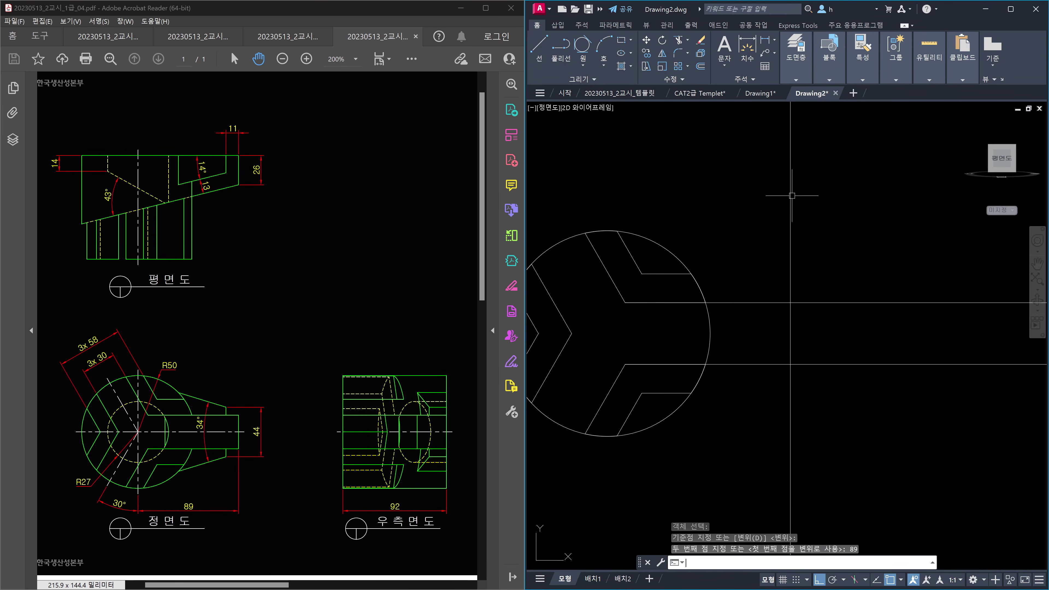
key("Escape")
key("Escape")
Step: Trim the vertical line and the two horizontal arm lines against each other to form the arm's square end
type("tr")
key("Return")
left_click(816, 392)
left_click(783, 283)
key("Return")
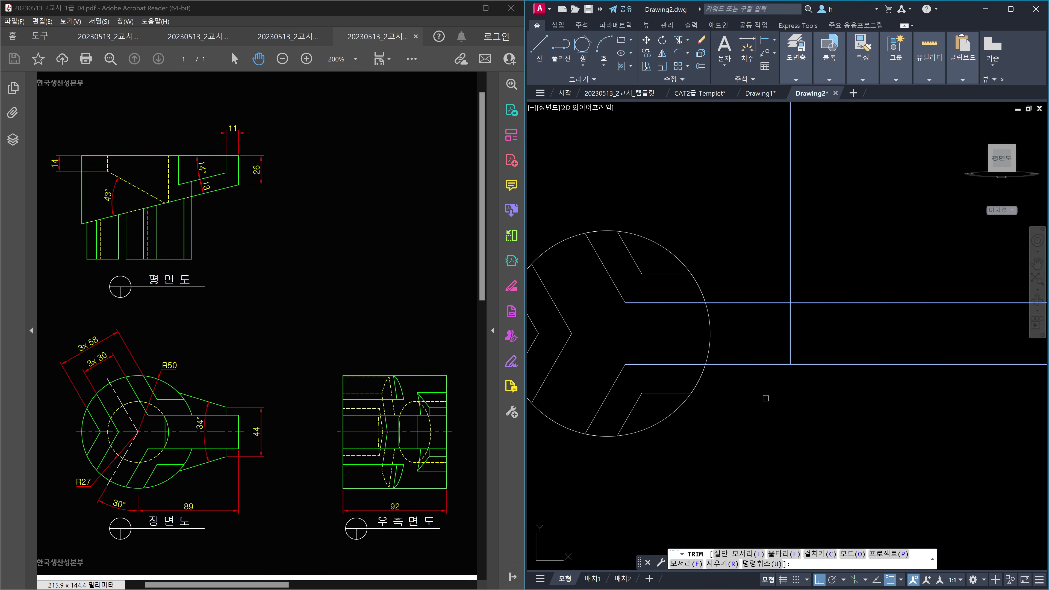
left_click(840, 397)
left_click(838, 285)
left_click(803, 265)
left_click(741, 256)
key("Return")
Step: Trim away the circle's arc between the two horizontal arm lines
key("Return")
left_click(766, 388)
left_click(748, 322)
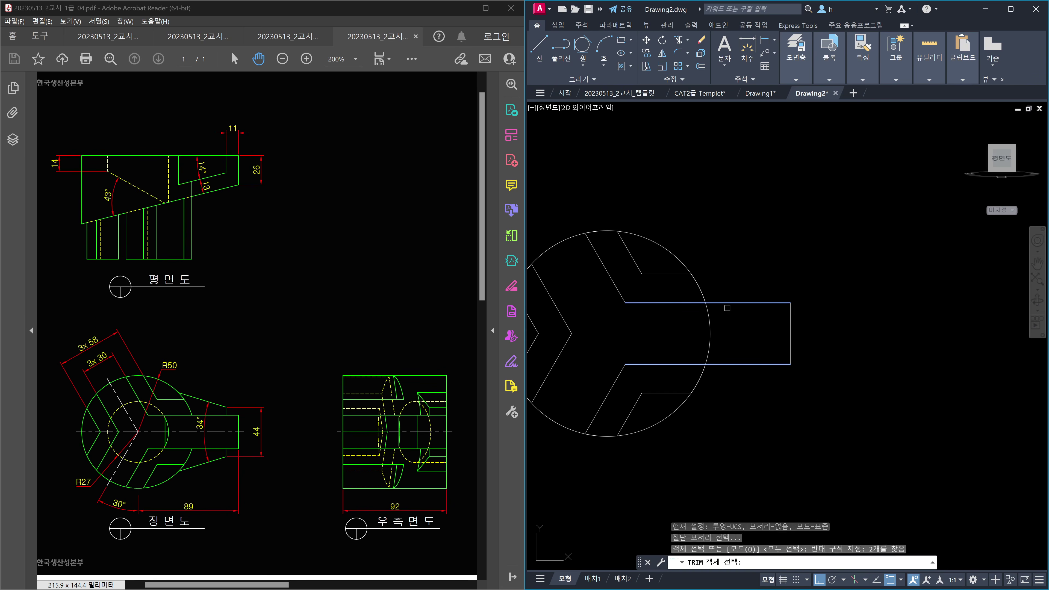
key("Escape")
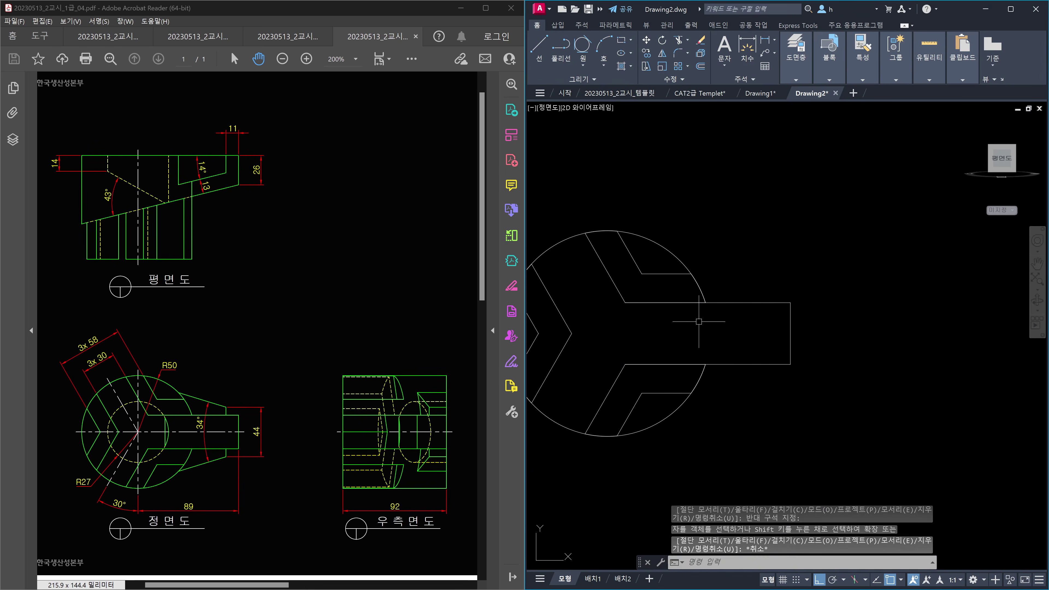
Step: Try to trim the upper arm line inside the circle, with the circle as the cutting edge
key("Return")
left_click(675, 258)
key("Return")
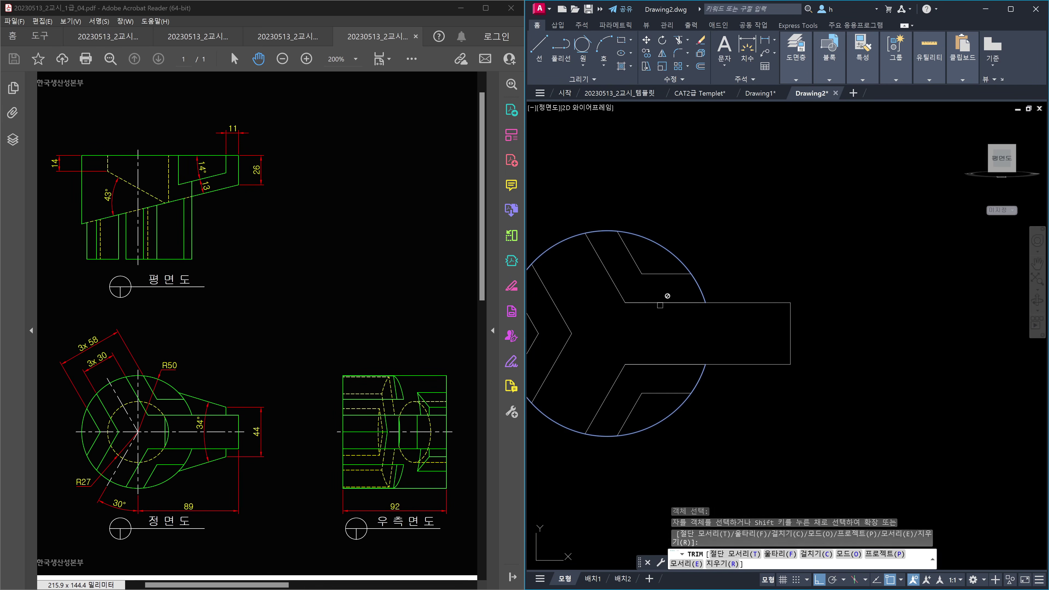
left_click(661, 303)
scroll(677, 303, "down", 3)
key("Escape")
scroll(677, 305, "up", 2)
middle_click_drag(661, 326, 742, 325)
Step: Move the circle and the two horizontal arm lines 100 mm straight up, away from the chevron shapes
type("m")
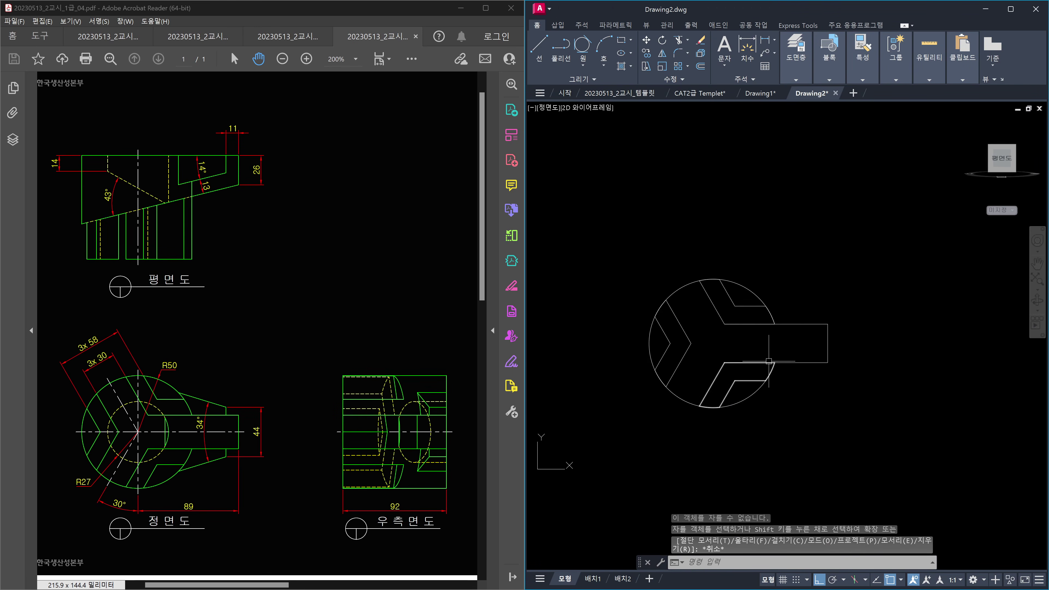
key("Return")
left_click(820, 386)
left_click(785, 309)
left_click(757, 290)
key("Return")
left_click(885, 388)
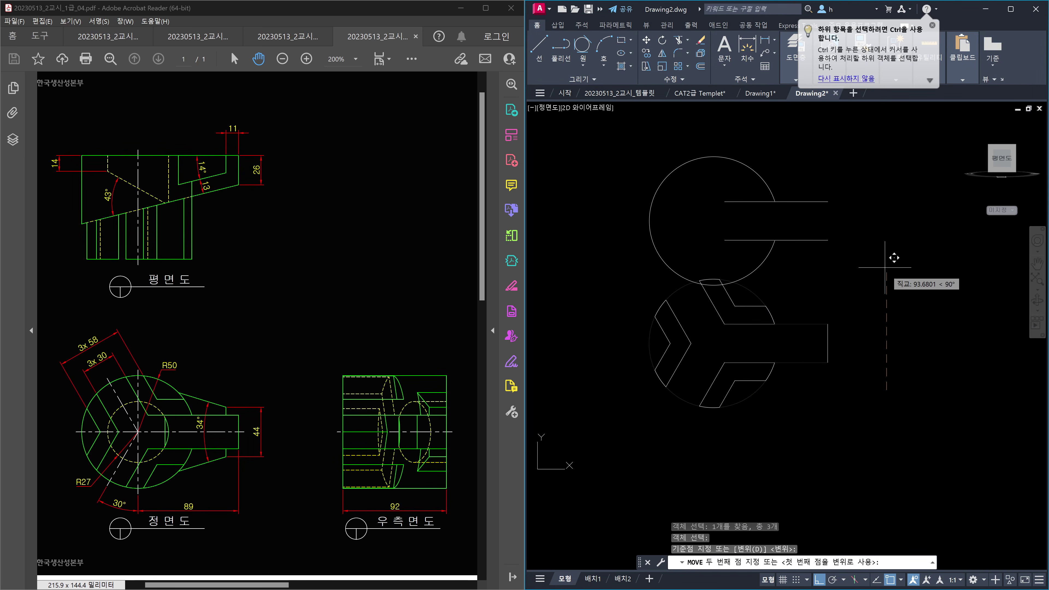
type("100")
key("Return")
key("Escape")
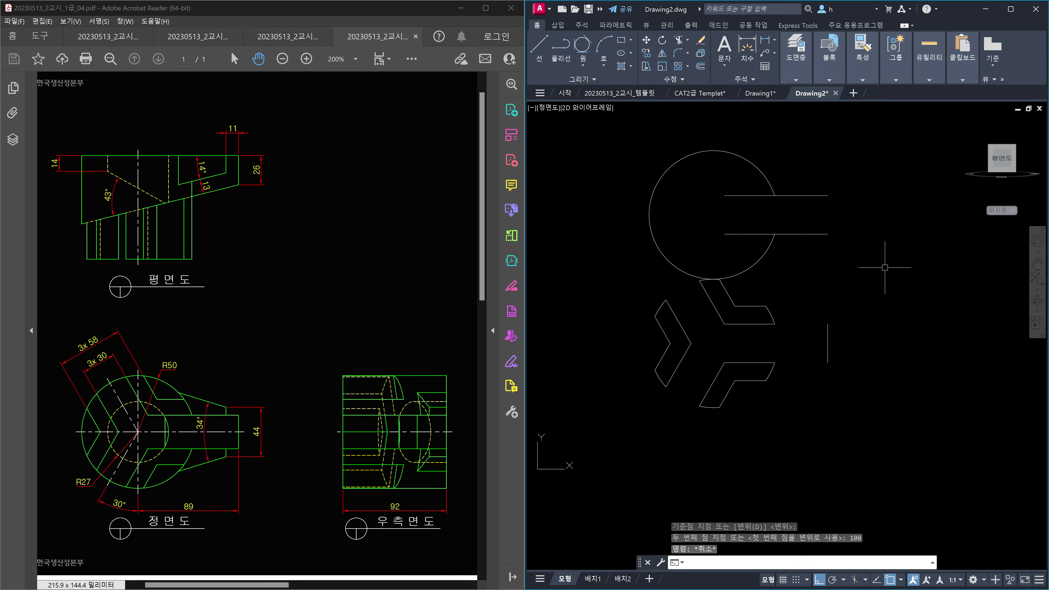
key("Escape")
Step: Trim off the parts of the two arm lines inside the circle, with the circle as the cutting edge
type("tr")
key("Return")
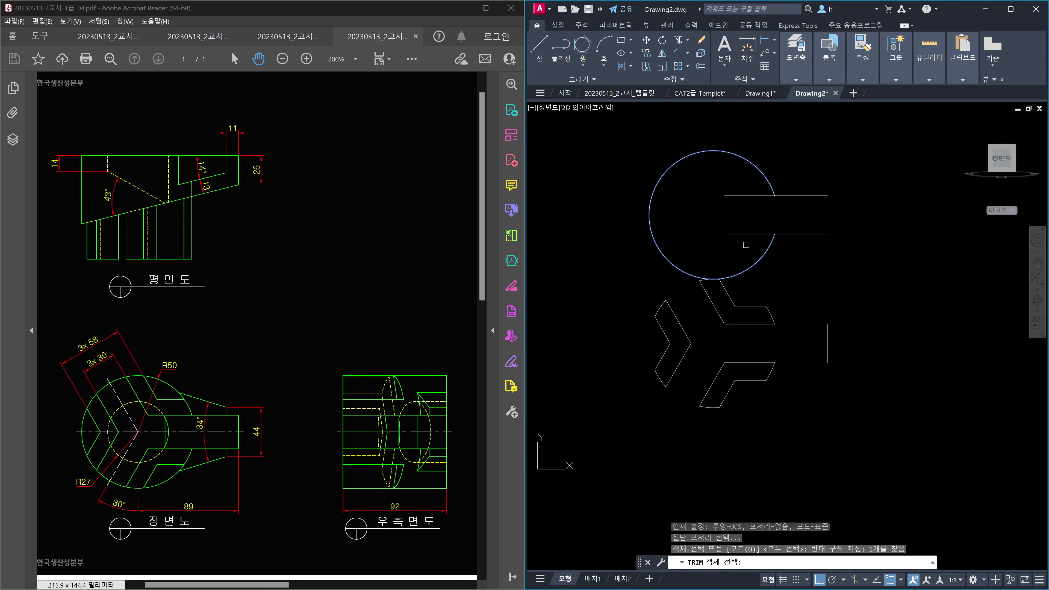
left_click(786, 252)
left_click(720, 169)
key("Escape")
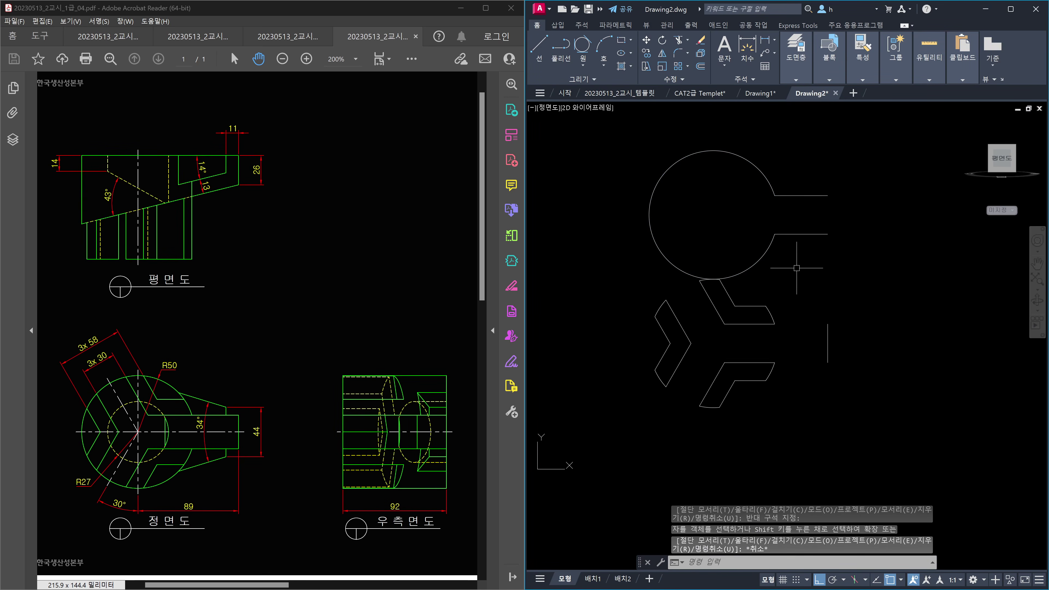
Step: Move the circle and the trimmed arm lines 100 mm straight down, back onto the chevron shapes
type("m")
key("Return")
left_click(797, 253)
left_click(746, 171)
key("Return")
left_click(852, 178)
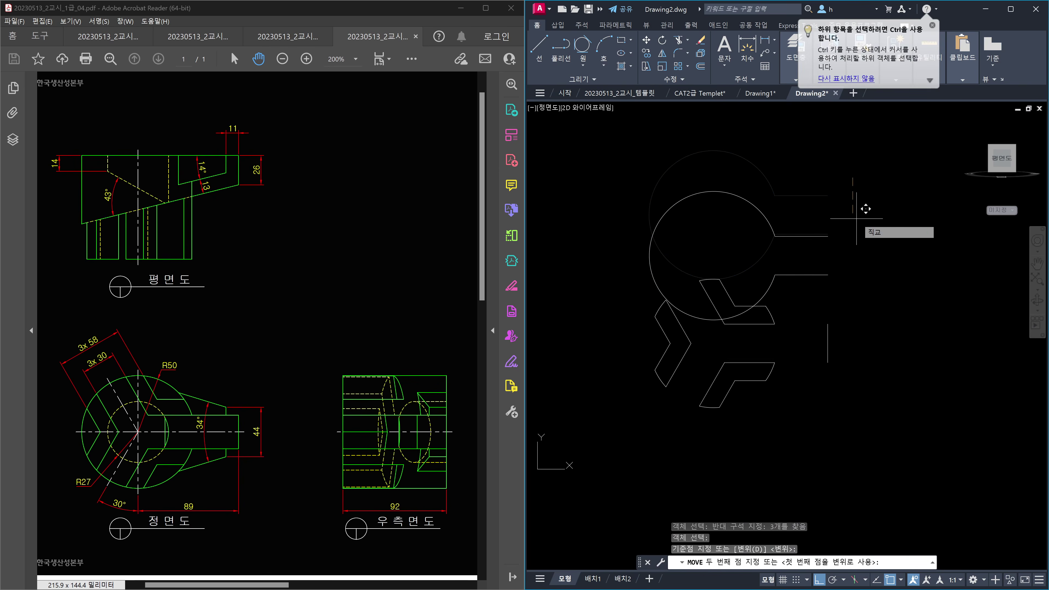
type("100")
key("Return")
key("Escape")
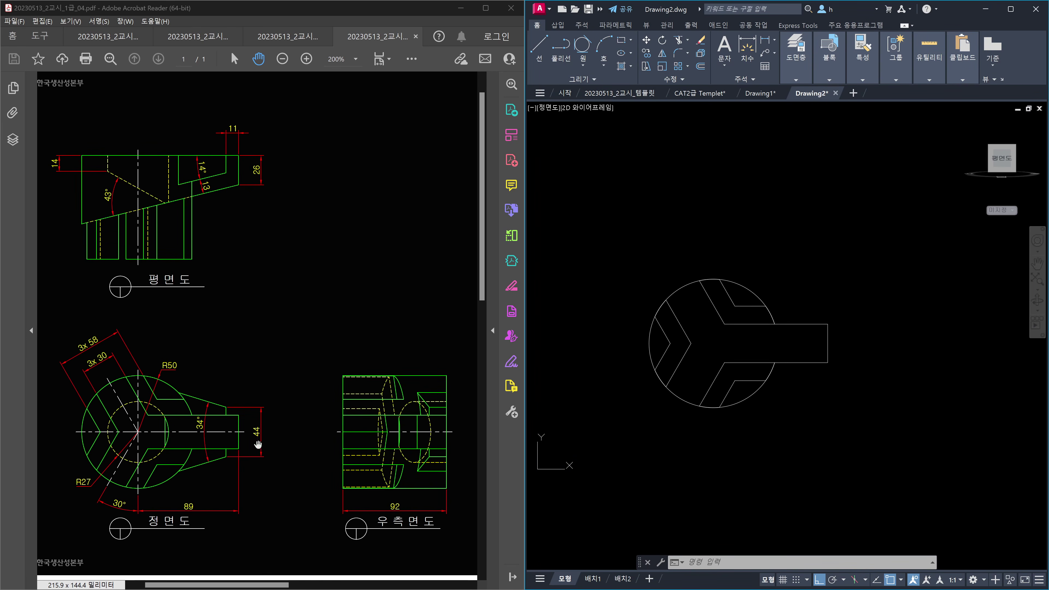
Step: Draw a horizontal centre line from the midpoint of the arm's end line to the circle's centre
scroll(815, 350, "up", 2)
type("l")
key("Return")
left_click(834, 340)
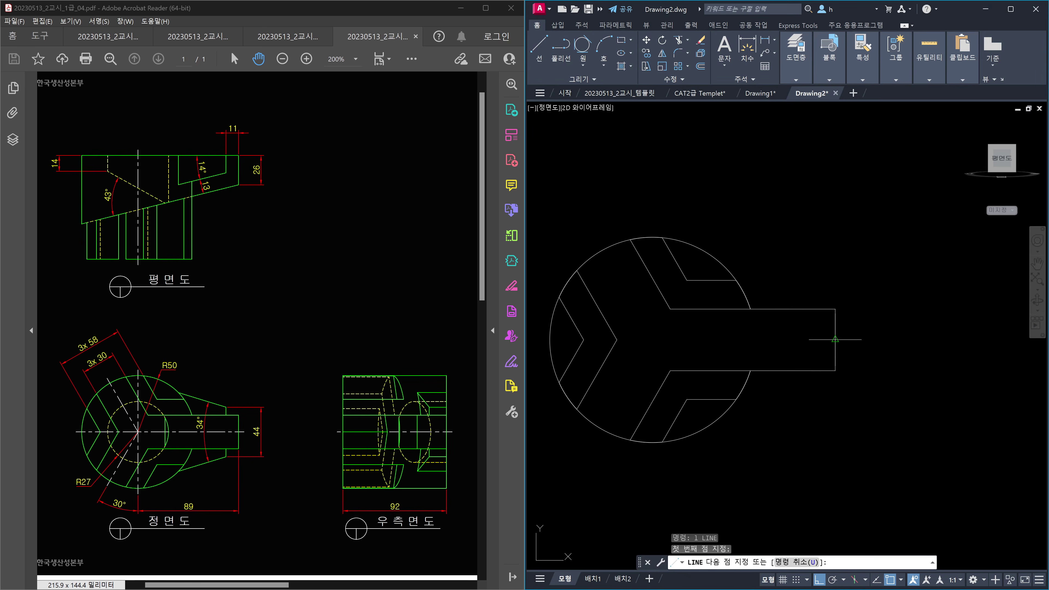
left_click(651, 340)
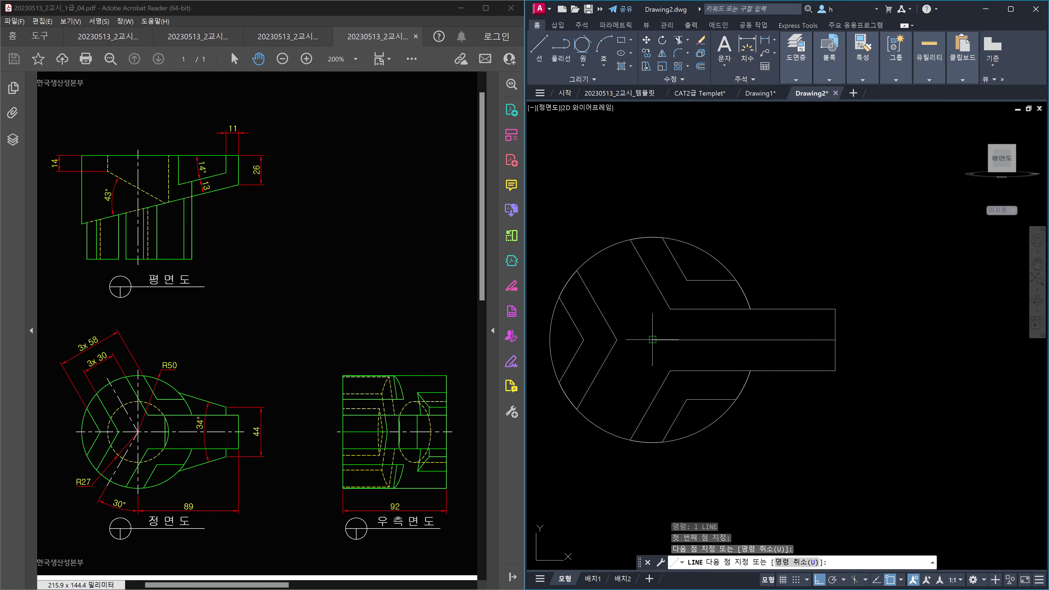
key("Escape")
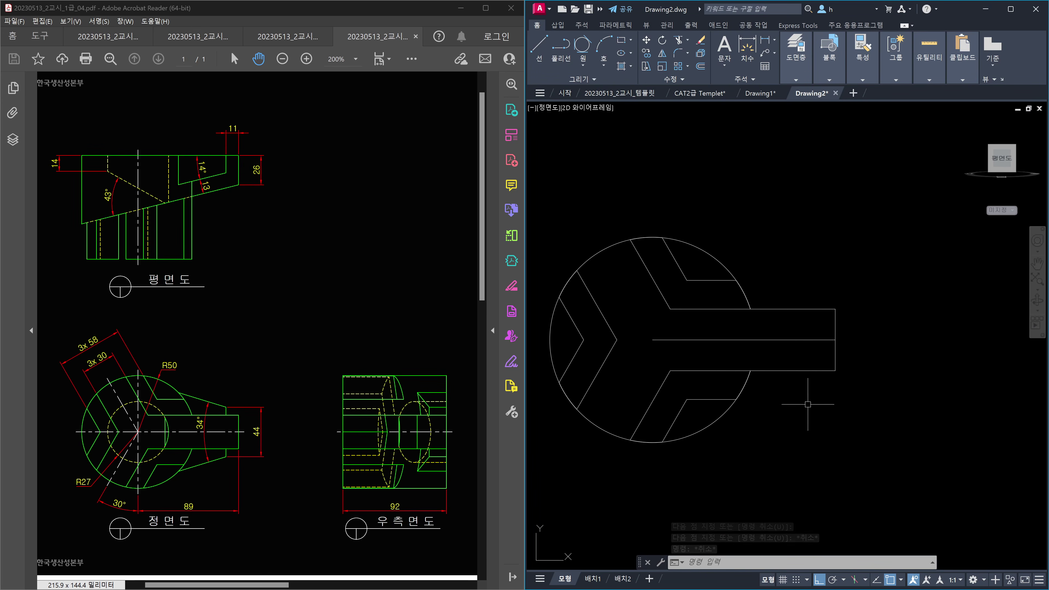
Step: Offset the arm's centre line 22 mm to both sides
type("o")
key("Return")
type("22")
key("Return")
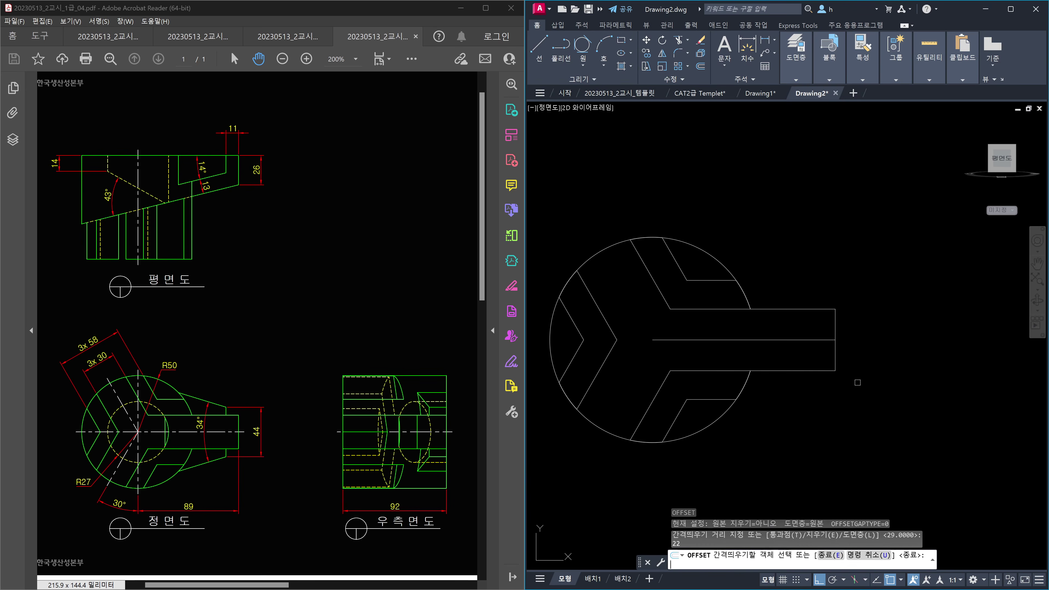
left_click(790, 341)
left_click(792, 289)
left_click(793, 340)
left_click(799, 399)
key("Escape")
left_click(834, 351)
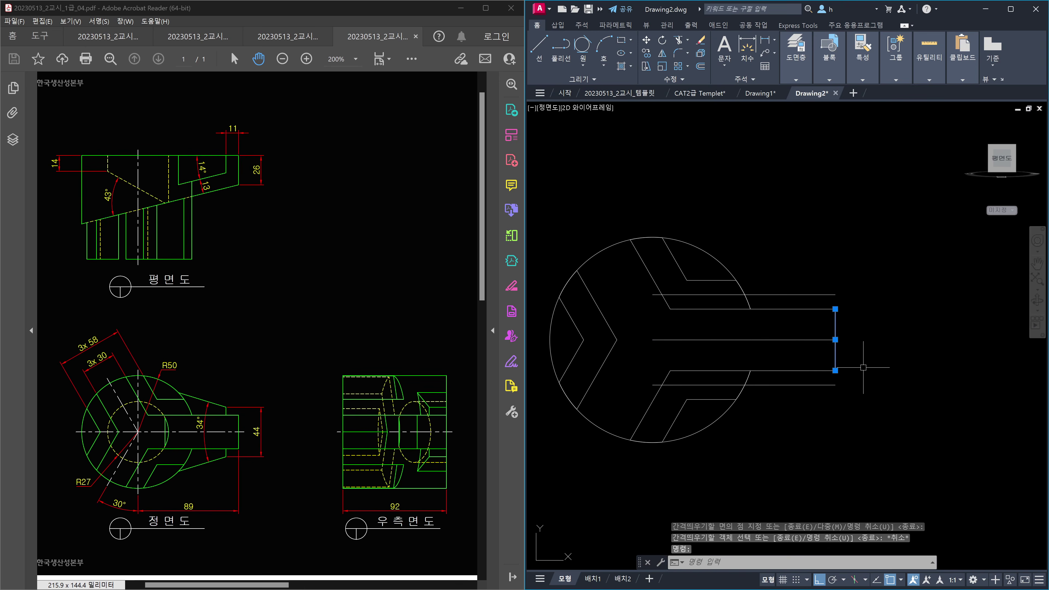
key("Escape")
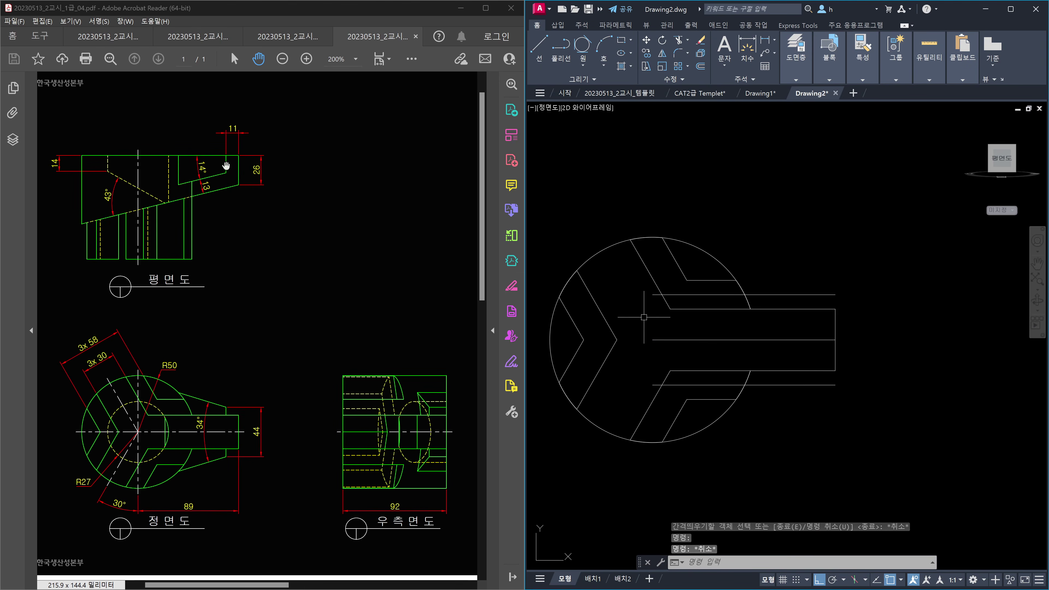
Step: Offset the arm's vertical end line 11 mm inward, towards the circle
key("Escape")
type("o")
key("Return")
type("11")
key("Return")
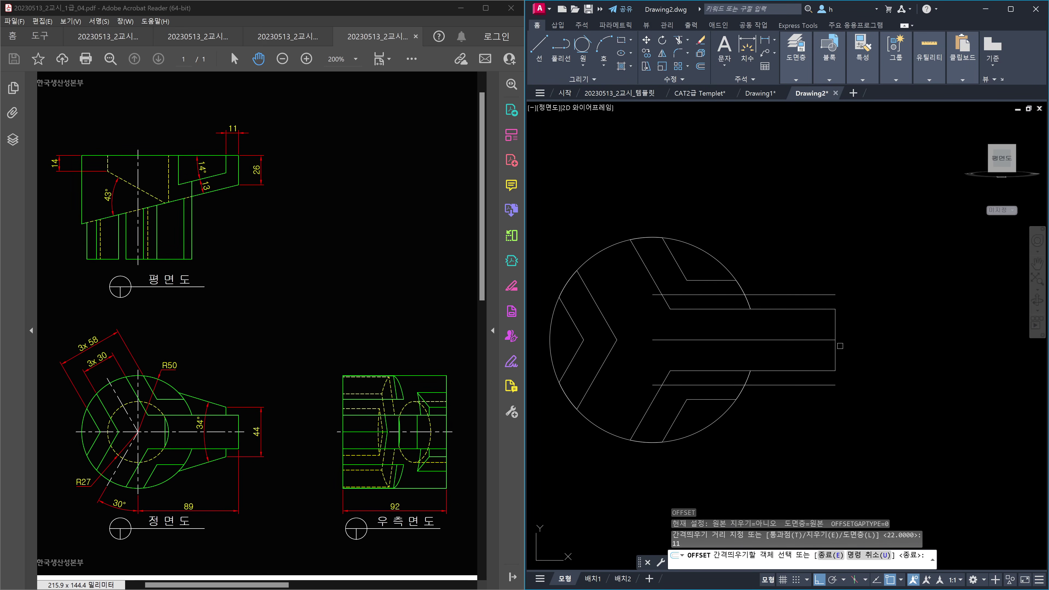
left_click(815, 356)
left_click(805, 356)
key("Escape")
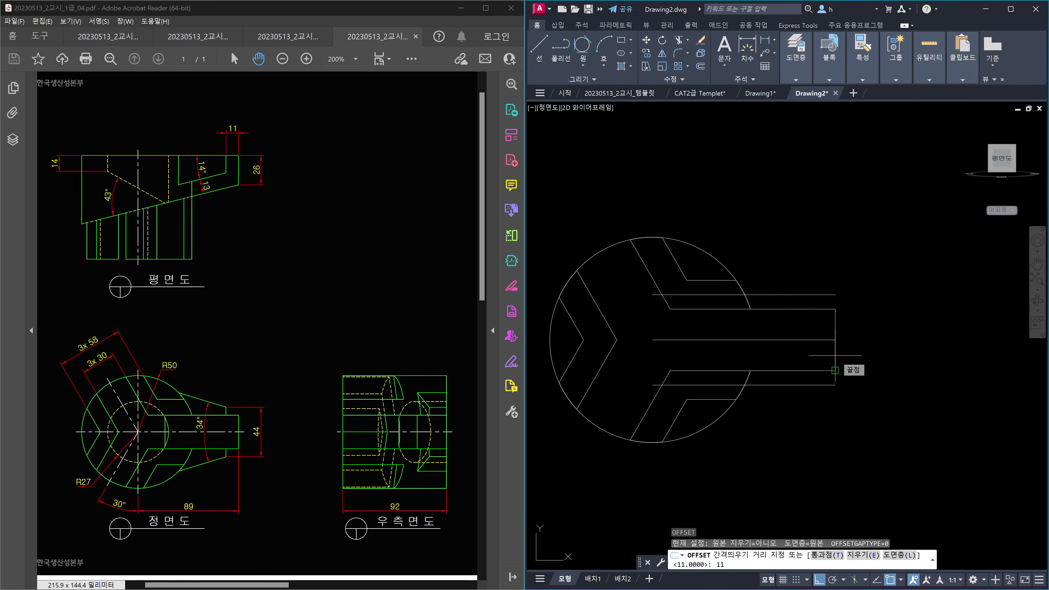
key("Return")
left_click(835, 356)
left_click(817, 361)
key("Escape")
Step: Join the inner vertical line to both 22 mm offset lines with sharp corners, using Fillet with radius 0
type("f")
key("Return")
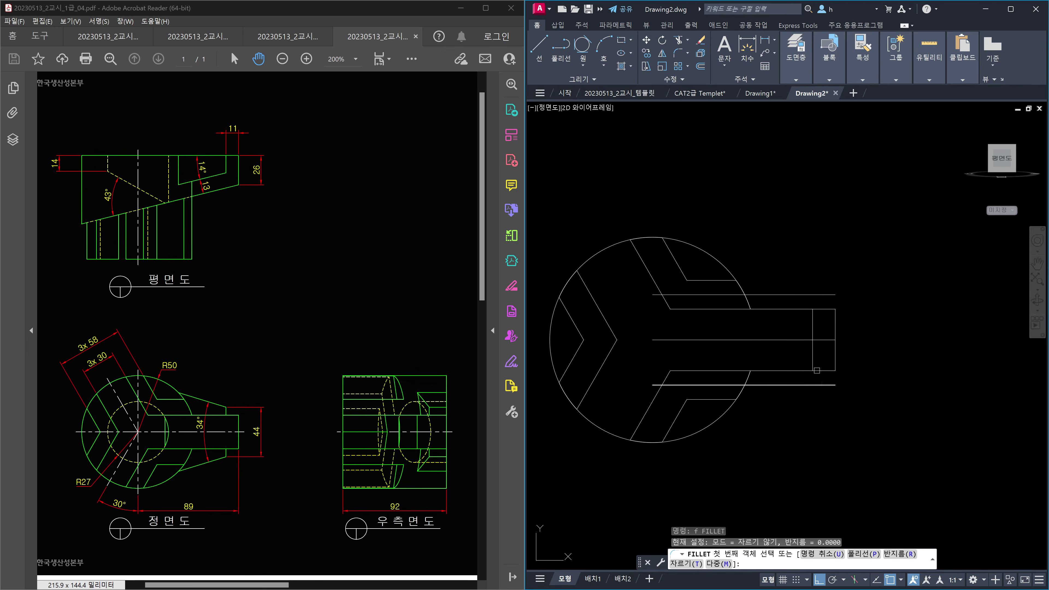
left_click(812, 365)
left_click(802, 382)
key("Return")
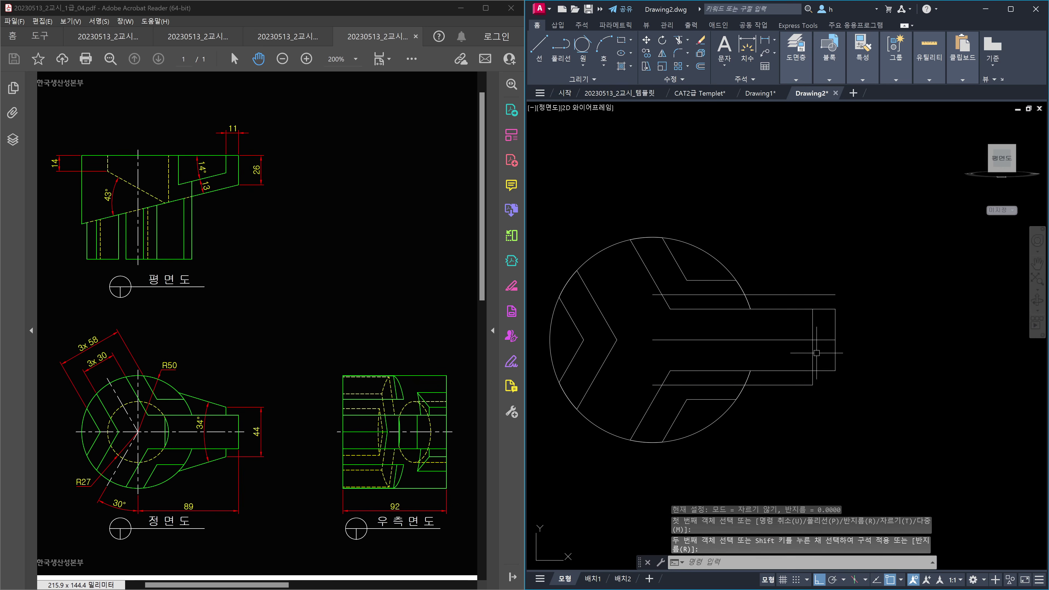
left_click(799, 308)
left_click(796, 295)
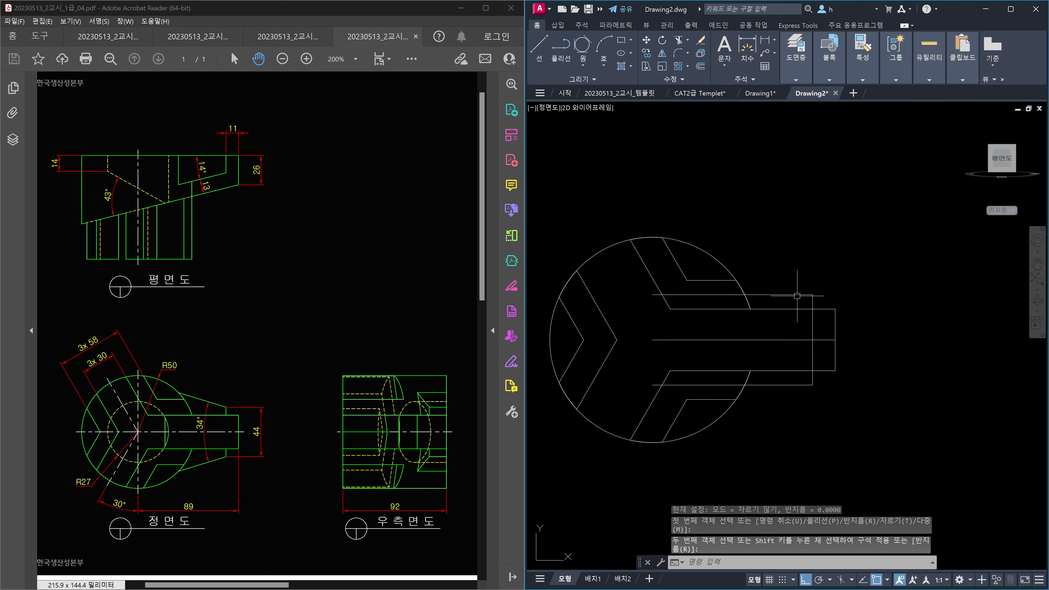
key("Escape")
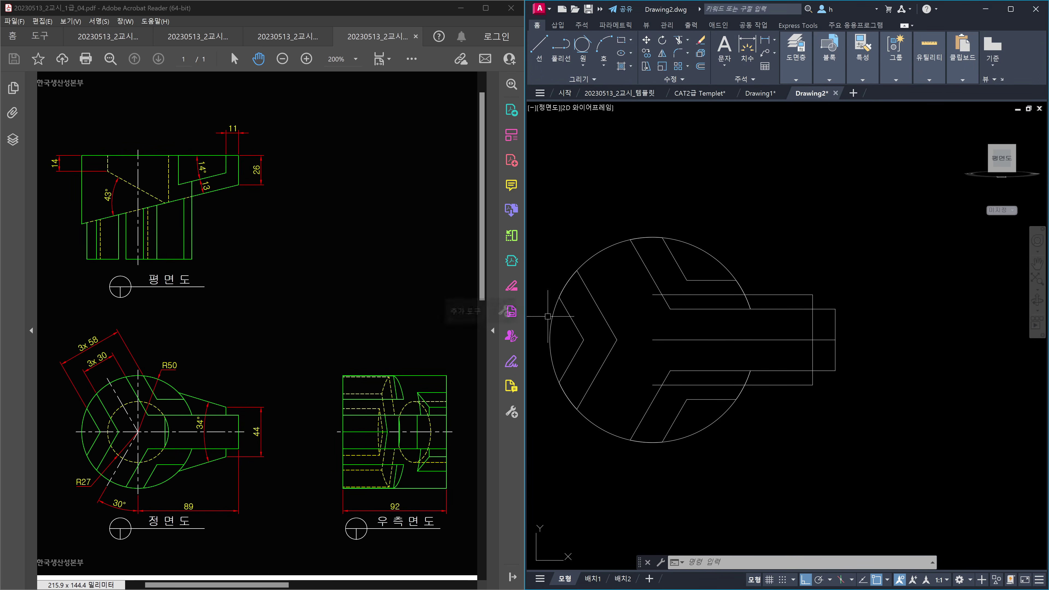
key("Escape")
key("Escape")
key("Escape")
Step: Rotate the upper offset line by -17° about its corner with the inner vertical line
type("ro")
key("Return")
left_click(801, 294)
key("Return")
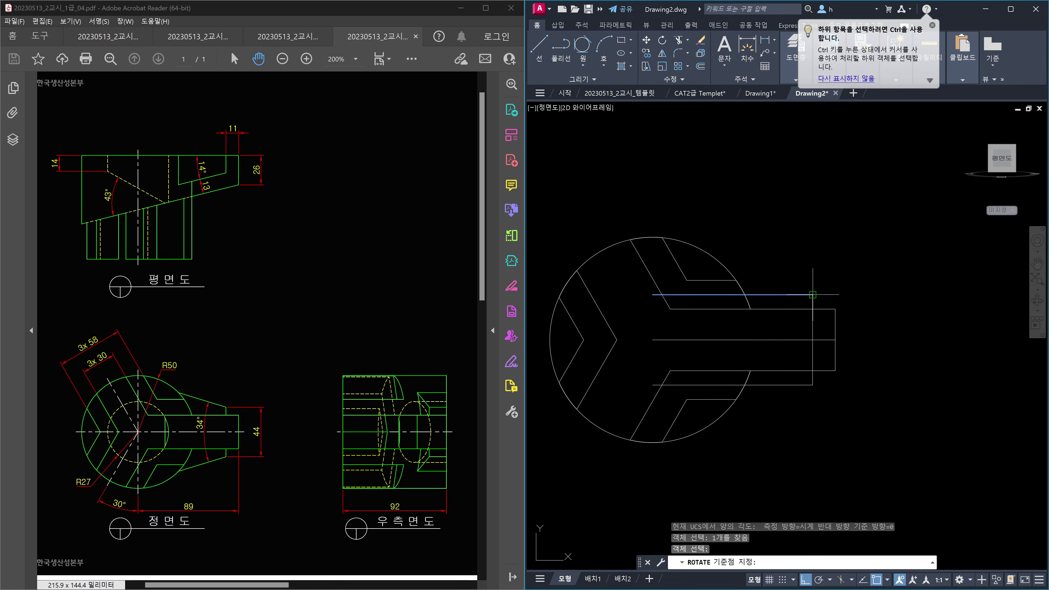
left_click(812, 294)
type("-17")
key("Return")
Step: Rotate the lower offset line by 17° about its corner with the inner vertical line
key("Return")
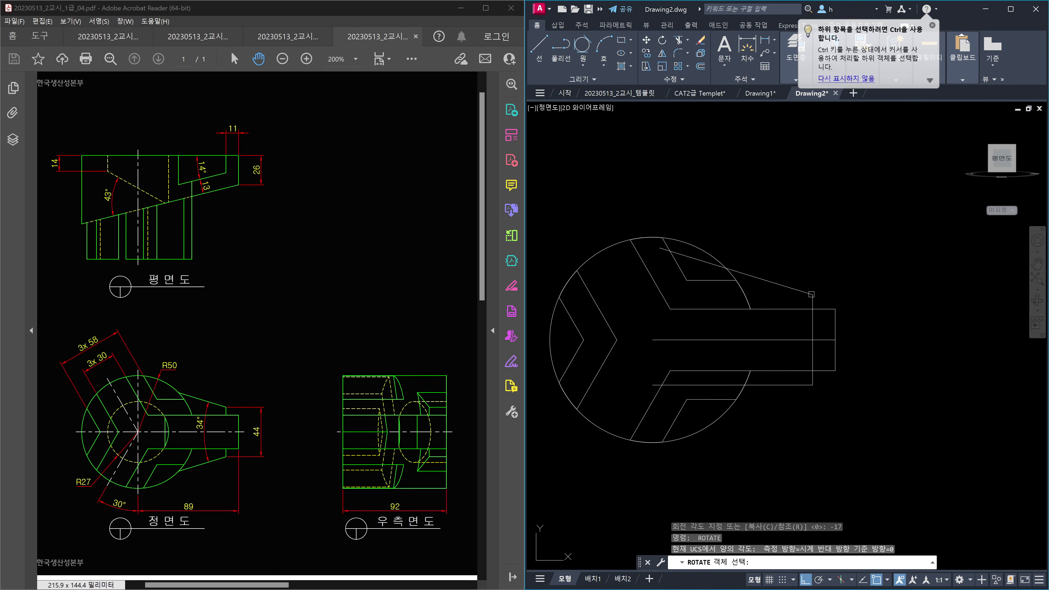
left_click(805, 385)
key("Return")
left_click(807, 385)
type("17")
key("Return")
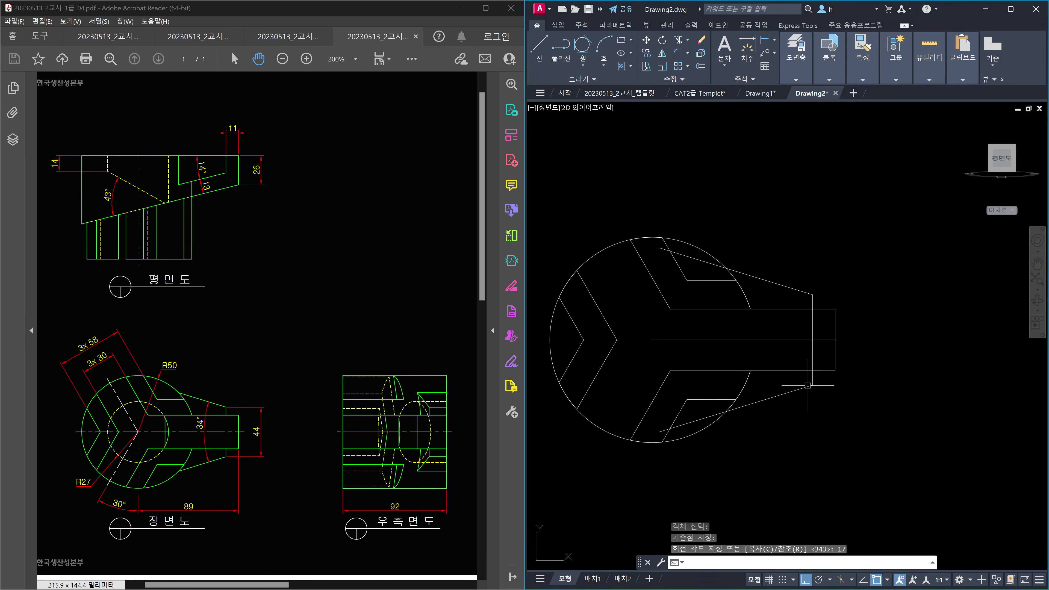
Step: Check the angle between the two sloped lines with an angular dimension, without placing it
type("dan")
key("Return")
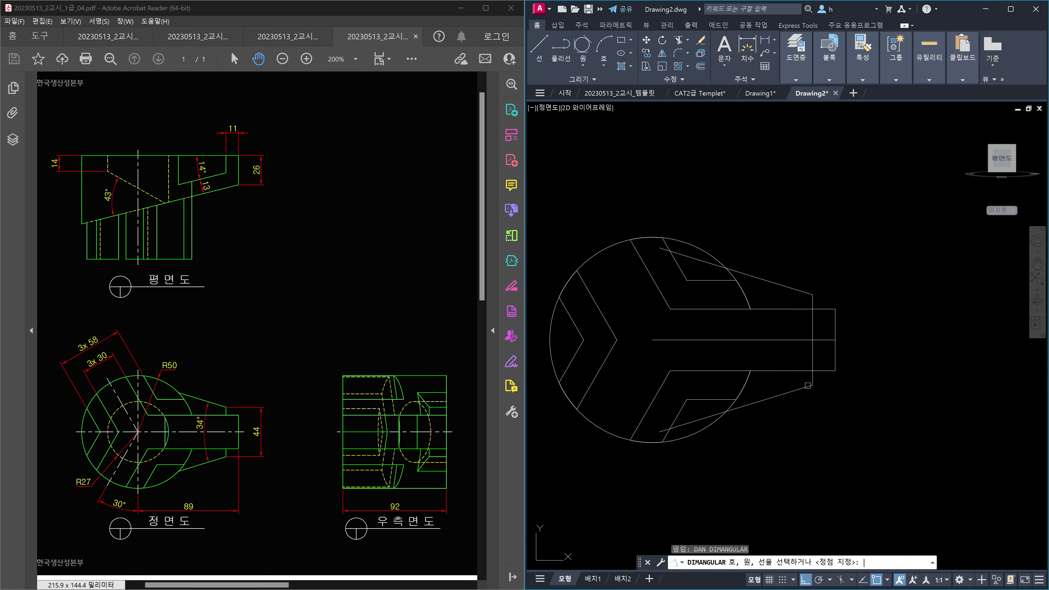
left_click(784, 287)
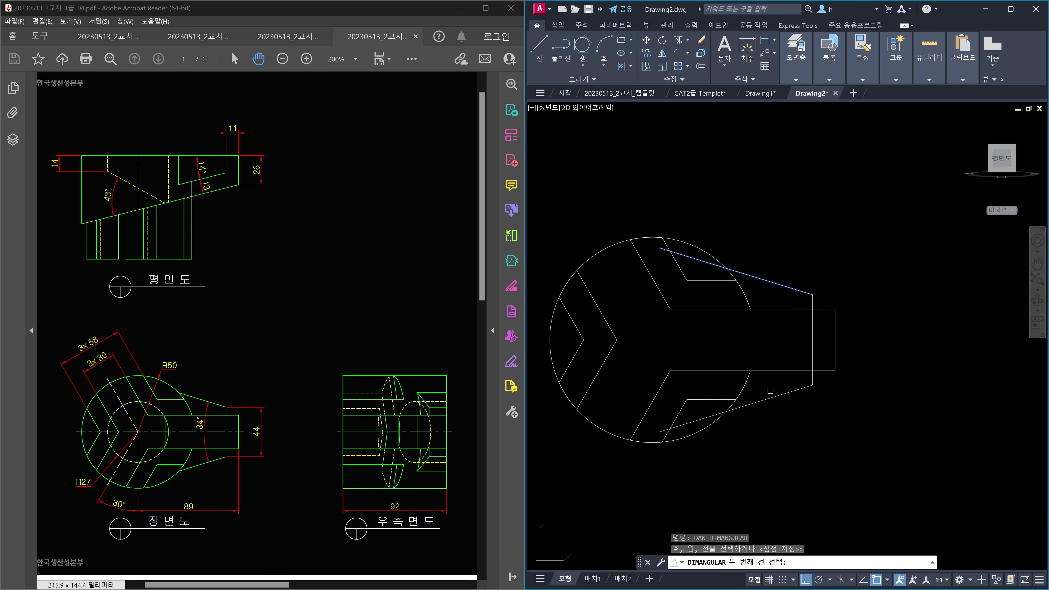
left_click(771, 397)
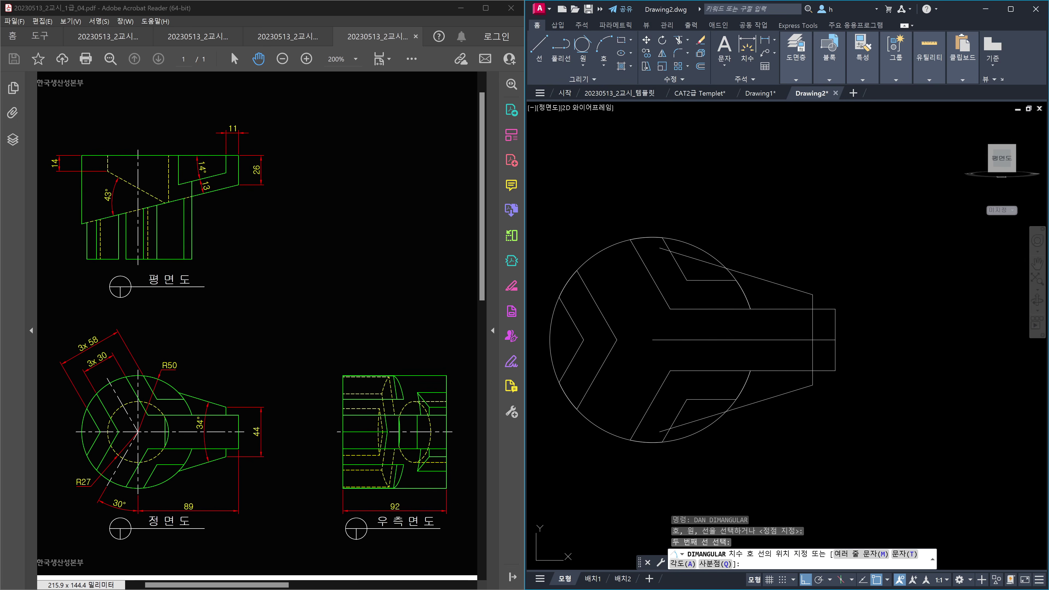
key("Escape")
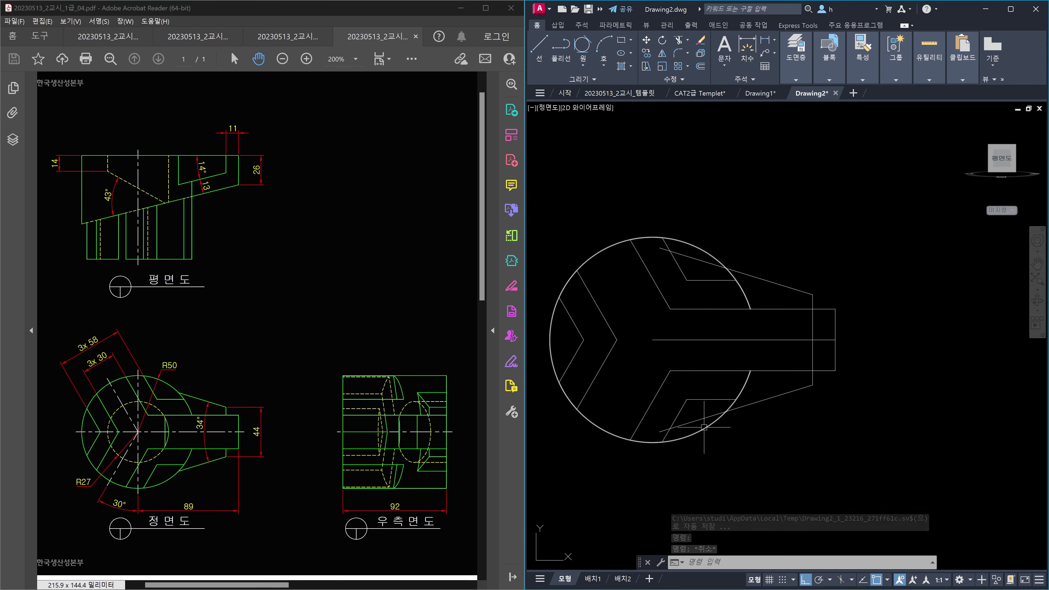
left_click(752, 403)
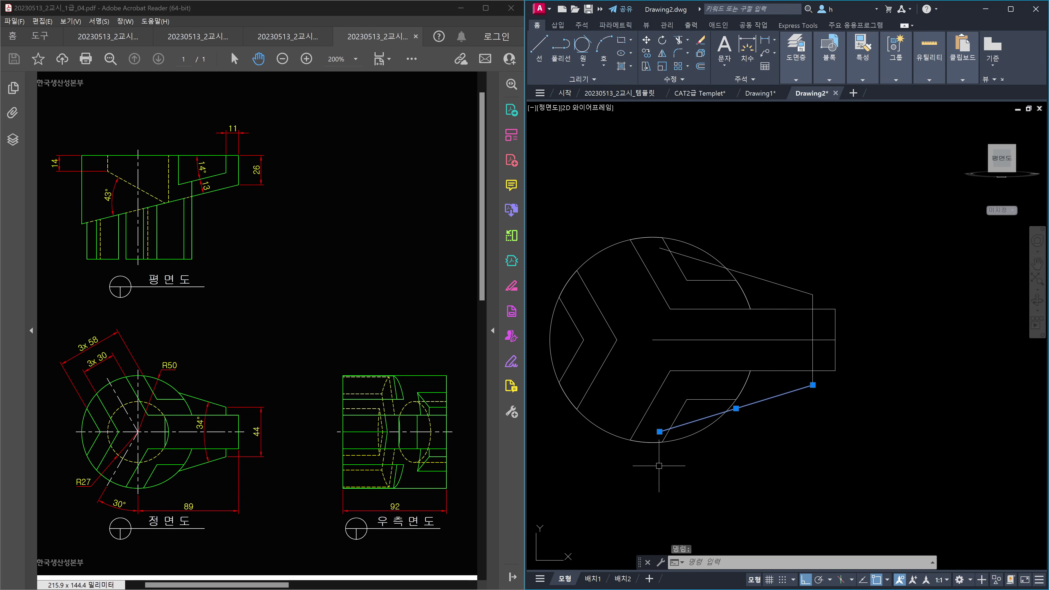
key("Escape")
key("Escape")
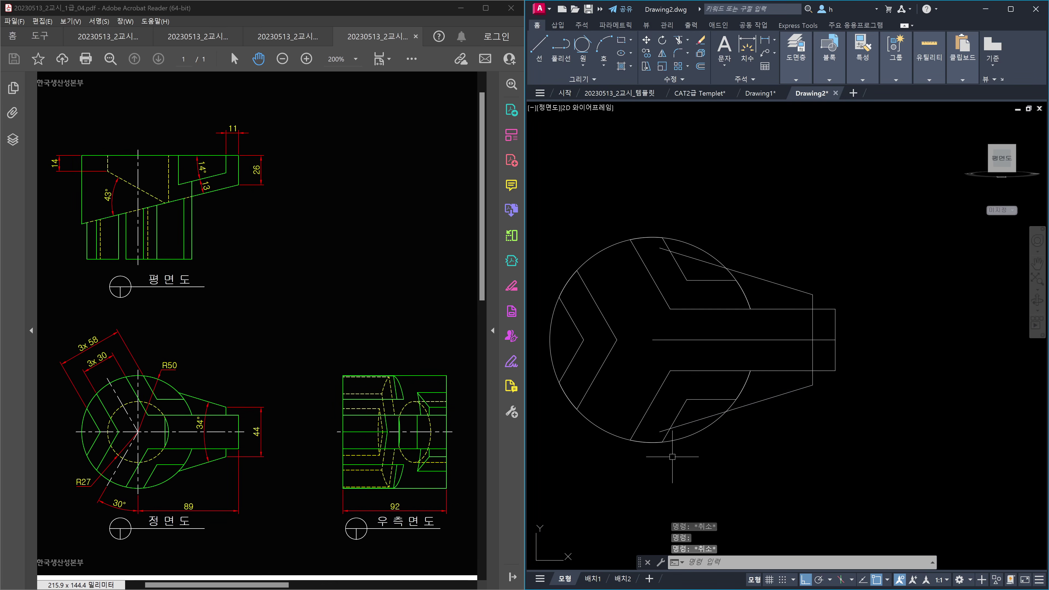
Step: Draw a vertical line between the sloped lines' free ends inside the circle to close the trapezoid
type("l")
key("Return")
left_click(660, 248)
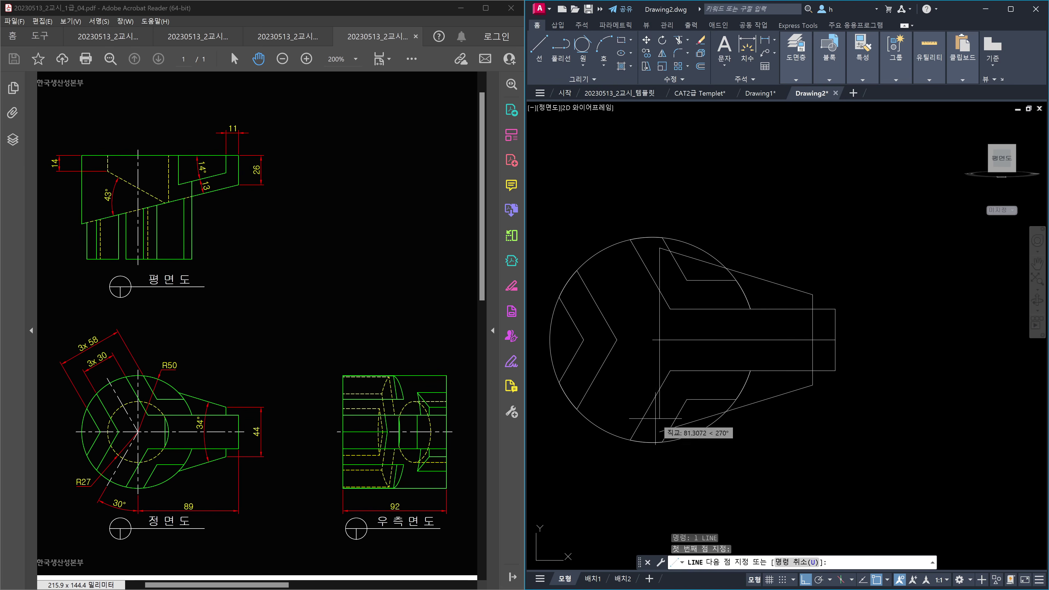
left_click(659, 432)
key("Escape")
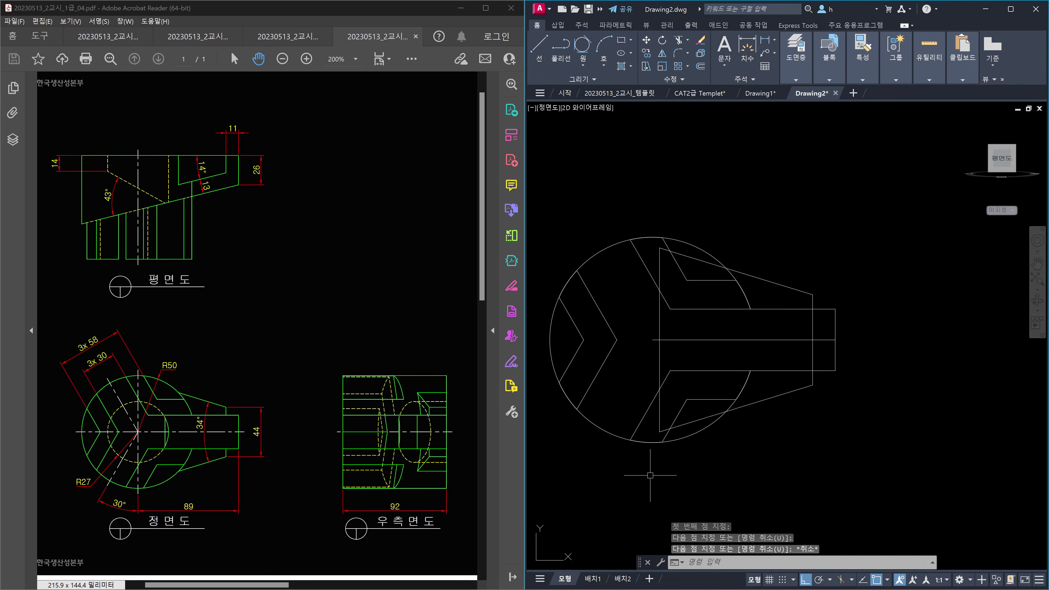
left_click(689, 436)
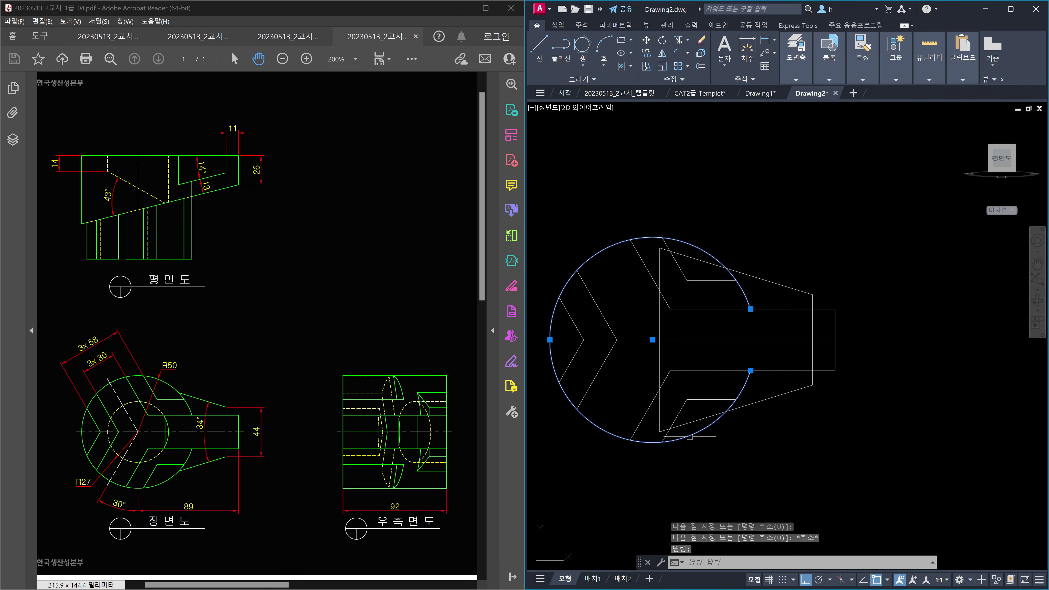
key("Escape")
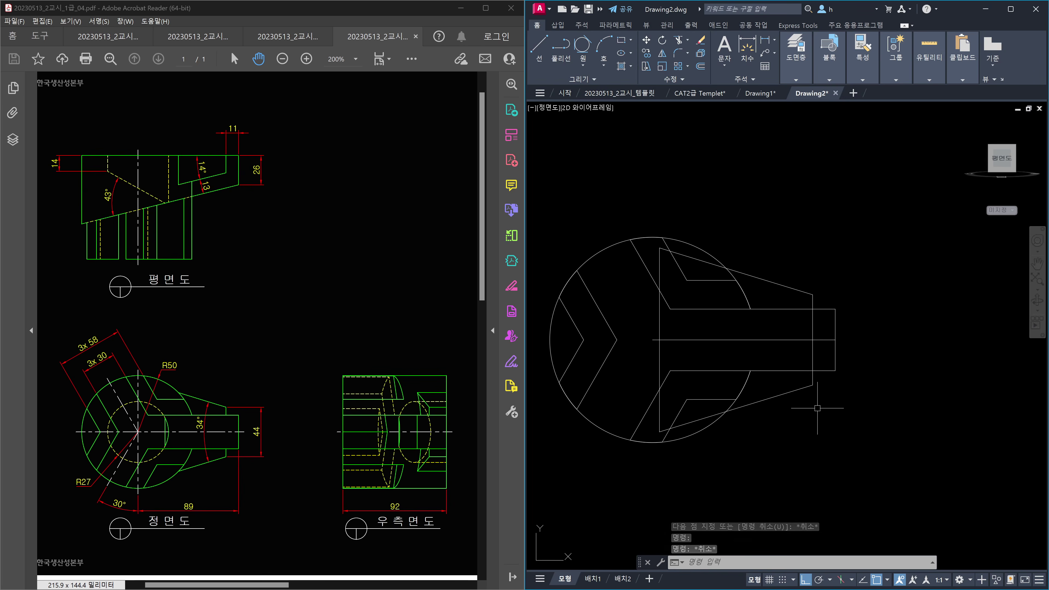
Step: Convert the closed trapezoid outline with the 34° sloped sides into a region
type("REG")
key("Return")
left_click(827, 403)
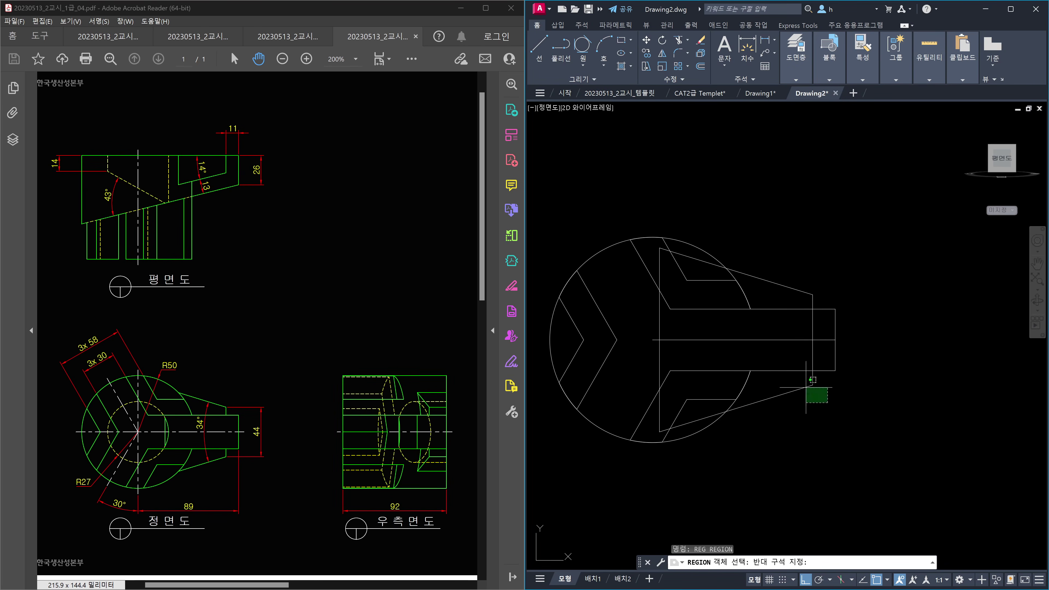
left_click(805, 378)
left_click(781, 298)
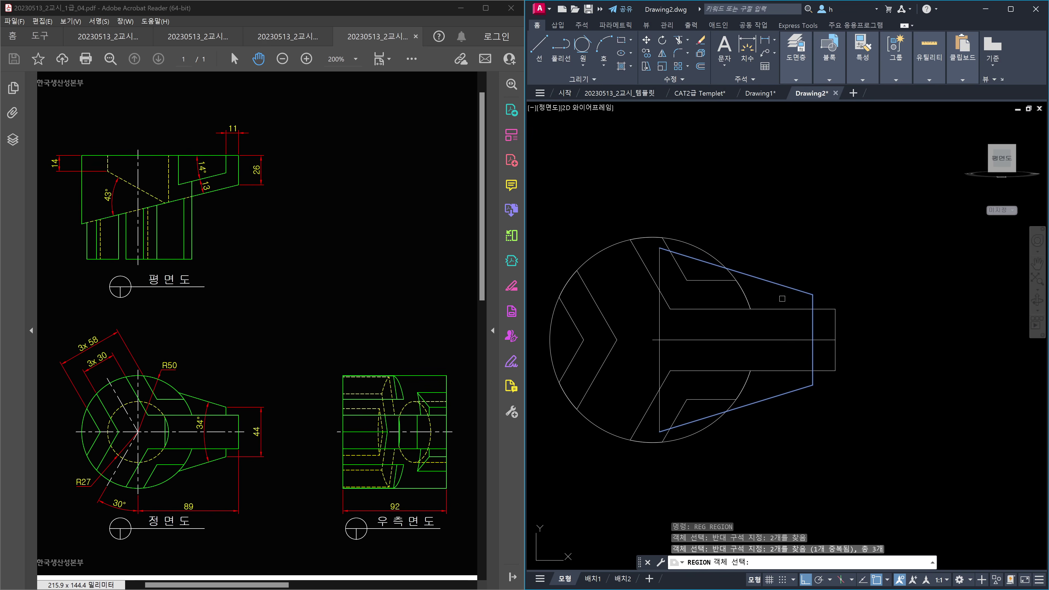
key("Return")
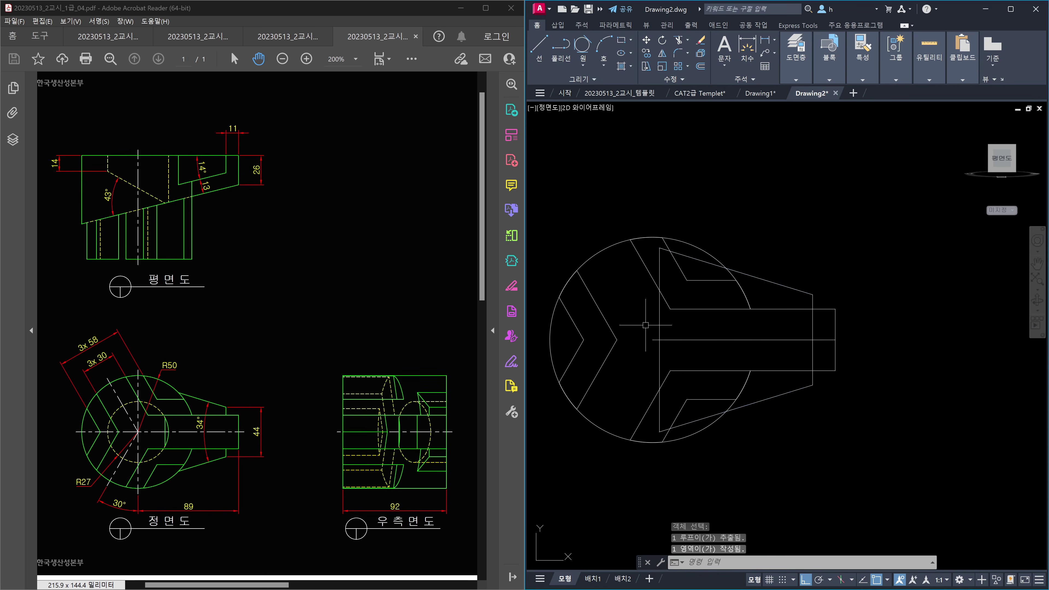
key("Escape")
Step: Convert the large circular arc and the straight arm outline into one region
key("Return")
left_click(839, 326)
left_click(827, 289)
left_click(845, 395)
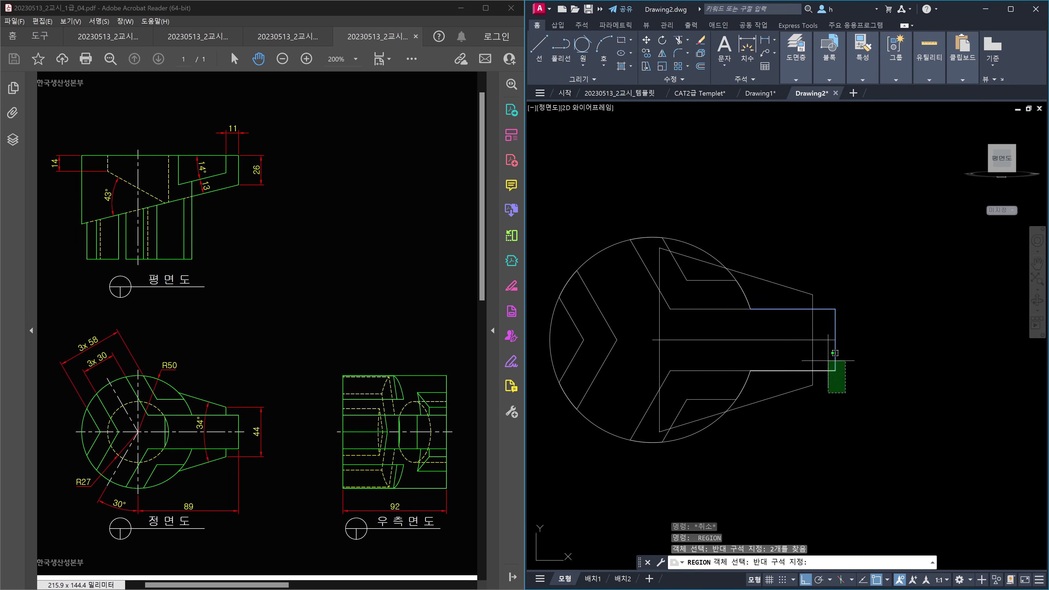
left_click(827, 351)
key("Return")
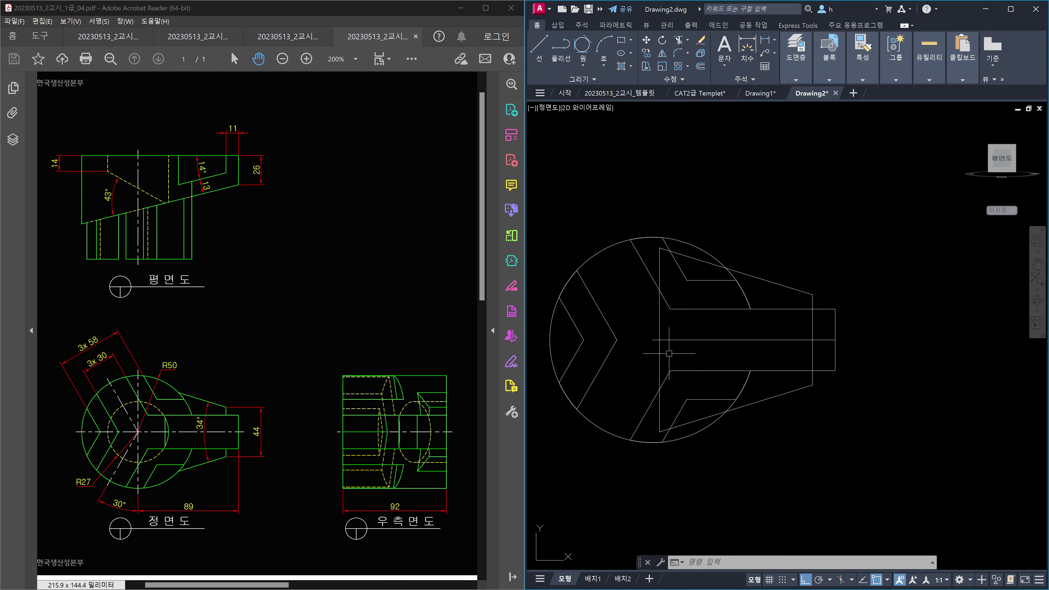
Step: Draw a circle of radius 27 at the centre of the large arc
type("c")
key("Return")
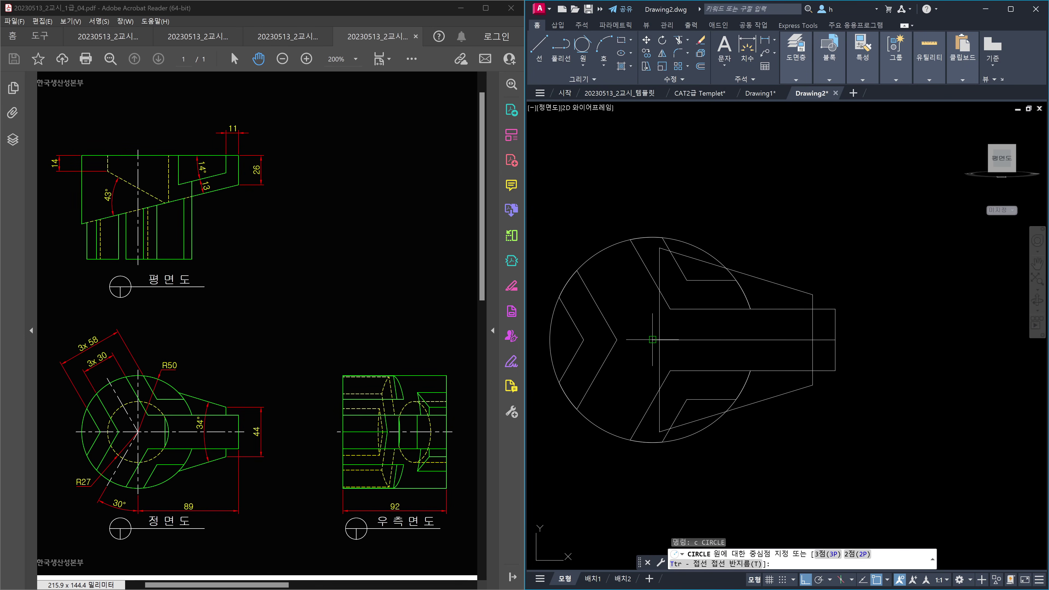
left_click(652, 340)
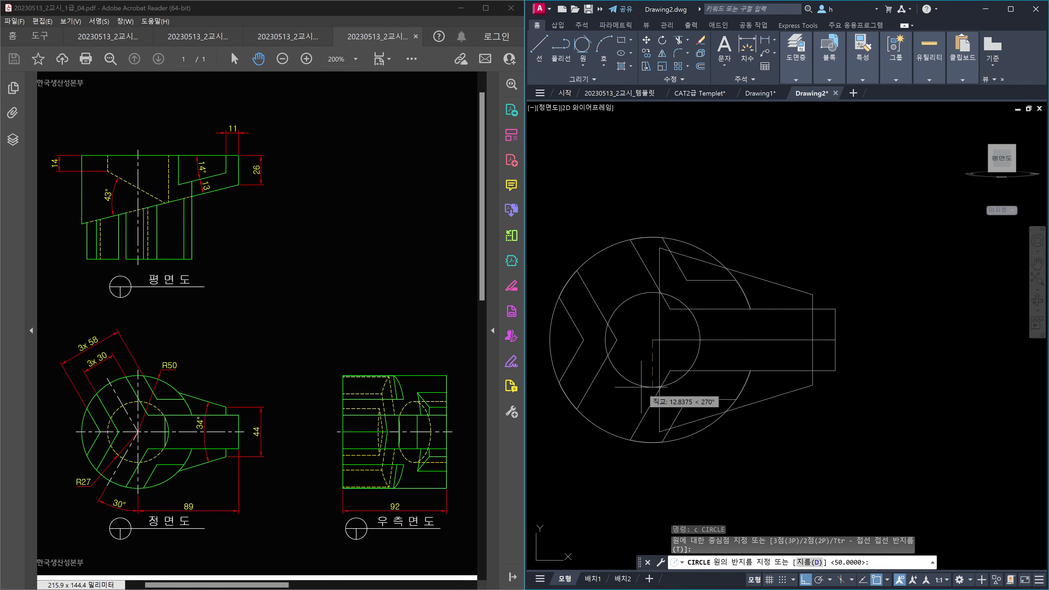
type("27")
key("Return")
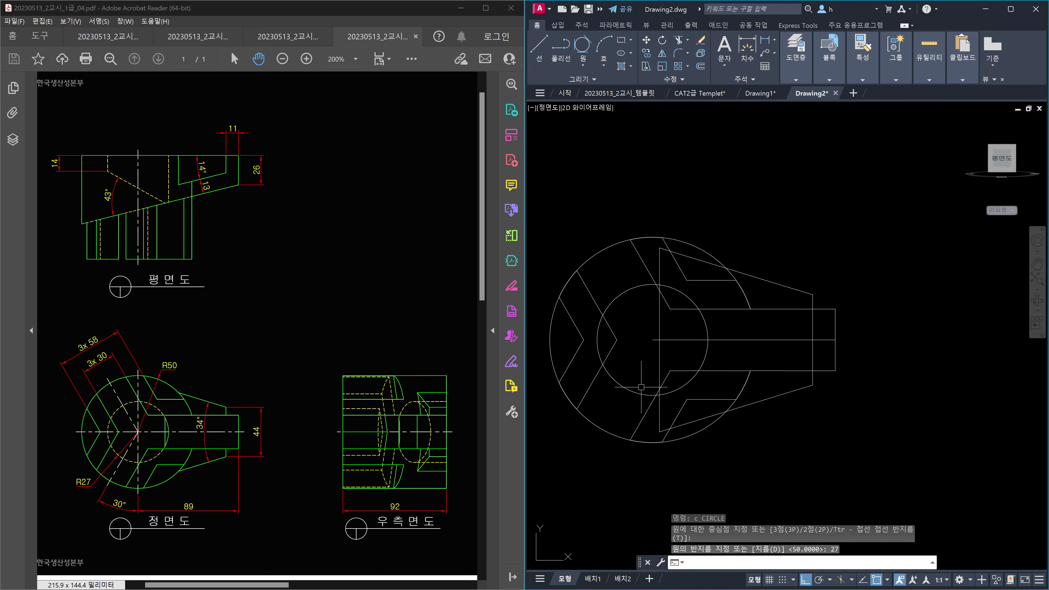
key("Escape")
key("Escape")
key("Escape")
Step: Delete the horizontal centre line running along the arm
left_click(761, 348)
left_click(749, 331)
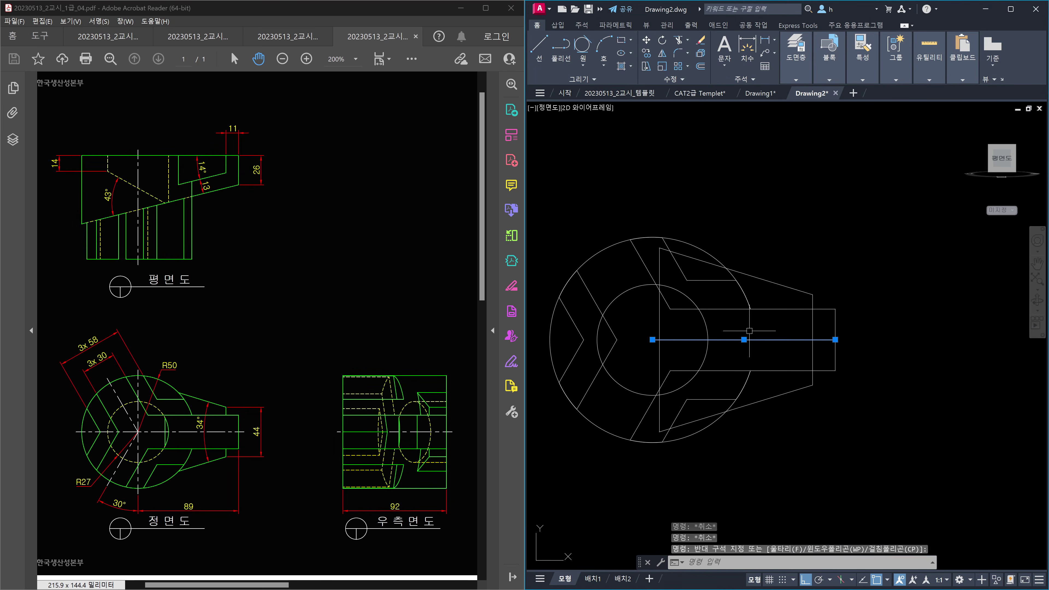
key("Delete")
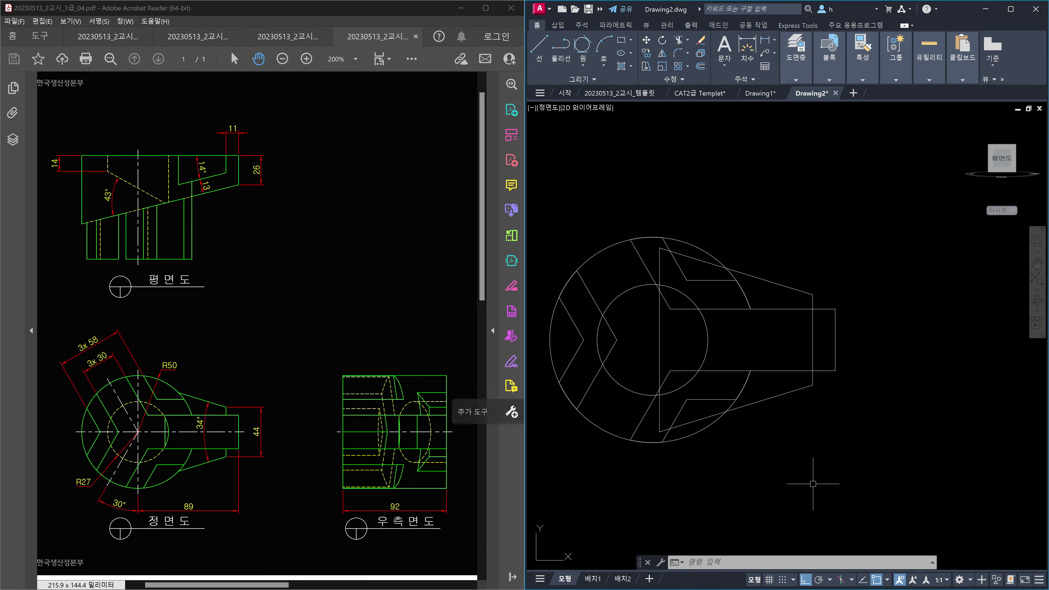
Step: Reset the UCS to World and show the profile in the southeast isometric view
type("ucs")
key("Return")
key("Escape")
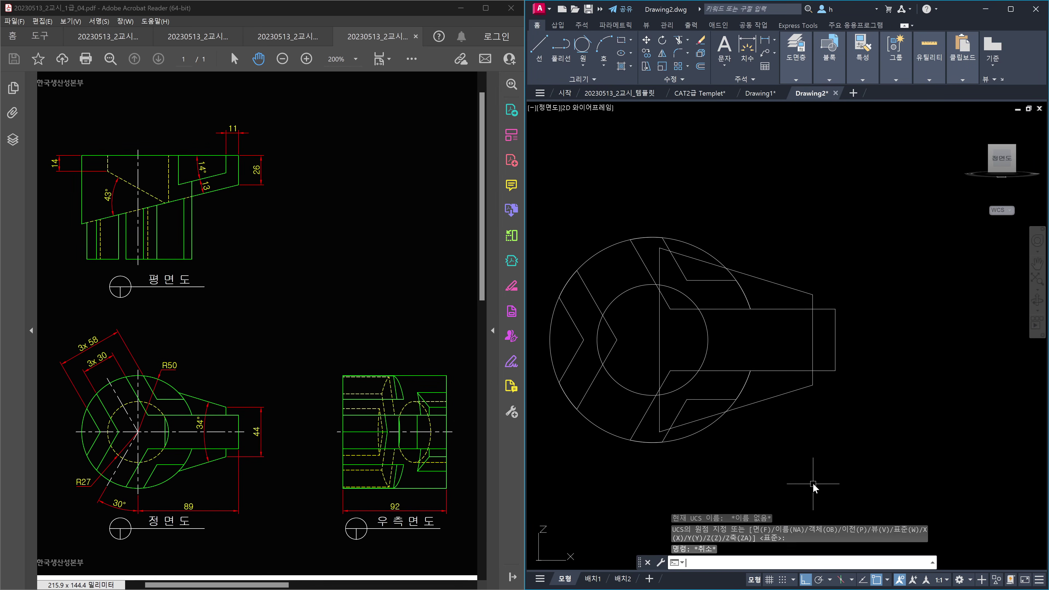
left_click(1014, 150)
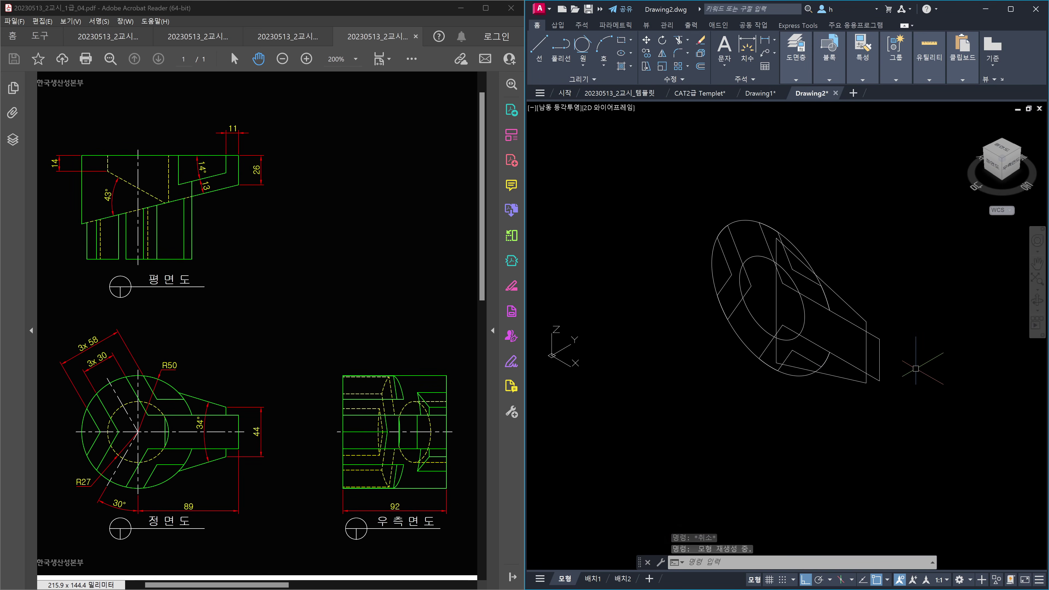
left_click(736, 247)
left_click(767, 243)
left_click(765, 346)
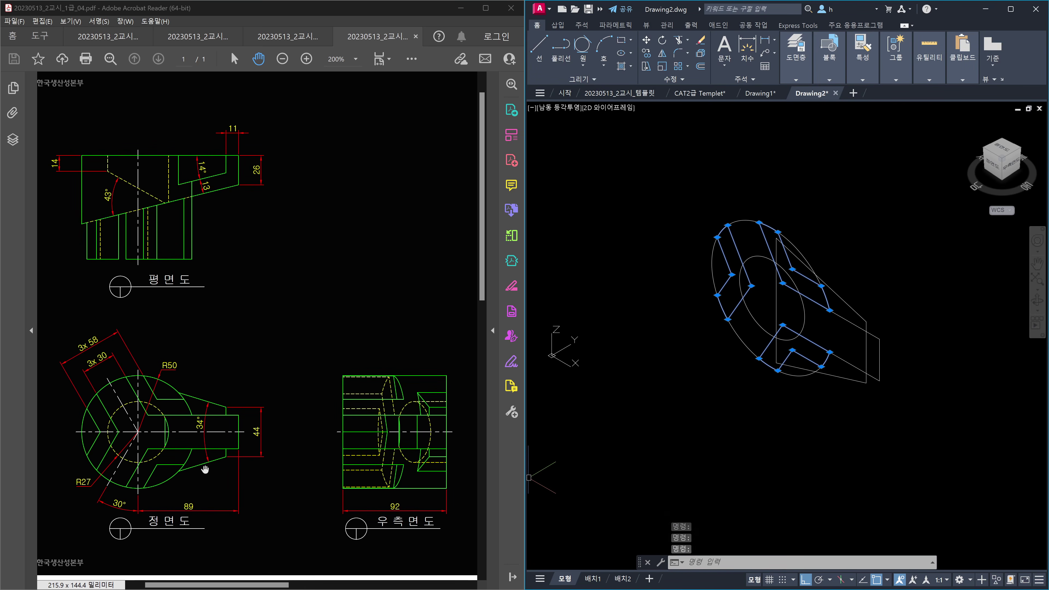
key("Escape")
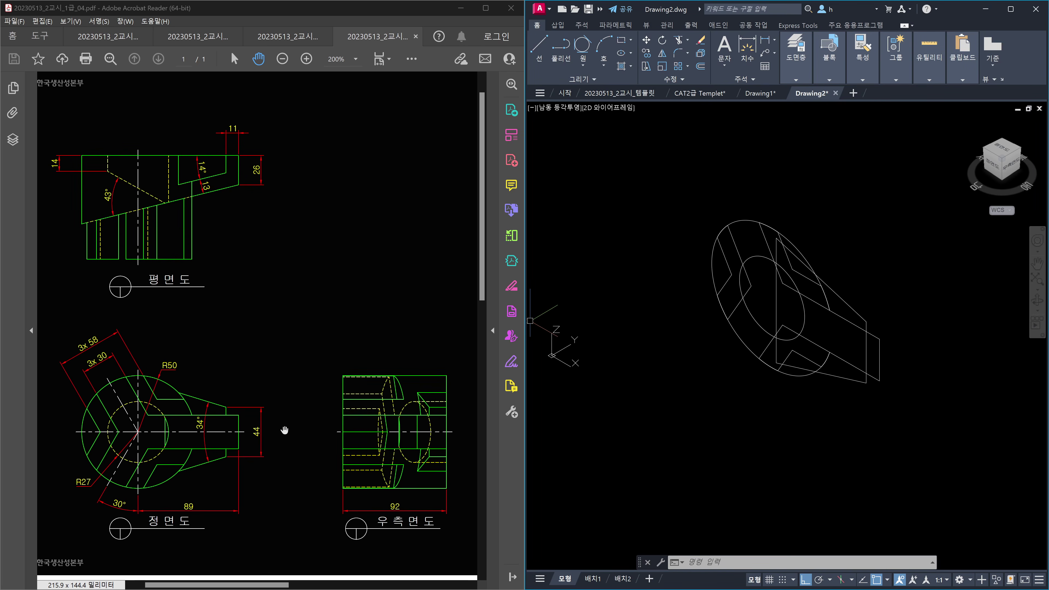
key("Escape")
key("Escape")
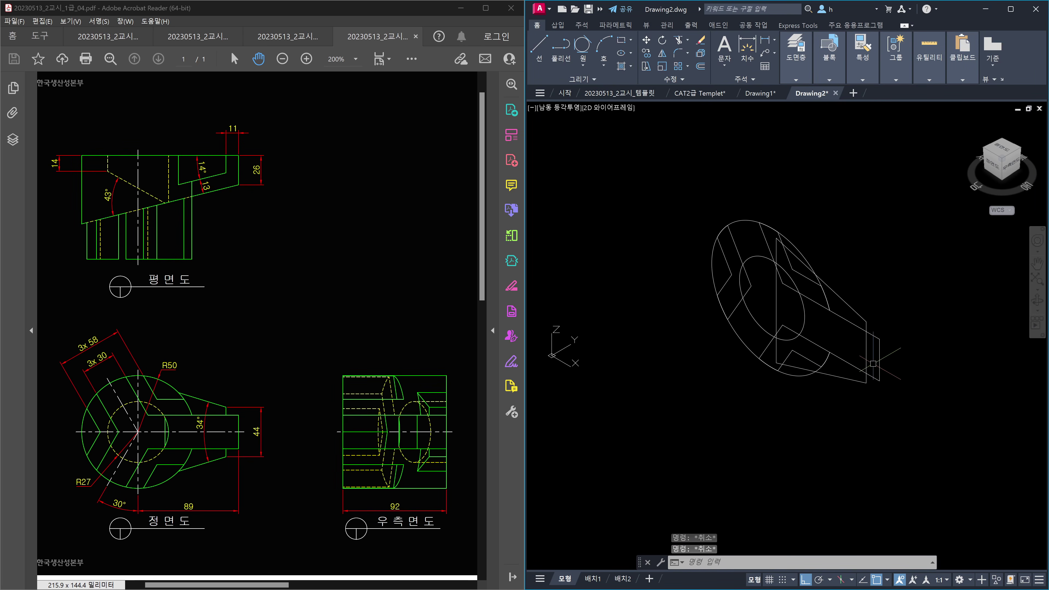
Step: Set the colour of the large arc-and-arm region to red
left_click(879, 359)
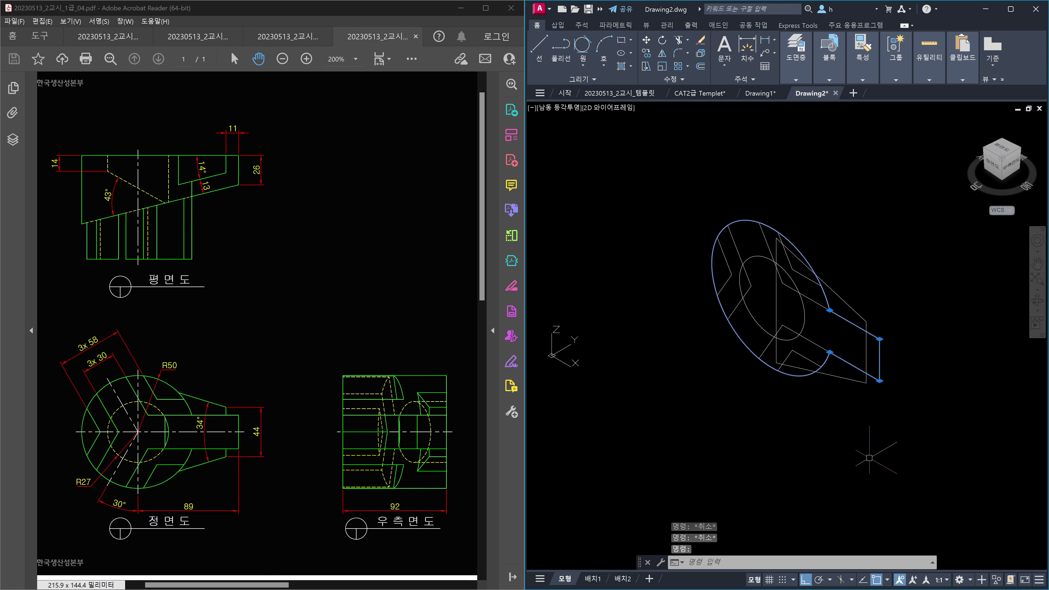
key("Escape")
left_click(879, 389)
key("Escape")
left_click(891, 389)
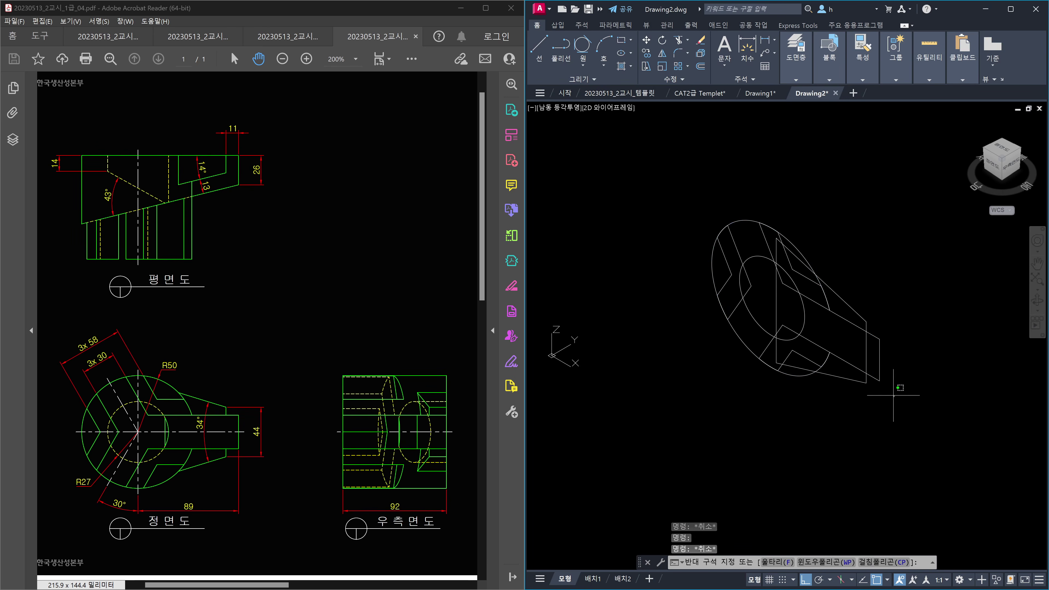
left_click(873, 364)
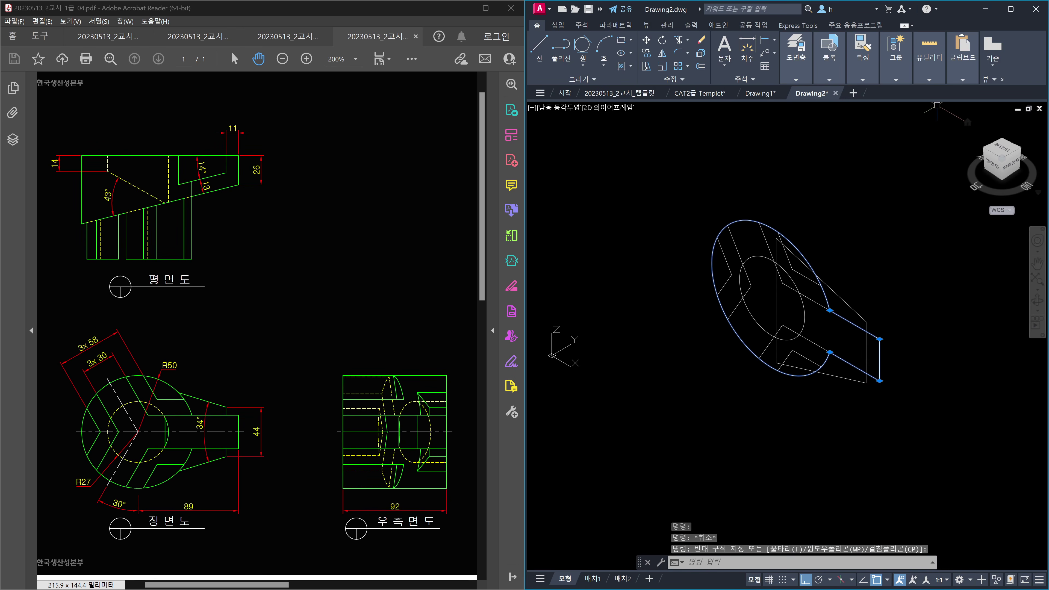
left_click(864, 76)
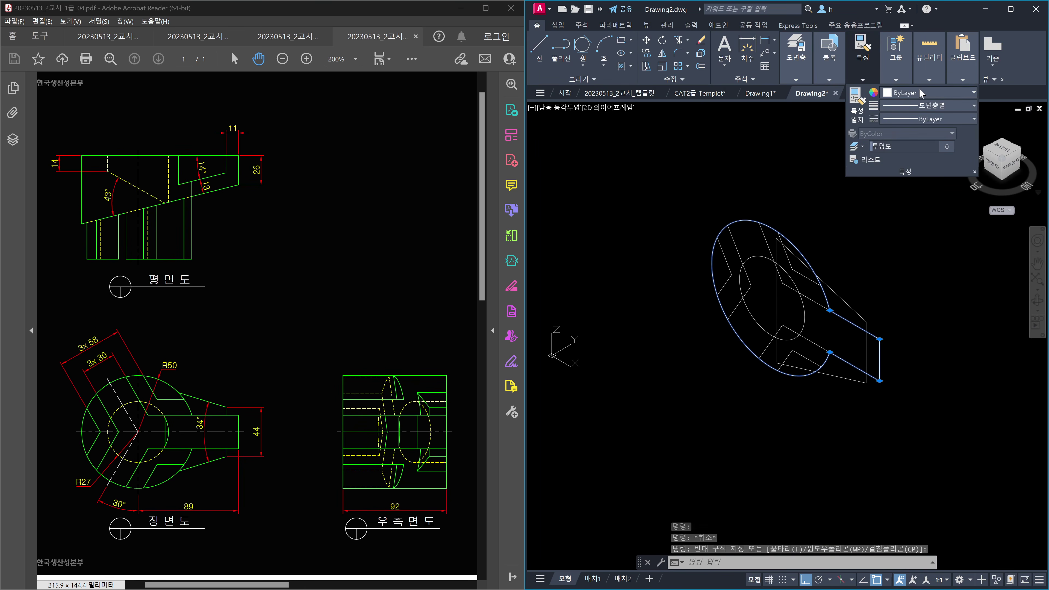
left_click(919, 92)
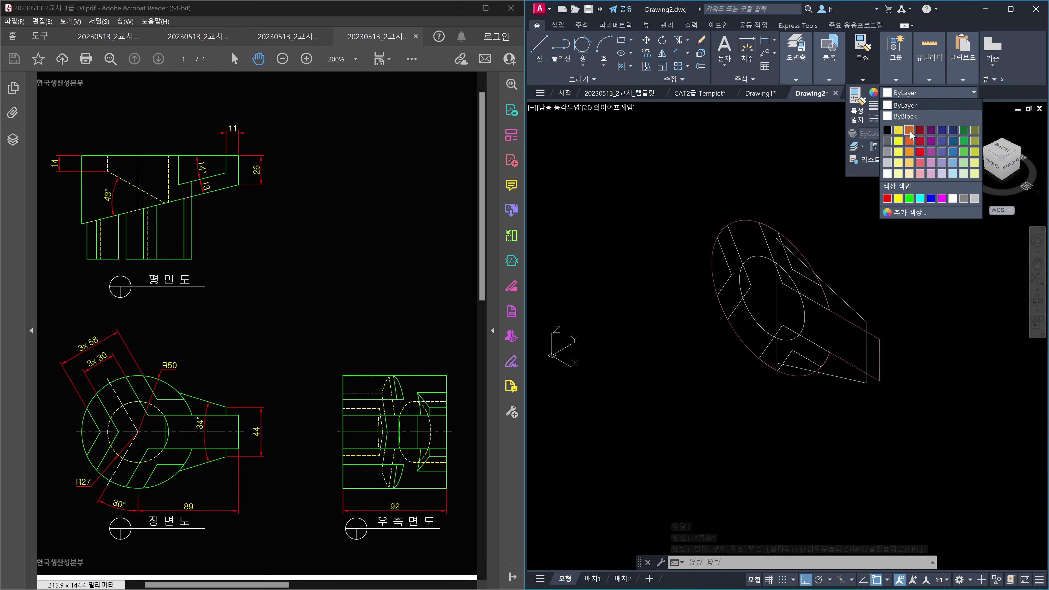
left_click(886, 198)
left_click(908, 256)
key("Escape")
Step: Set the colour of the trapezoid region to yellow
left_click(852, 310)
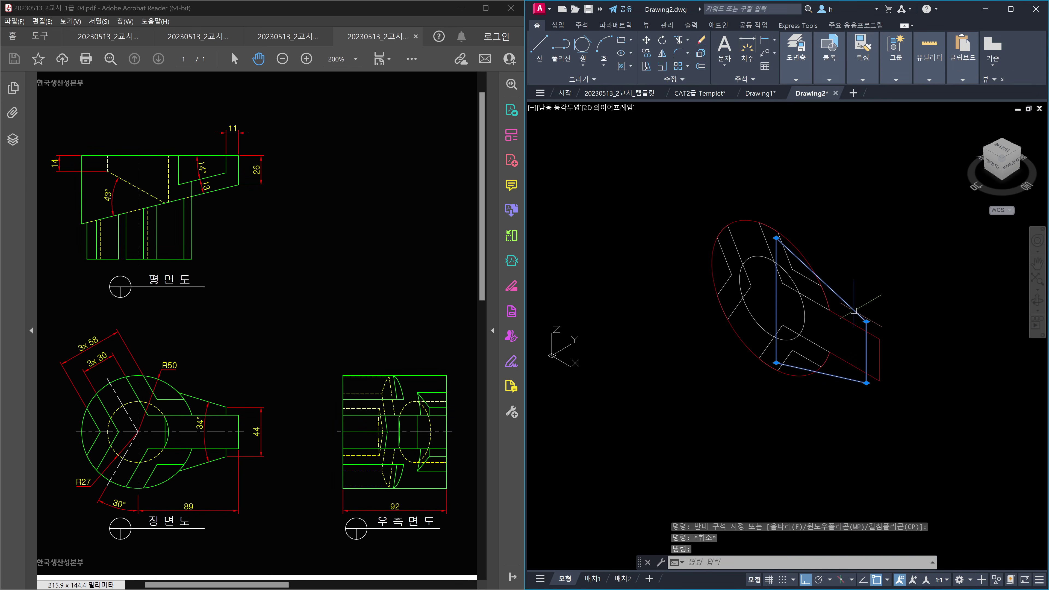
left_click(864, 79)
left_click(907, 93)
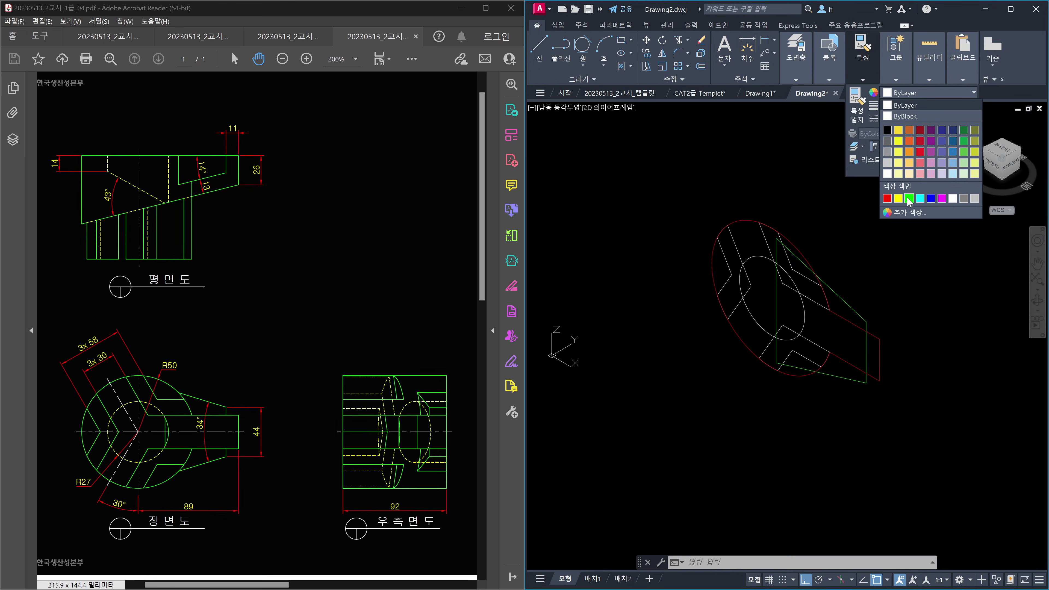
left_click(900, 199)
key("Escape")
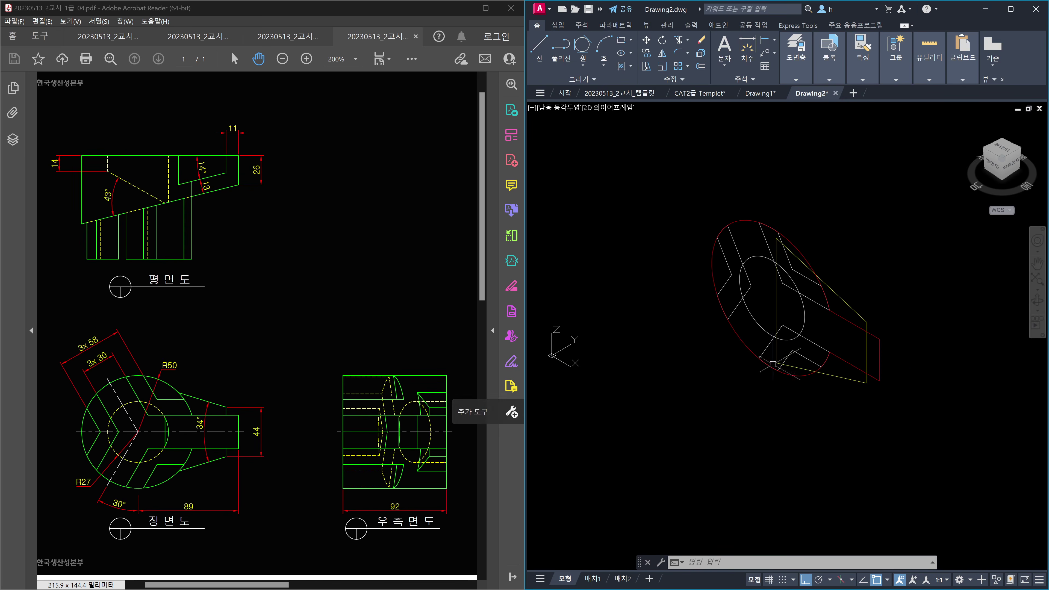
left_click(878, 365)
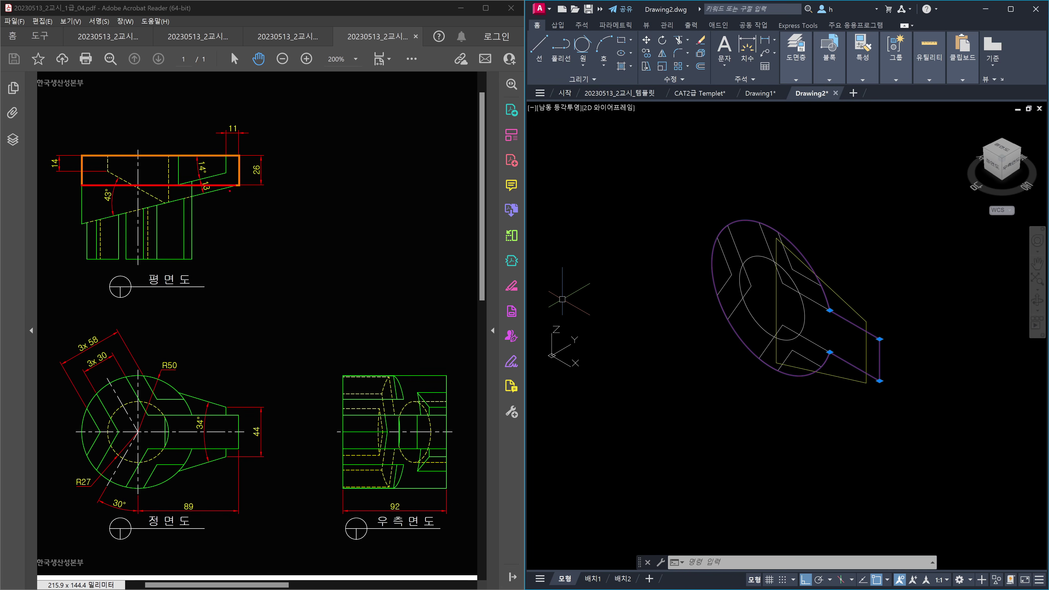
mouse_move(209, 168)
left_mouse_down()
mouse_move(195, 172)
mouse_move(214, 172)
left_mouse_up()
mouse_move(139, 185)
left_mouse_down()
mouse_move(144, 202)
mouse_move(155, 198)
left_mouse_up()
mouse_move(261, 249)
left_mouse_down()
mouse_move(245, 276)
mouse_move(344, 252)
mouse_move(343, 263)
mouse_move(354, 244)
mouse_move(355, 264)
mouse_move(377, 244)
mouse_move(371, 259)
left_mouse_up()
left_click(324, 258)
left_click(362, 256)
left_click_drag(369, 258, 383, 251)
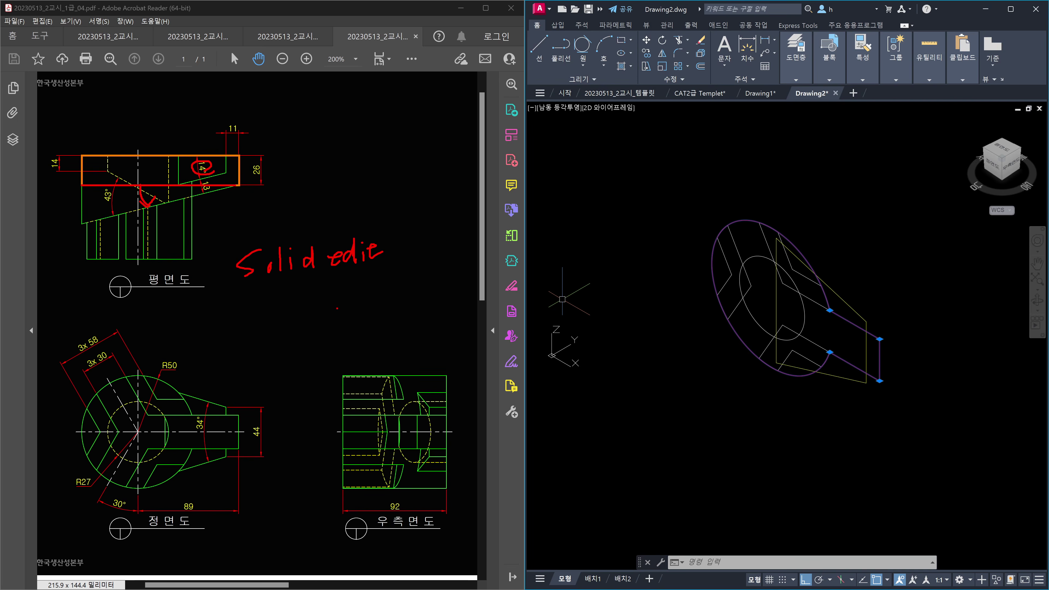
left_click_drag(850, 294, 847, 291)
mouse_move(249, 162)
left_mouse_down()
mouse_move(259, 179)
mouse_move(249, 162)
left_mouse_up()
key("Escape")
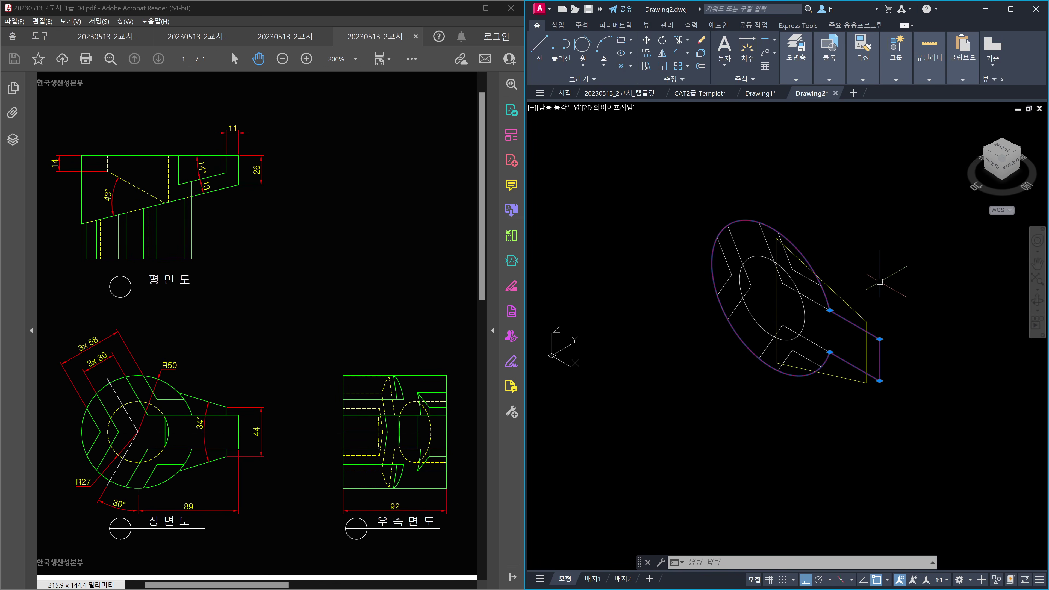
key("Escape")
key("Escape")
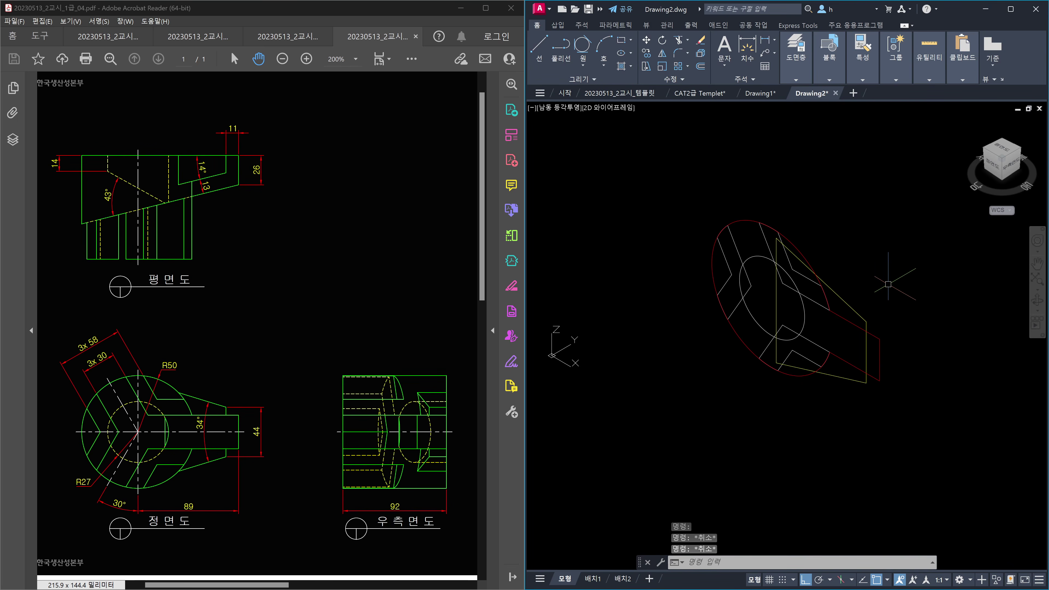
Step: Extrude the red arc-and-arm region and the yellow trapezoid region together by 26 mm toward the front
type("ex")
key("Escape")
type("ext")
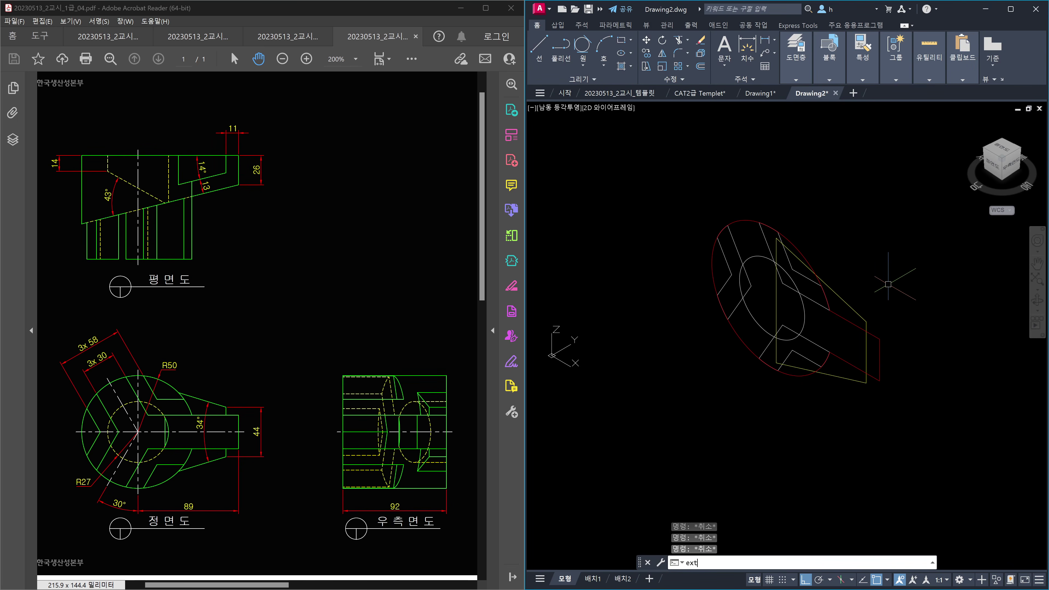
key("Return")
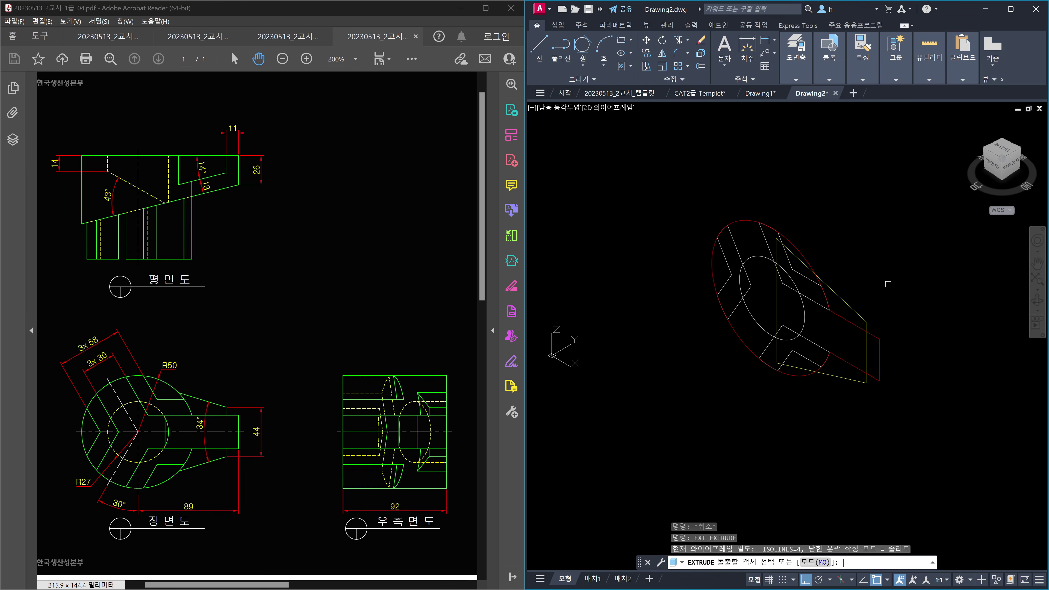
left_click(875, 334)
left_click(859, 311)
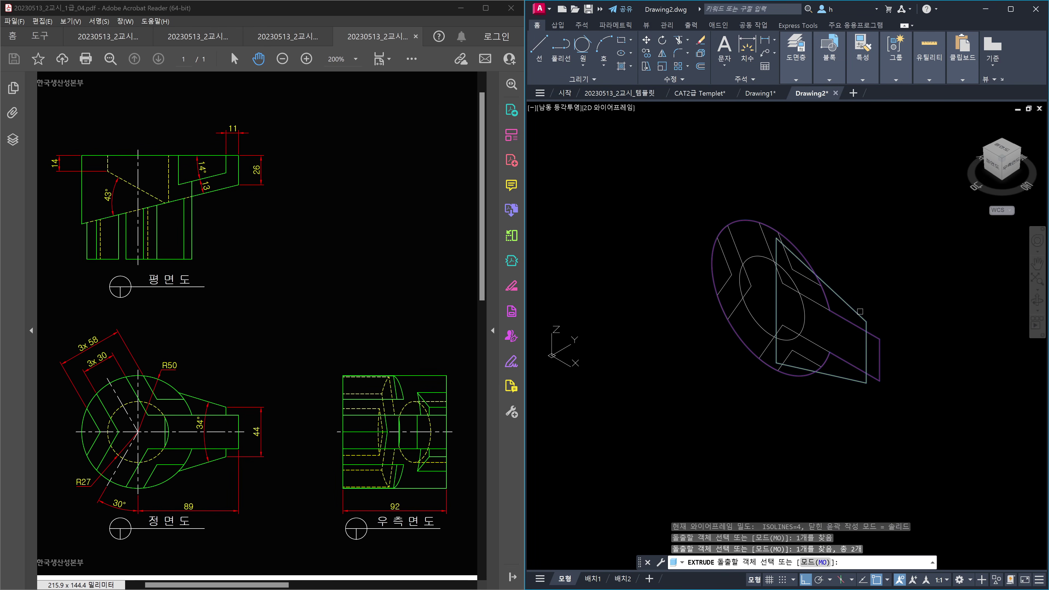
key("Return")
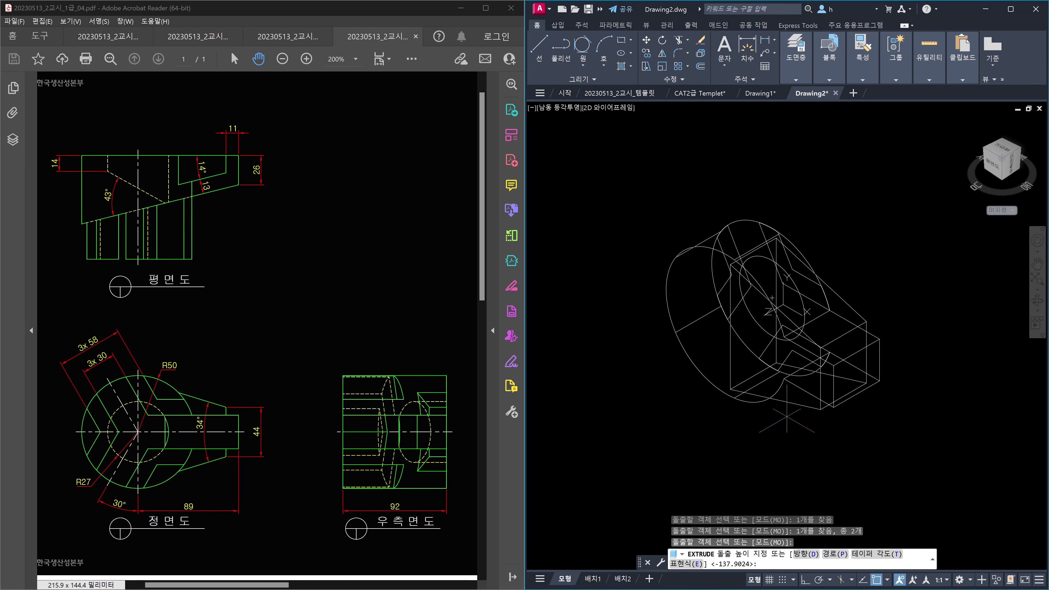
type("26")
key("Return")
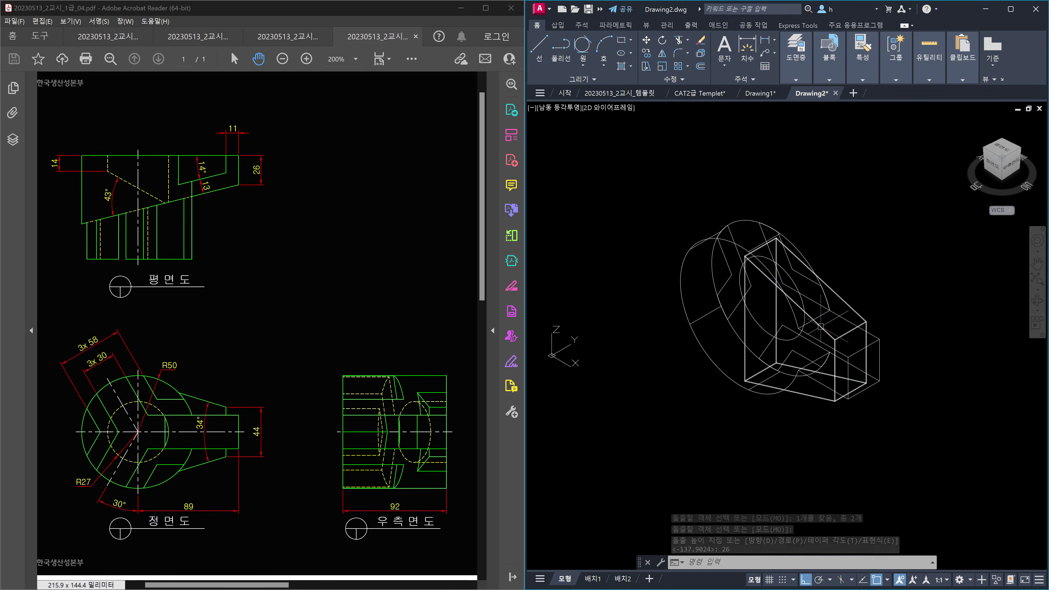
left_click(798, 328)
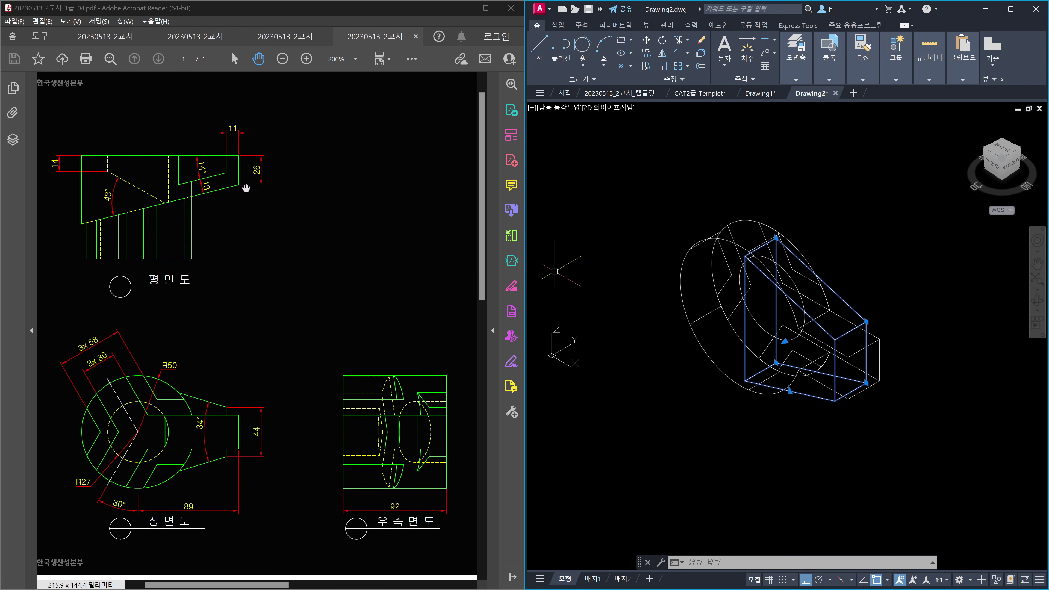
key("Escape")
key("Escape")
key("Escape")
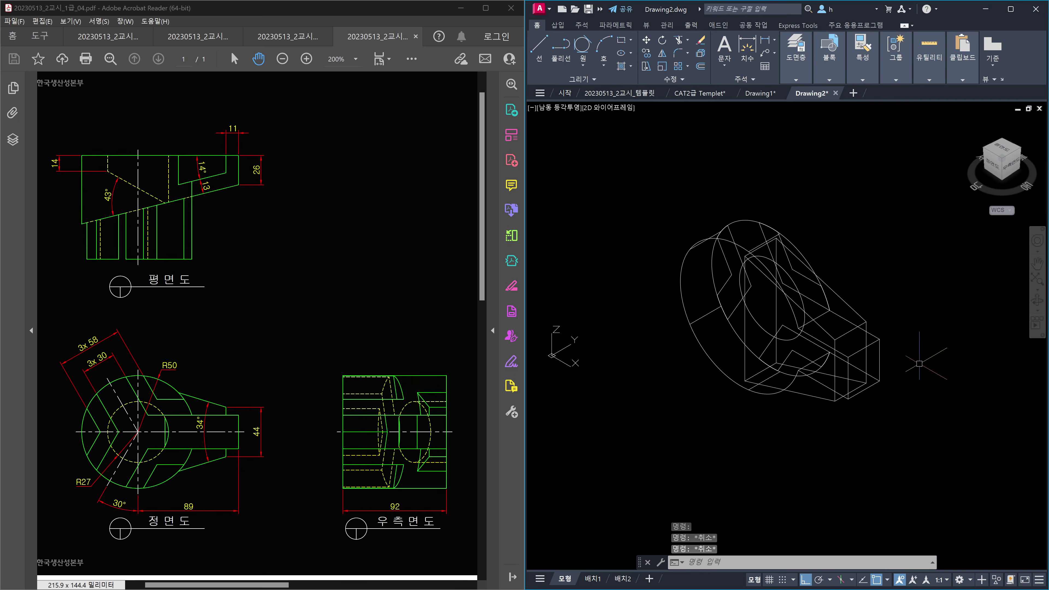
type("SOLIDed")
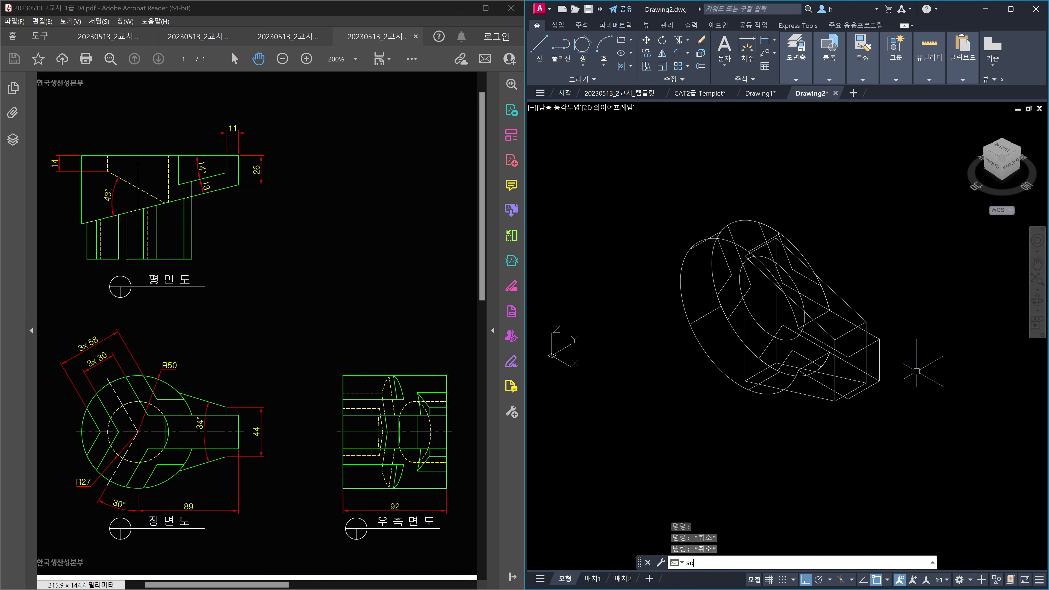
key("Return")
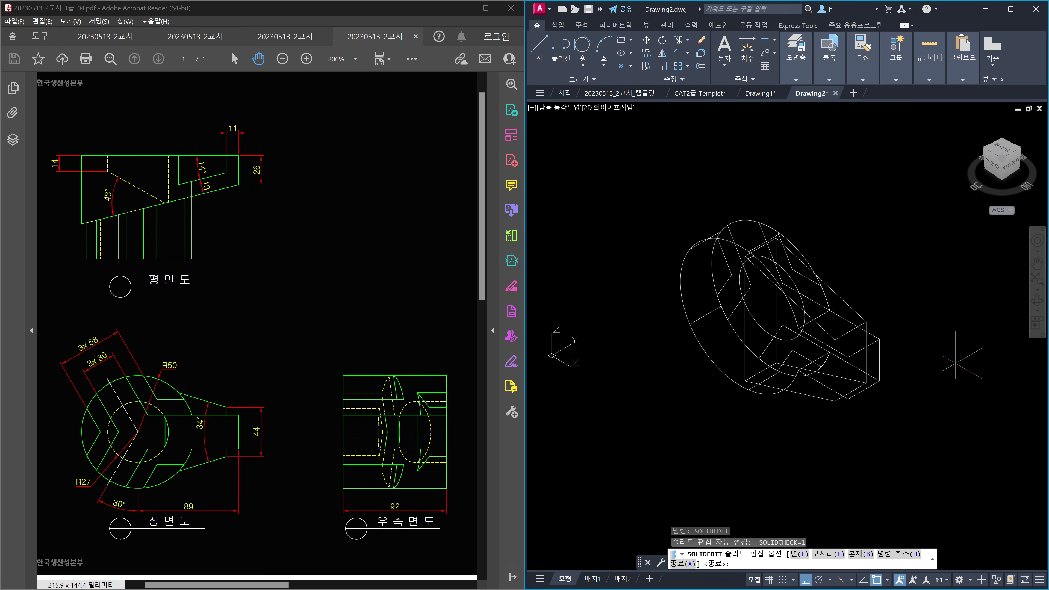
type("f")
key("Return")
type("r")
key("Return")
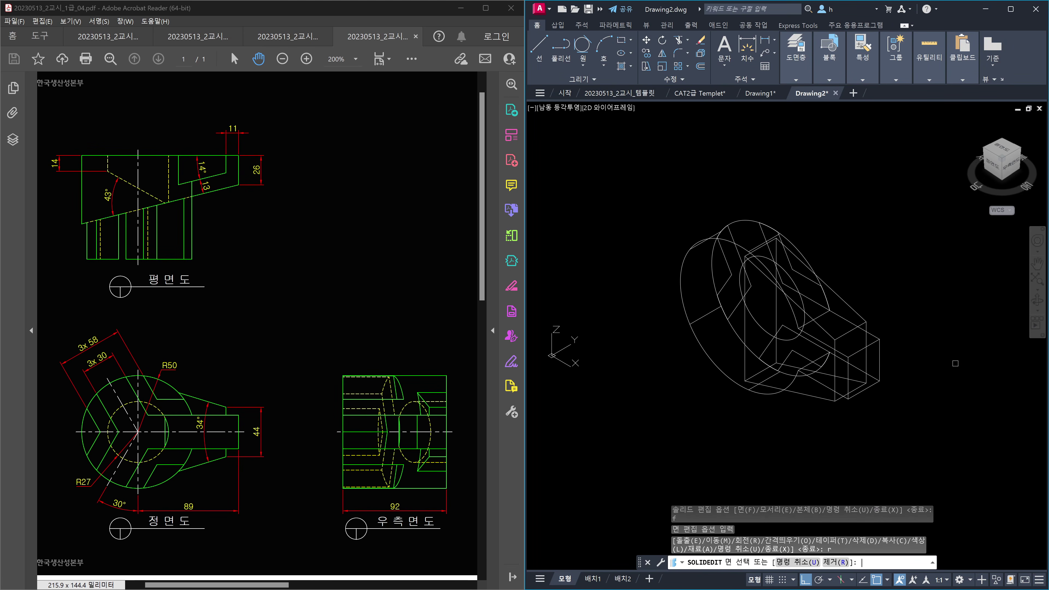
scroll(887, 372, "up", 5)
middle_click_drag(746, 409, 922, 402)
left_click(921, 402)
scroll(921, 402, "down", 5)
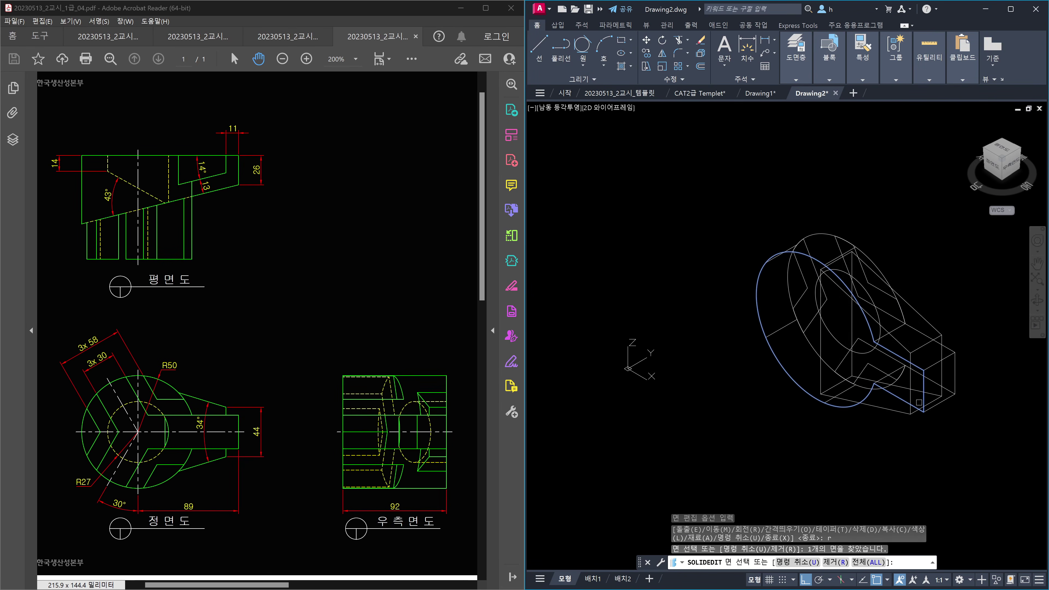
scroll(899, 357, "up", 2)
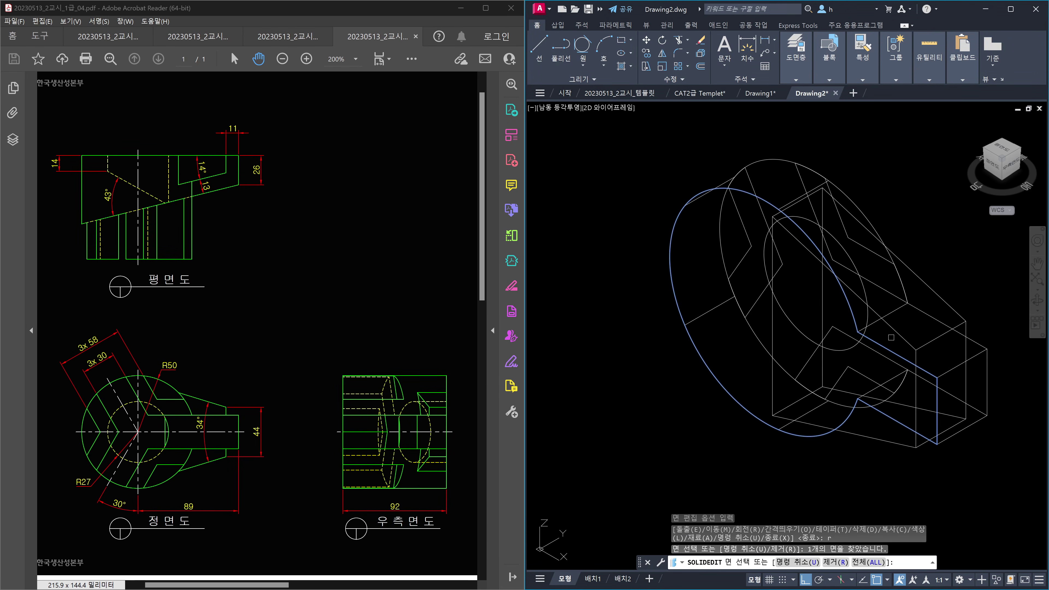
left_click(890, 337)
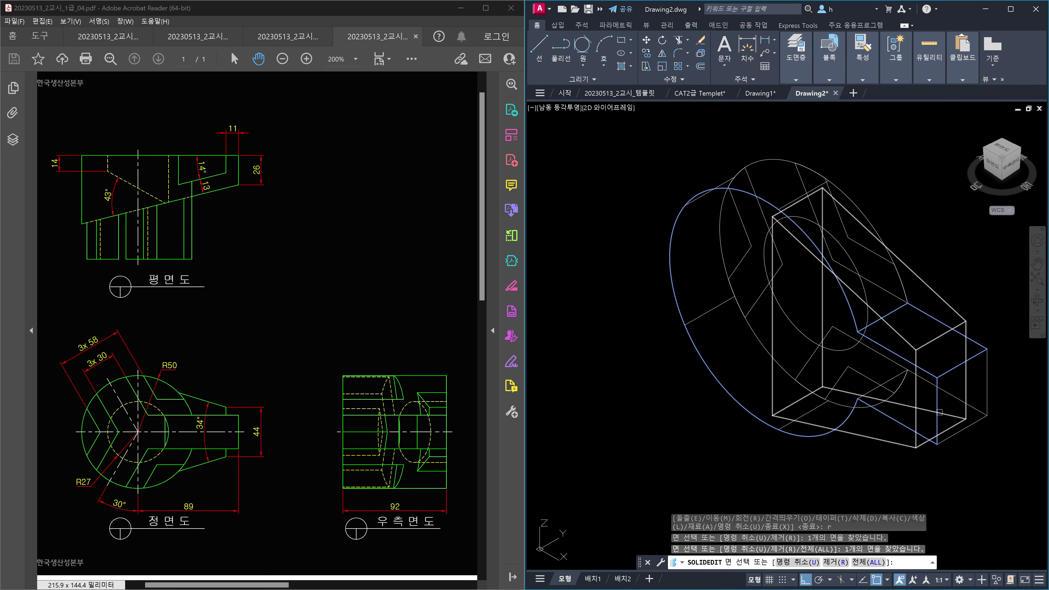
left_click(889, 336)
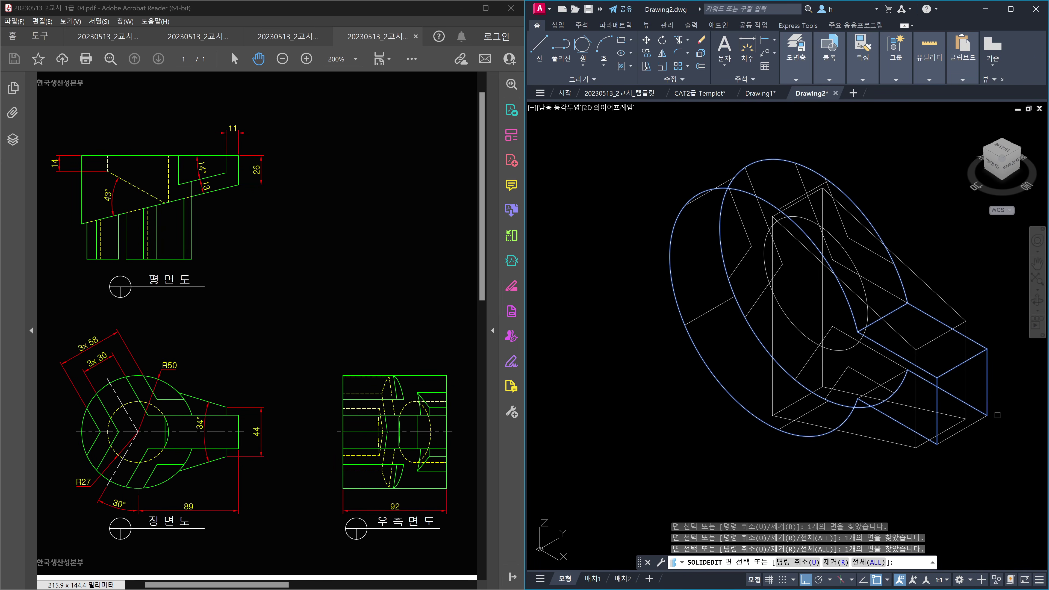
key("Escape")
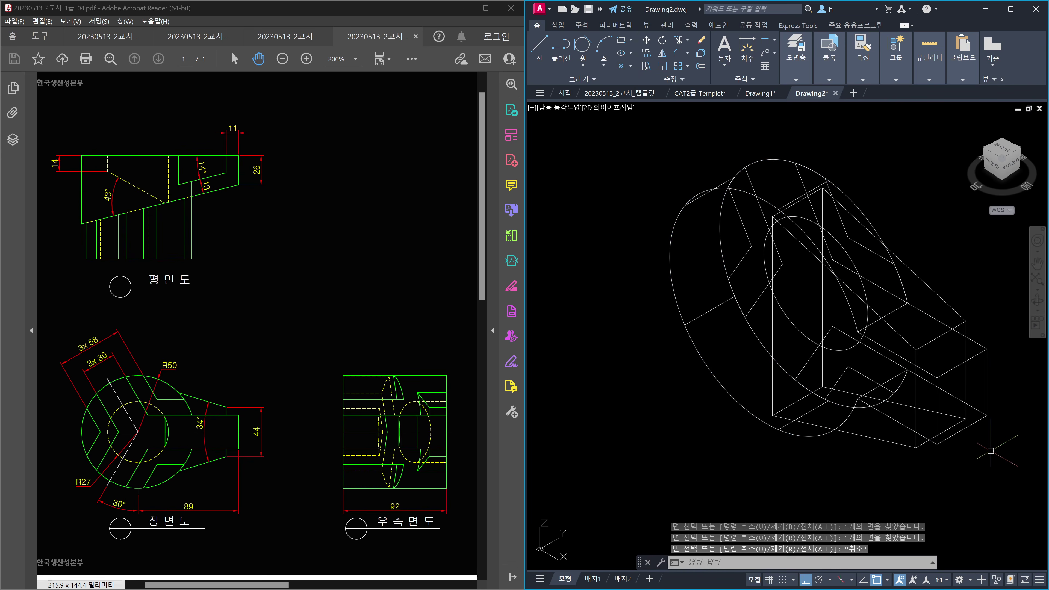
left_click(899, 333)
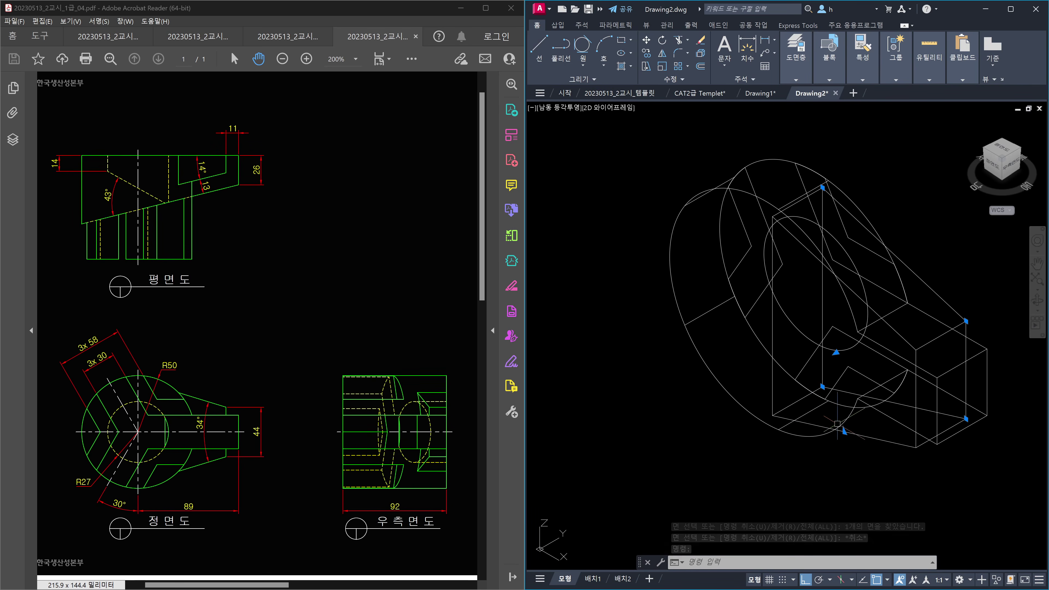
key("Escape")
key("Escape")
Step: Set up a SOLIDEDIT face rotation of the arc-and-arm solid's front face, with the axis starting at the arm end's upper front corner
type("solidedit")
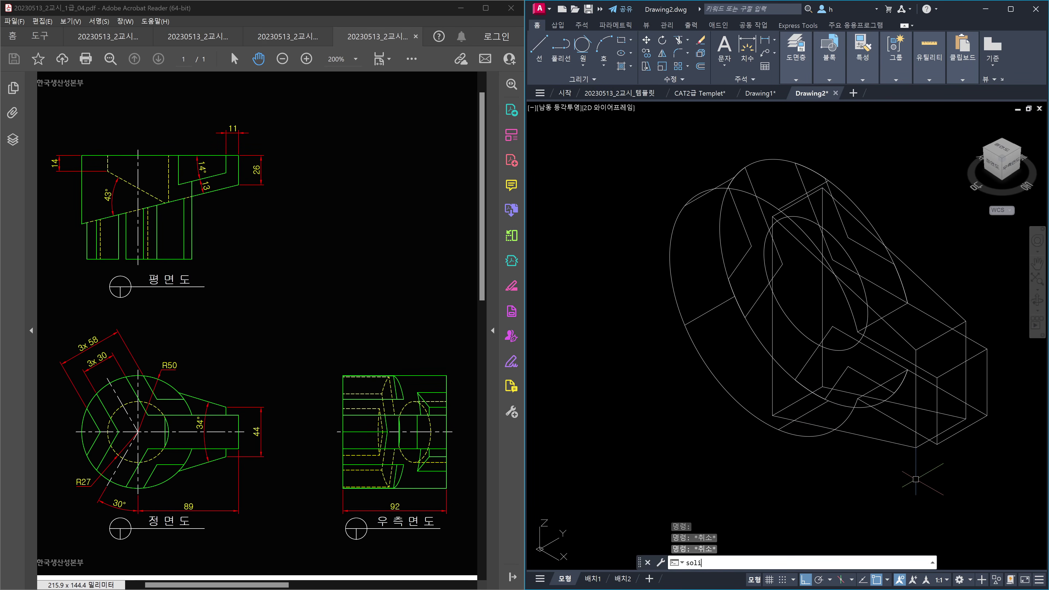
key("Return")
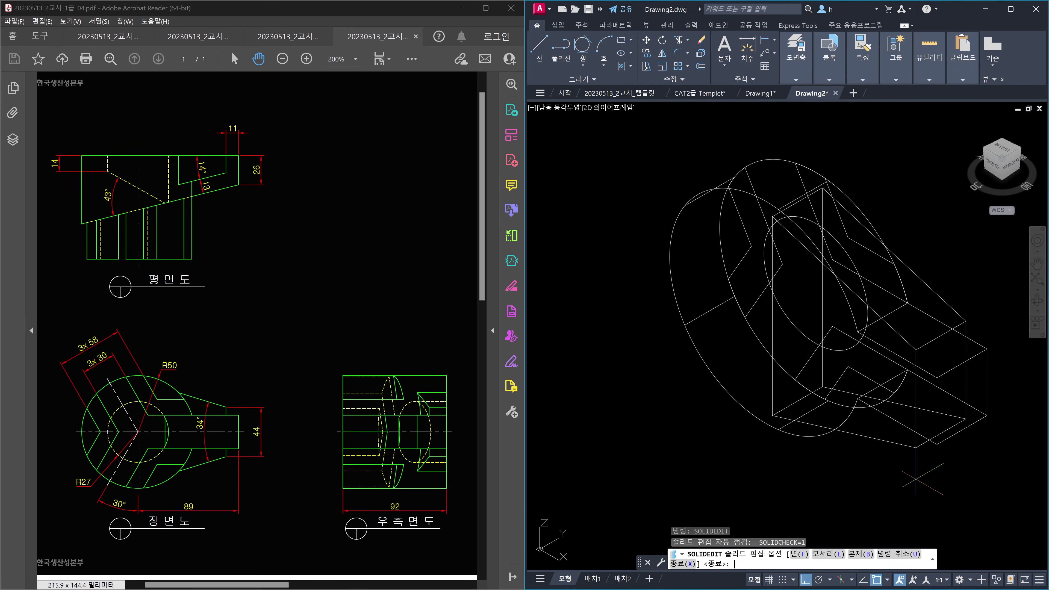
type("f")
key("Return")
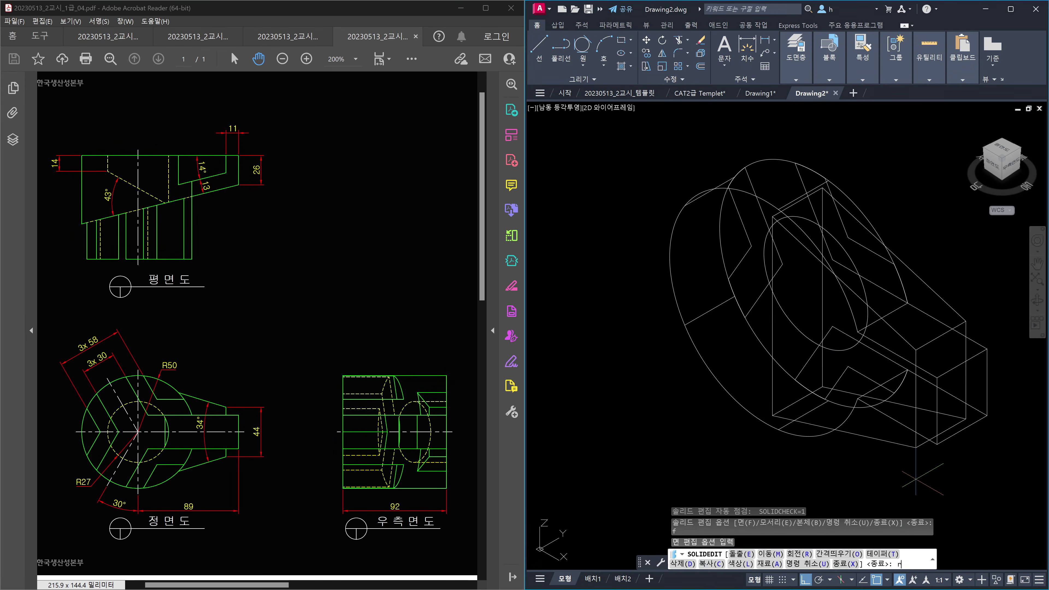
type("r")
key("Return")
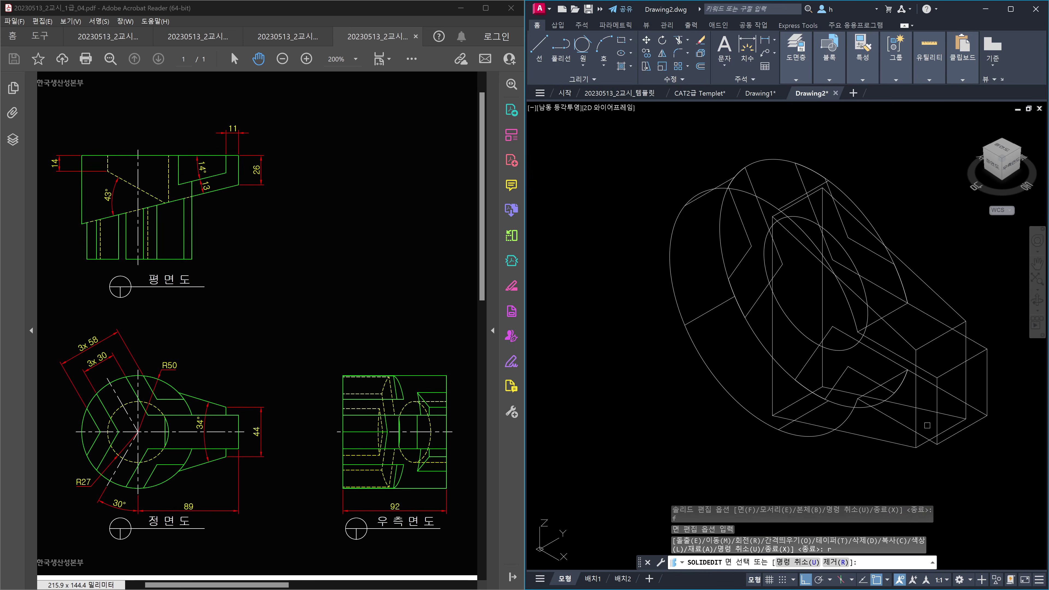
left_click(926, 425)
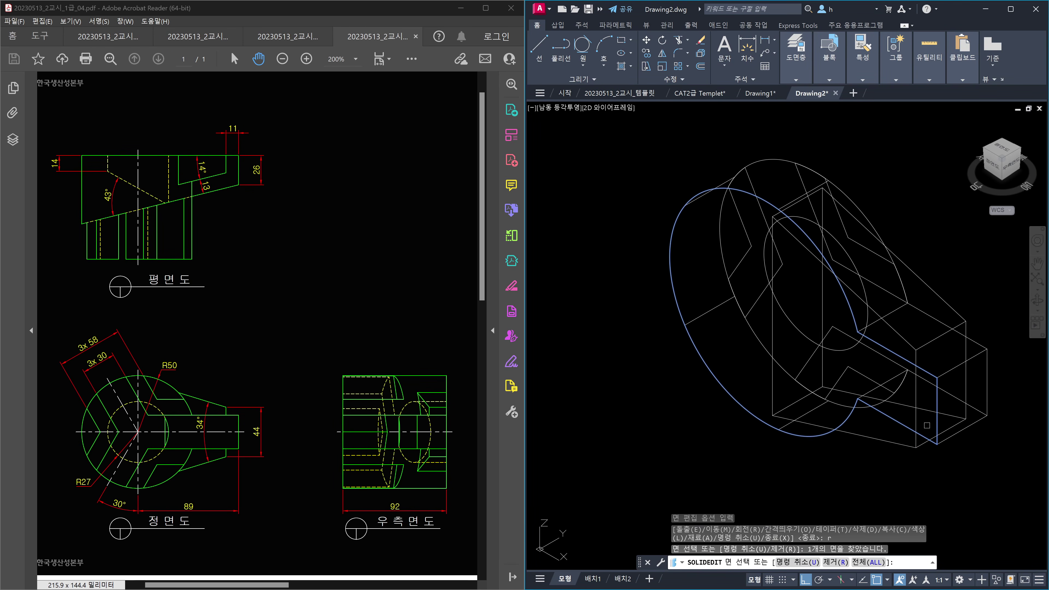
key("Return")
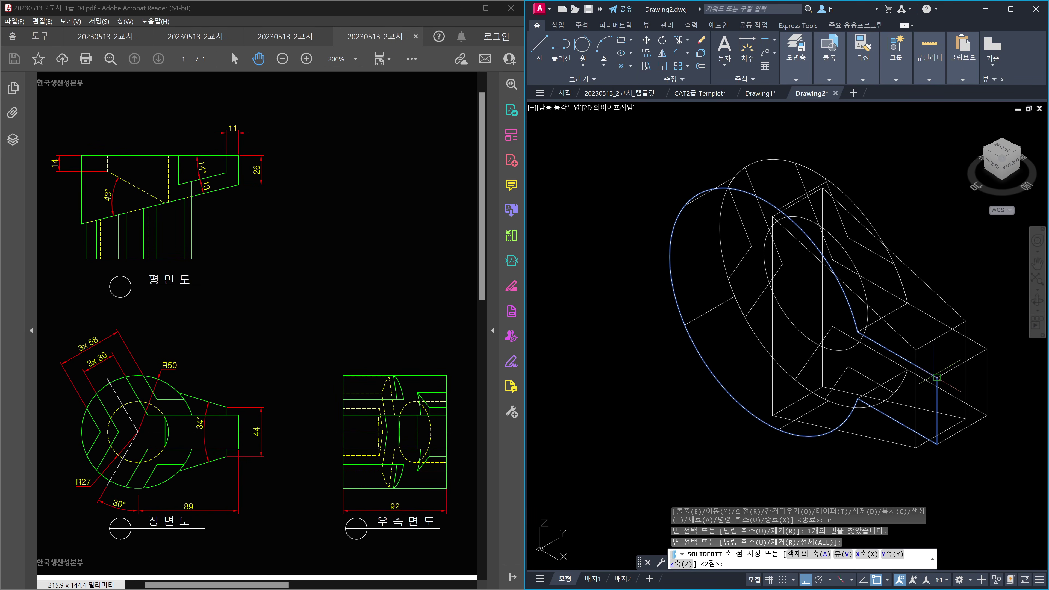
left_click(937, 377)
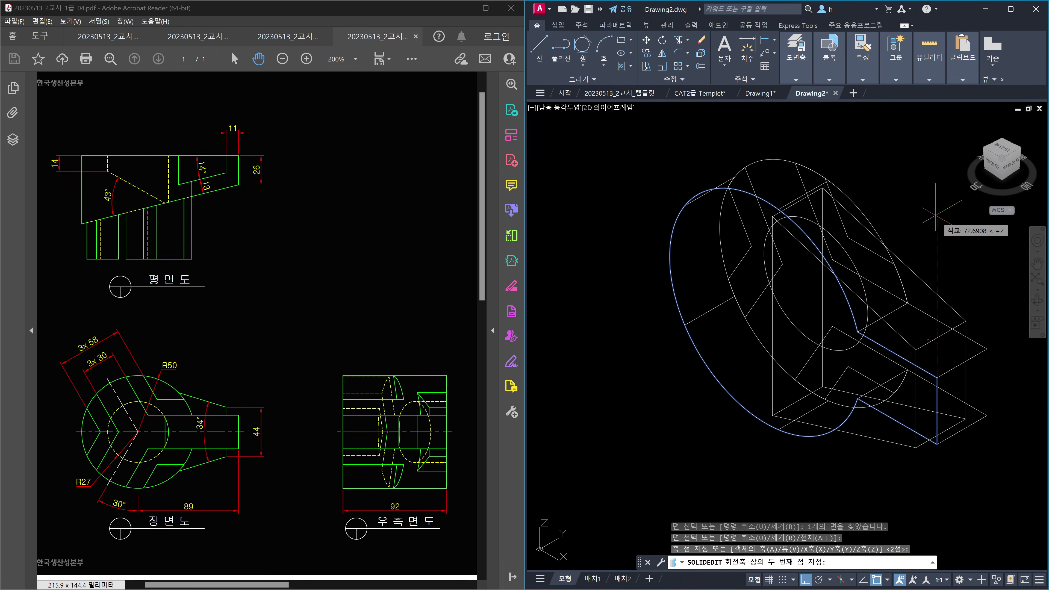
left_click_drag(949, 370, 942, 380)
left_click_drag(956, 207, 975, 215)
left_click_drag(922, 333, 922, 255)
mouse_move(168, 226)
left_mouse_down()
mouse_move(126, 229)
mouse_move(159, 211)
left_mouse_up()
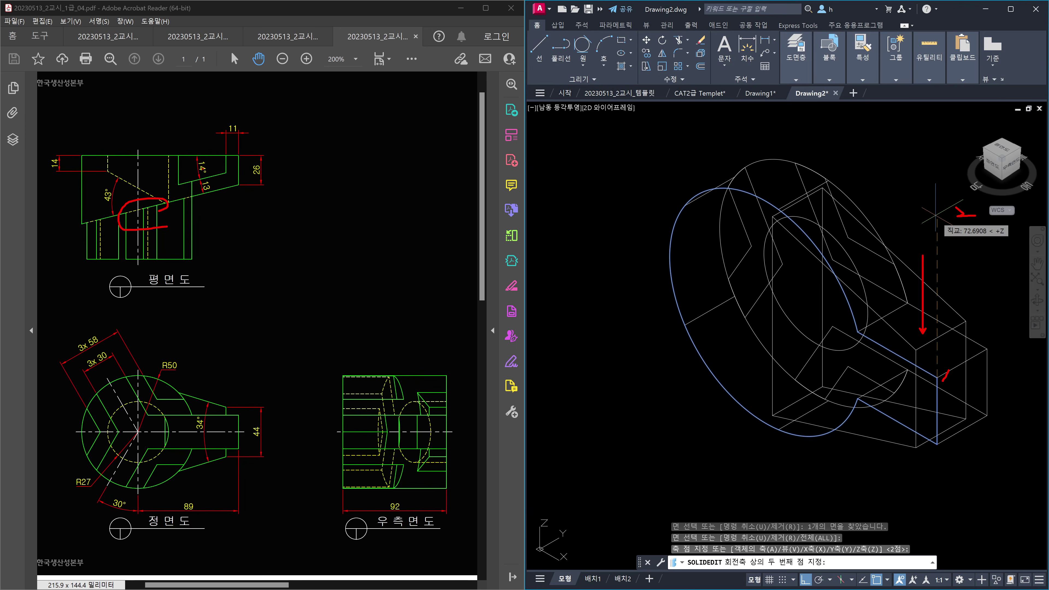
mouse_move(200, 161)
left_mouse_down()
mouse_move(201, 182)
mouse_move(218, 176)
left_mouse_up()
key("Escape")
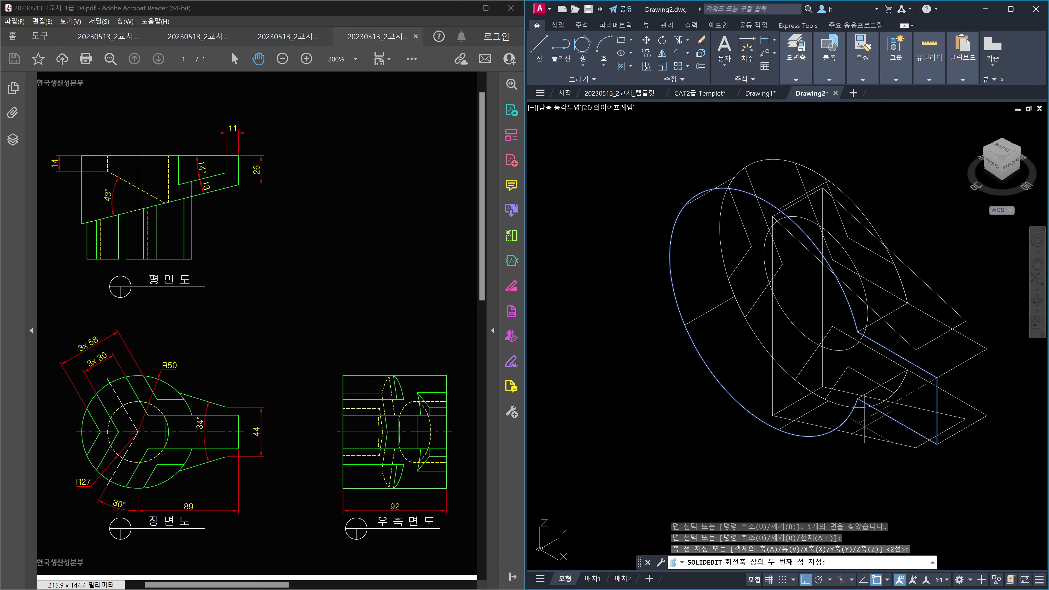
Step: Complete the vertical rotation axis along +Z and rotate the arc-and-arm solid's front face by 14 degrees
left_click(934, 216)
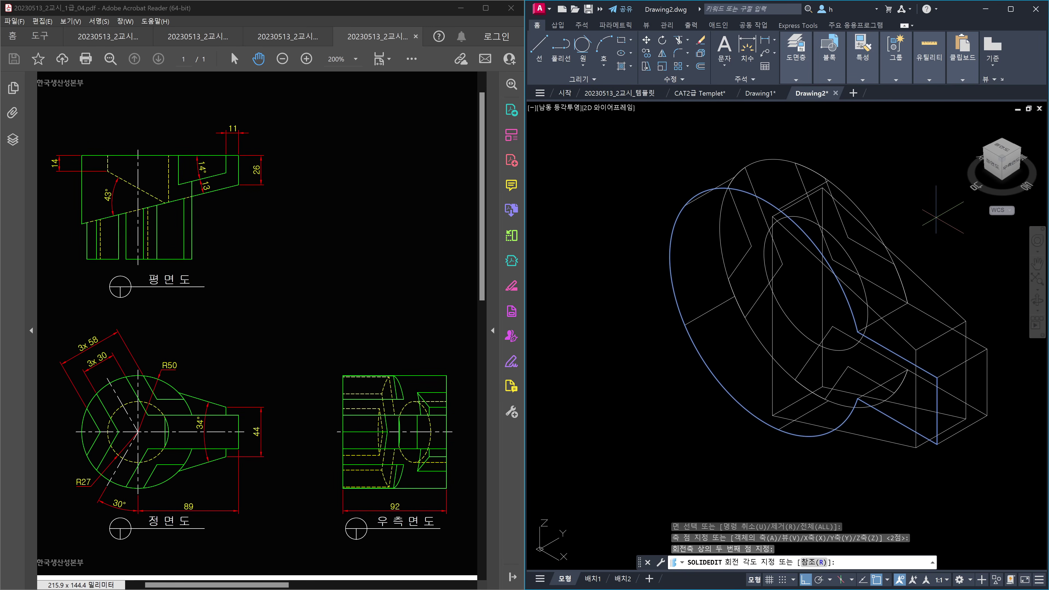
key("Return")
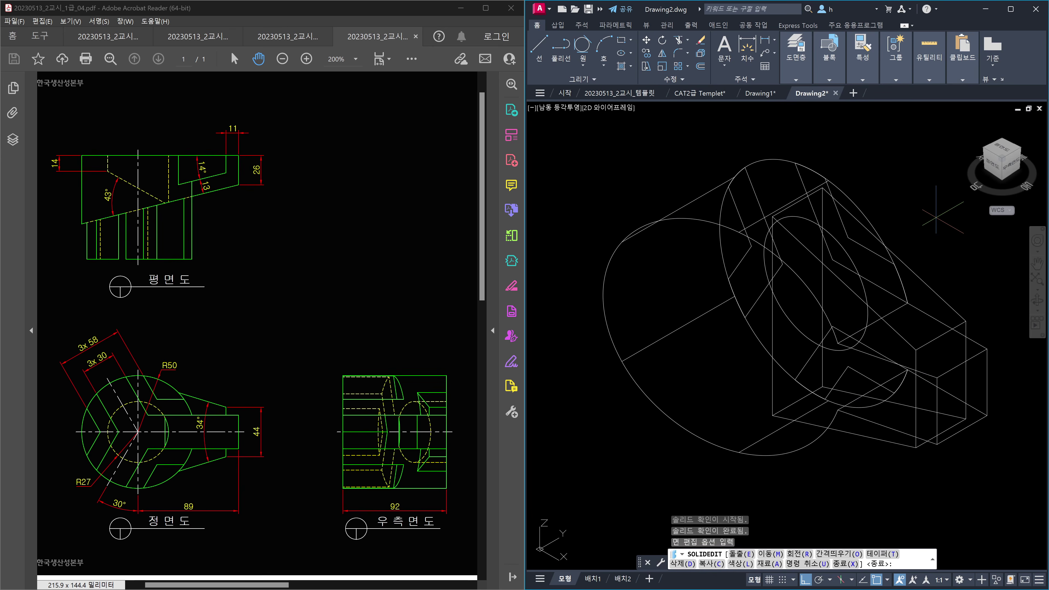
left_click(1006, 153)
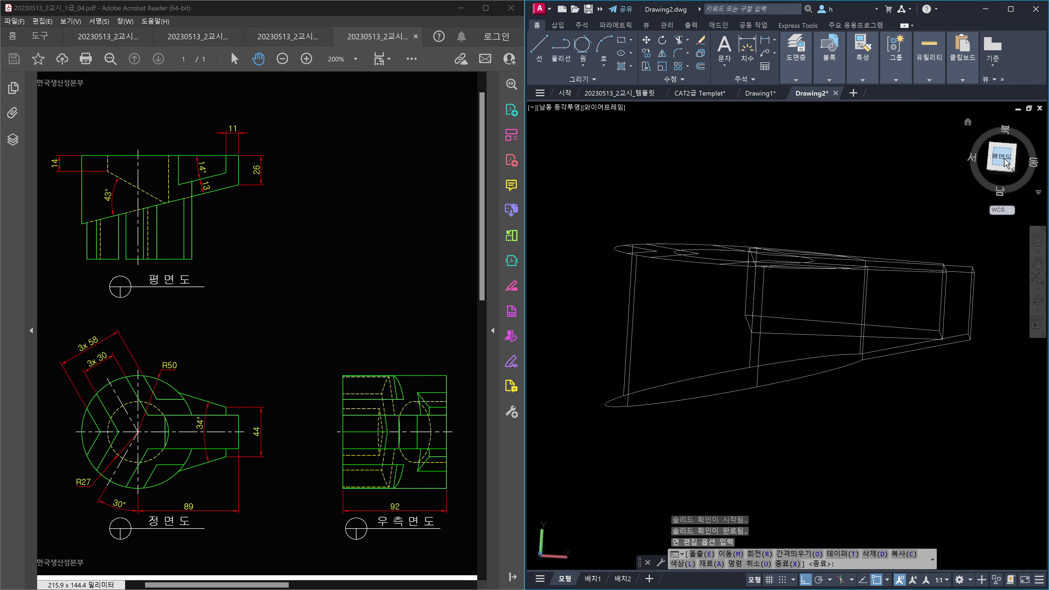
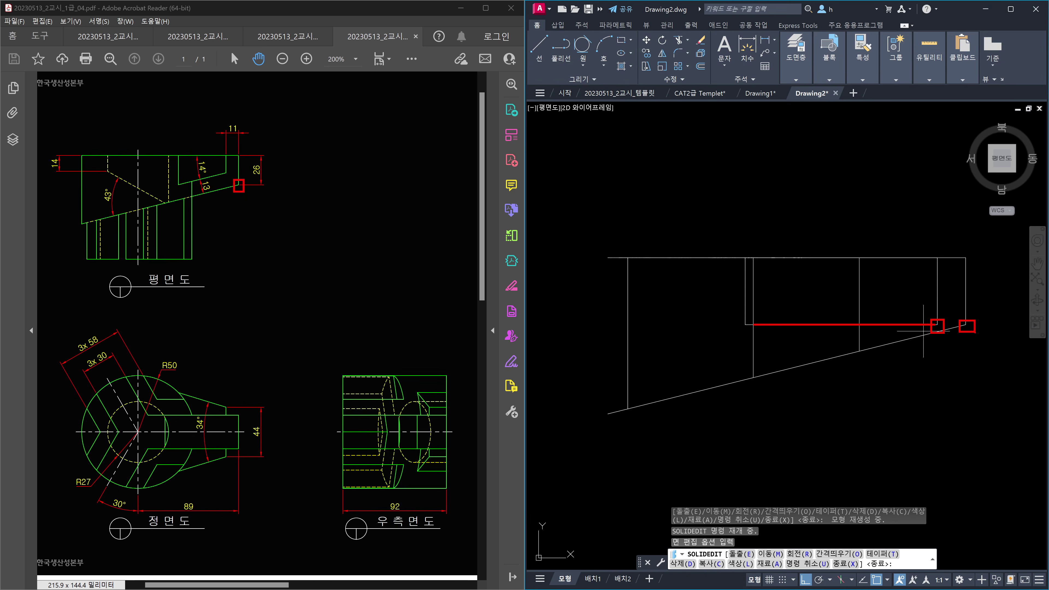
left_click(1014, 170)
key("Escape")
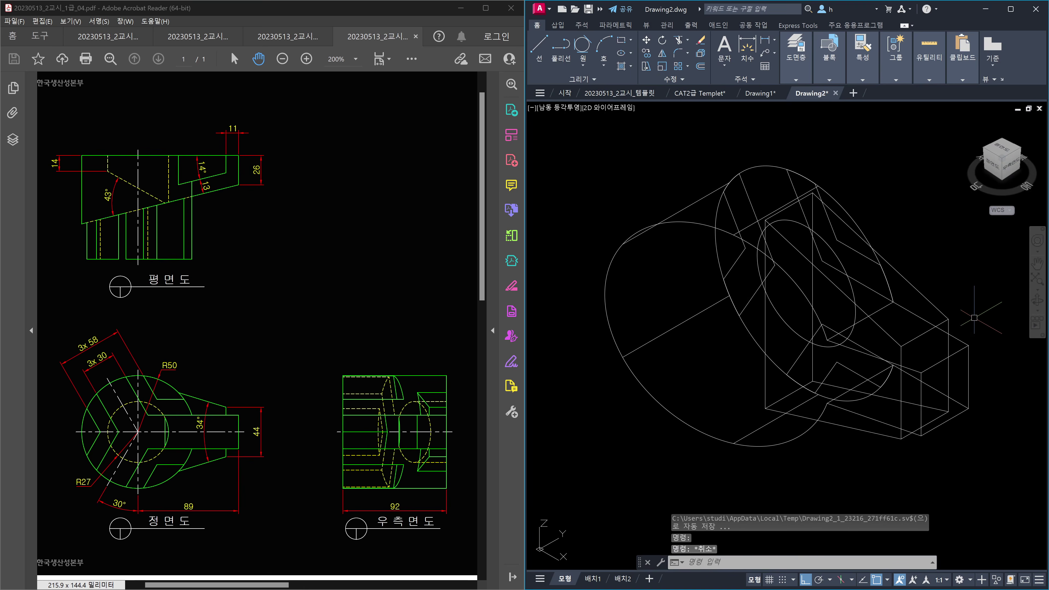
Step: Rotate the trapezoid solid's front face by 14 degrees about a vertical axis through the arm end's upper front corner
type("SOLIDe")
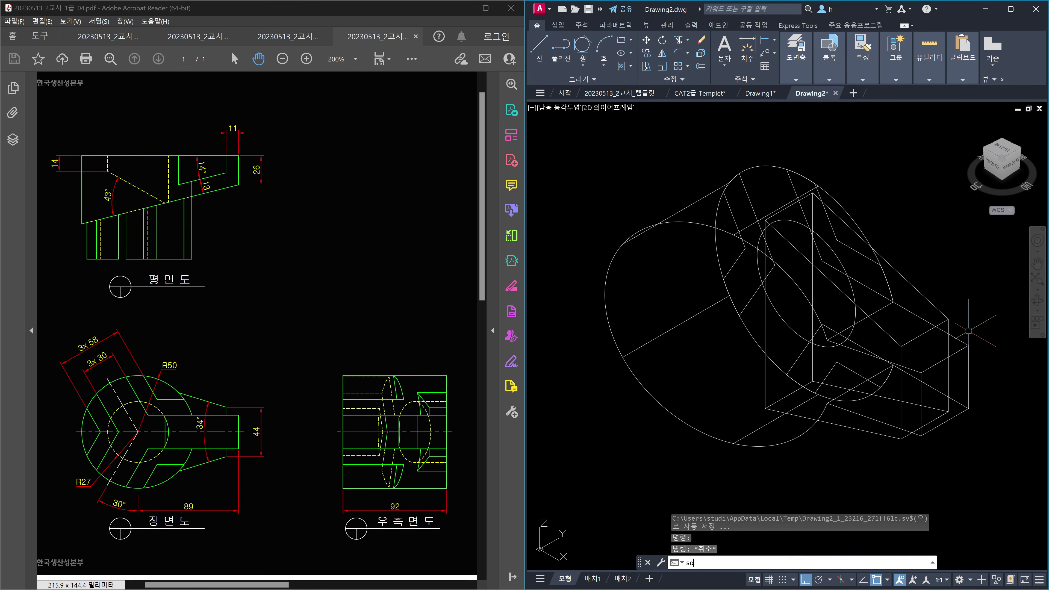
type("dit")
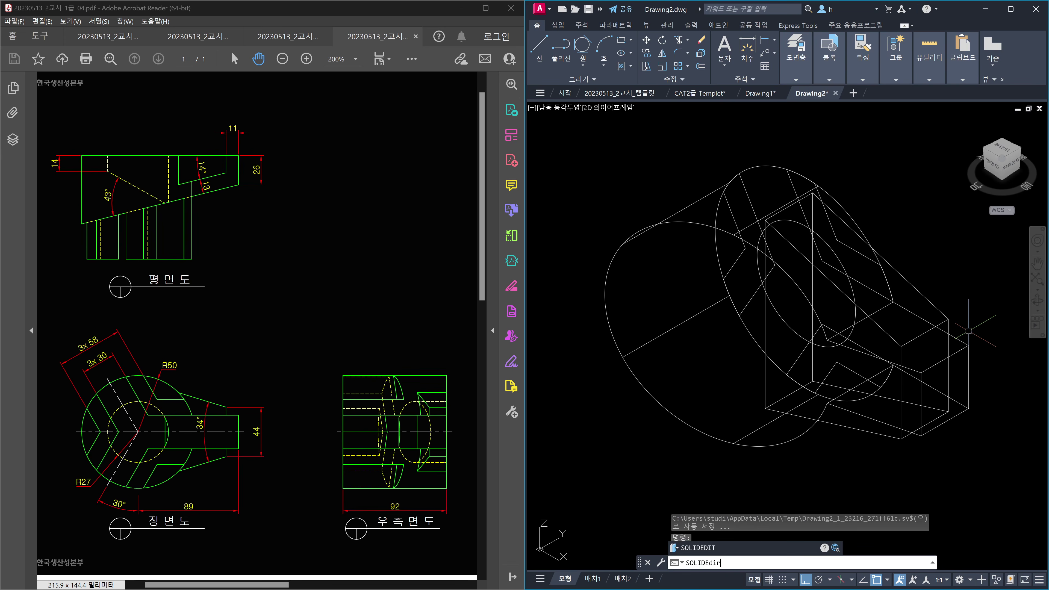
key("Return")
type("f")
key("Return")
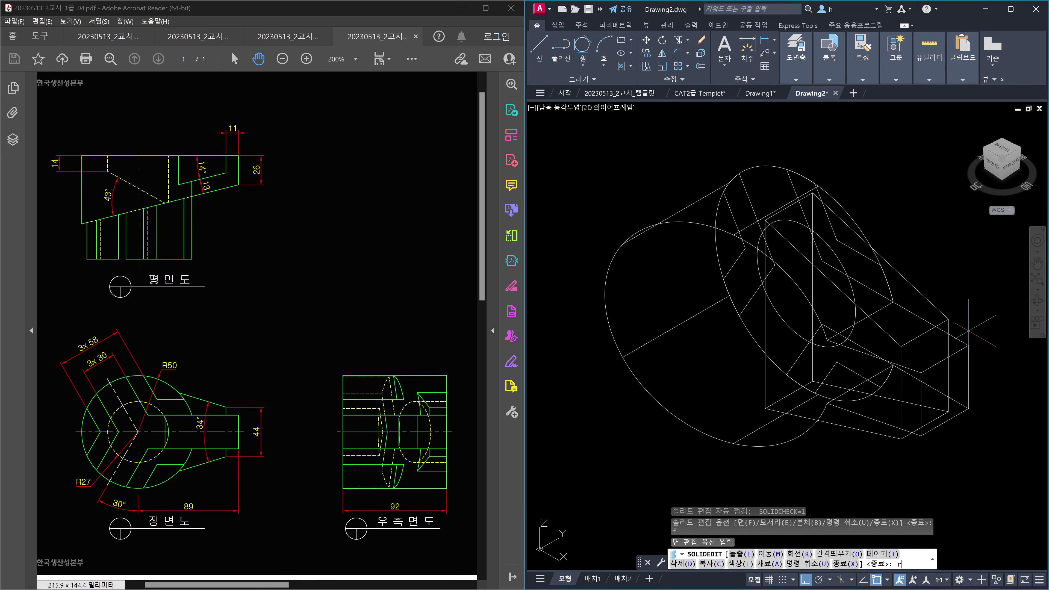
type("r")
key("Return")
left_click(876, 341)
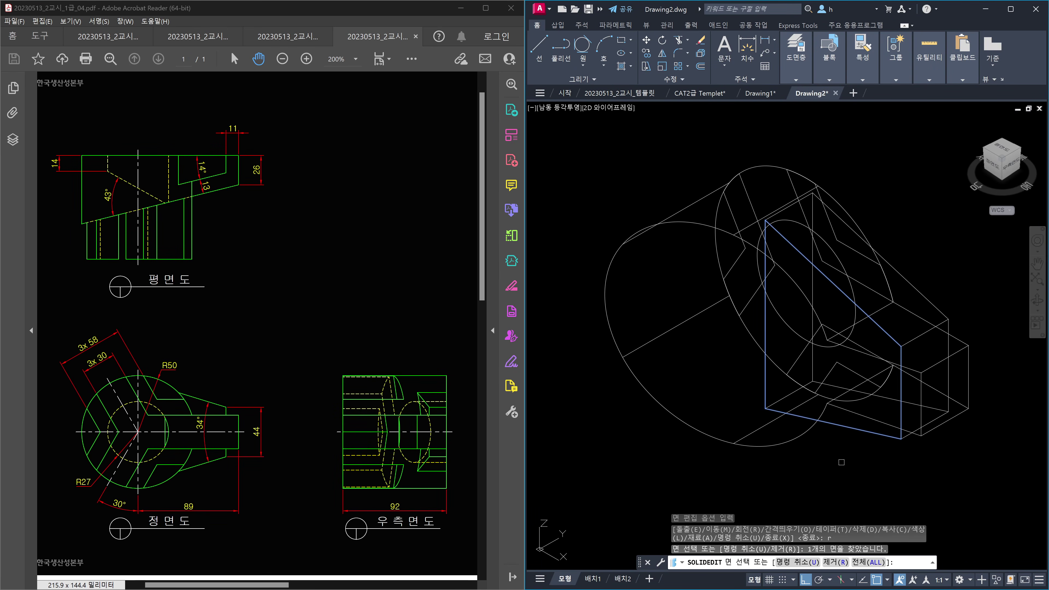
key("Return")
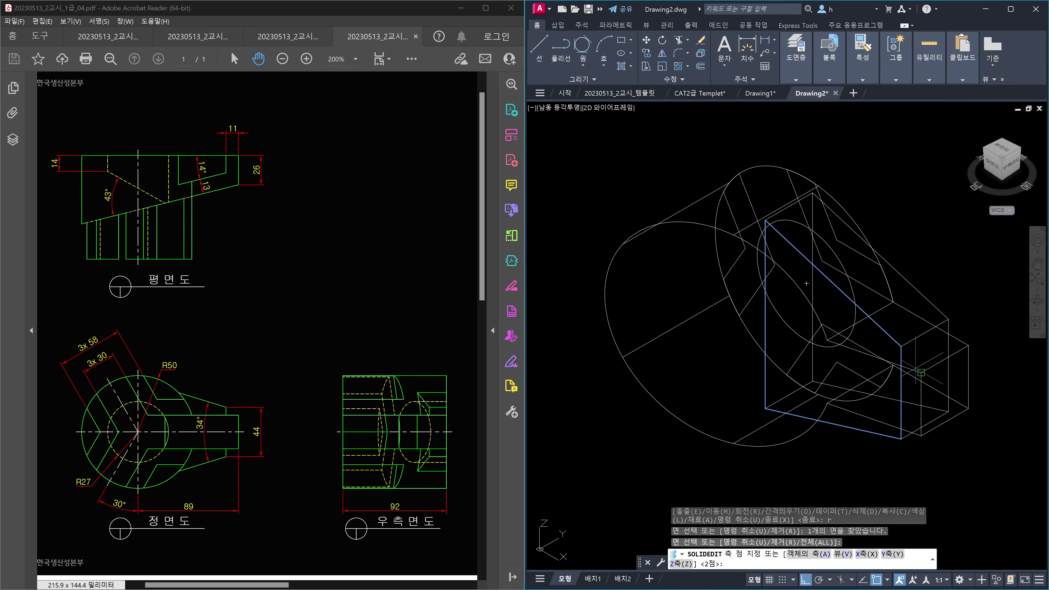
left_click(921, 372)
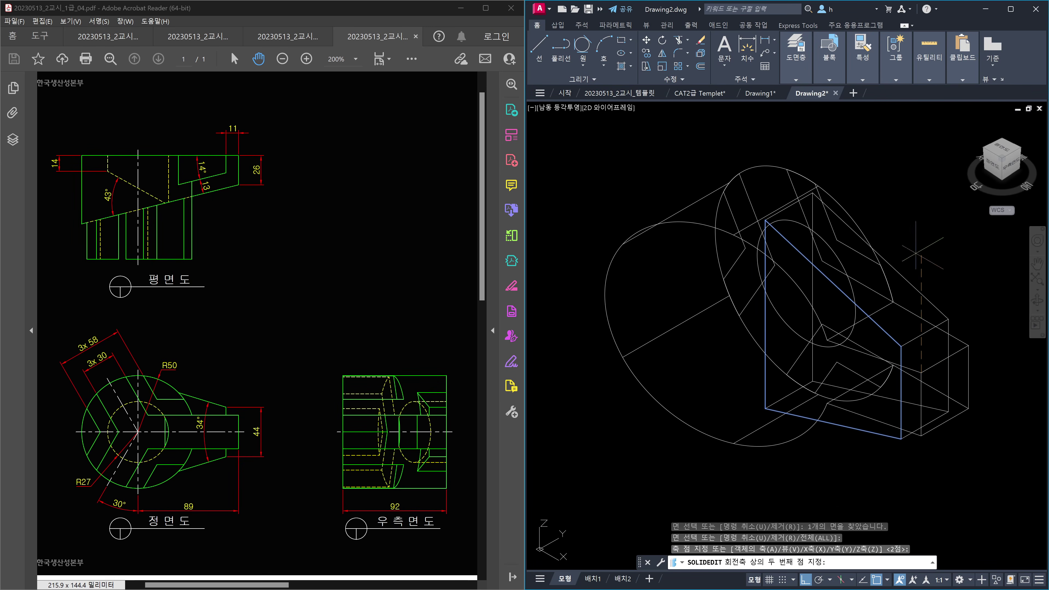
left_click(922, 188)
type("14")
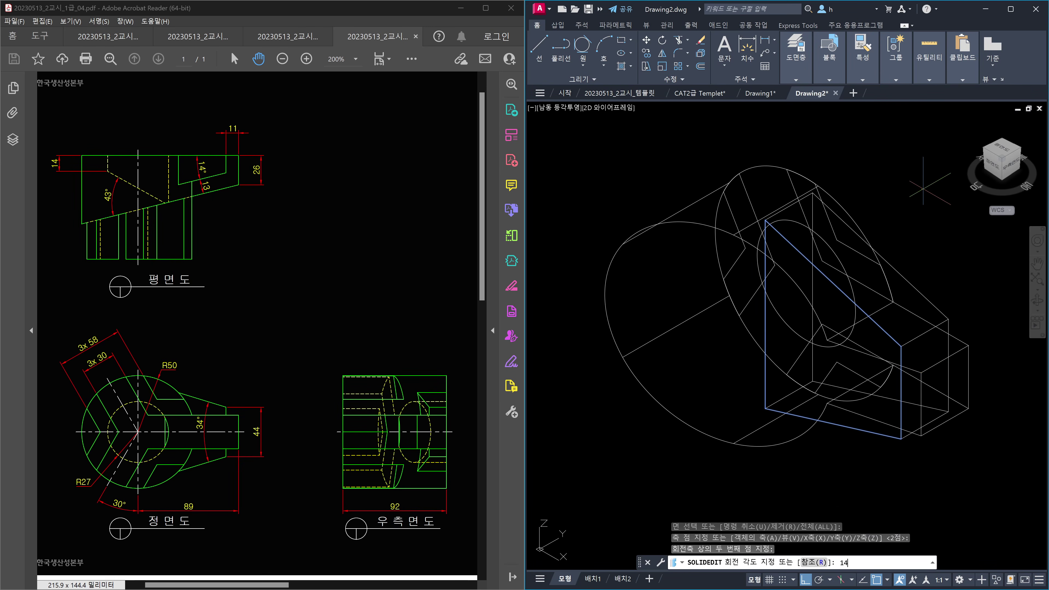
key("Return")
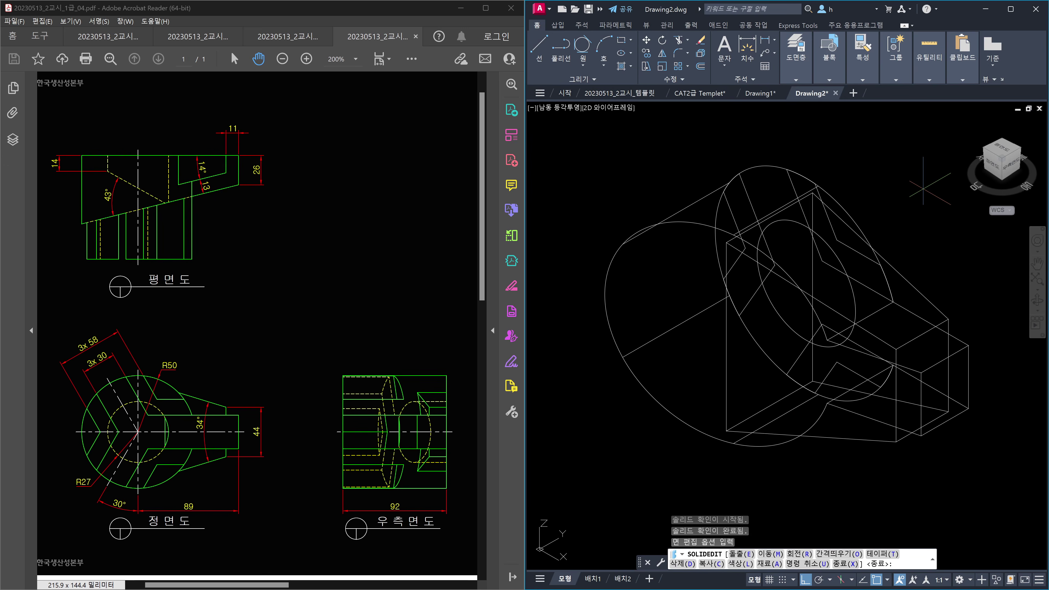
key("Escape")
Step: Try to offset the trapezoid solid's sloped front face inward by -13 mm with SOLIDEDIT
left_click_drag(998, 150, 1001, 153)
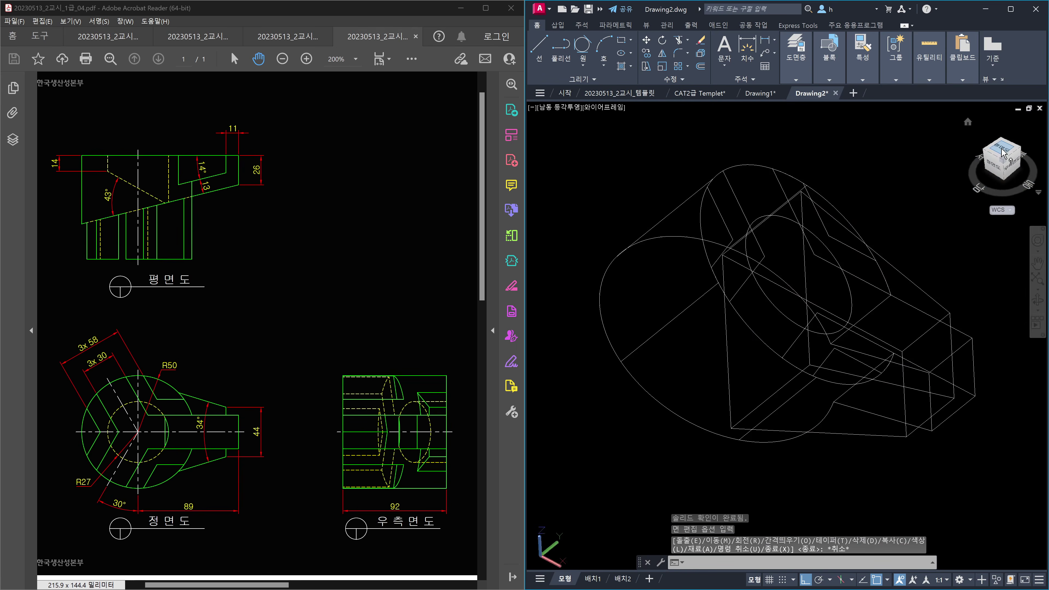
left_click(1001, 153)
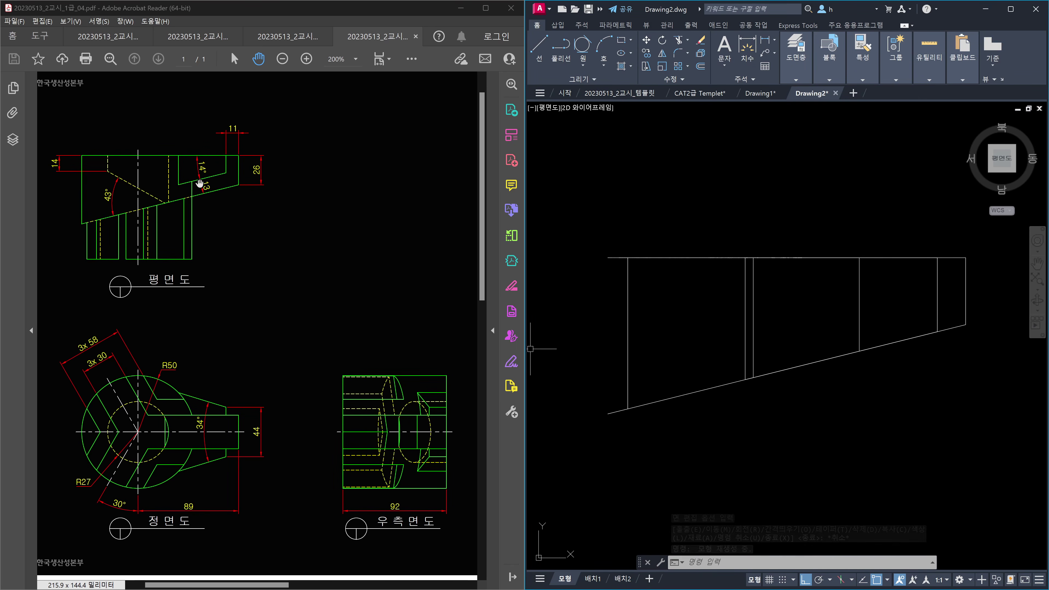
middle_click_drag(947, 416, 949, 289, "shift")
mouse_move(959, 364)
middle_mouse_down()
mouse_move(910, 410)
mouse_move(858, 385)
mouse_move(863, 415)
middle_mouse_up()
scroll(866, 375, "up", 2)
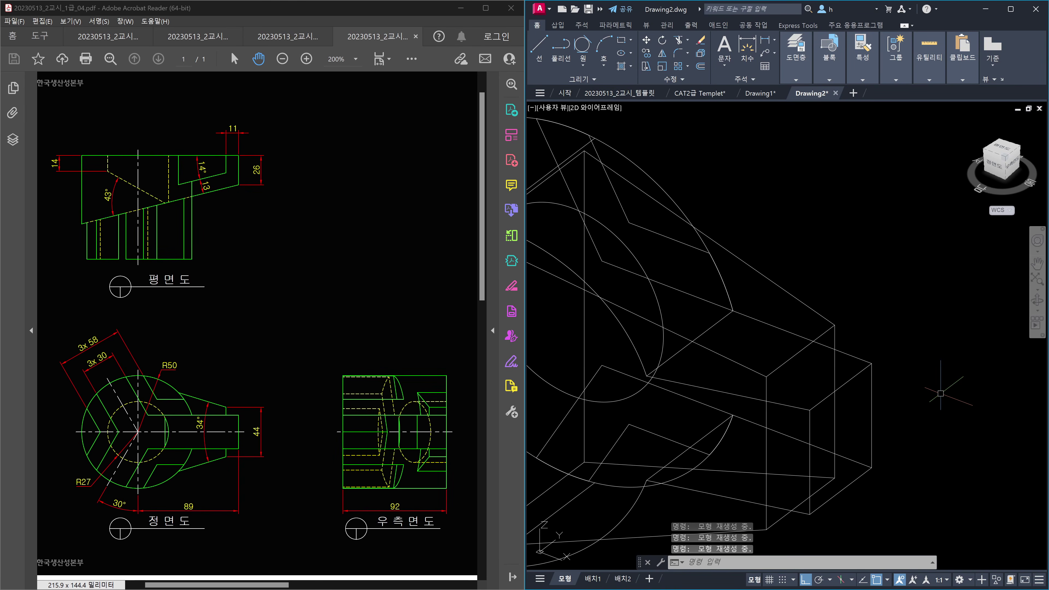
type("SOLIDE")
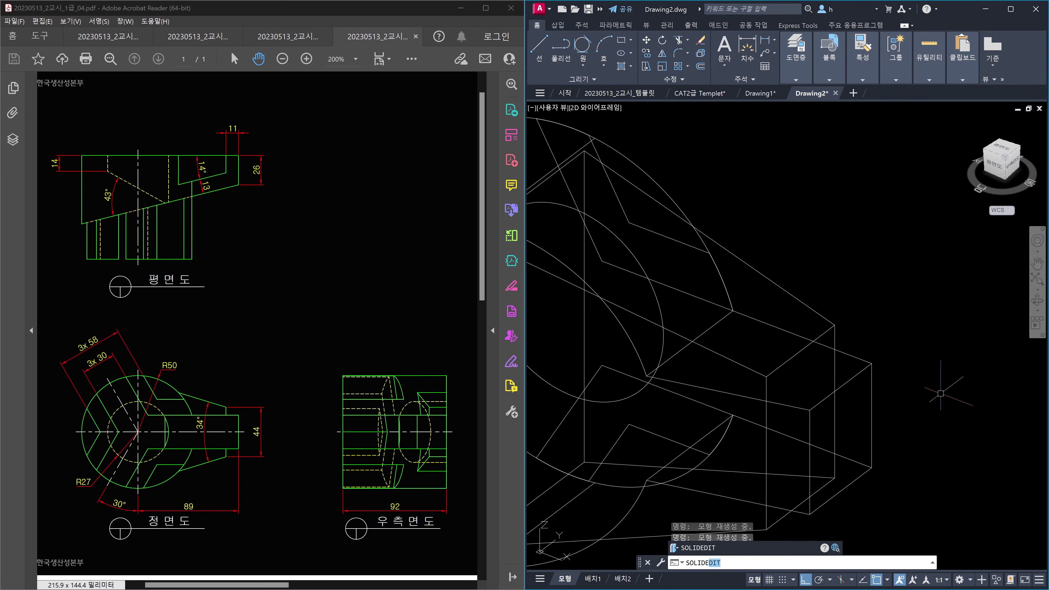
type("DIT")
key("Return")
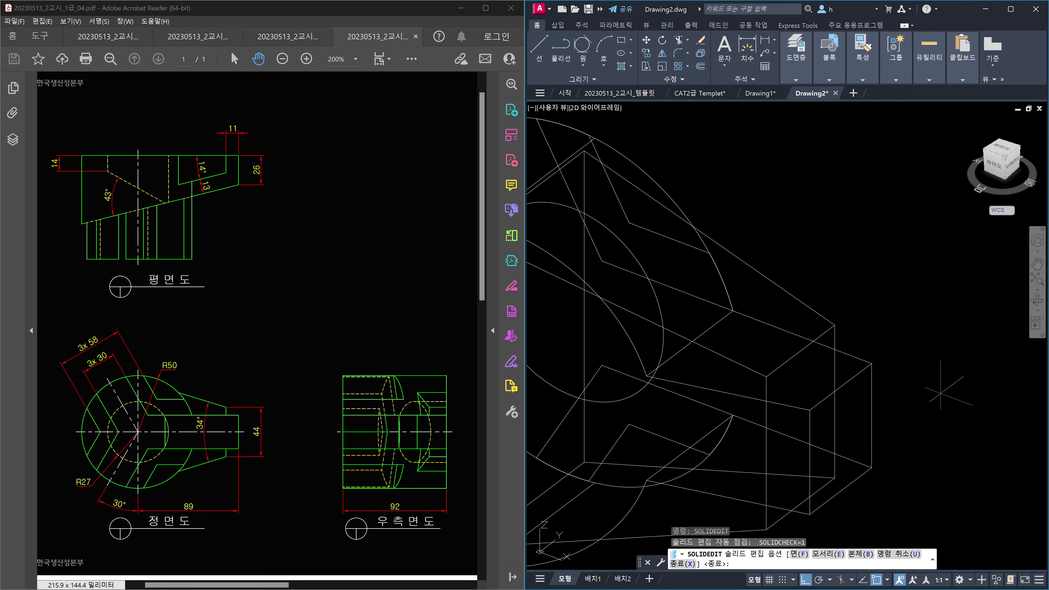
type("o")
key("Return")
type("f")
key("Return")
type("o")
key("Return")
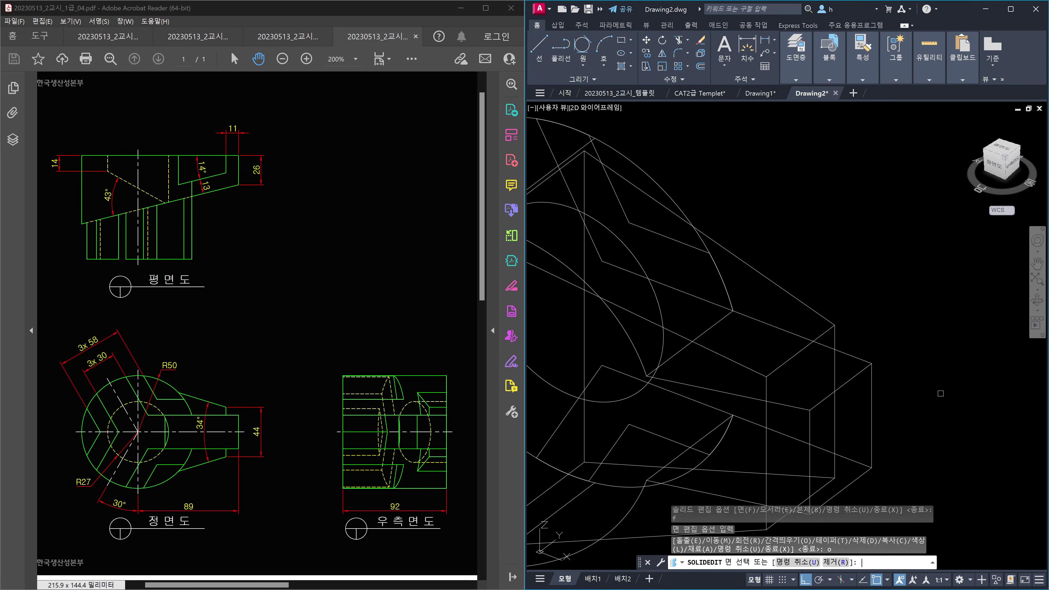
left_click(697, 364)
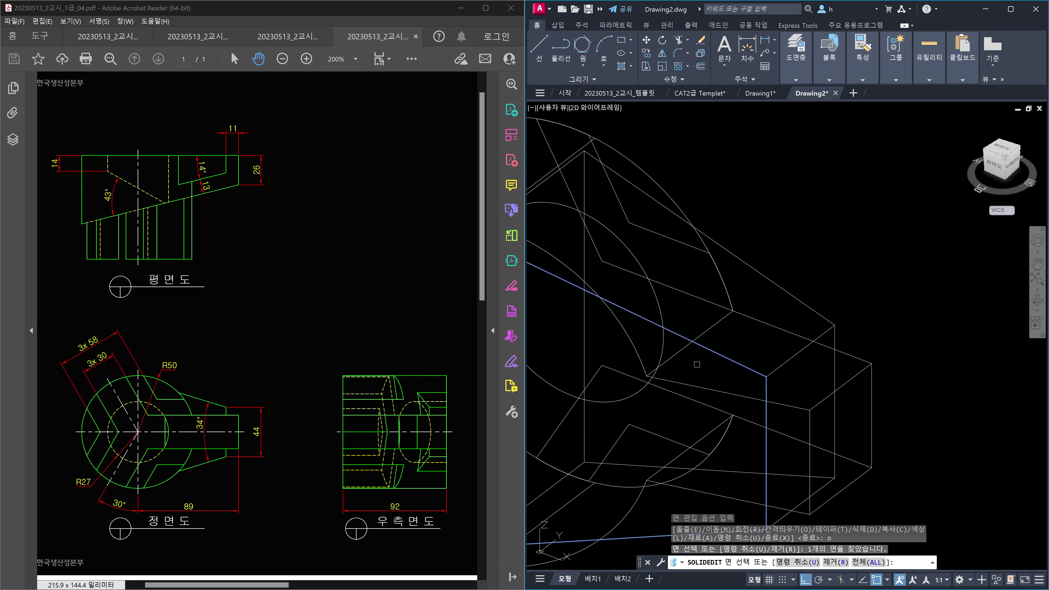
key("Return")
type("-13")
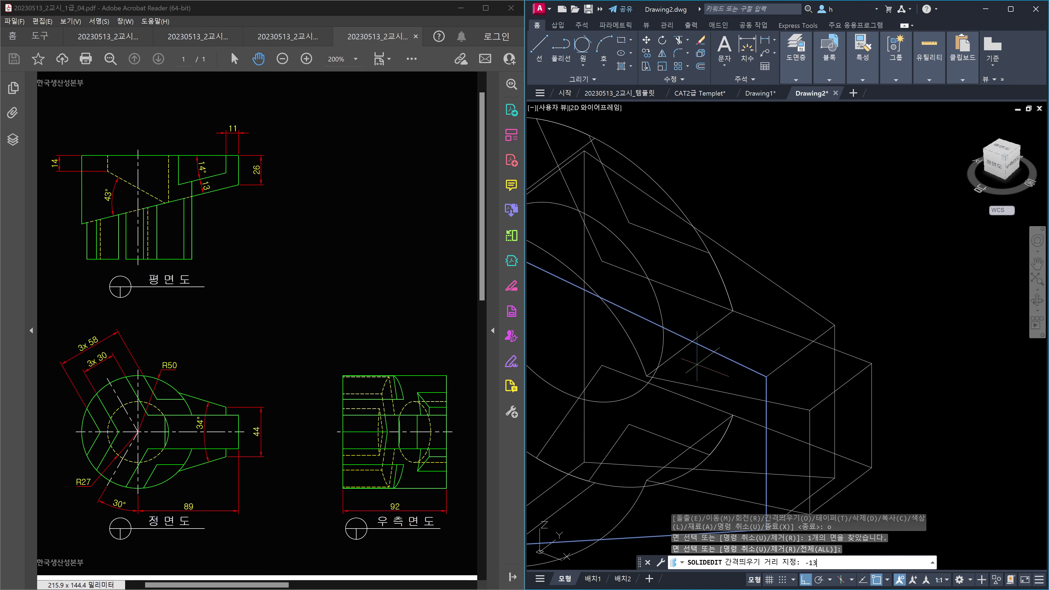
key("Return")
key("Escape")
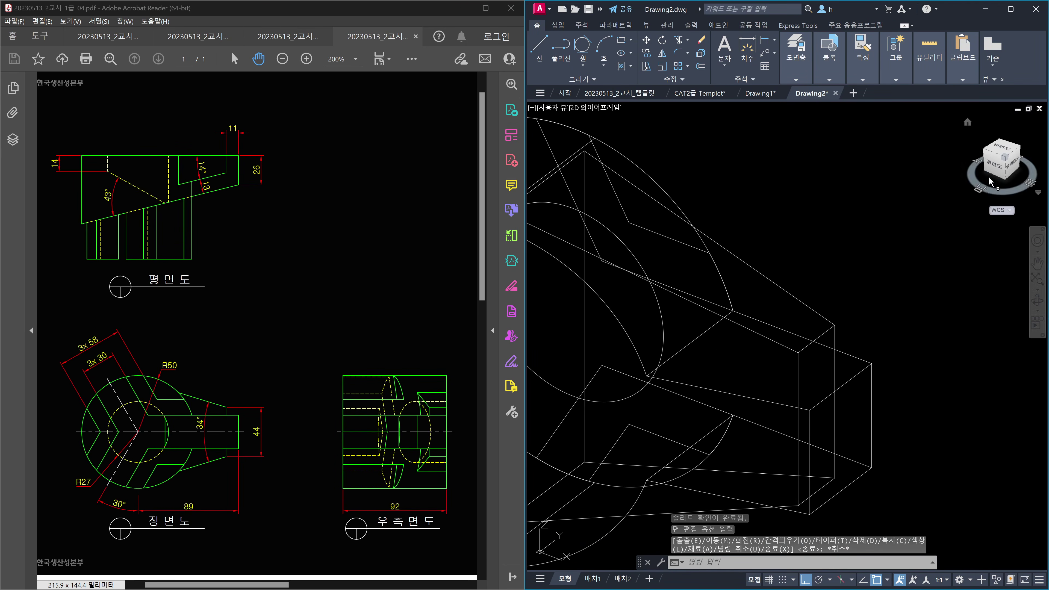
Step: Undo the offset of the trapezoid solid's front face
left_click(1001, 150)
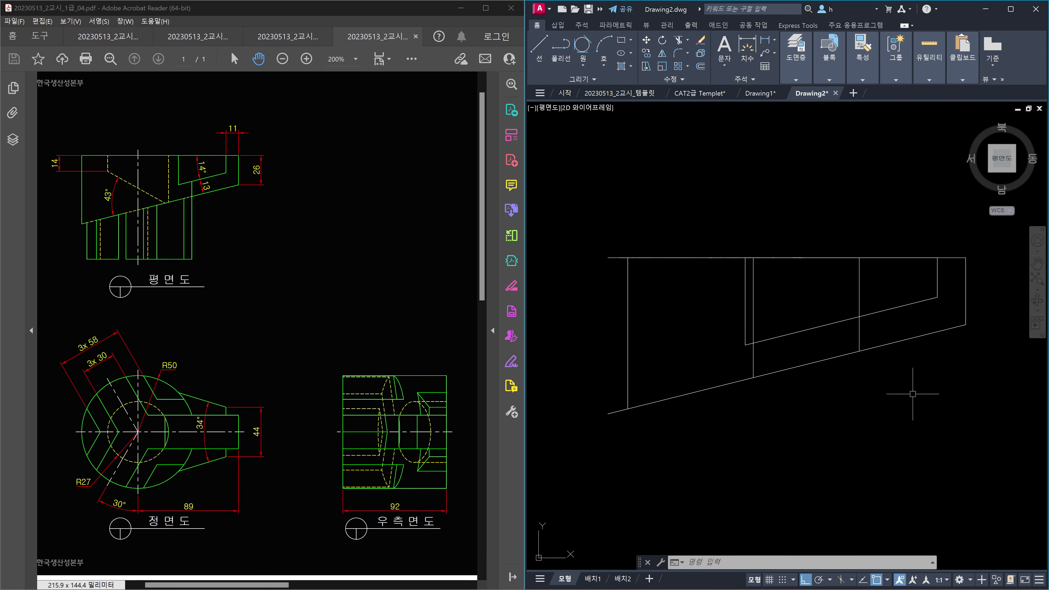
key("ctrl+z")
key("ctrl+z")
key("ctrl+z")
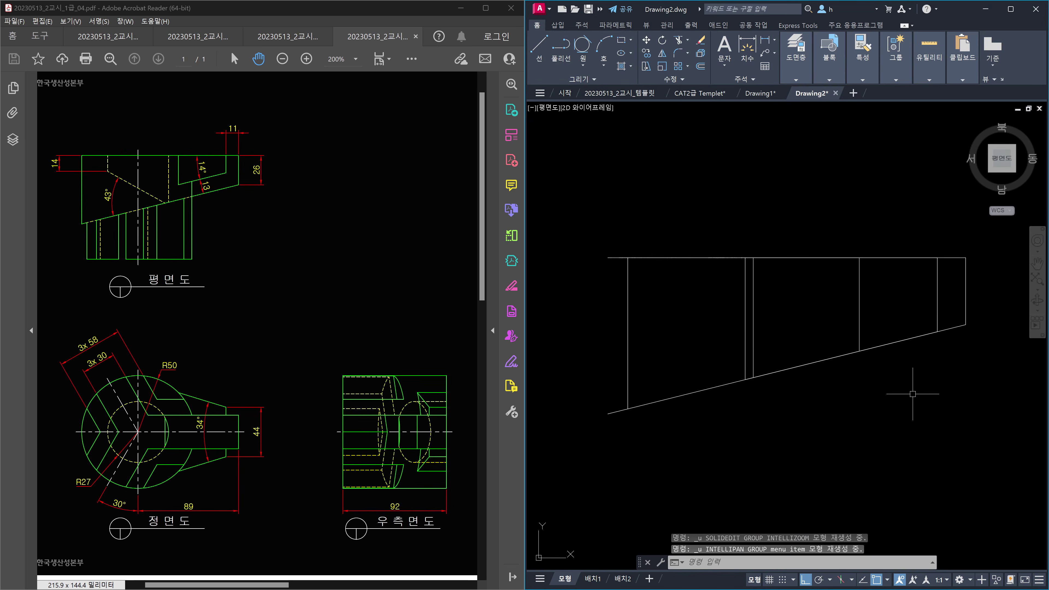
Step: Undo the 14-degree front-face rotations of both the trapezoid solid and the arc-and-arm solid
key("ctrl+z")
key("ctrl+z")
key("ctrl+z")
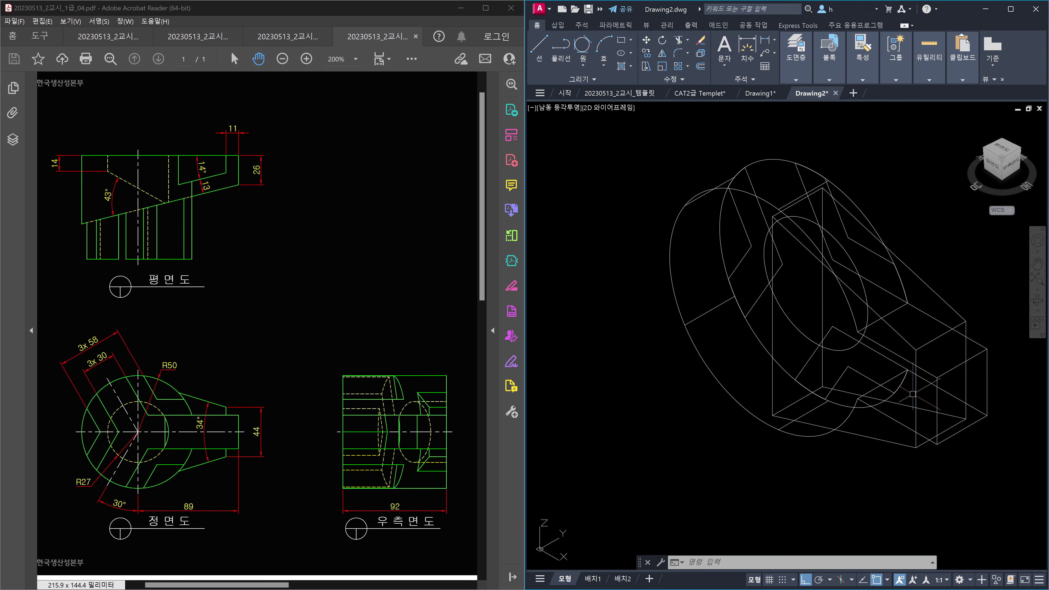
Step: Rotate the arc-and-arm solid's front face by 14 degrees about a vertical axis through the arm end's upper front corner
key("Escape")
type("solidedit")
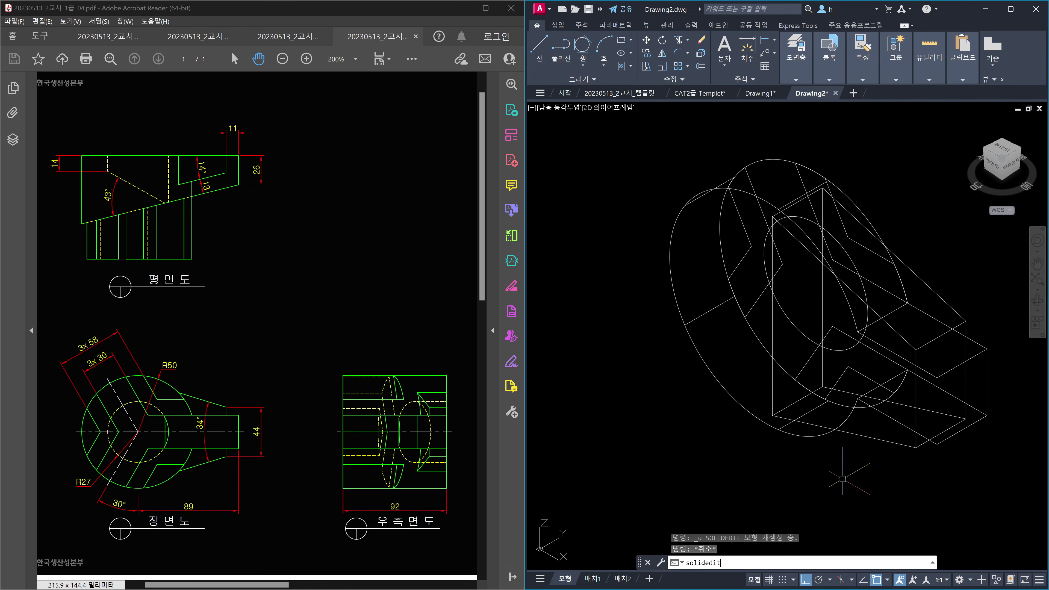
key("Return")
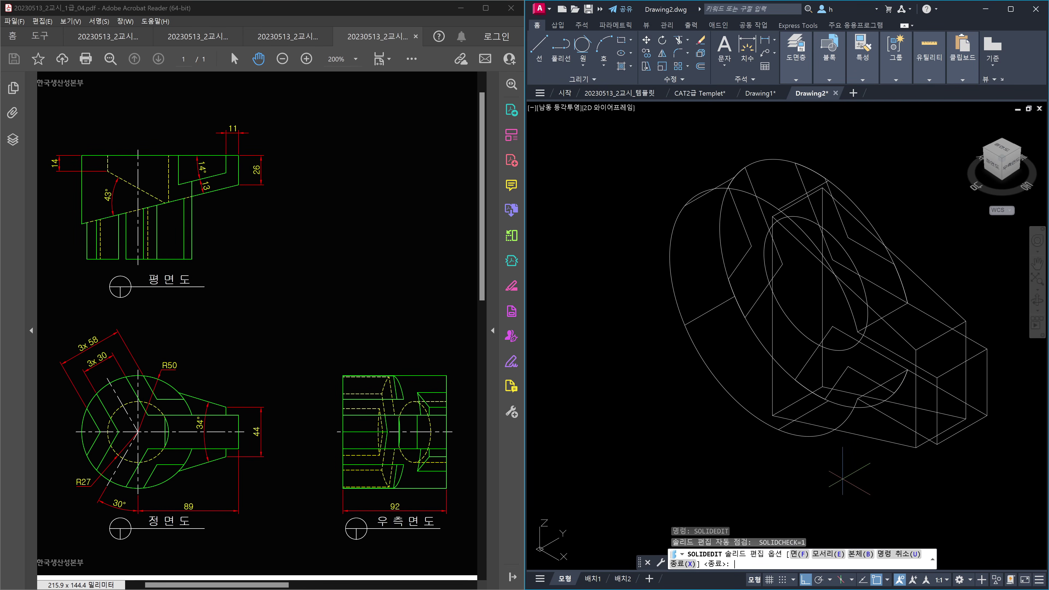
type("f")
key("Return")
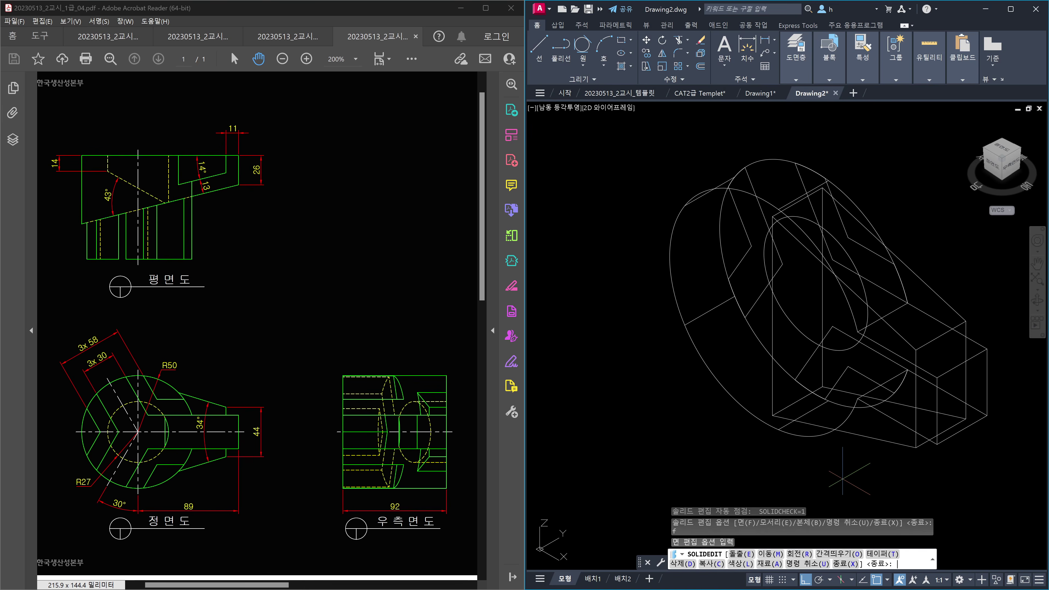
type("r")
key("Return")
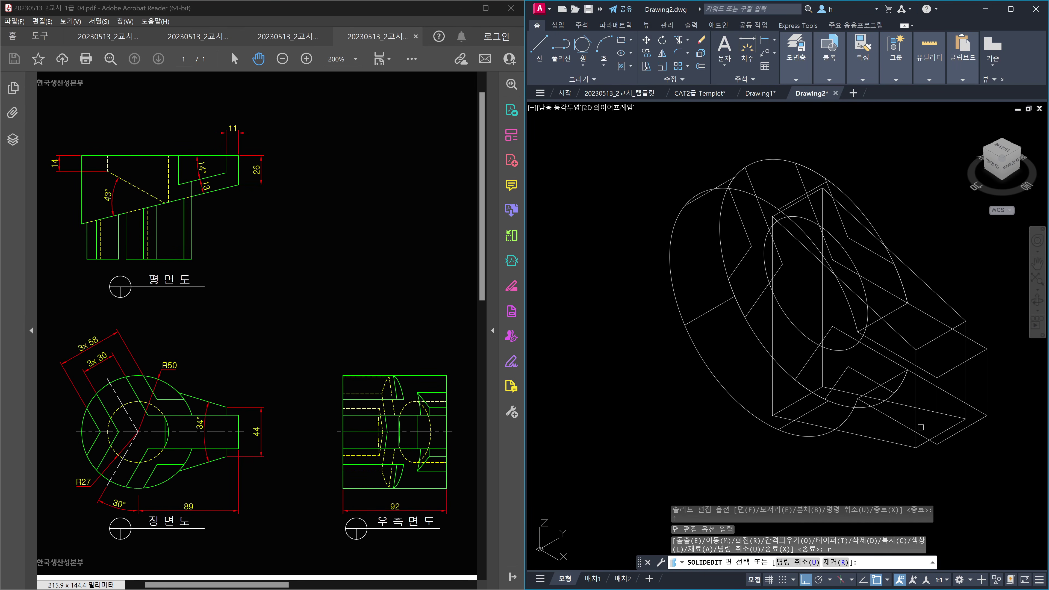
left_click(928, 425)
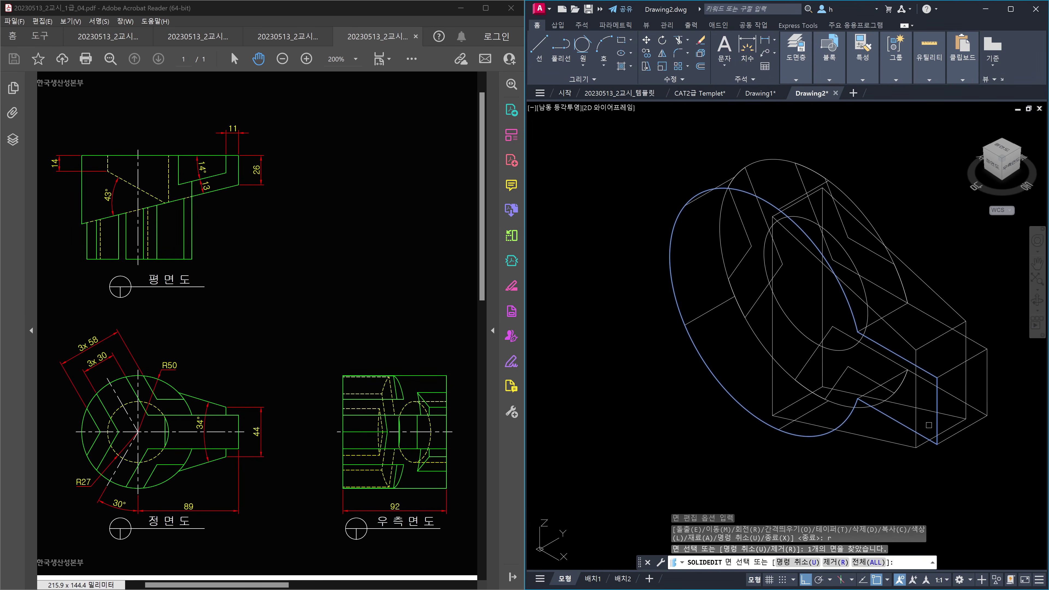
key("Return")
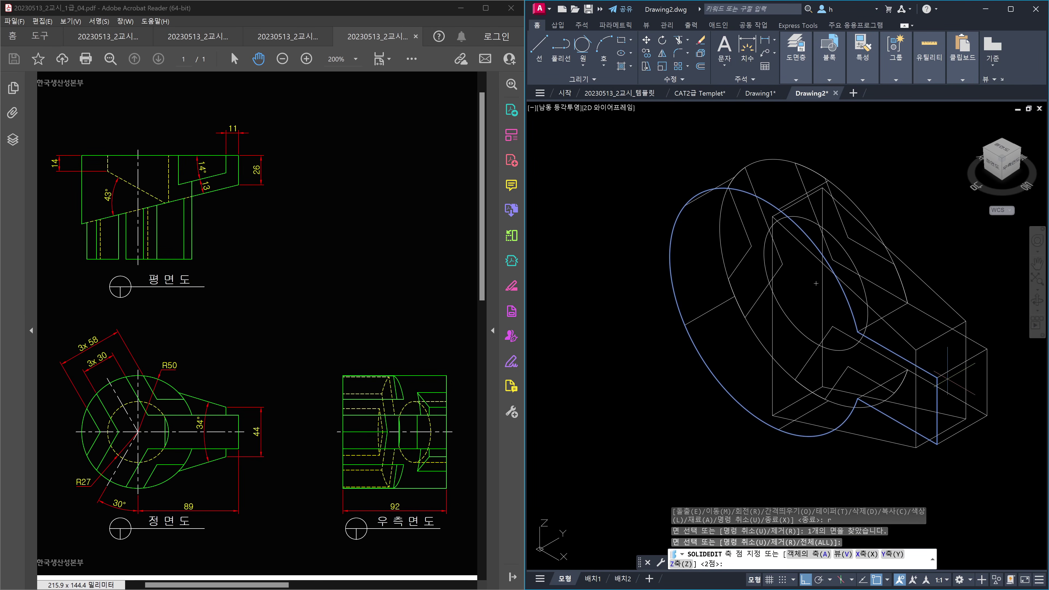
left_click(936, 377)
left_click(943, 229)
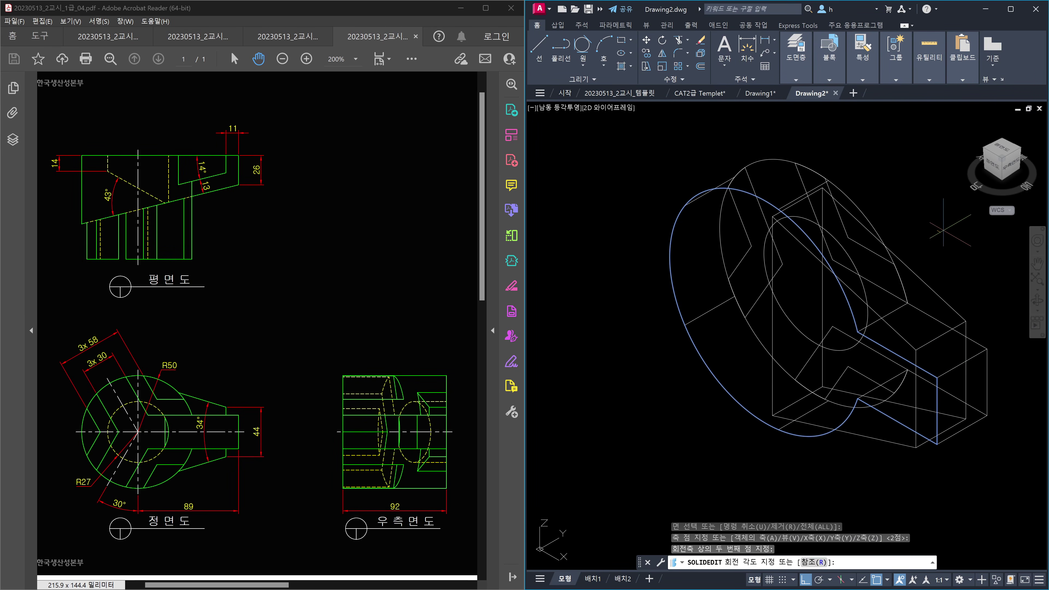
type("14")
key("Return")
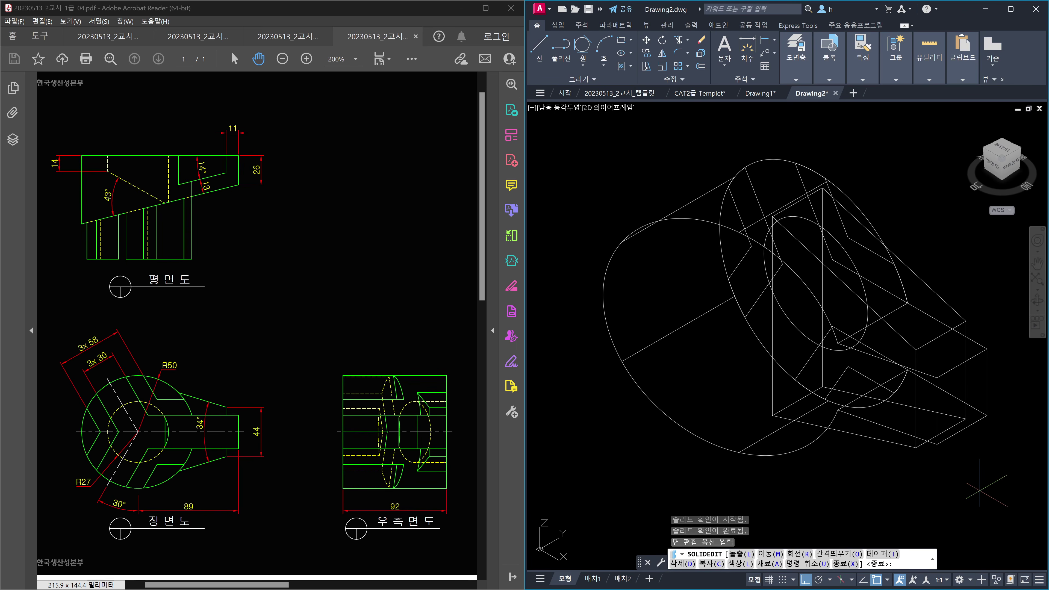
Step: Rotate the trapezoid solid's front face by 14 degrees about a vertical axis starting at the arm end's lower front corner
type("r")
key("Return")
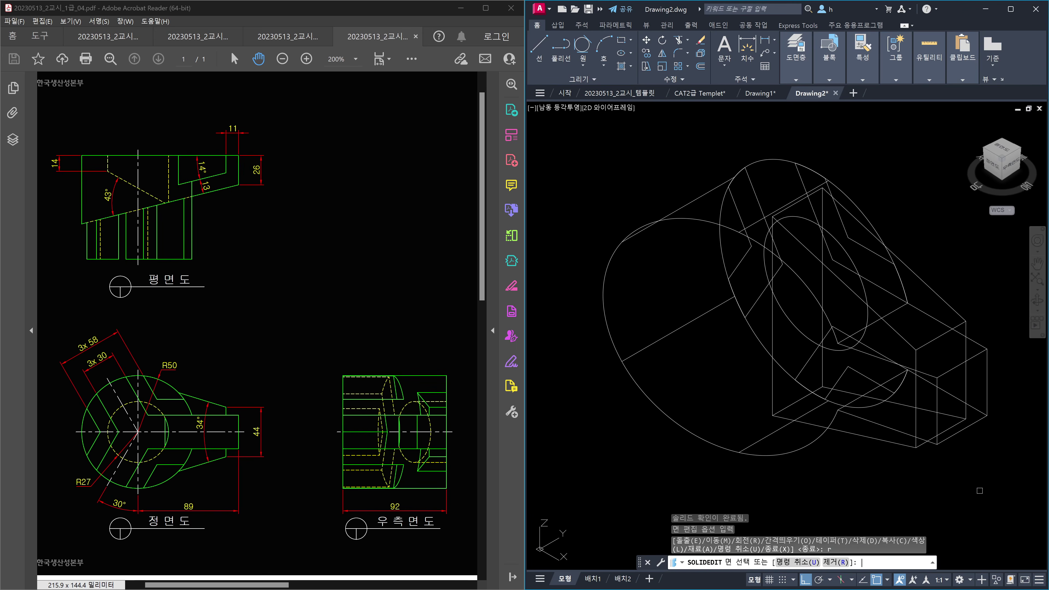
left_click(887, 336)
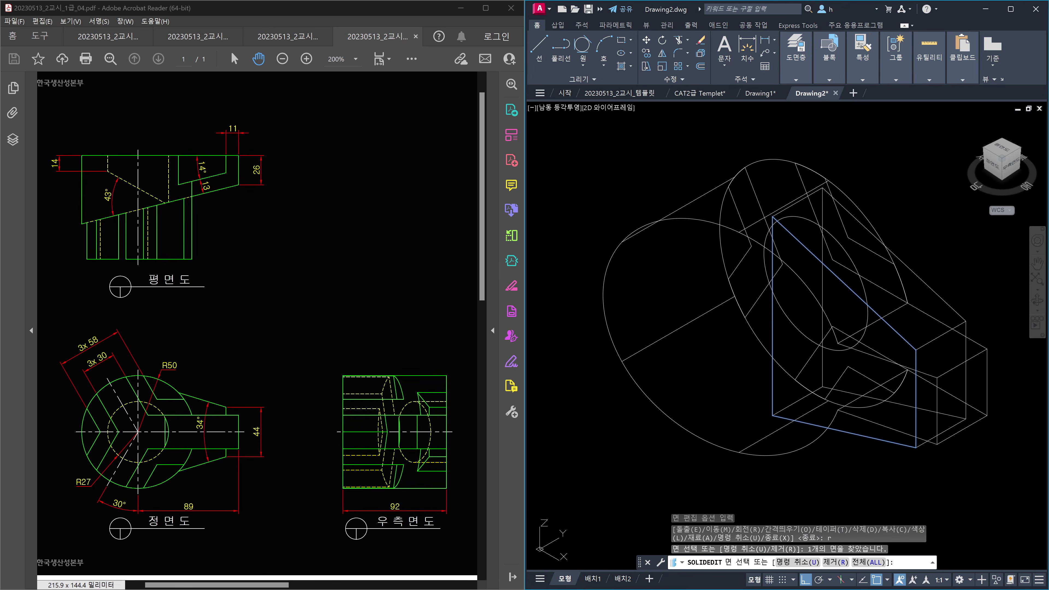
key("Return")
left_click(936, 444)
left_click(943, 226)
type("14")
key("Return")
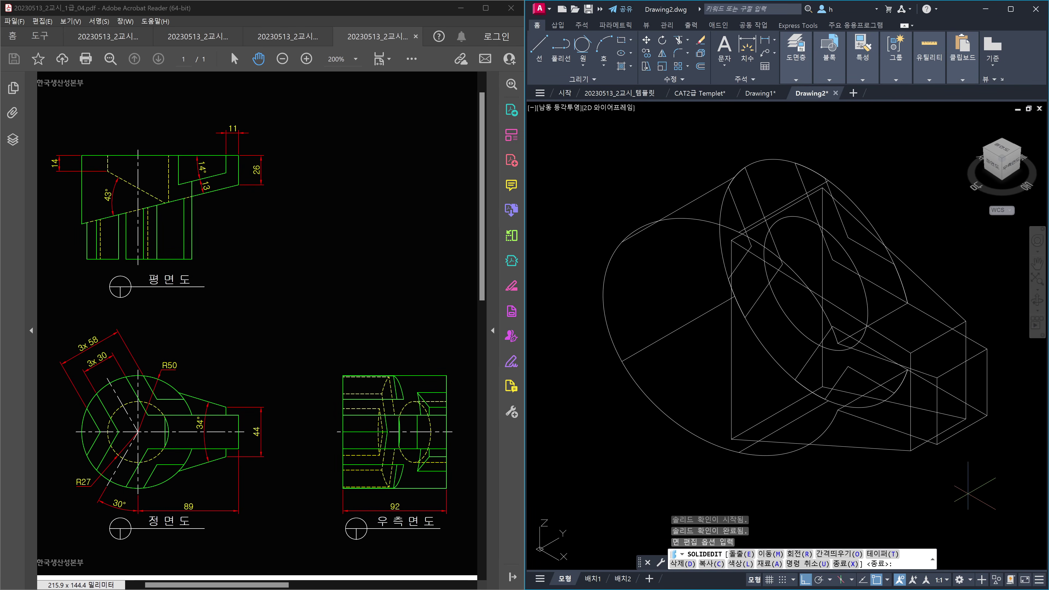
Step: Offset the trapezoid solid's sloped front face inward by -13 mm and end the solid editing
key("Return")
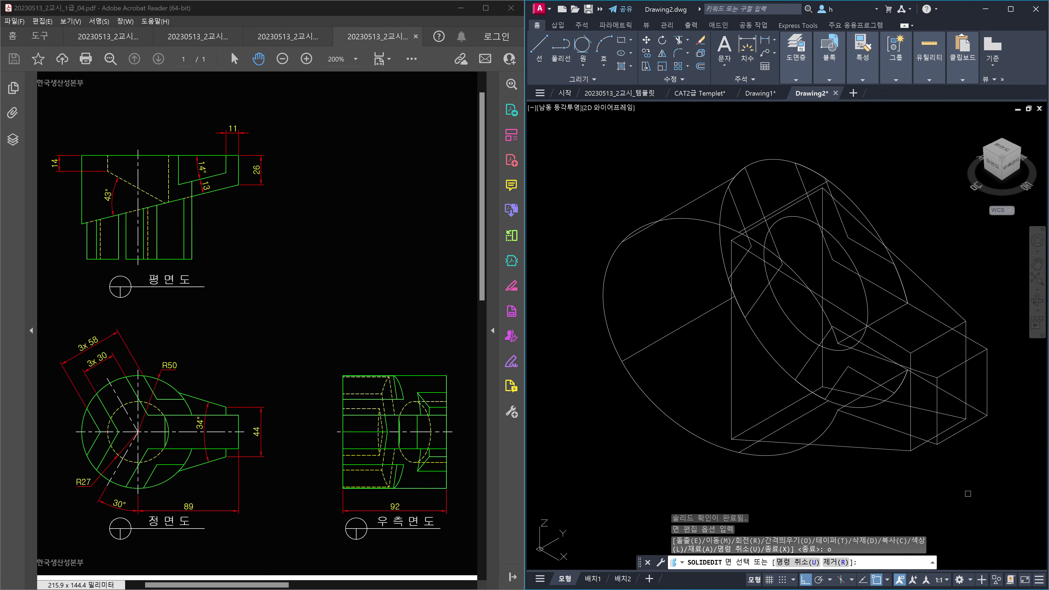
left_click(895, 350)
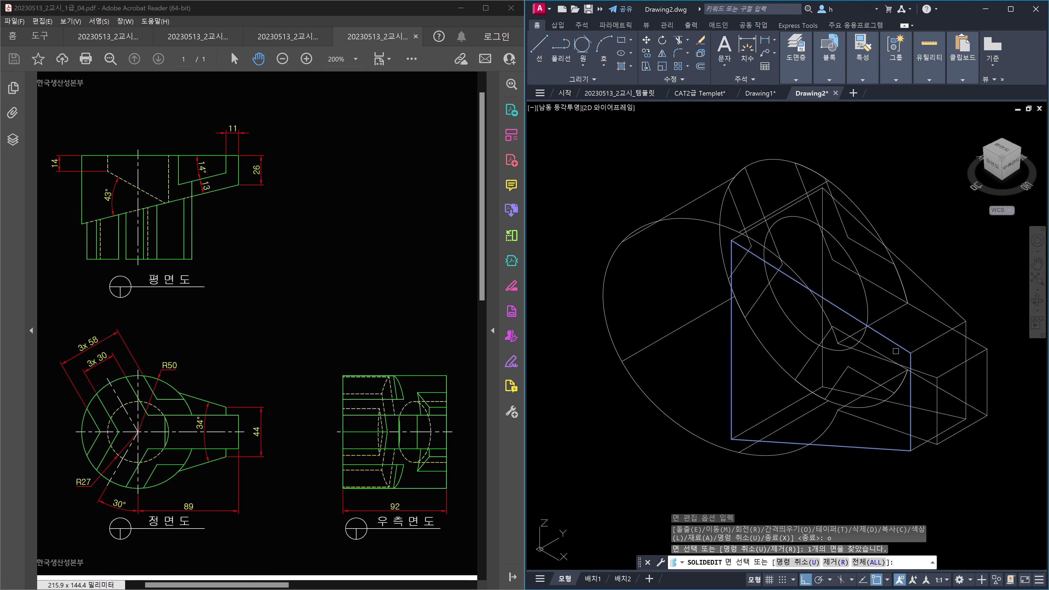
key("Return")
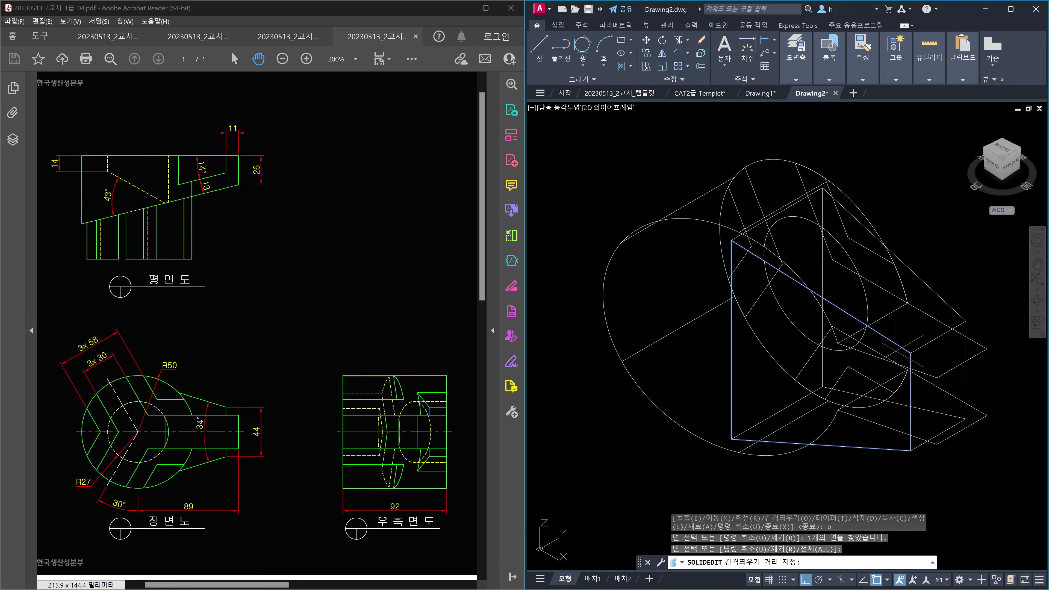
type("-5")
key("Return")
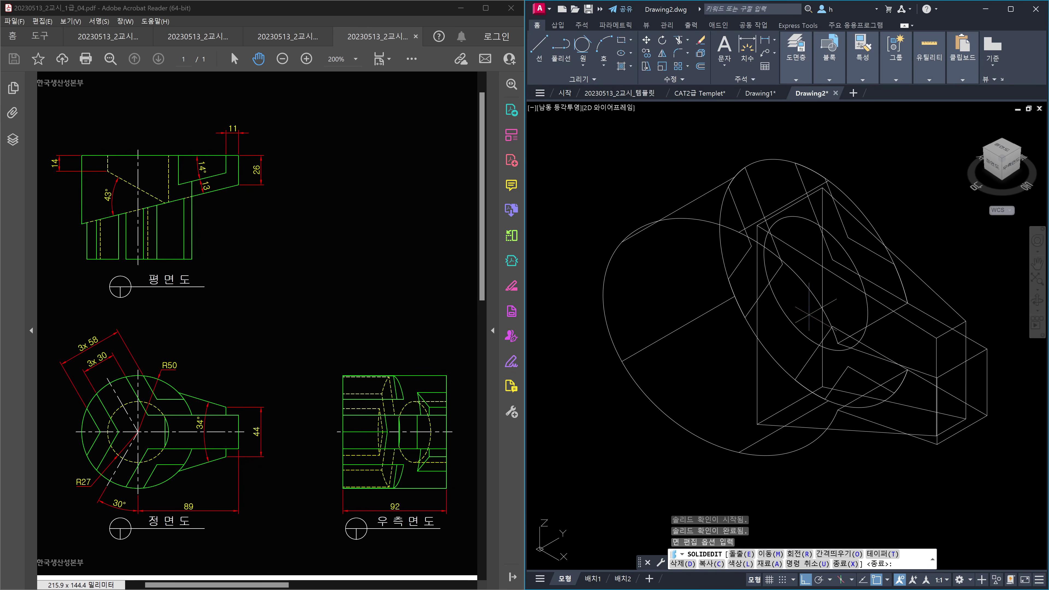
key("Escape")
Step: Extrude the R27 circle at the center of the round body 14 mm toward the front
middle_click_drag(783, 335, 763, 326, "shift")
left_click(763, 326)
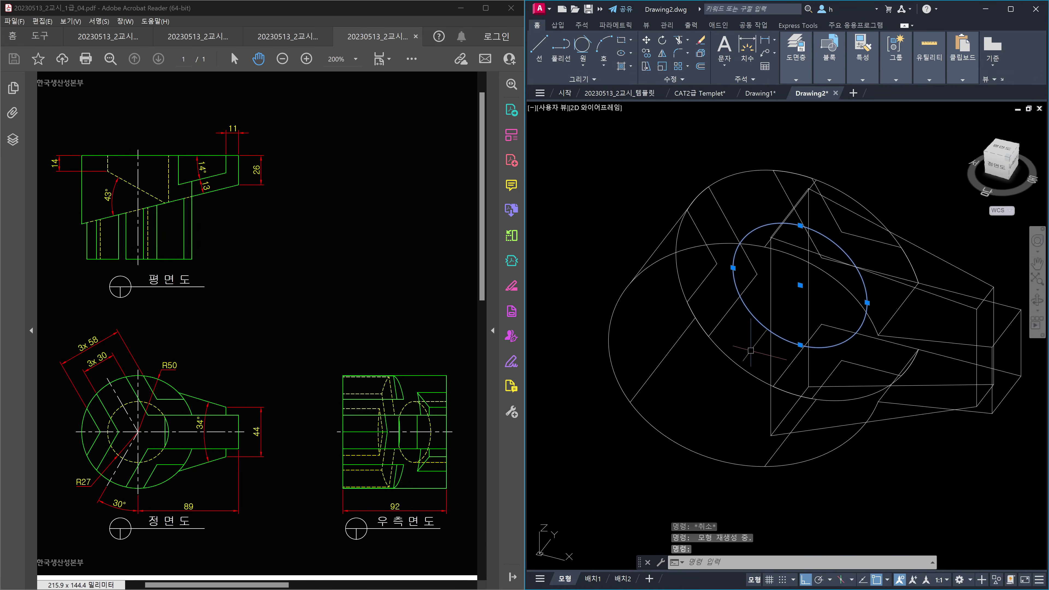
key("Escape")
key("Escape")
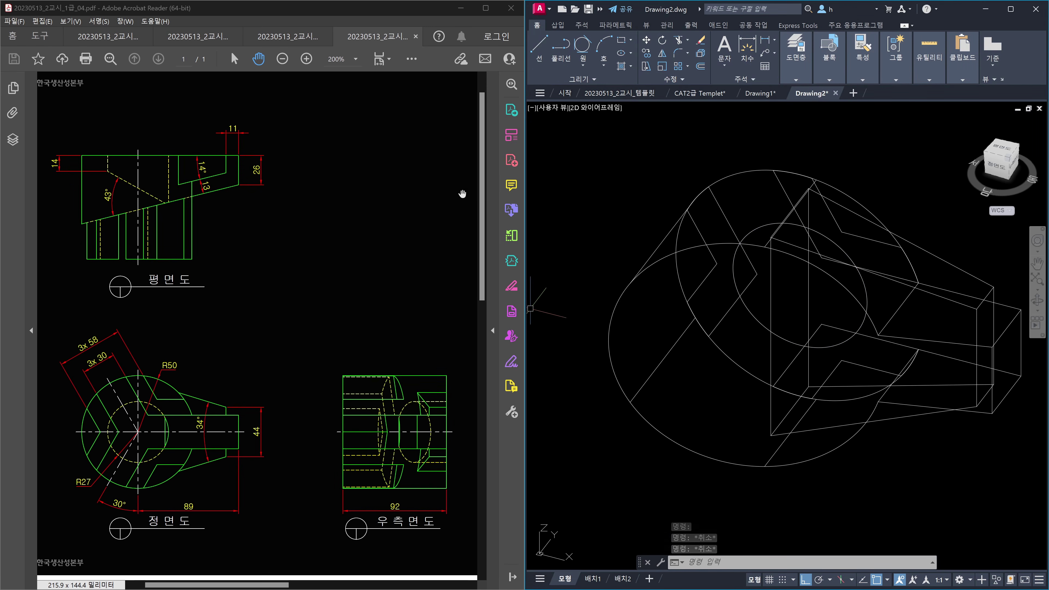
key("Escape")
type("ext")
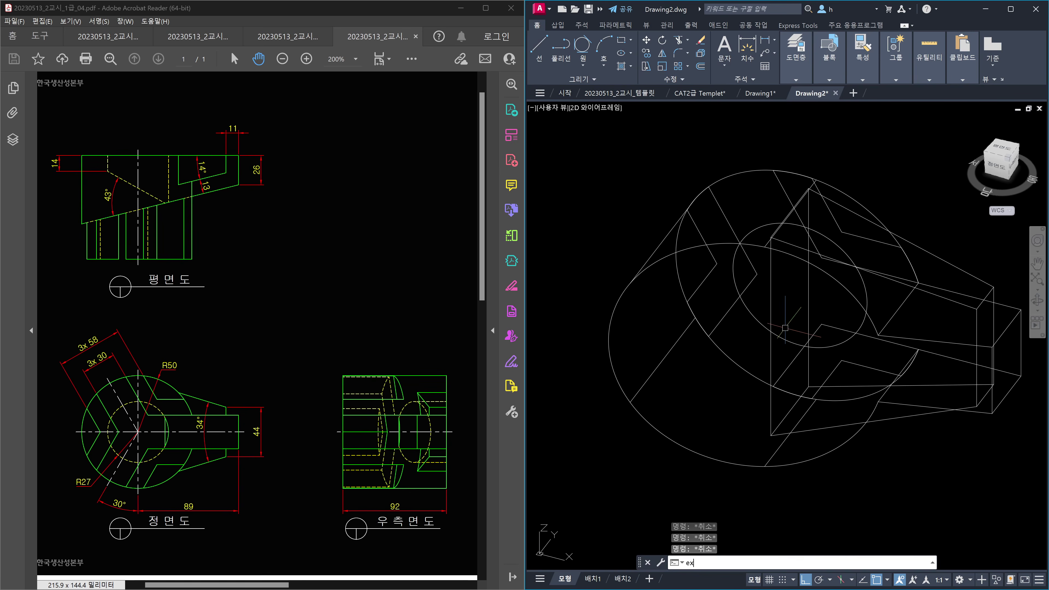
key("Return")
left_click(750, 315)
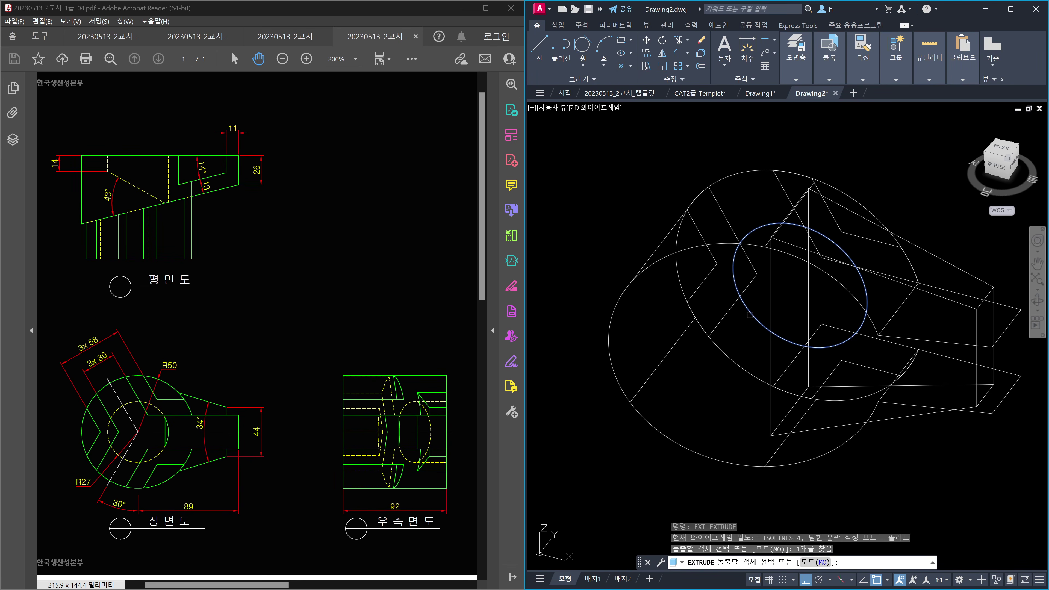
key("Return")
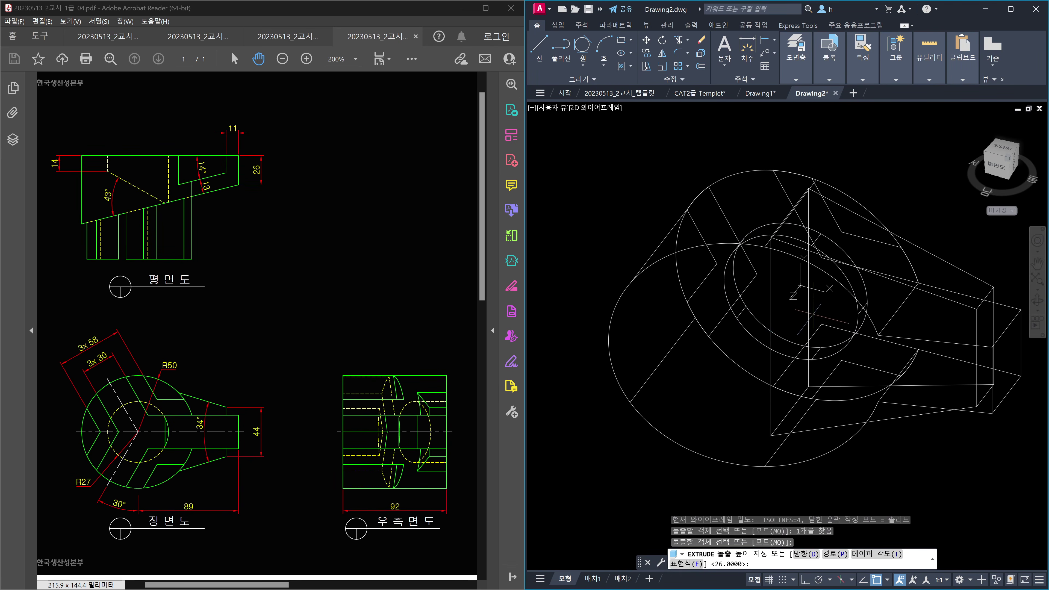
type("14")
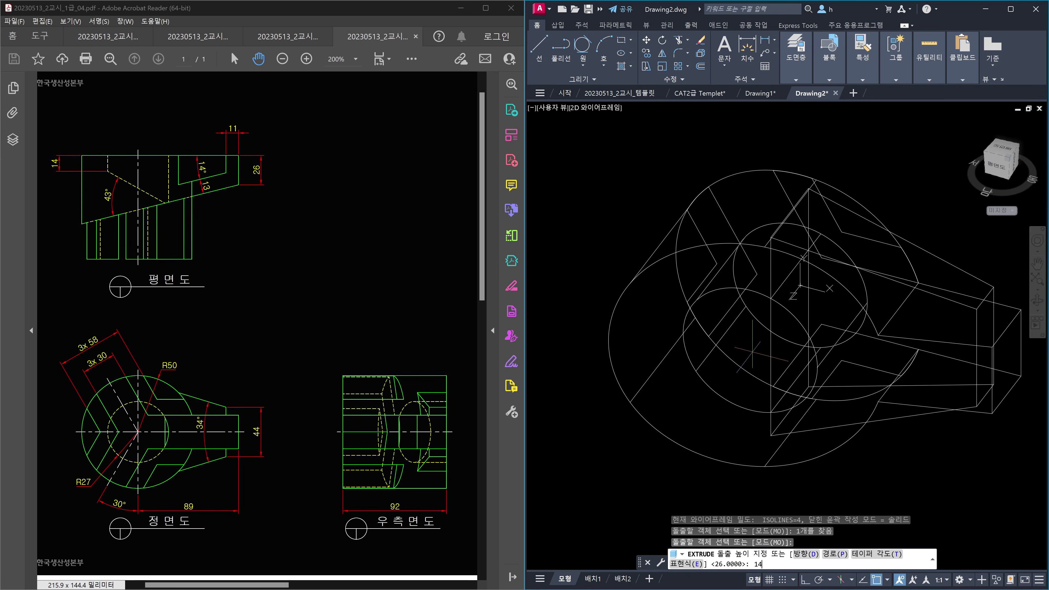
key("Return")
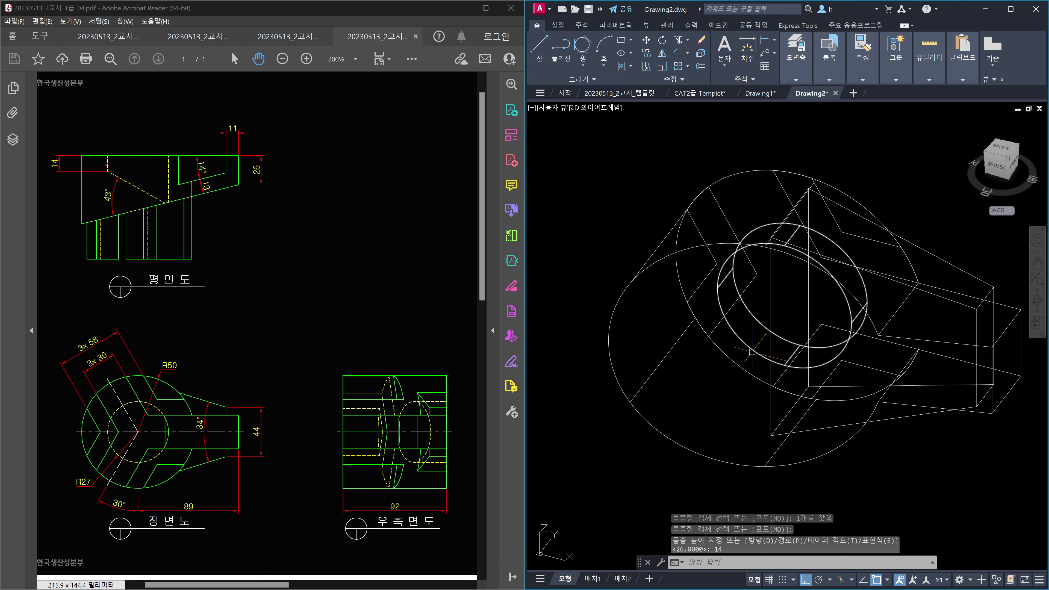
left_click_drag(107, 171, 170, 155)
left_click_drag(148, 185, 159, 189)
left_click_drag(108, 170, 51, 171)
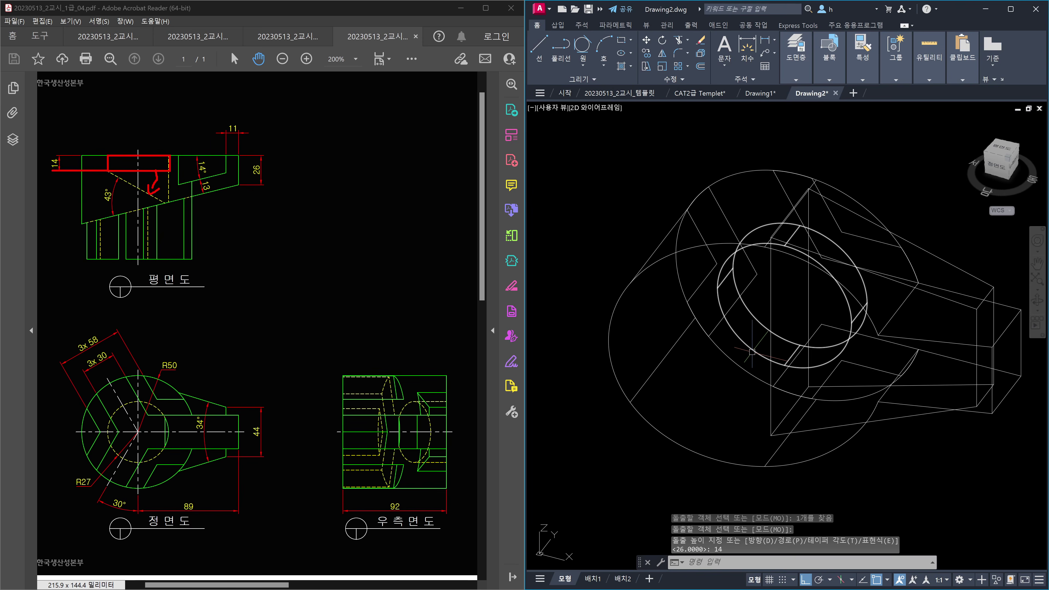
mouse_move(167, 204)
left_mouse_down()
mouse_move(59, 136)
mouse_move(71, 157)
left_mouse_up()
left_click_drag(71, 199, 200, 198)
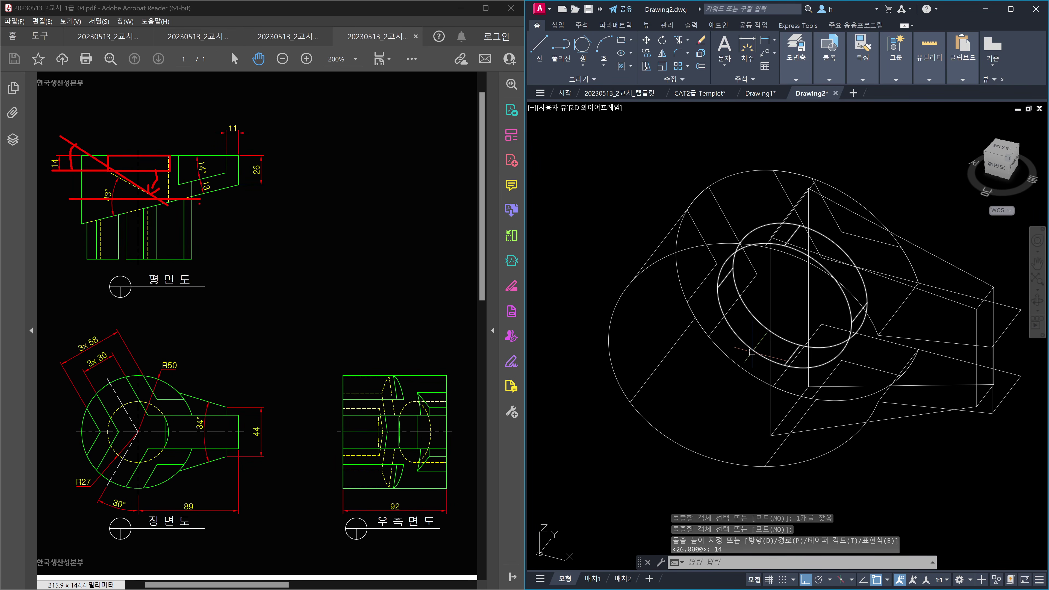
left_click_drag(127, 186, 123, 196)
left_click_drag(131, 184, 126, 193)
mouse_move(238, 185)
left_mouse_down()
mouse_move(61, 226)
mouse_move(118, 187)
left_mouse_up()
mouse_move(255, 239)
left_mouse_down()
mouse_move(255, 264)
mouse_move(281, 252)
left_mouse_up()
mouse_move(217, 243)
left_mouse_down()
mouse_move(205, 253)
mouse_move(233, 253)
left_mouse_up()
mouse_move(227, 250)
left_mouse_down()
mouse_move(225, 265)
mouse_move(238, 254)
mouse_move(228, 264)
left_mouse_up()
left_click(243, 255)
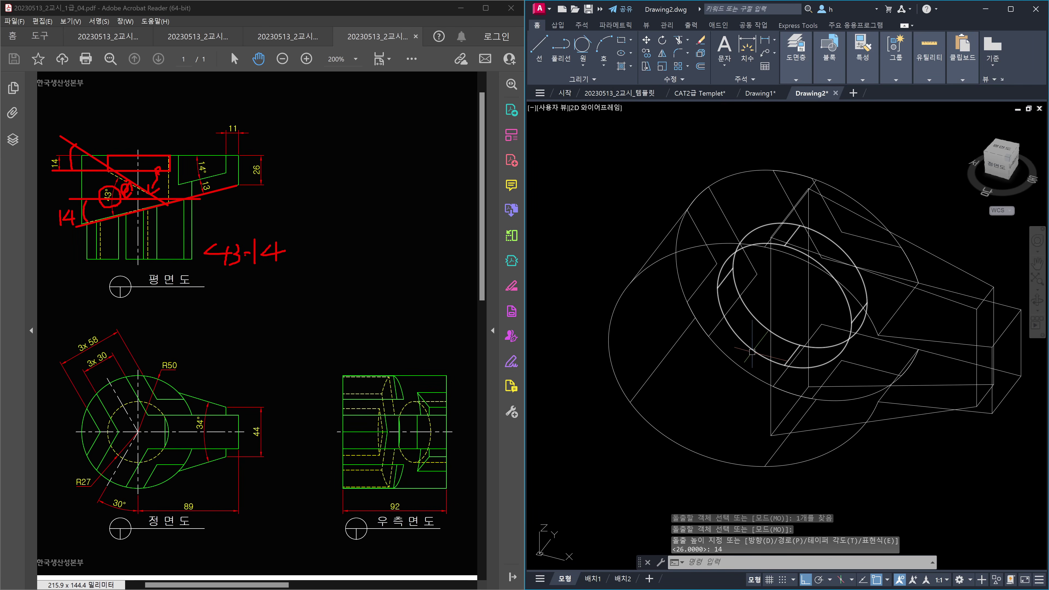
mouse_move(289, 291)
left_mouse_down()
mouse_move(273, 298)
mouse_move(287, 321)
left_mouse_up()
mouse_move(255, 302)
left_mouse_down()
mouse_move(254, 319)
mouse_move(272, 318)
left_mouse_up()
key("Escape")
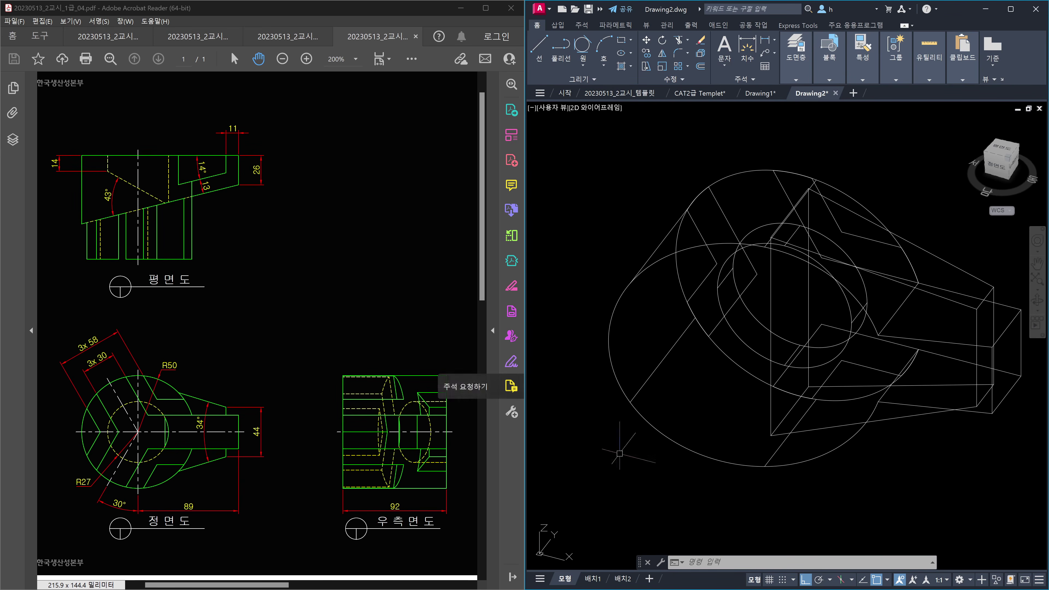
Step: Calculate 43-14 with the CAL command to get the slope angle of the R27 recess
left_click(619, 461)
key("Escape")
key("Escape")
key("Escape")
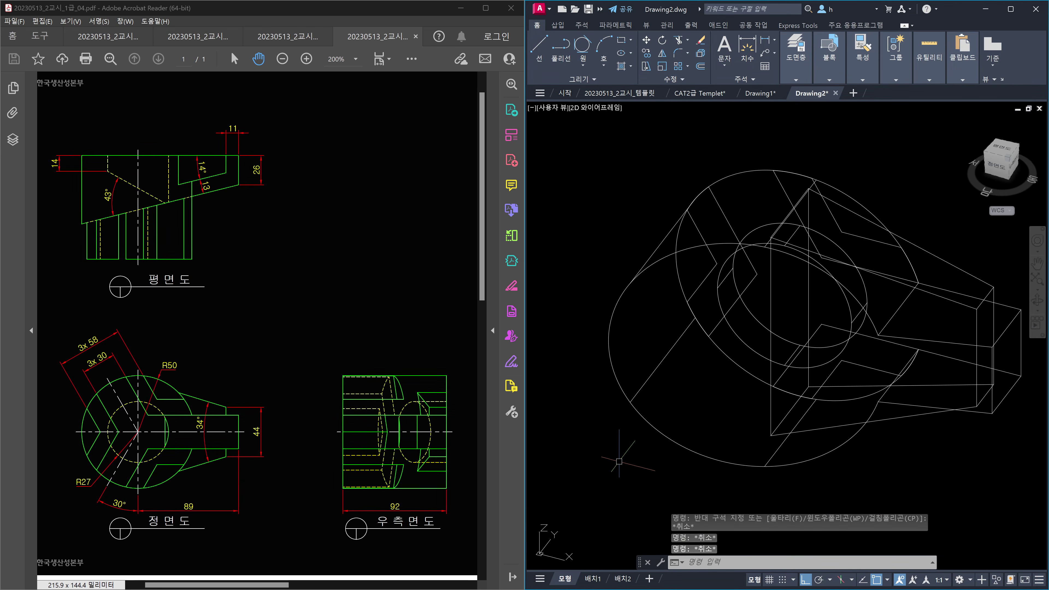
type("cal")
key("Return")
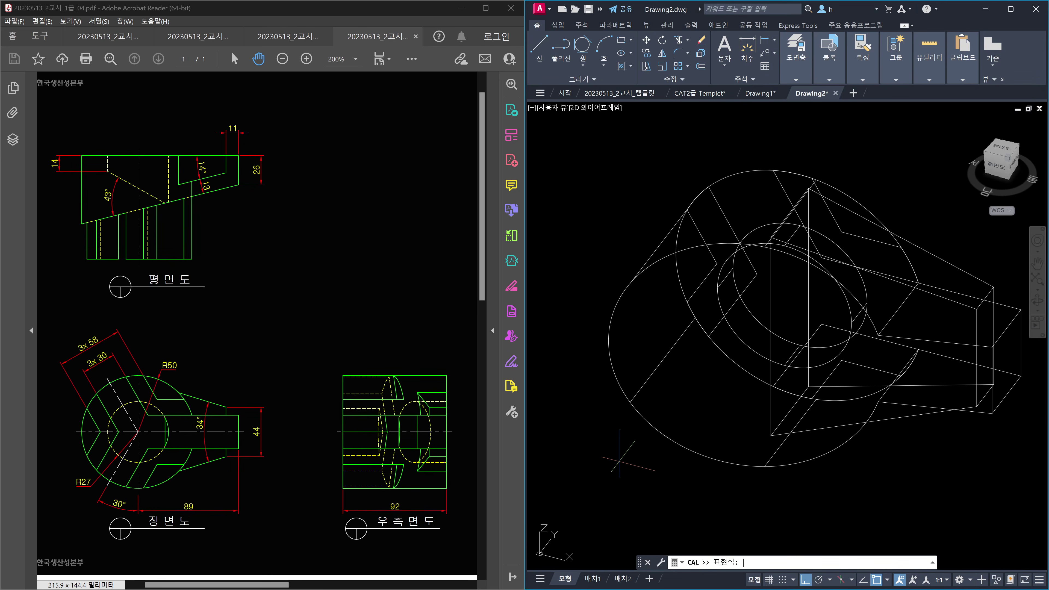
type("43-14")
key("Return")
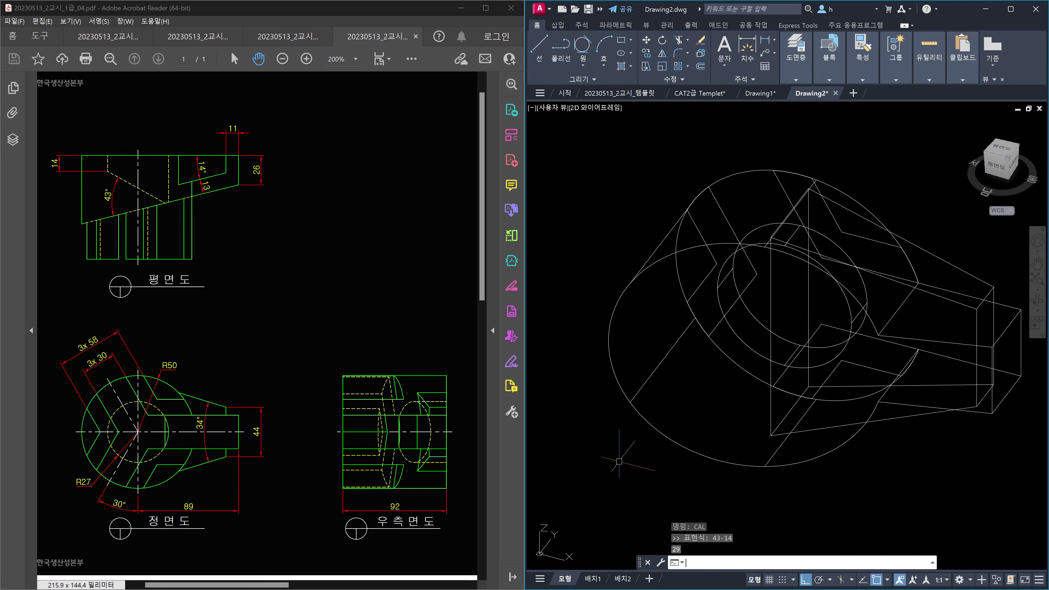
left_click(189, 270)
left_click(546, 367)
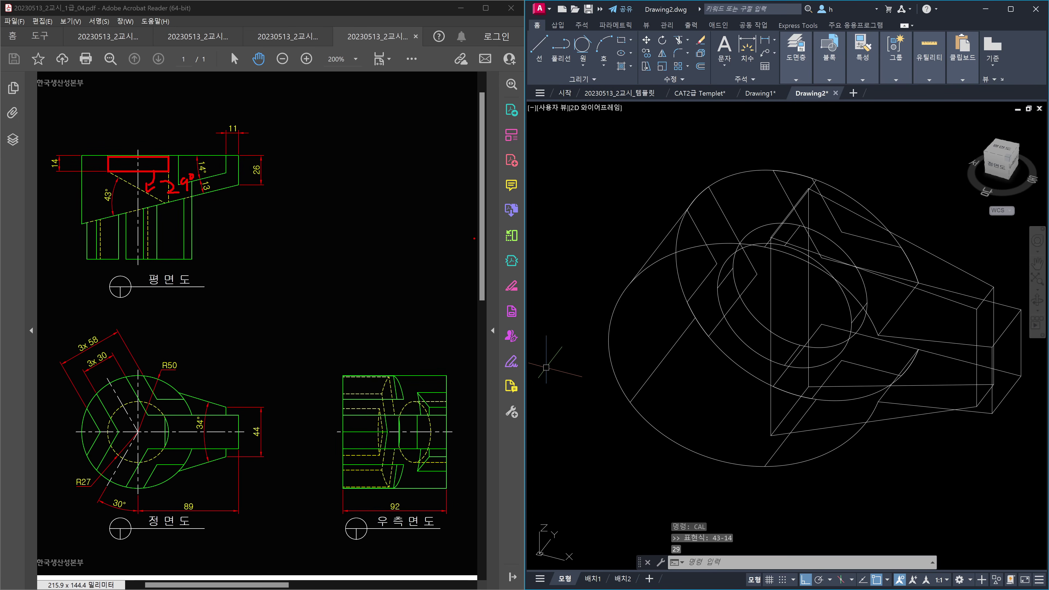
middle_click_drag(700, 344, 655, 333)
mouse_move(706, 306)
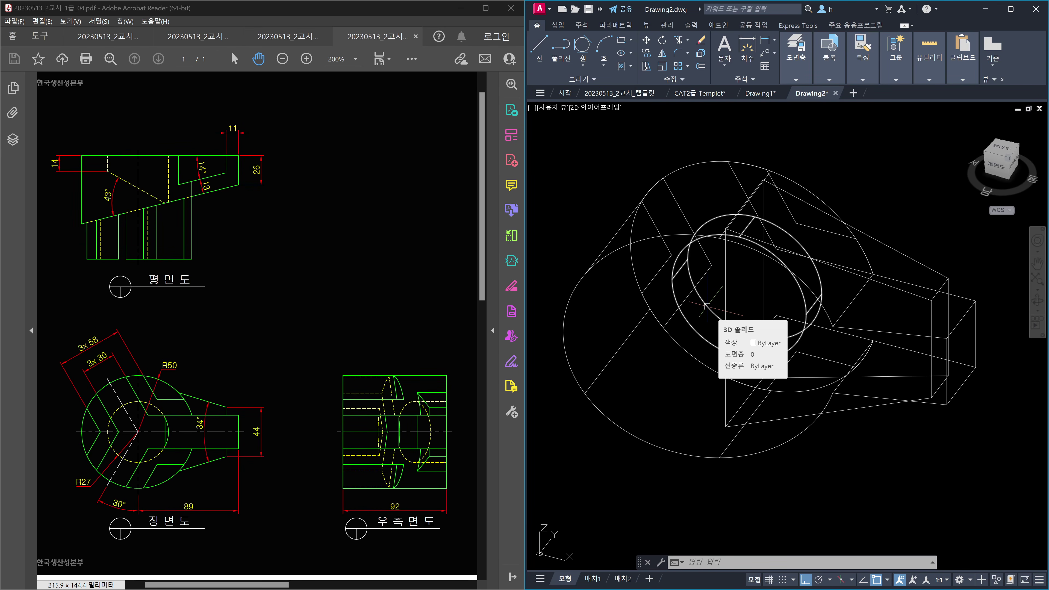
key("Escape")
key("Escape")
type("SOLIDEdi")
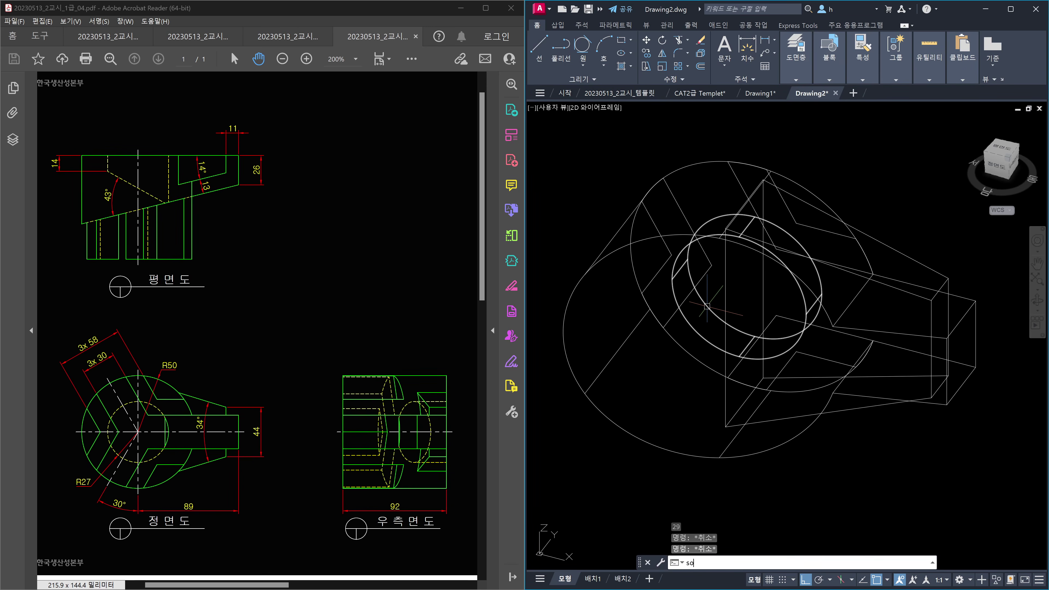
type("t")
key("Return")
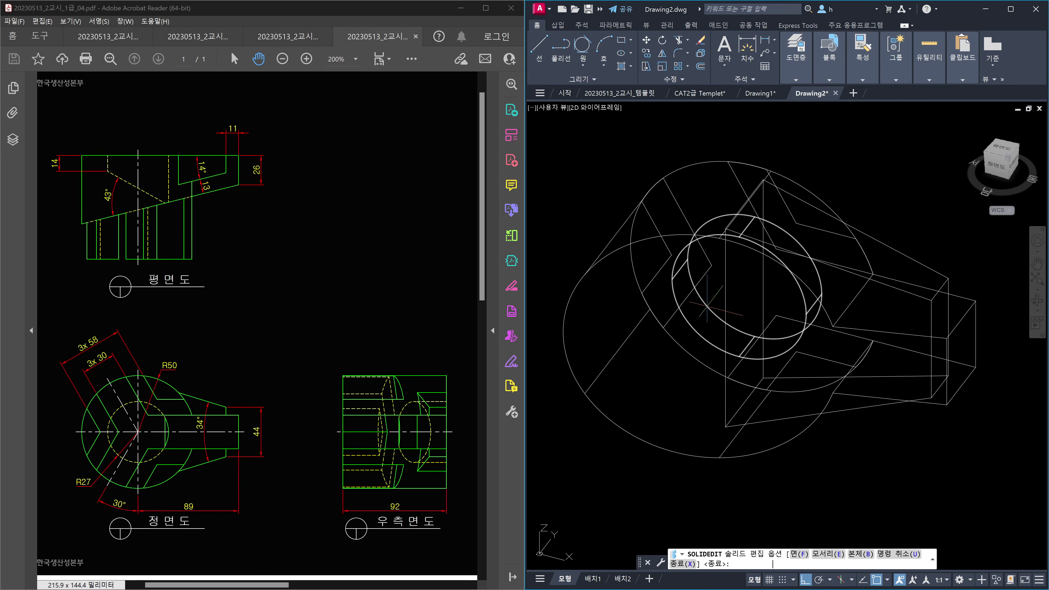
type("f")
key("Return")
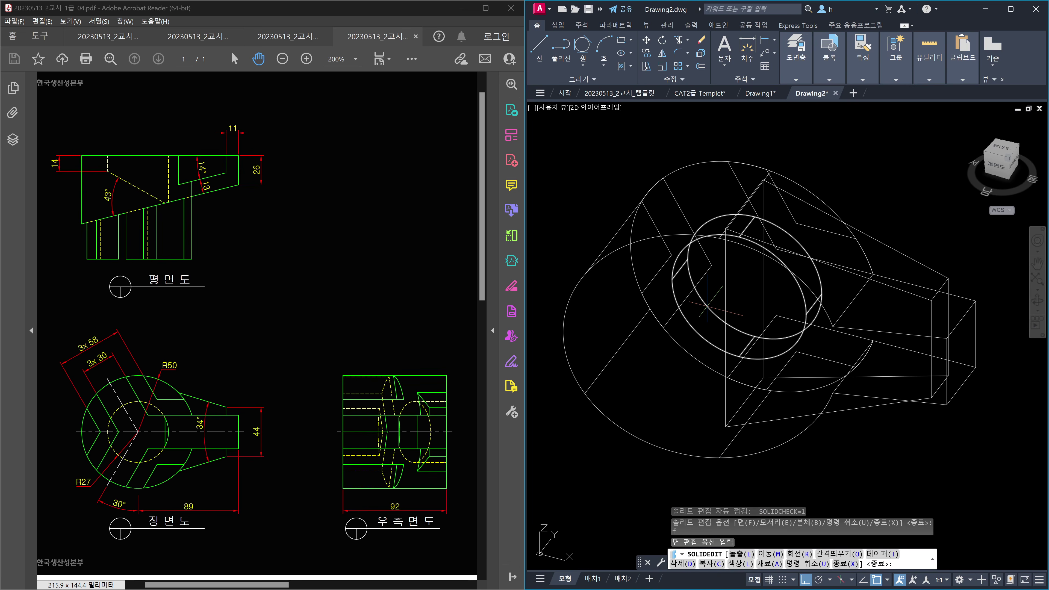
type("r")
key("Return")
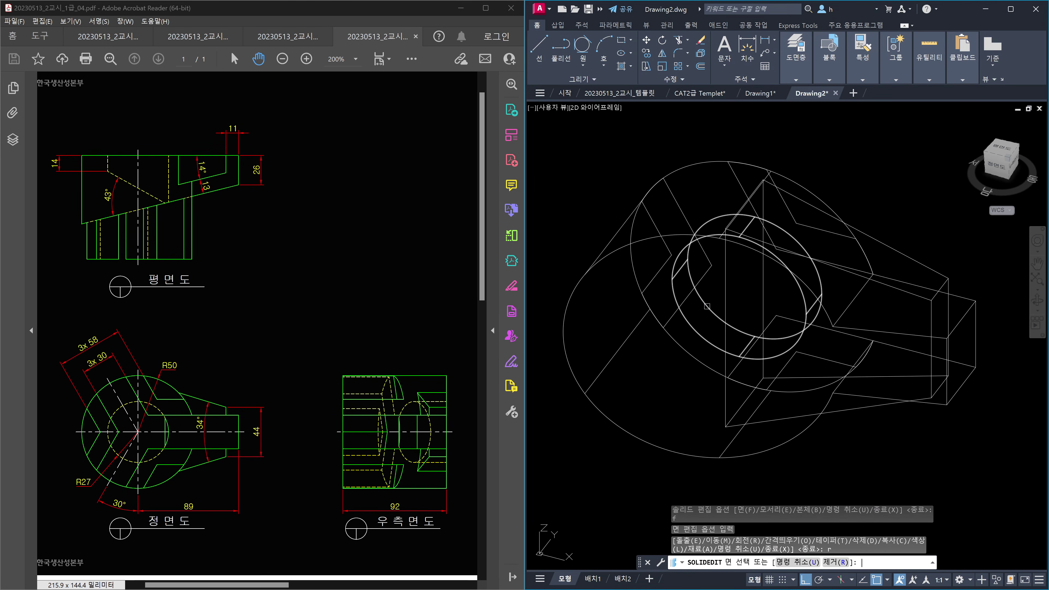
left_click(696, 319)
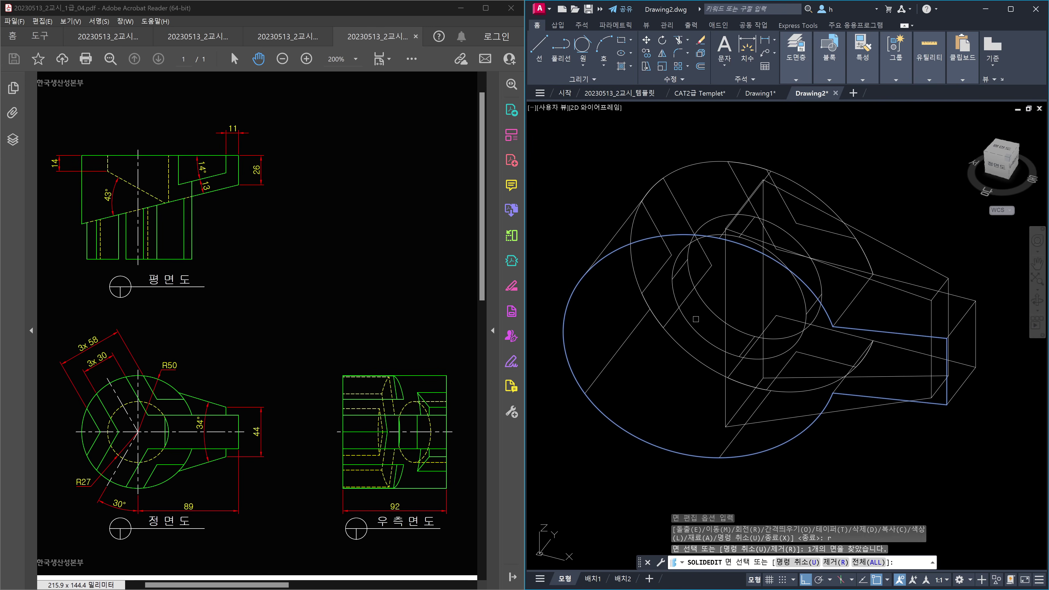
key("Escape")
key("Escape")
key("Escape")
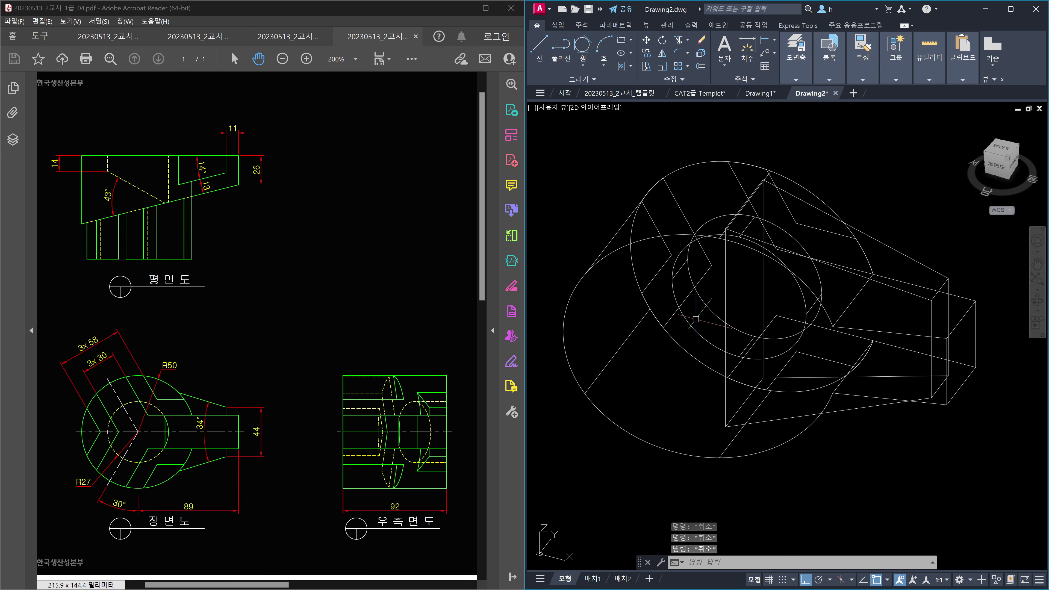
Step: Inspect the overlapping solids in the Conceptual visual style and return to 2D Wireframe
type("vs")
key("Return")
type("c")
key("Return")
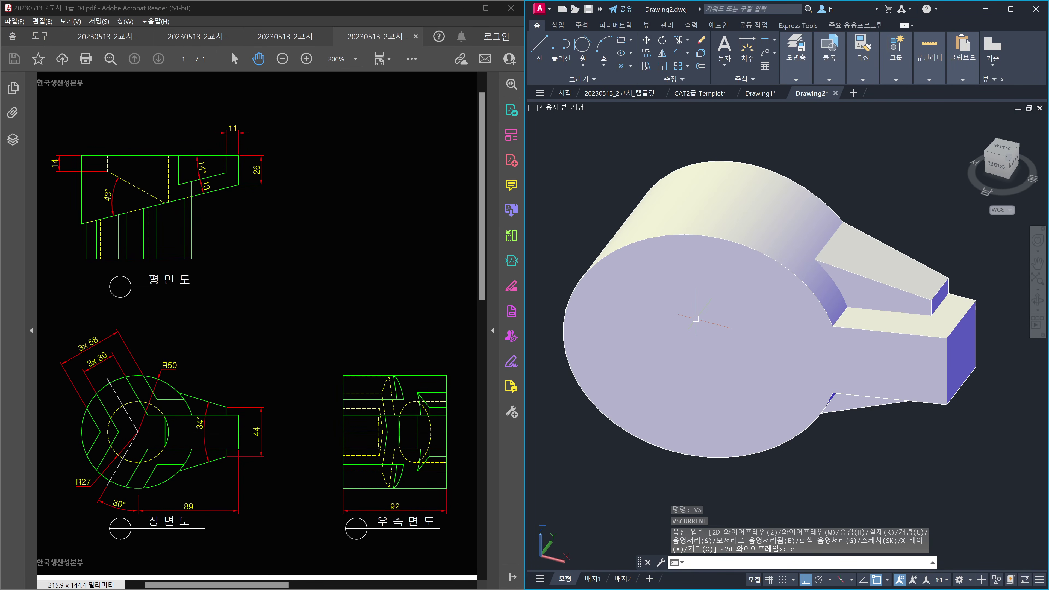
key("Return")
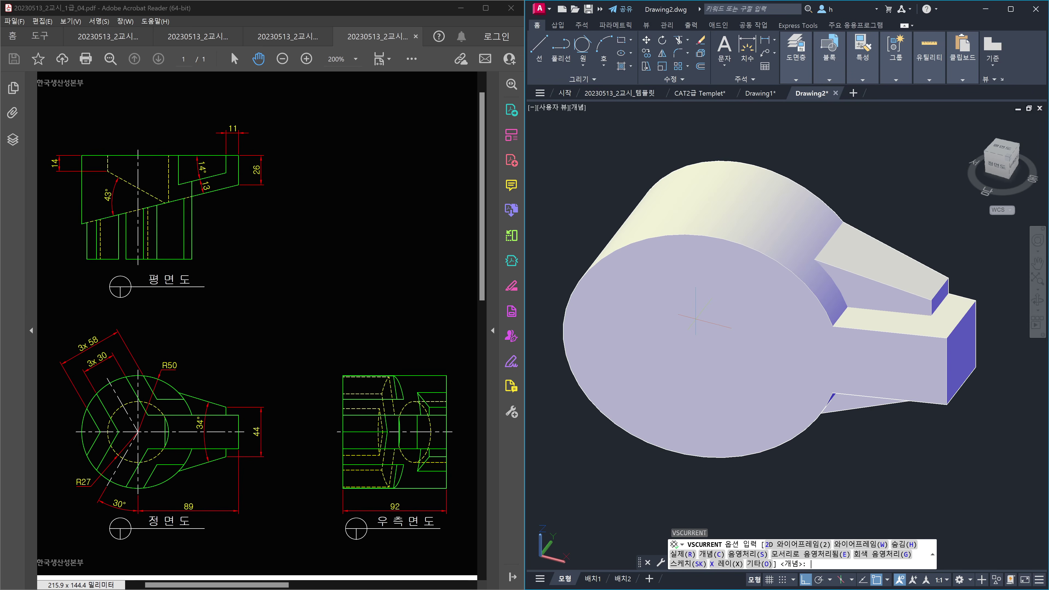
type("2")
key("Return")
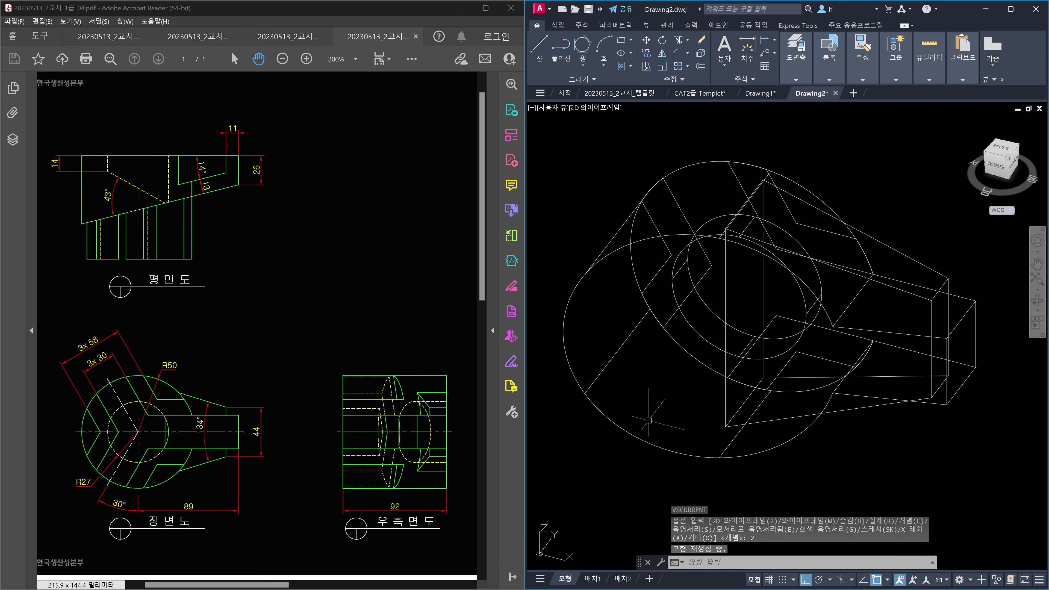
Step: Move the R27 cylinder 100 mm in the negative X direction, out of the round body
middle_click_drag(685, 403, 714, 407)
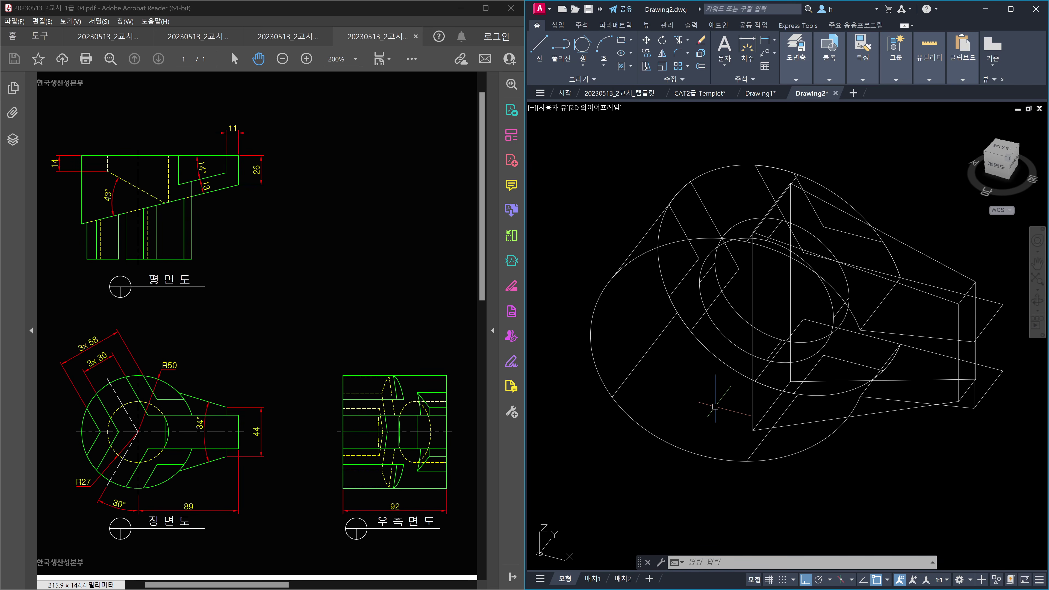
scroll(715, 406, "down", 5)
scroll(817, 374, "up", 3)
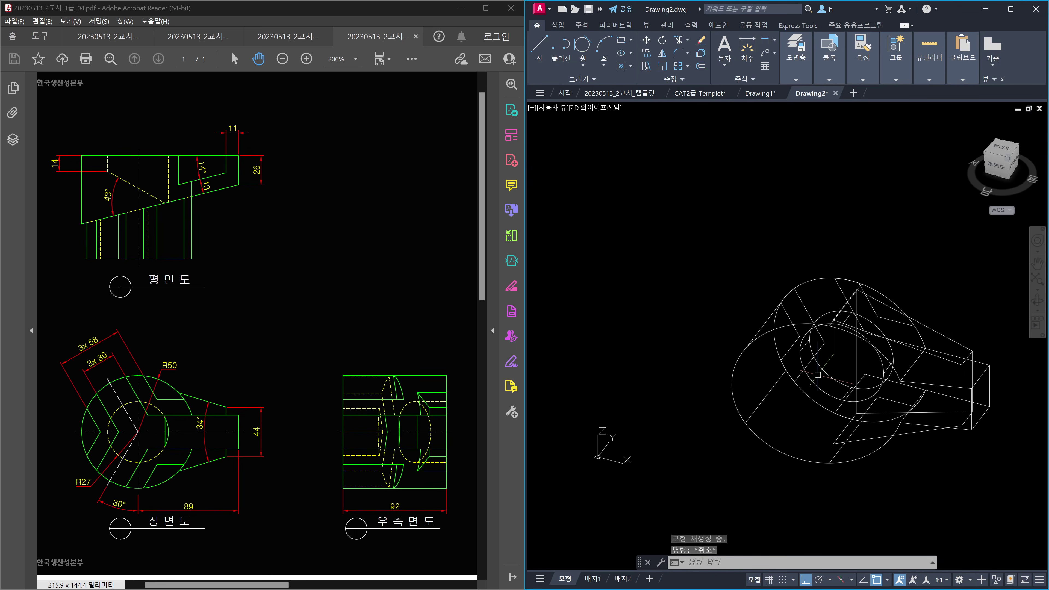
type("m")
key("Return")
left_click(815, 374)
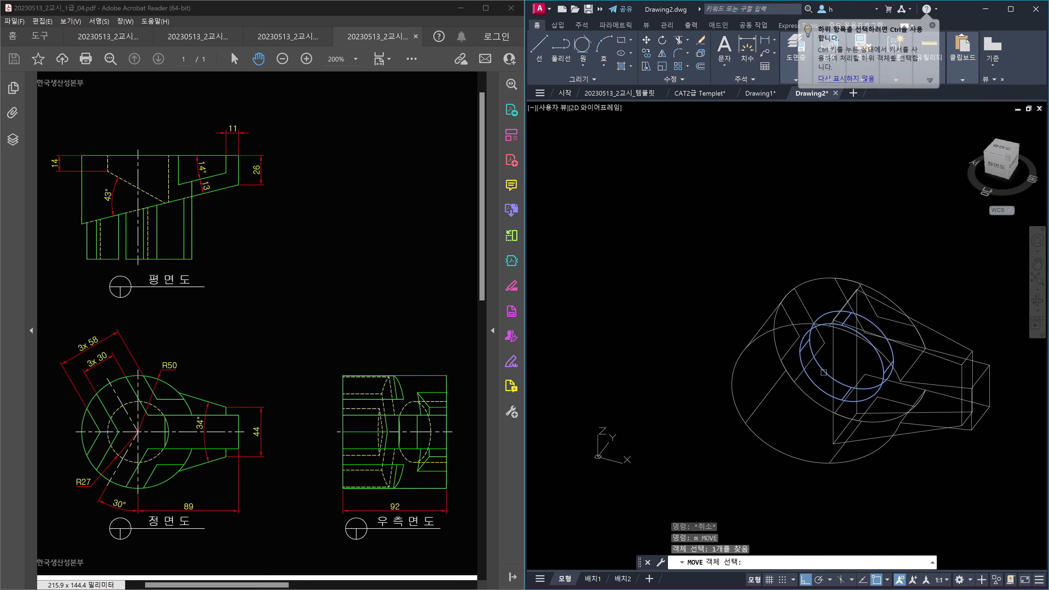
key("Return")
left_click(883, 263)
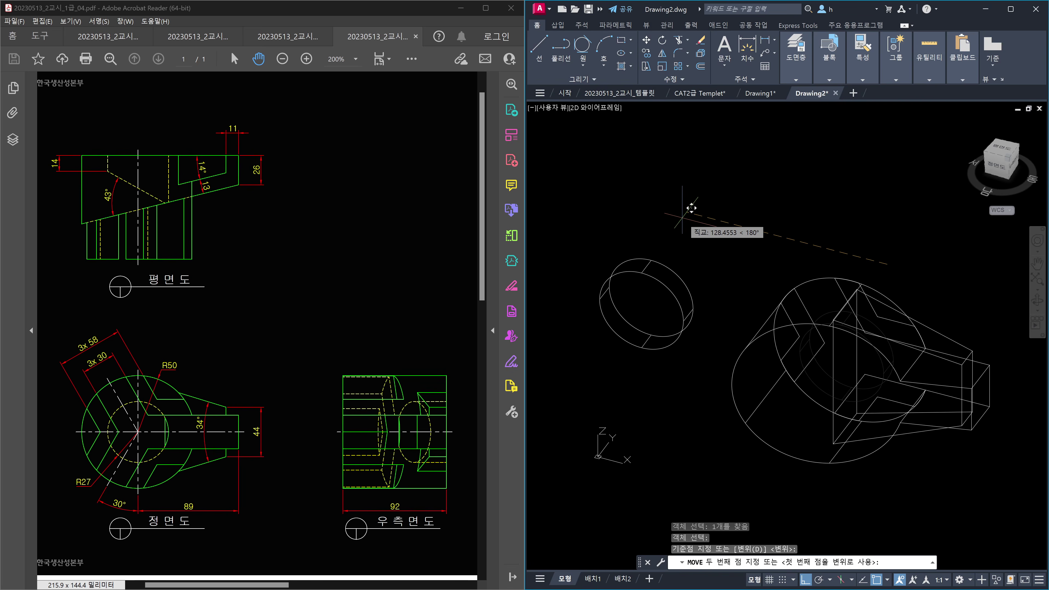
type("100")
key("Return")
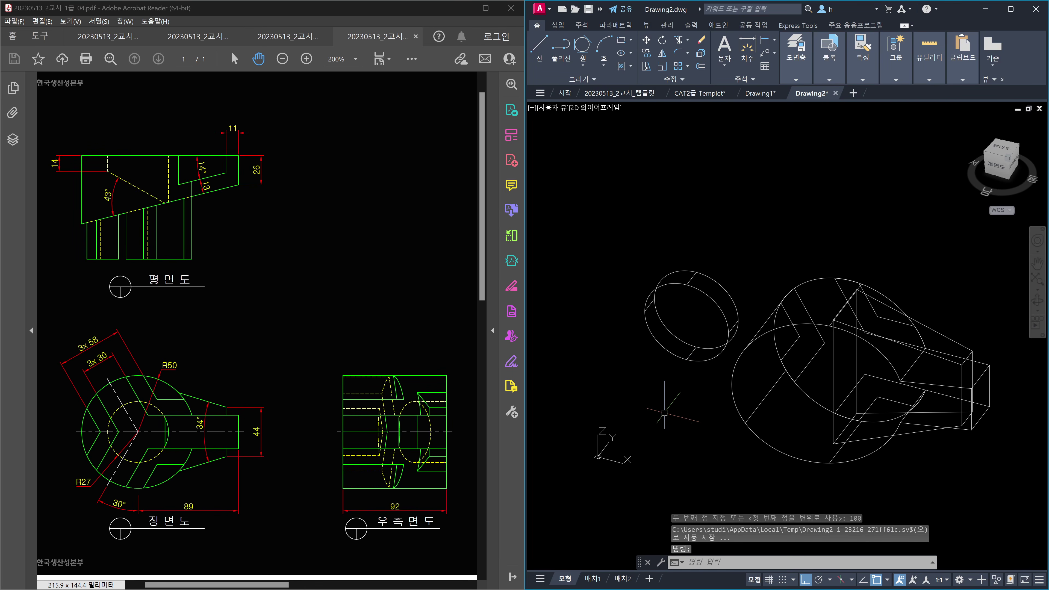
Step: Check the separated R27 cylinder beside the body in the Conceptual style and switch back to 2D Wireframe
type("vs")
key("Return")
type("c")
key("Return")
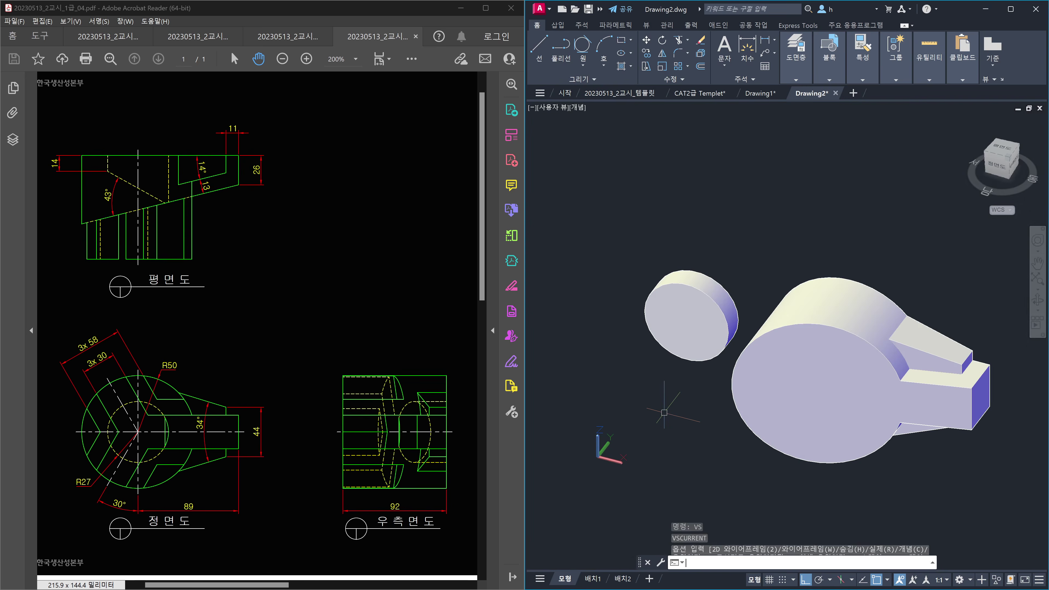
type("vs")
key("Return")
type("2")
key("Return")
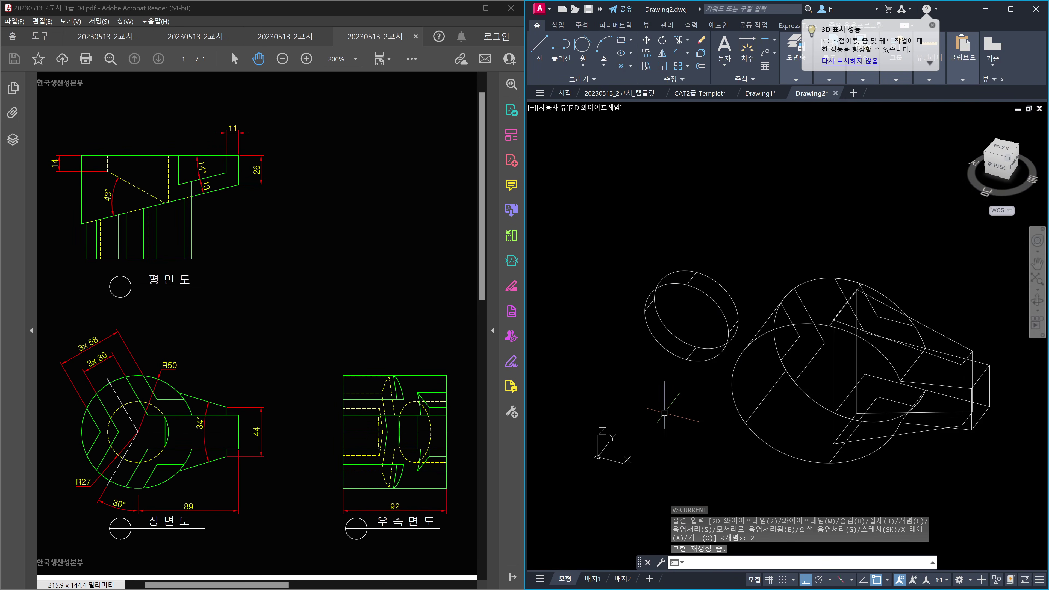
Step: Select the R27 cylinder's front face for a solid face rotation and start the axis at its left quadrant
type("sol")
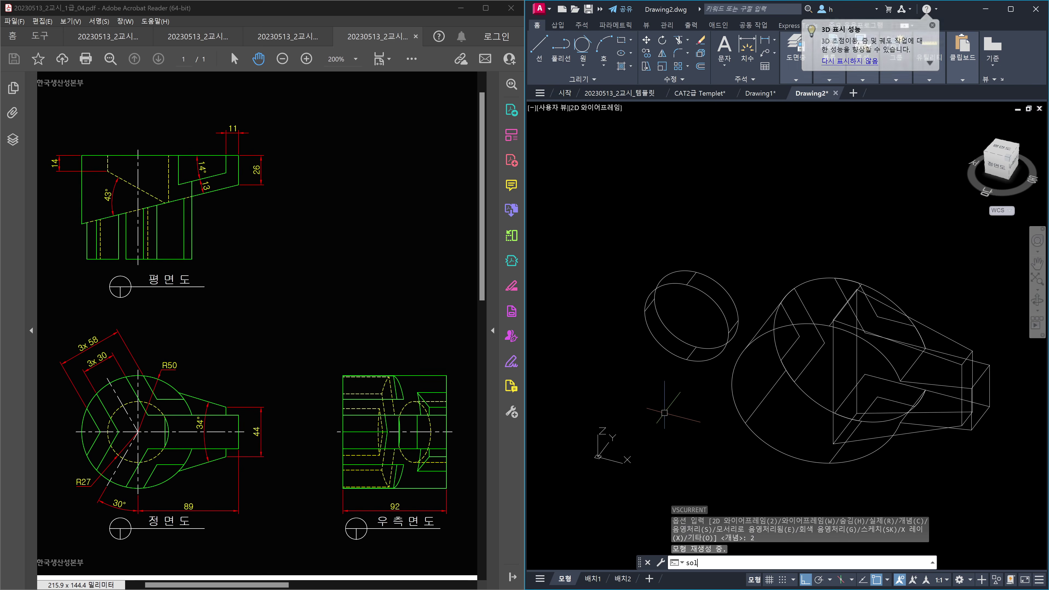
type("idedit")
key("Return")
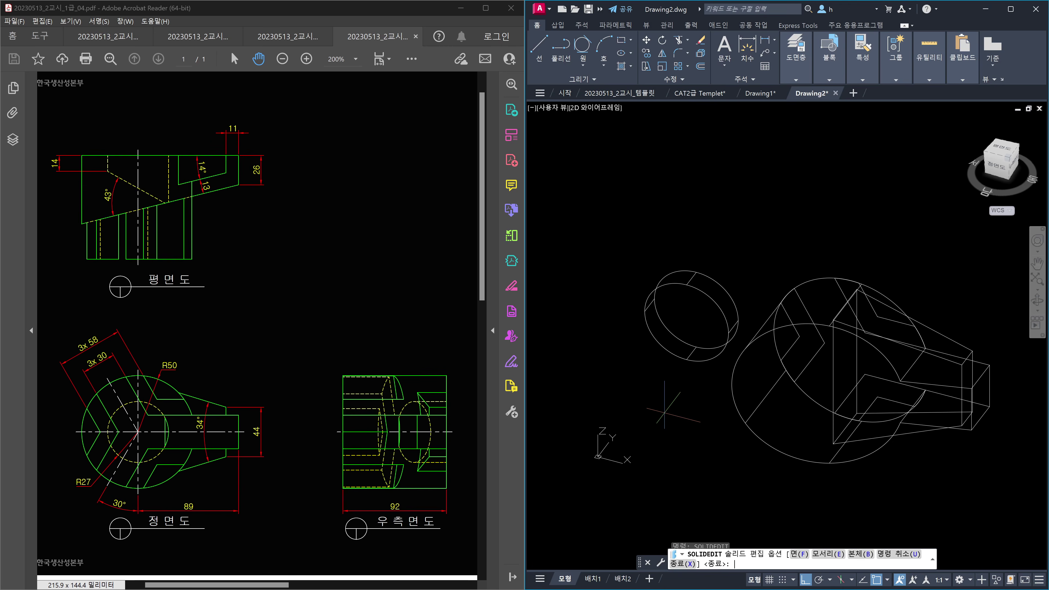
type("f")
key("Return")
type("r")
key("Return")
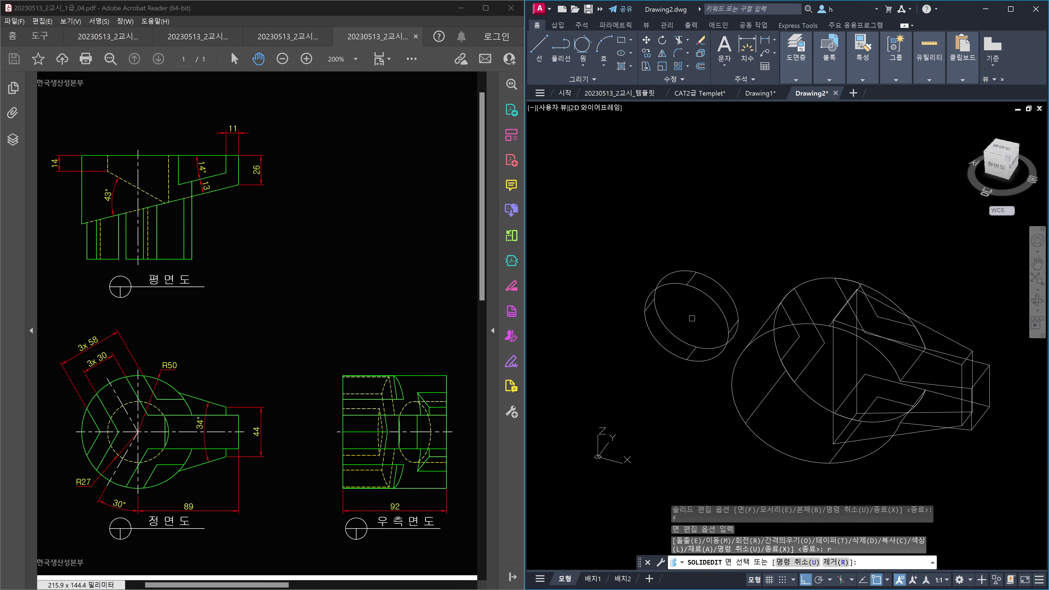
left_click(691, 321)
key("Return")
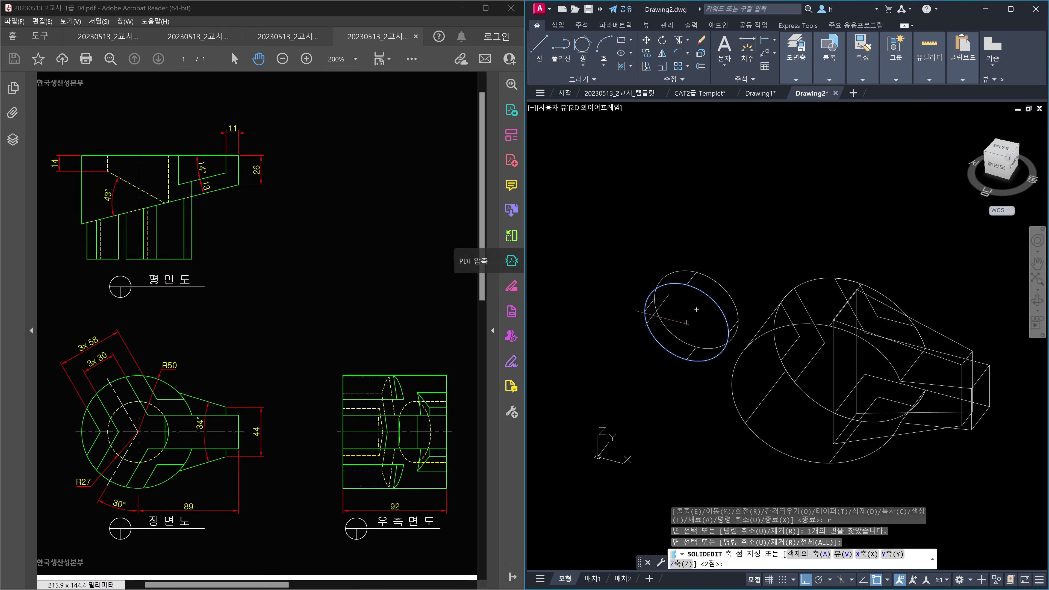
left_click(645, 310)
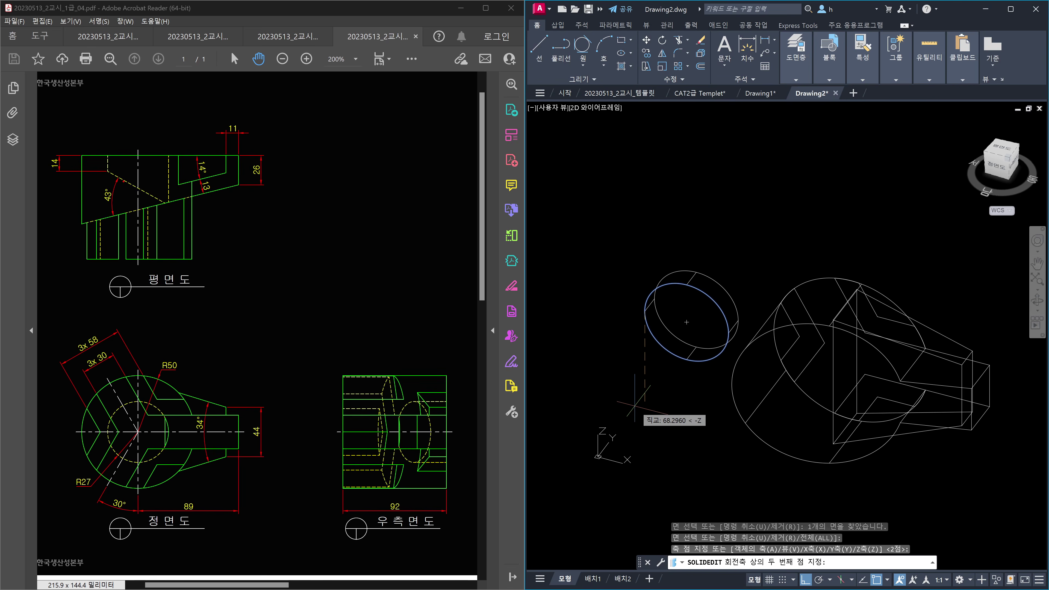
mouse_move(637, 311)
left_mouse_down()
mouse_move(650, 317)
mouse_move(616, 314)
mouse_move(641, 213)
mouse_move(640, 197)
mouse_move(625, 191)
mouse_move(663, 257)
mouse_move(663, 168)
left_mouse_up()
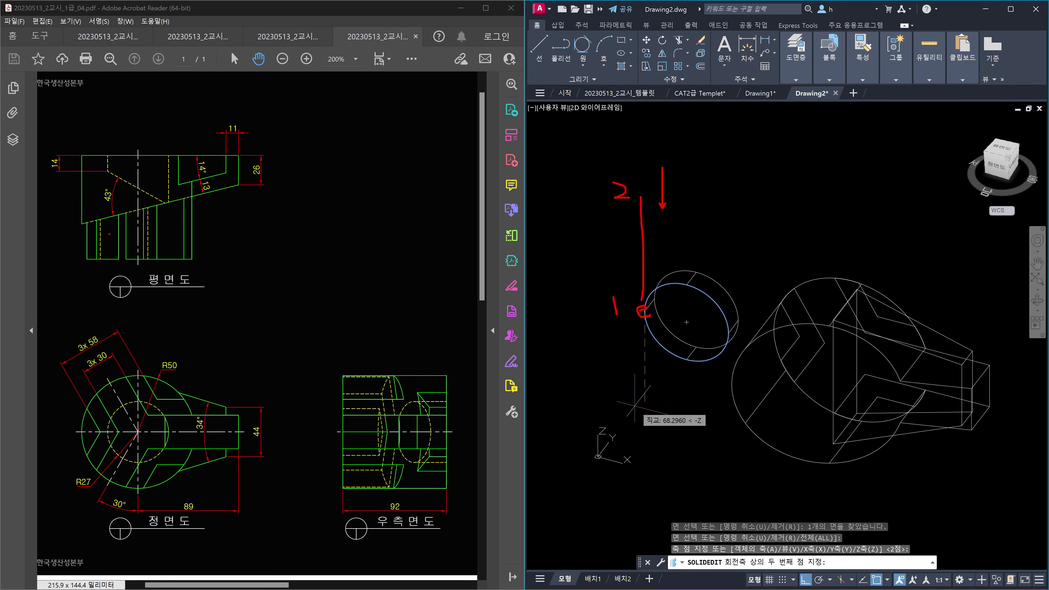
mouse_move(49, 109)
left_mouse_down("ctrl")
mouse_move(174, 253)
mouse_move(293, 245)
mouse_move(299, 291)
left_mouse_up("ctrl")
mouse_move(107, 170)
left_mouse_down("shift")
mouse_move(172, 170)
mouse_move(151, 192)
mouse_move(173, 221)
left_mouse_up("shift")
mouse_move(181, 213)
left_mouse_down()
mouse_move(196, 233)
mouse_move(232, 226)
left_mouse_up()
left_click_drag(242, 209, 241, 224)
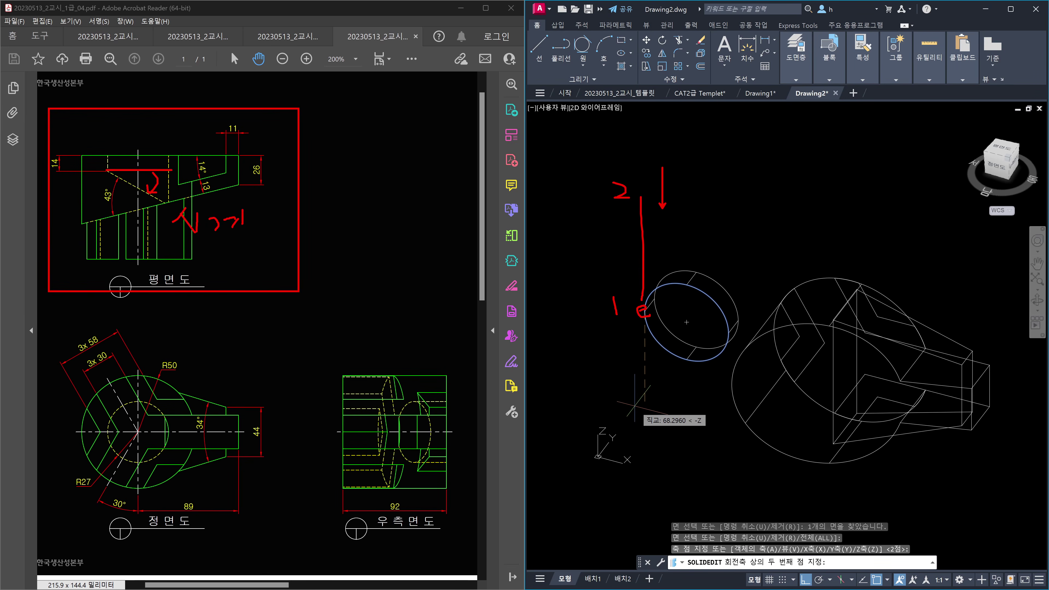
left_click_drag(646, 206, 653, 203)
left_click_drag(679, 239, 741, 243)
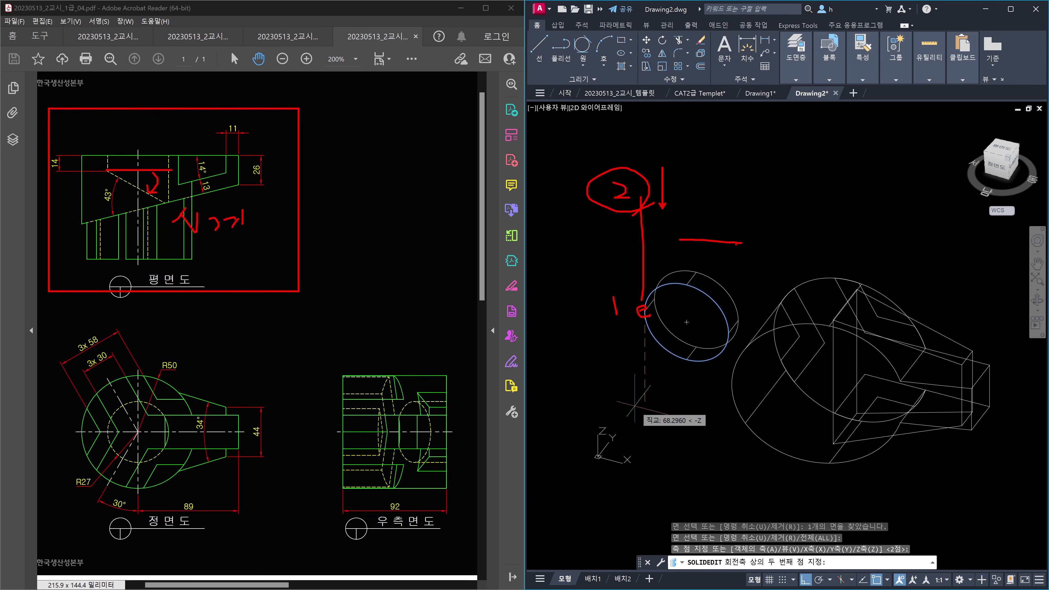
key("Escape")
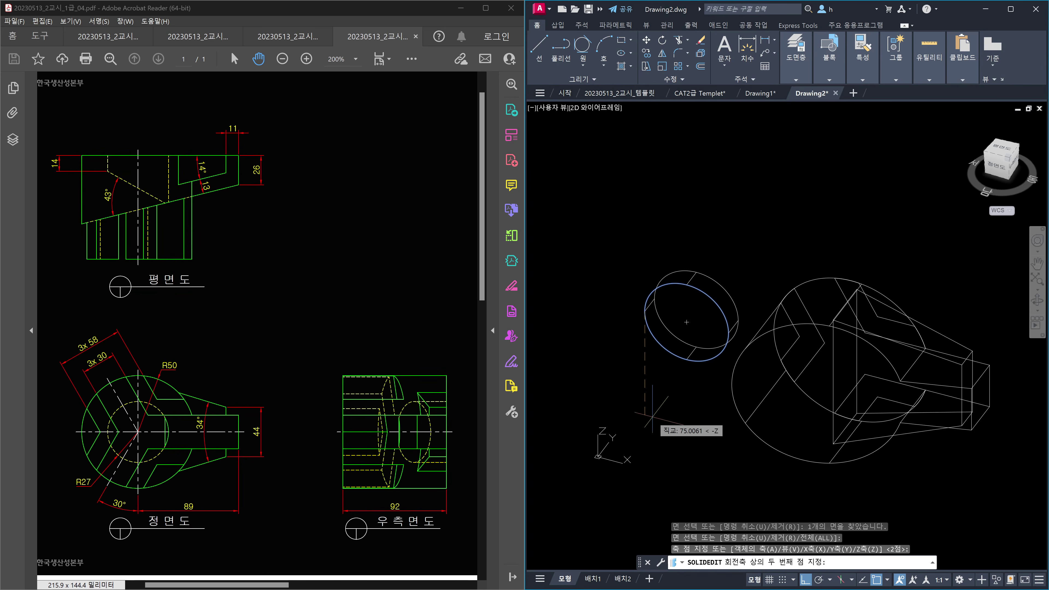
Step: Run the rotation axis straight down along -Z and rotate the R27 cylinder's front face by 29 degrees
left_click(652, 414)
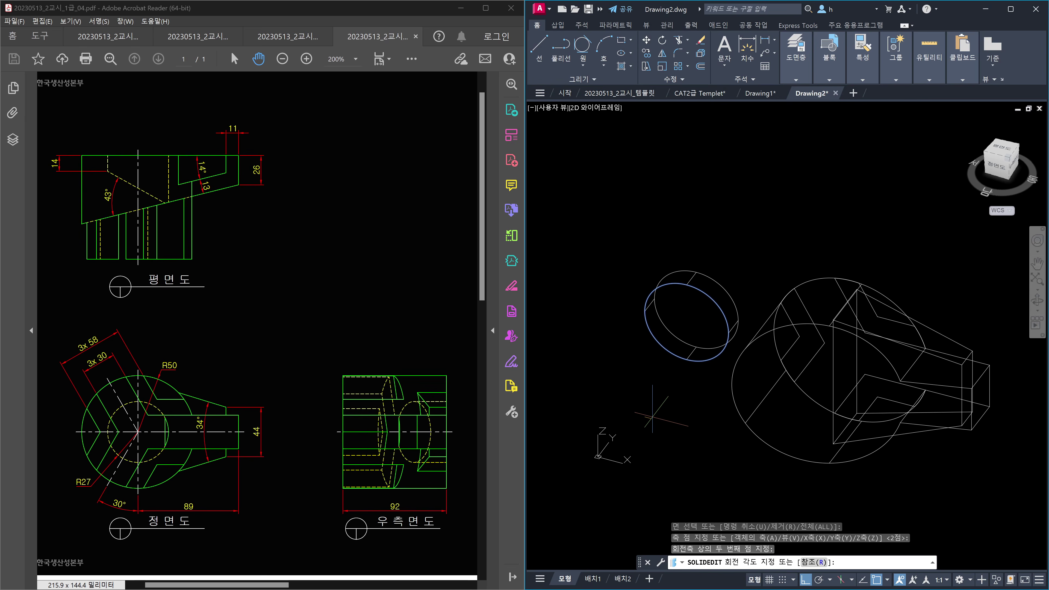
type("29")
key("Return")
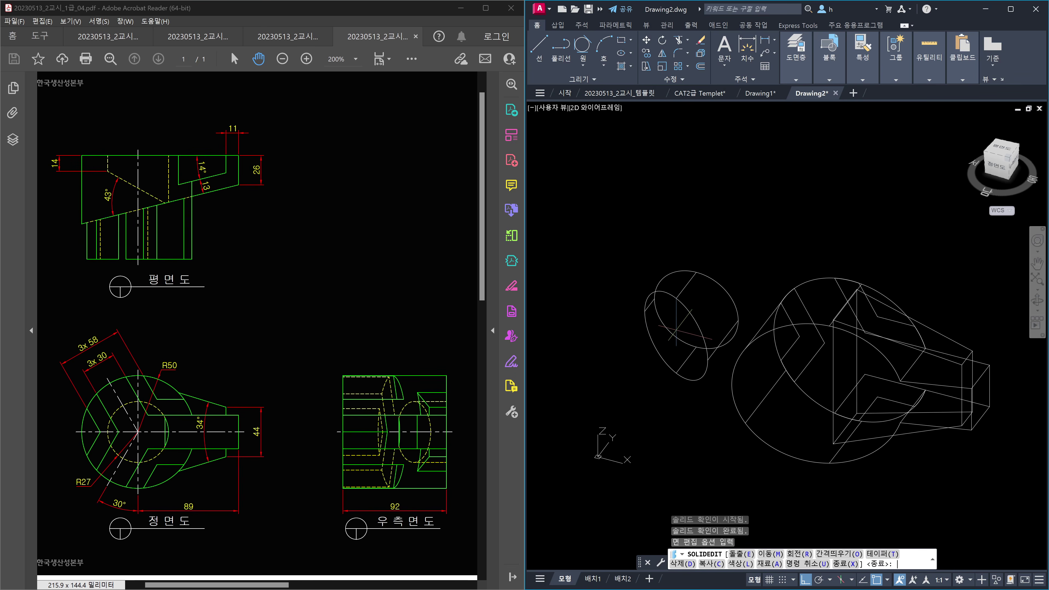
type("m")
key("Return")
left_click(706, 311)
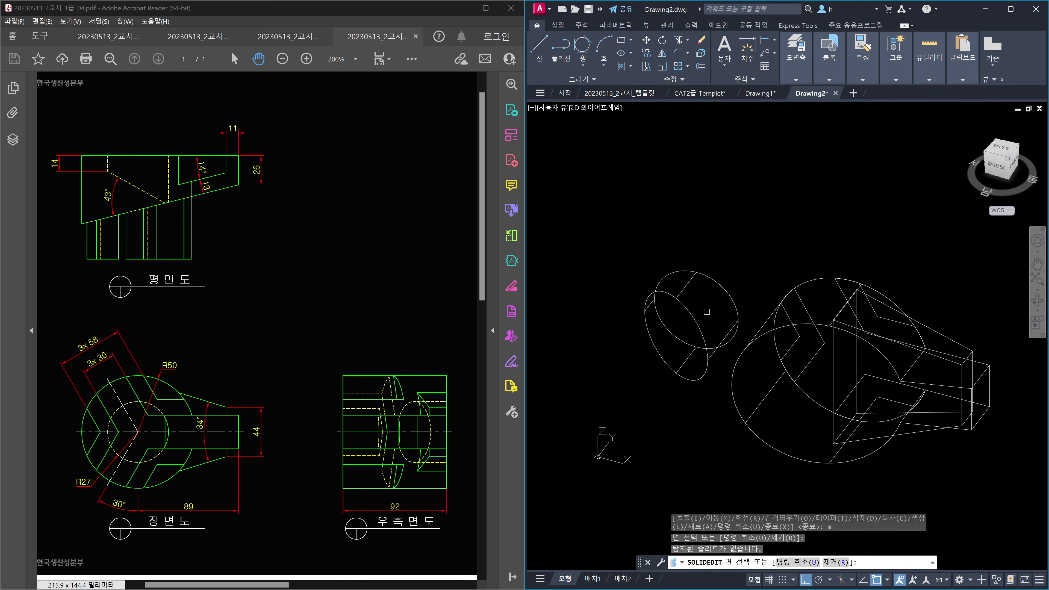
left_click(729, 287)
key("Return")
left_click(713, 225)
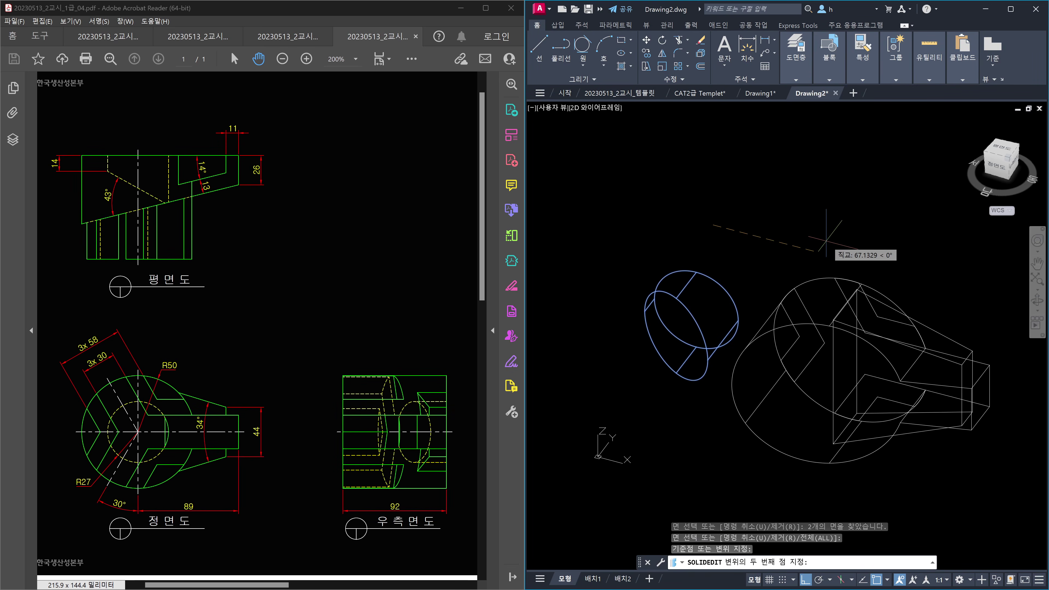
key("Escape")
Step: Try moving the R27 cylinder 100 mm in the positive X direction, then undo the move
type("m")
key("Return")
left_click(718, 308)
key("Return")
left_click(745, 223)
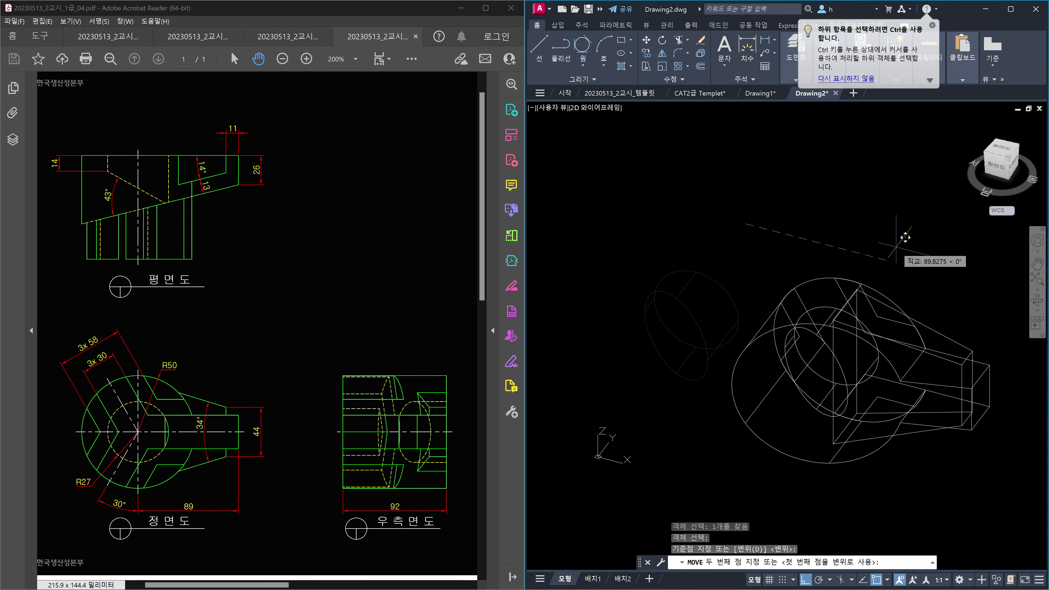
type("100")
key("Return")
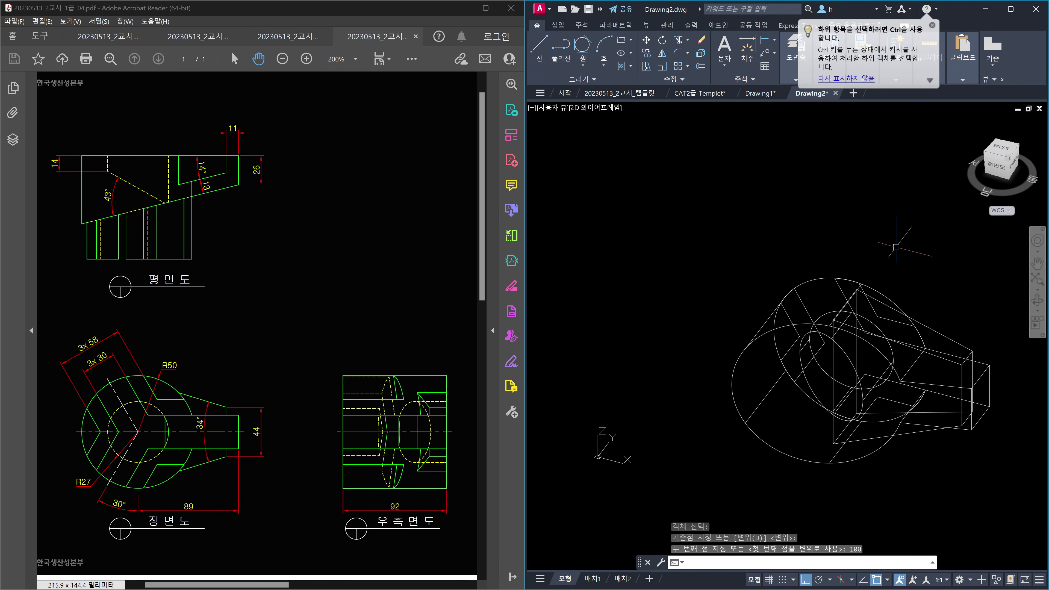
key("ctrl+z")
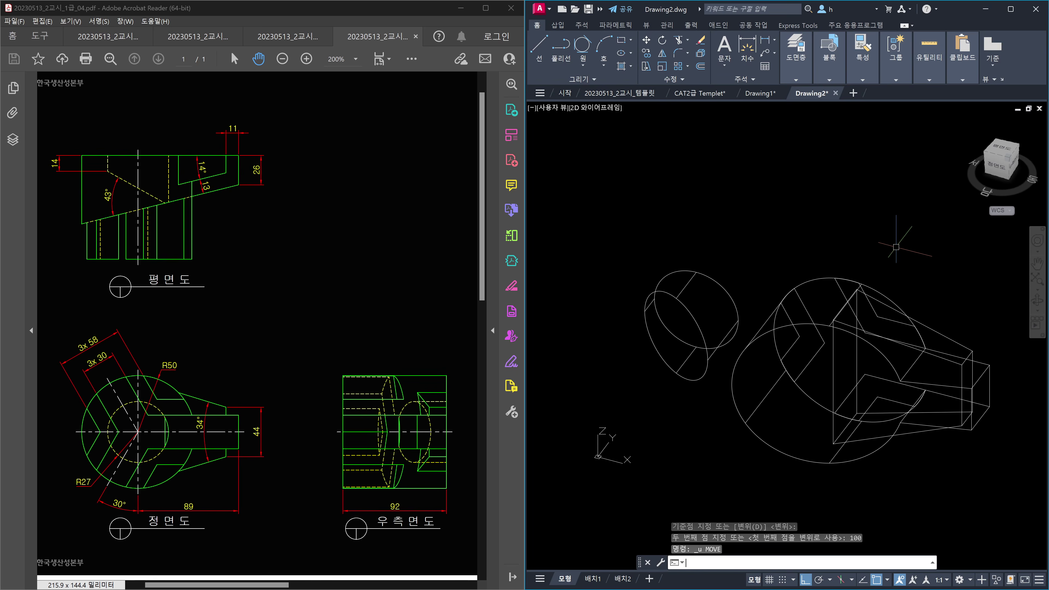
Step: Move the R27 cylinder back into the round body along positive X, using its circular face's centre as the base point
type("m")
key("Return")
left_click(725, 281)
key("Return")
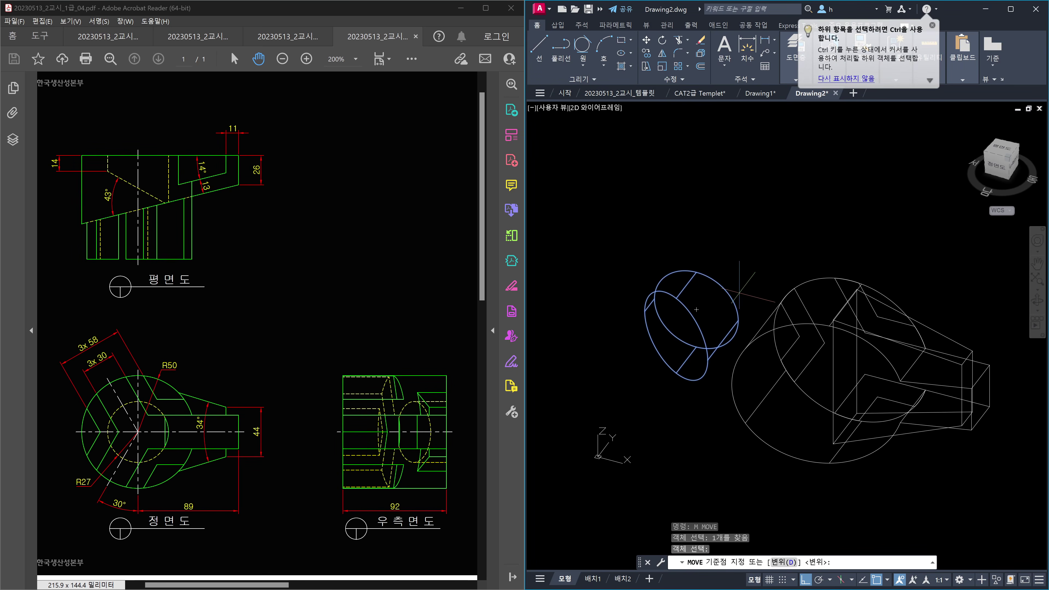
left_click(734, 306)
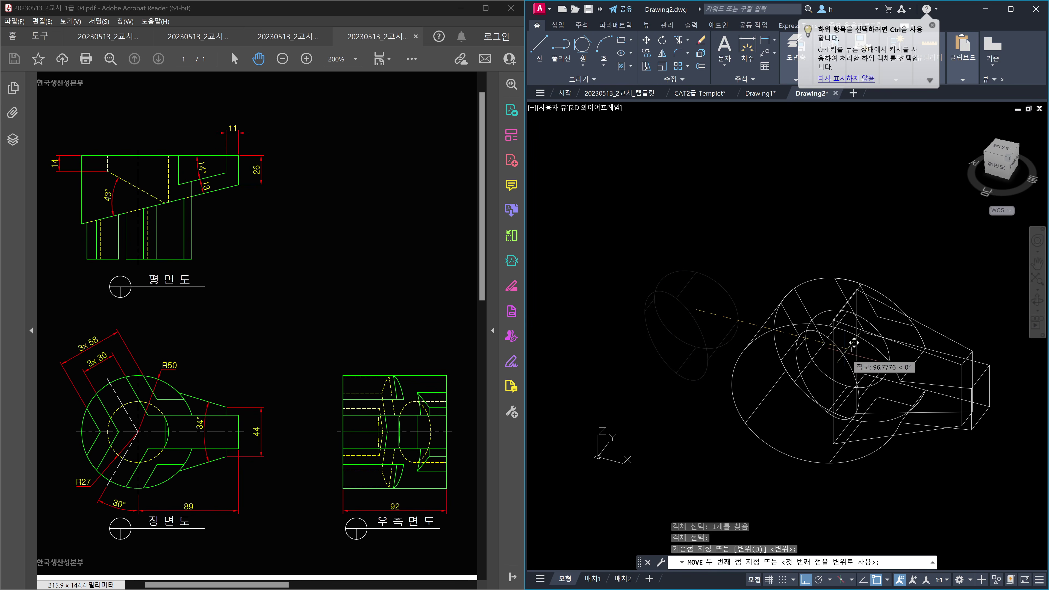
left_click(848, 361)
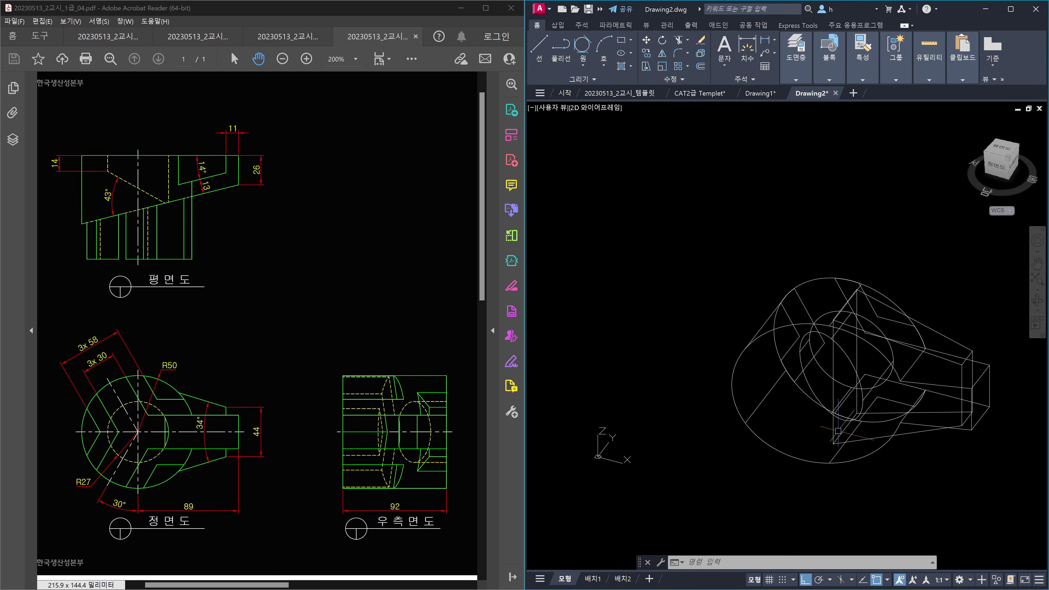
Step: Extrude the three V-shaped regions on the round body's back plane forward by 92 mm
middle_click_drag(1004, 425, 946, 414)
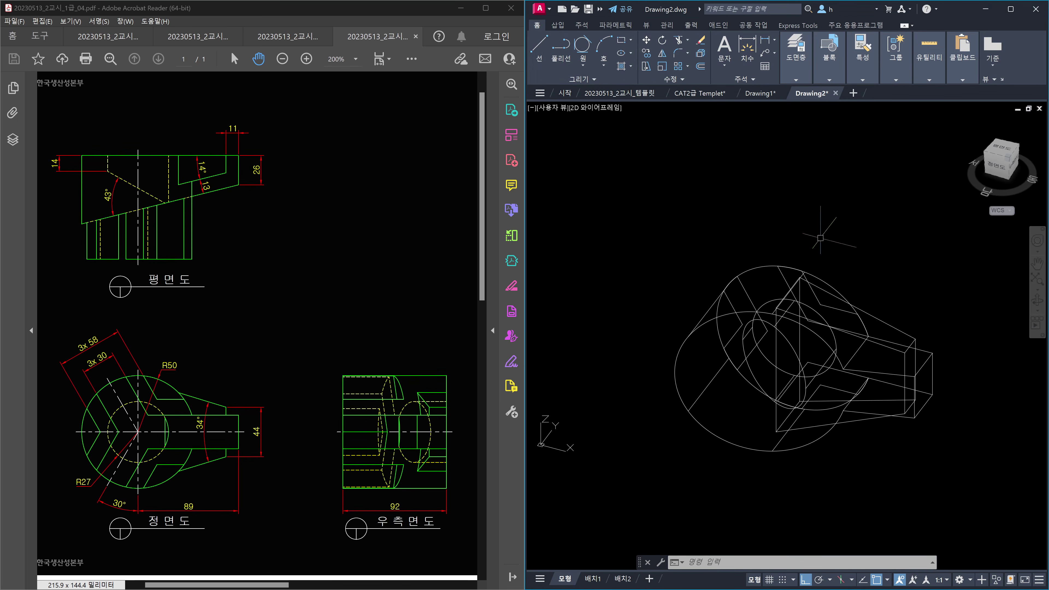
key("Escape")
type("ext")
key("Return")
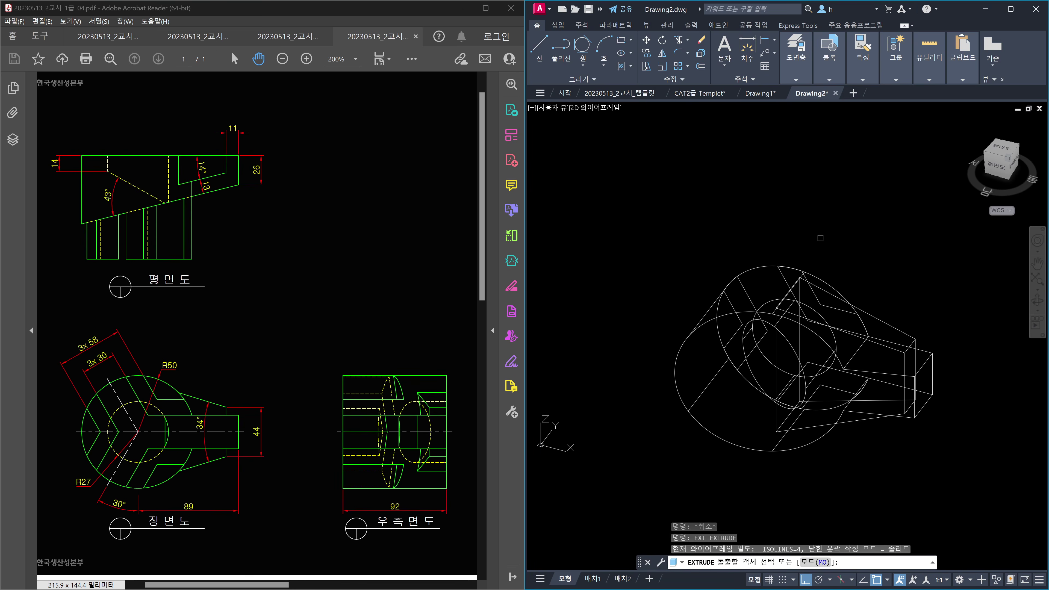
left_click(827, 310)
left_click(749, 295)
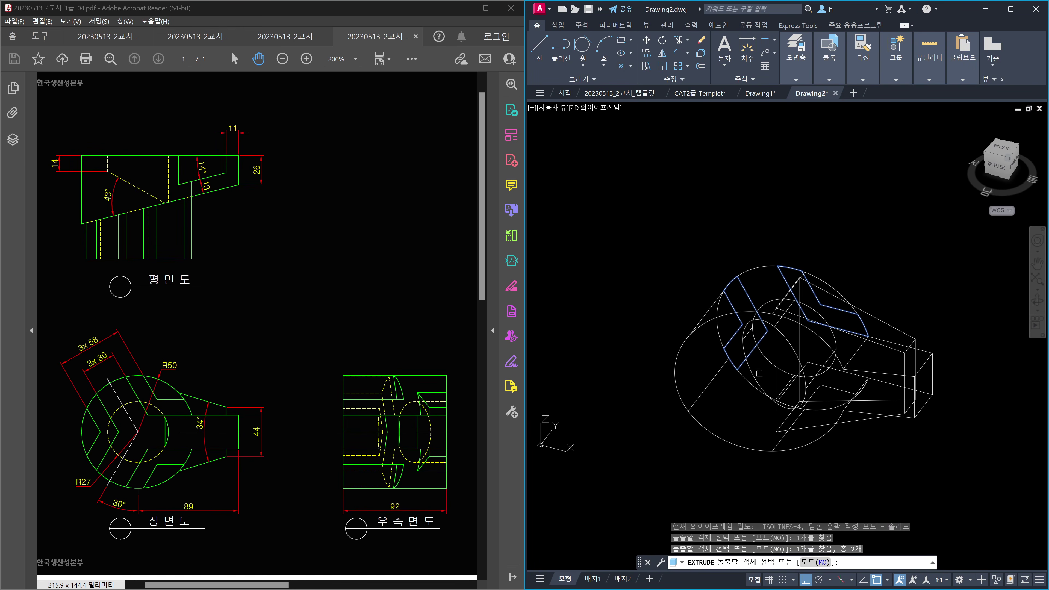
left_click(835, 389)
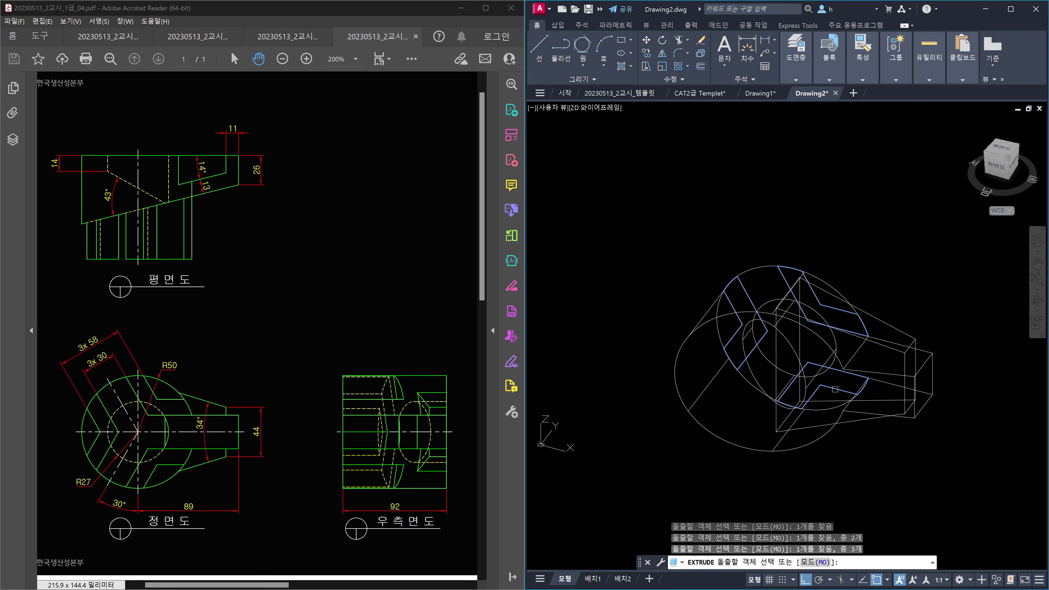
key("Return")
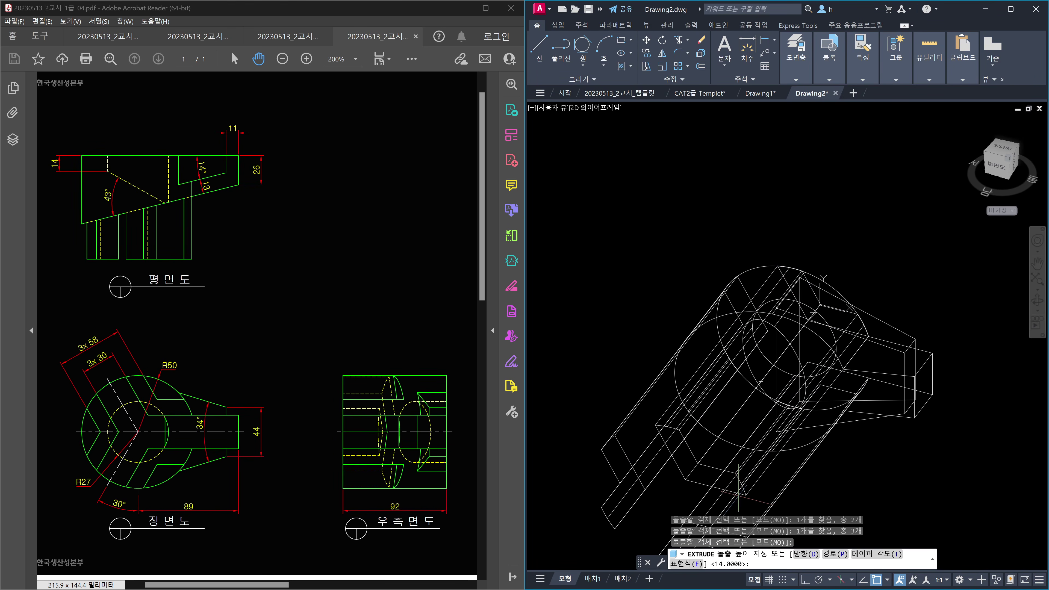
key("Return")
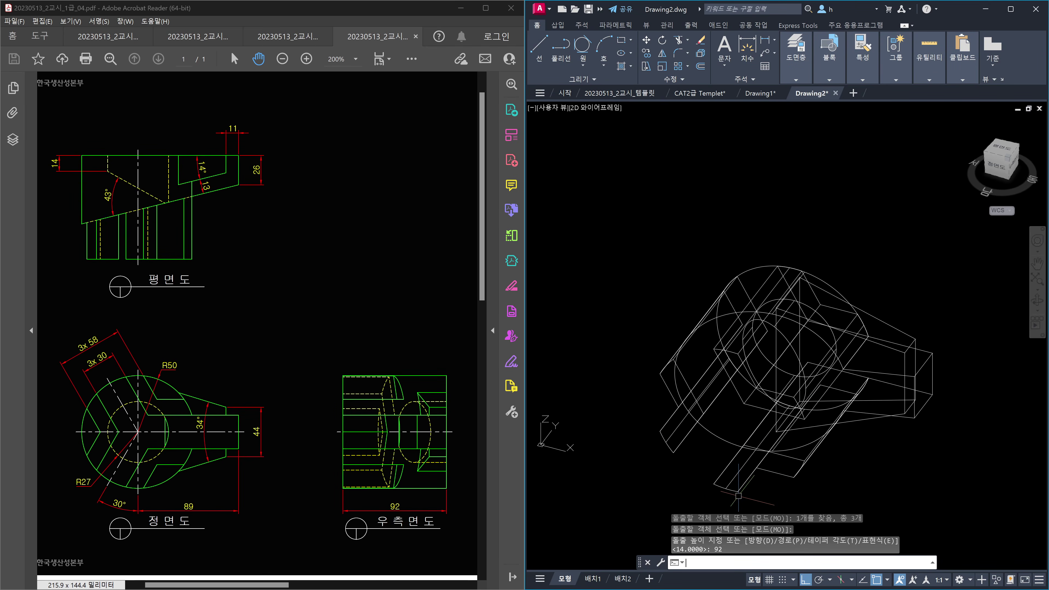
Step: Union the round body, the tapered arm and the three V-shaped extrusions into one solid, leaving out the R27 cylinder
middle_click_drag(913, 381, 859, 367, "shift")
left_click(810, 377)
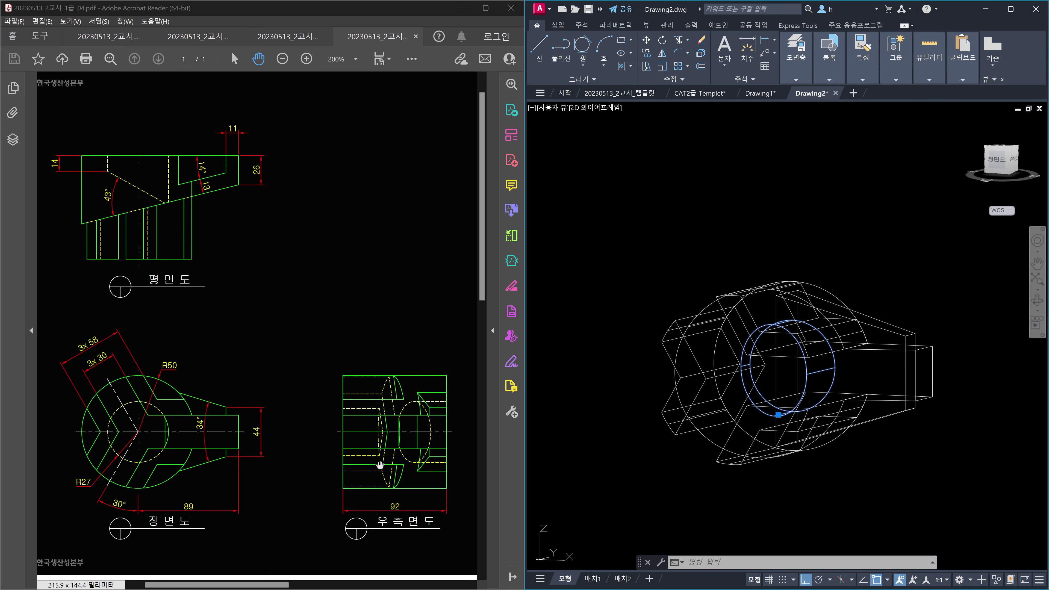
key("Escape")
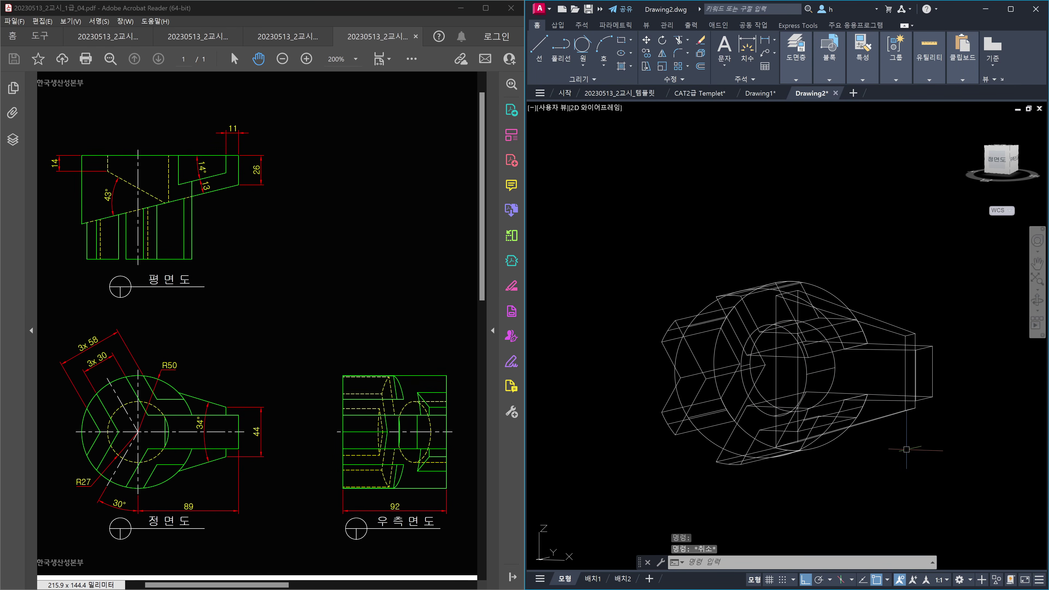
type("UNI")
key("Return")
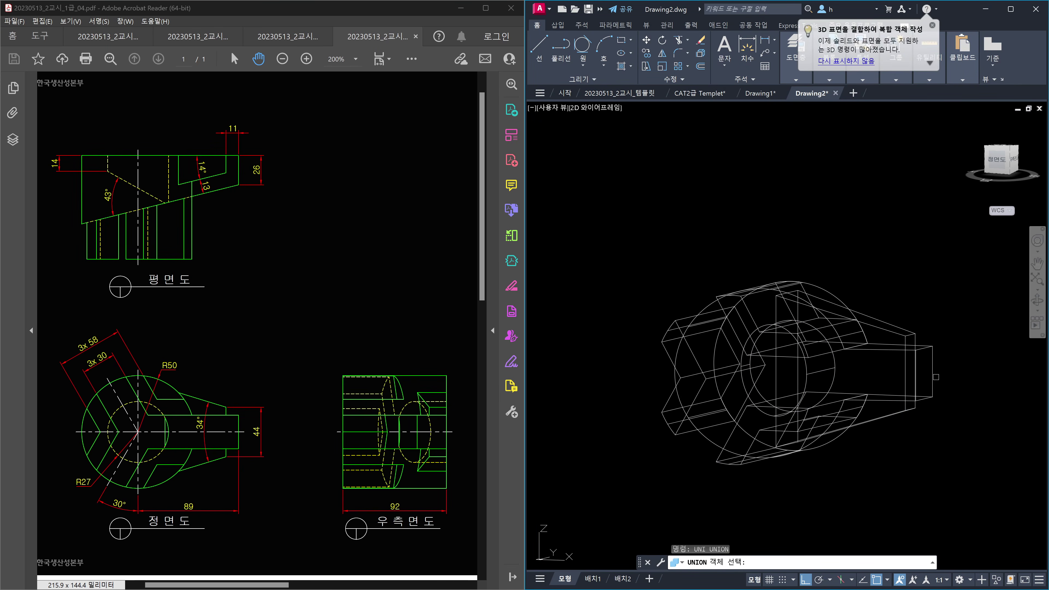
left_click(915, 353)
left_click(905, 337)
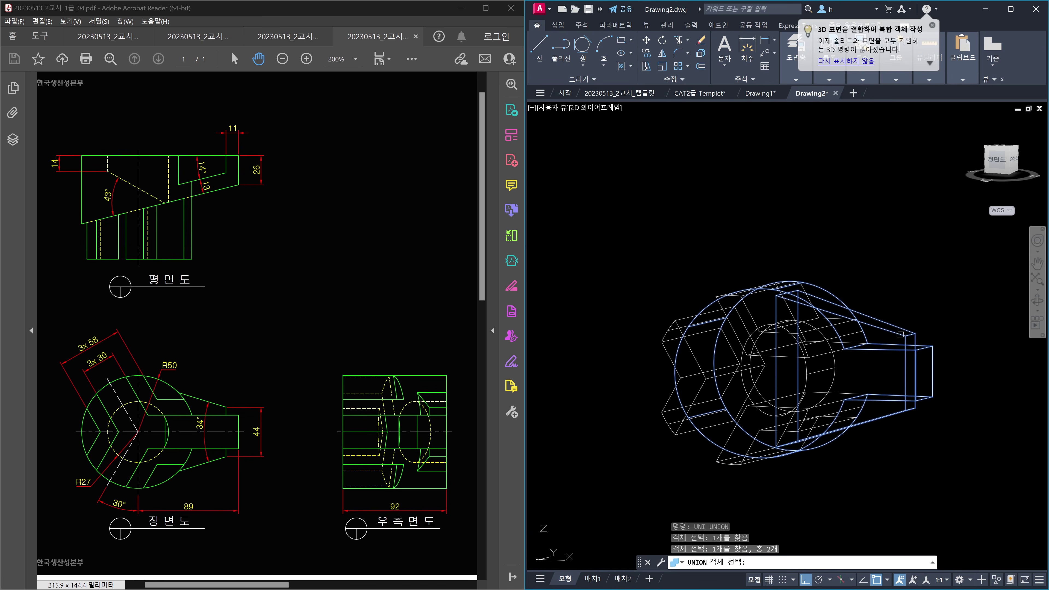
left_click(744, 303)
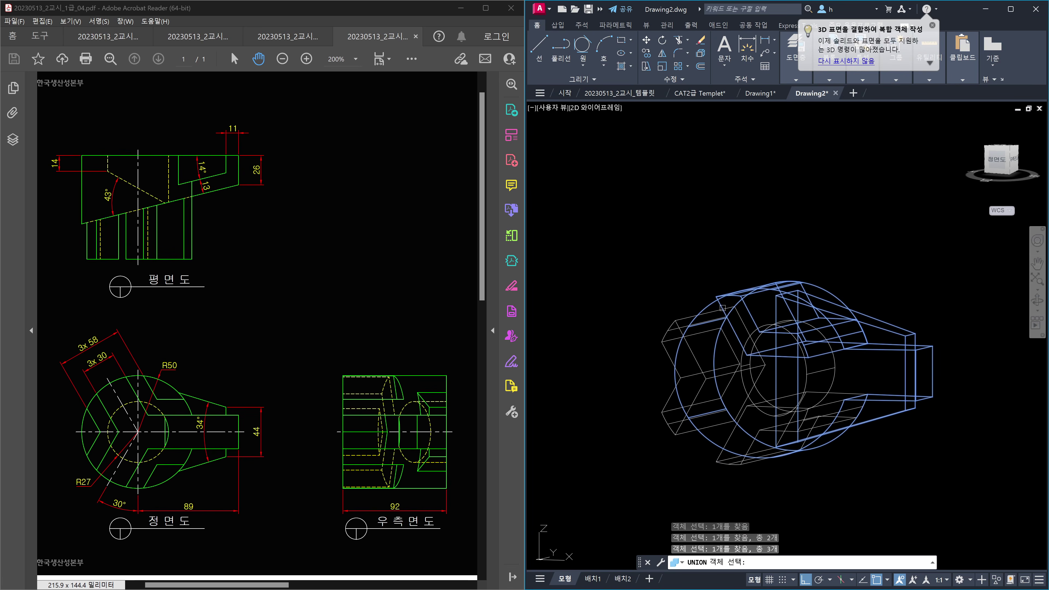
left_click(680, 328)
left_click(728, 441)
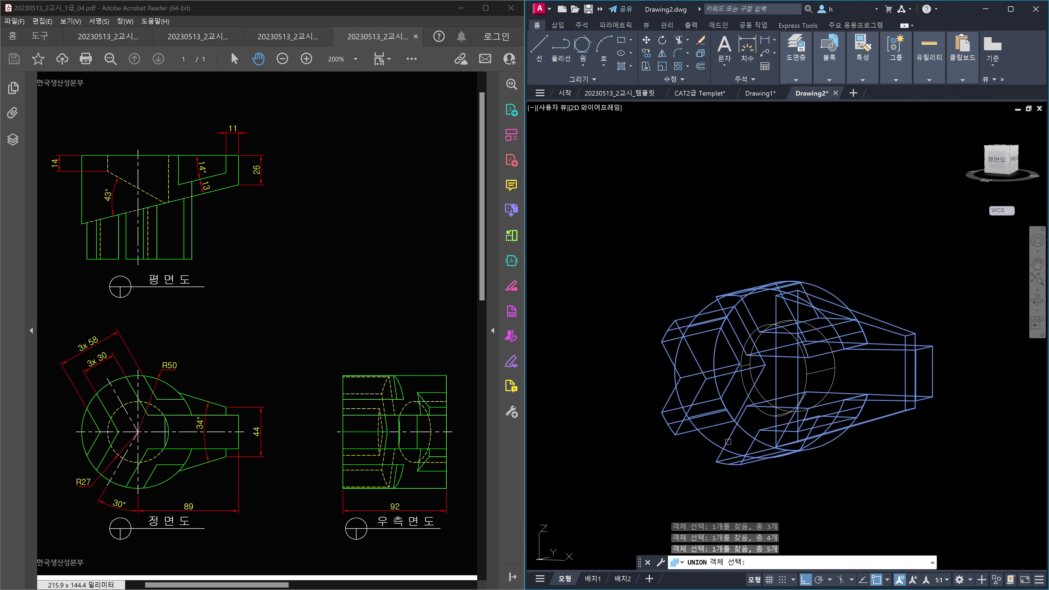
key("Return")
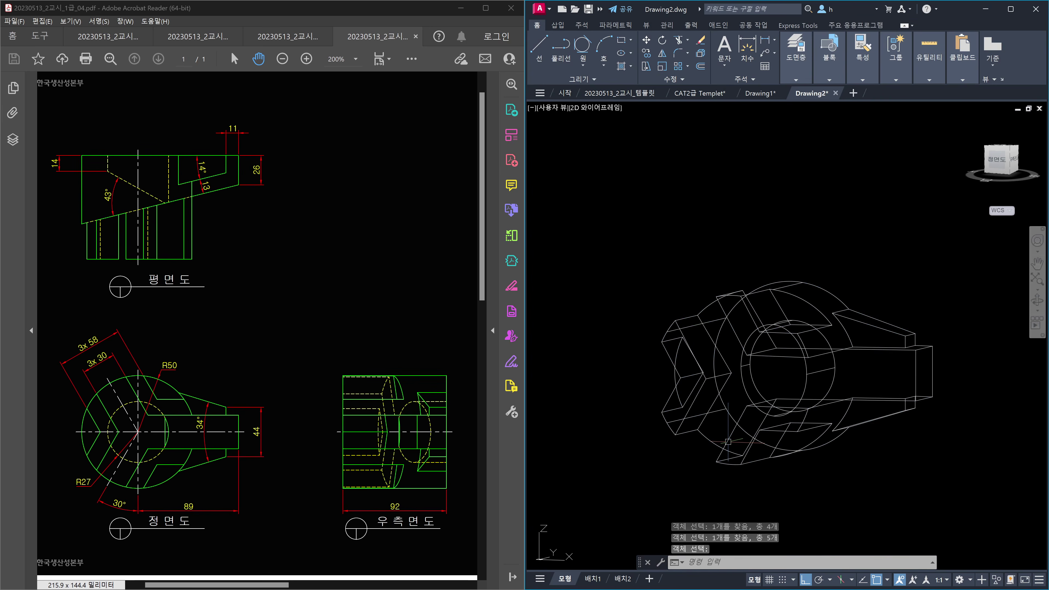
Step: Subtract the R27 cylinder from the united body to cut the sloped recess
type("su")
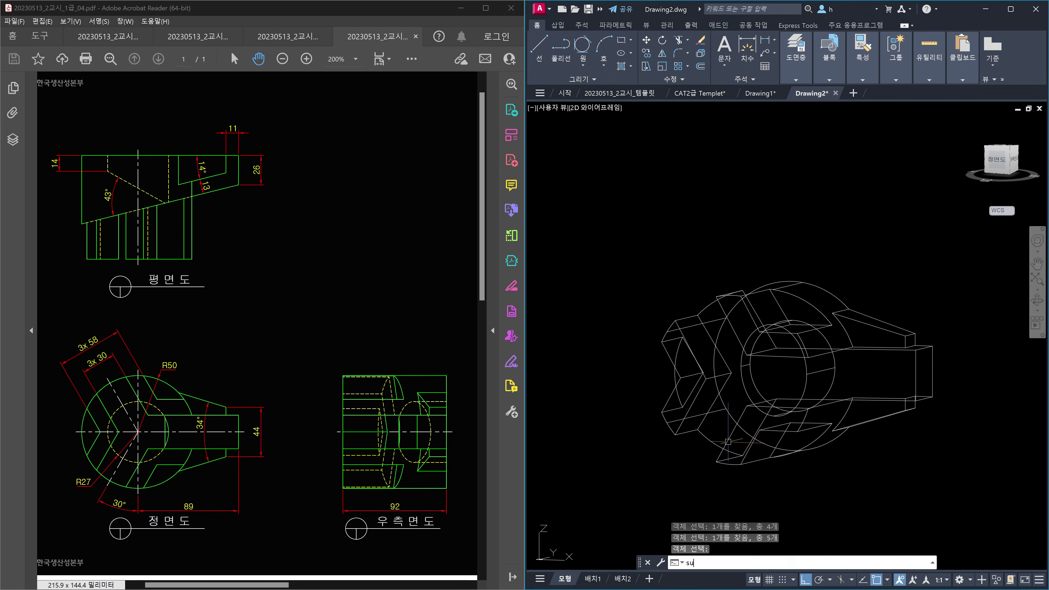
key("Return")
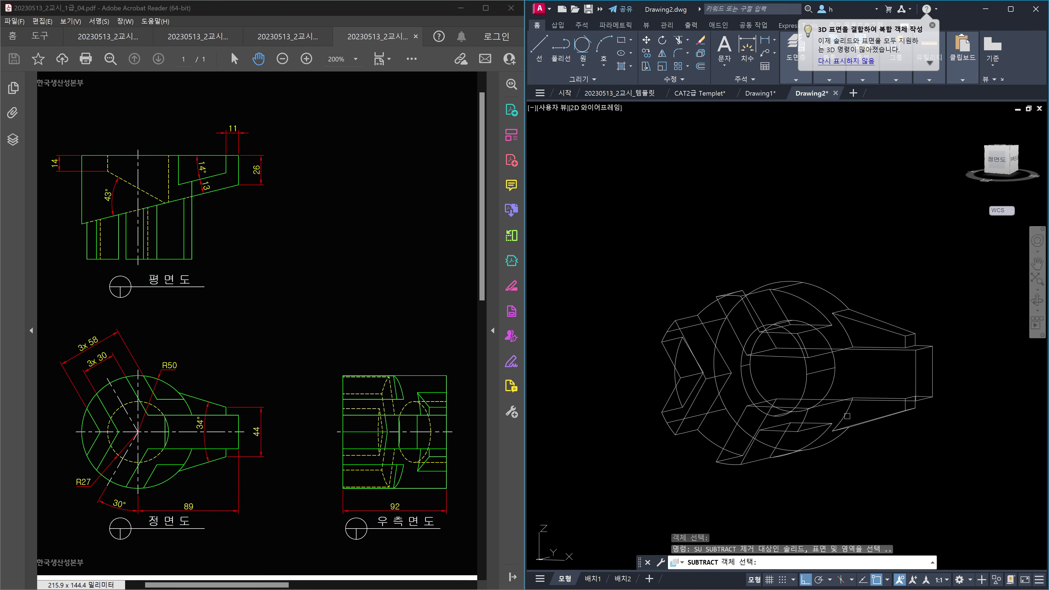
left_click(846, 418)
key("Return")
left_click(826, 380)
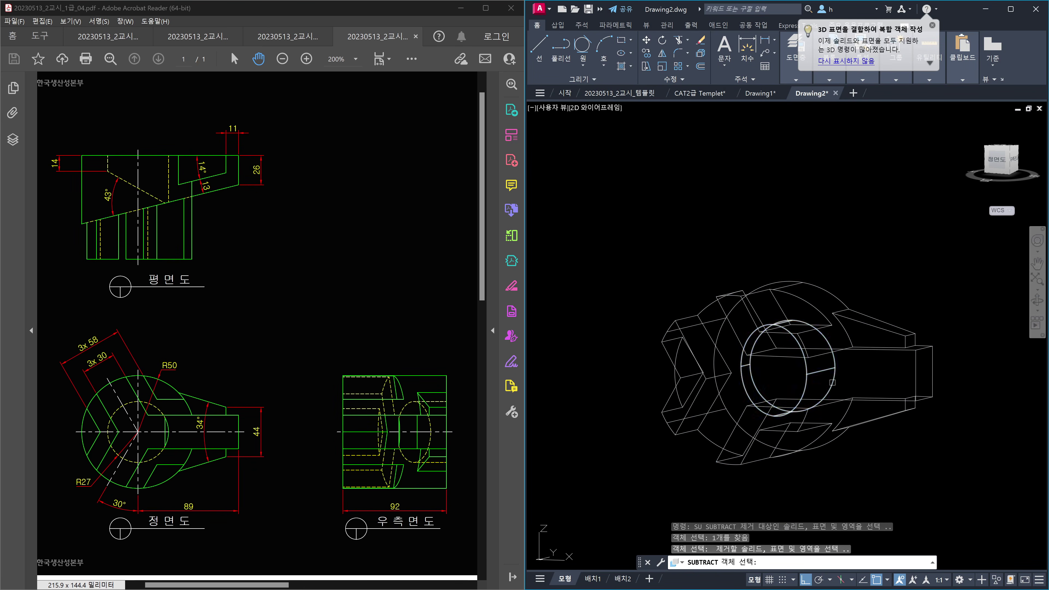
key("Return")
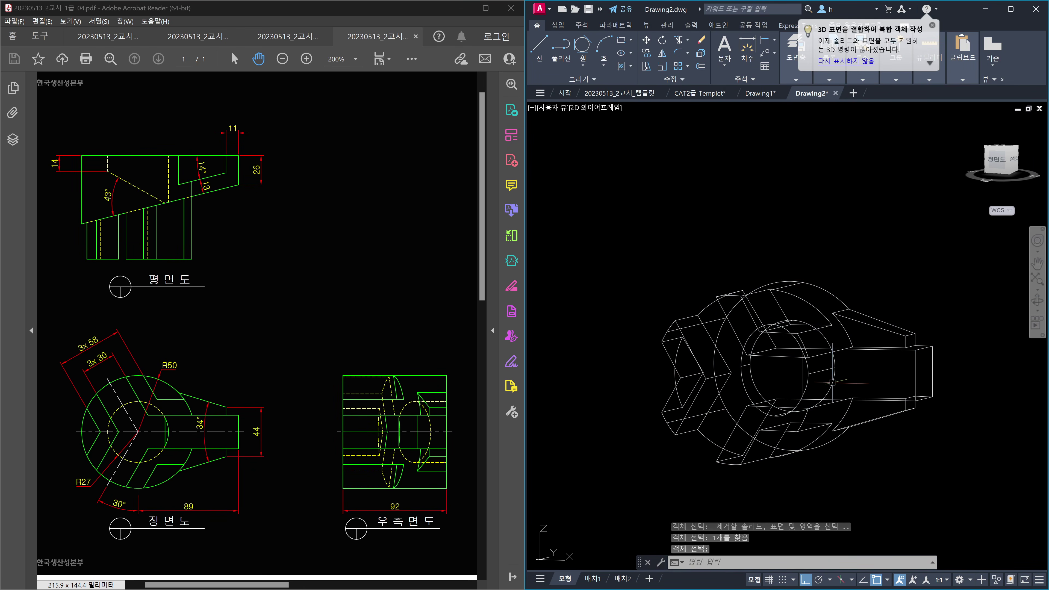
Step: Inspect the model from the front and back in the Conceptual style, then return to 2D Wireframe
type("vs")
key("Return")
type("c")
key("Return")
middle_click_drag(832, 382, 810, 373, "shift")
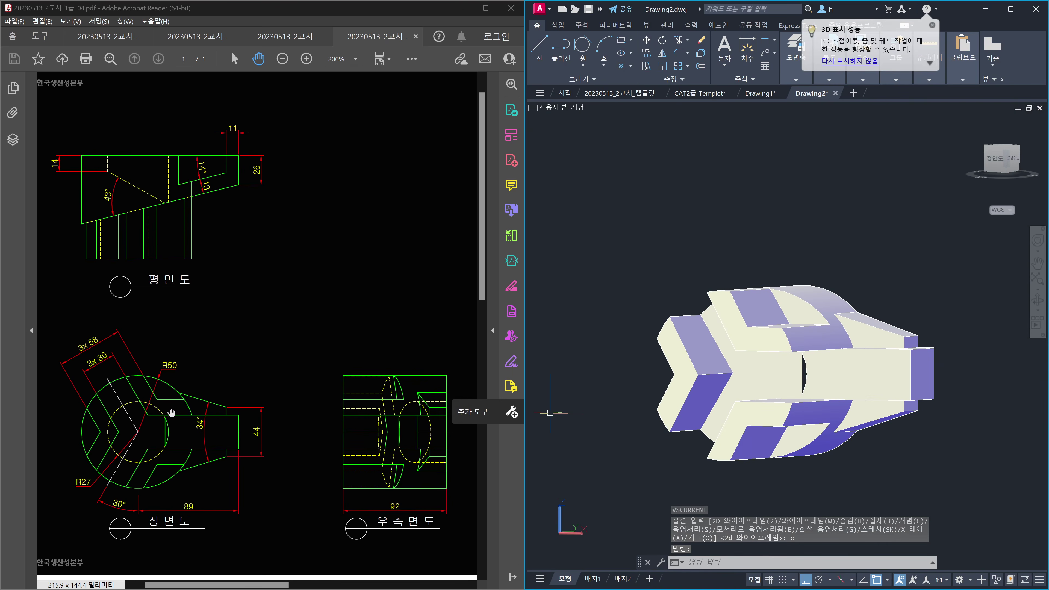
middle_click_drag(714, 408, 524, 393, "shift")
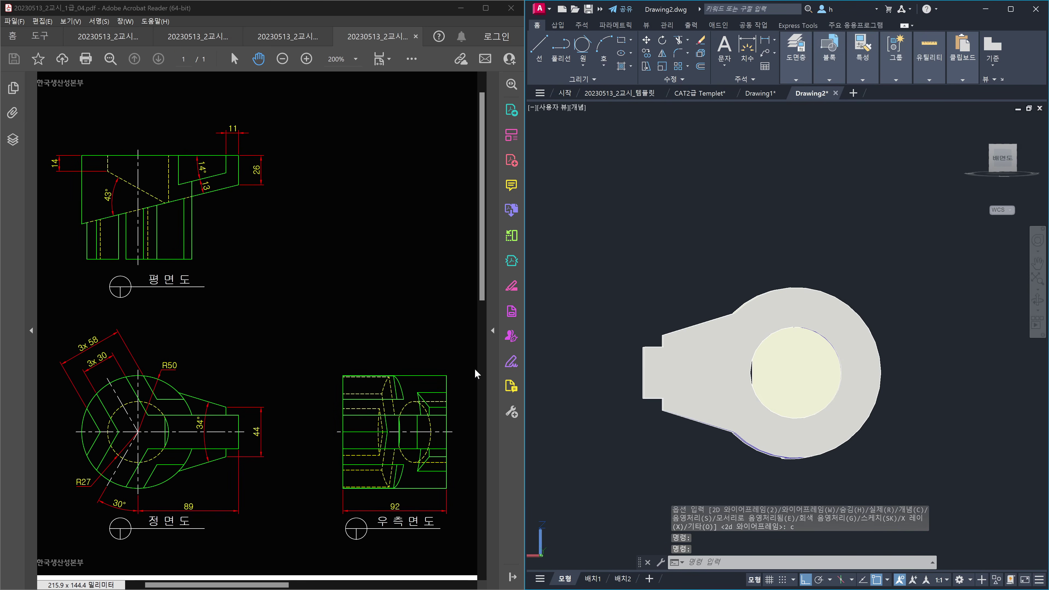
middle_click_drag(861, 370, 879, 339, "shift")
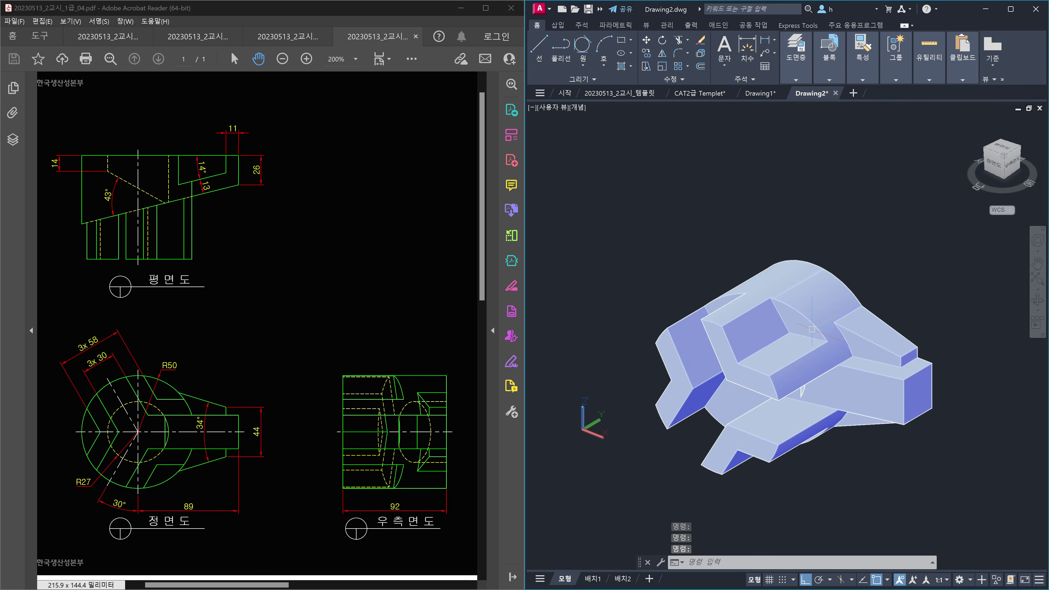
type("vs")
key("Return")
type("2")
key("Return")
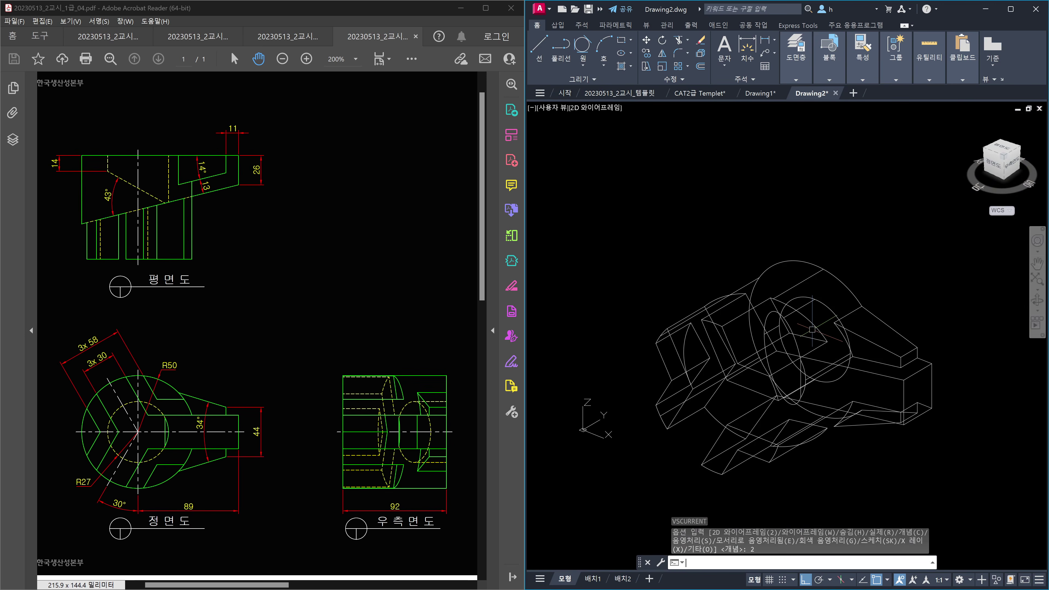
Step: Set the southeast isometric view and show the PDF's isometric figure with points A, B and C in Acrobat Reader for comparison
left_click(999, 164)
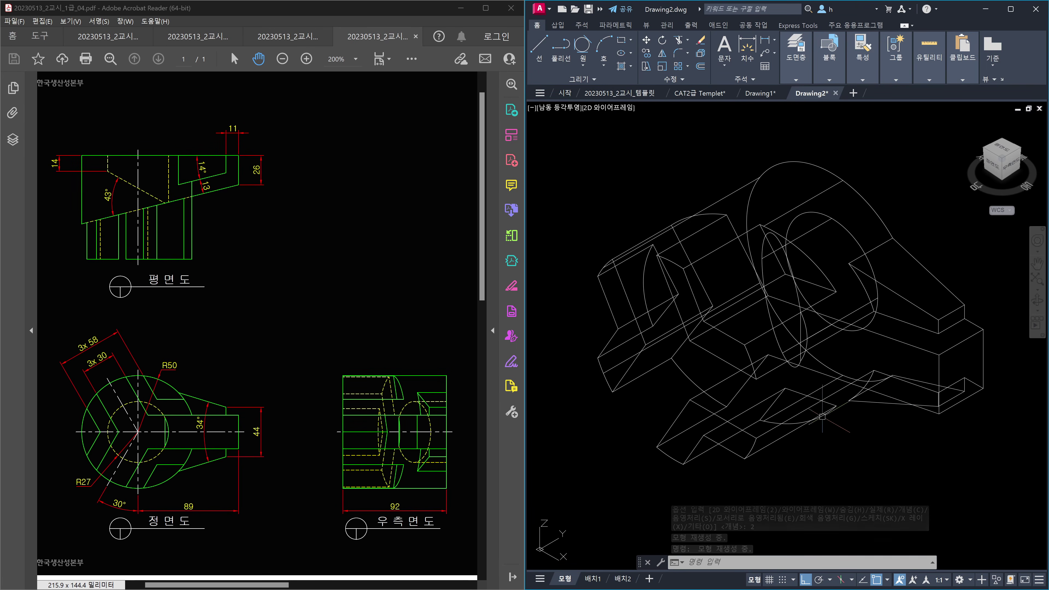
left_click(363, 321)
scroll(415, 381, "right", 6)
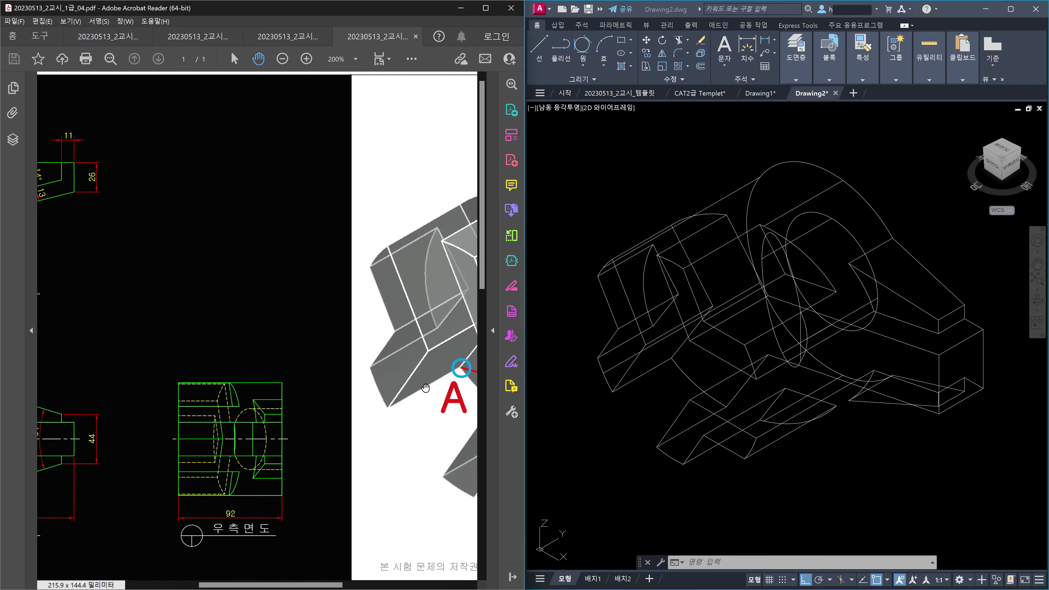
scroll(414, 381, "right", 10)
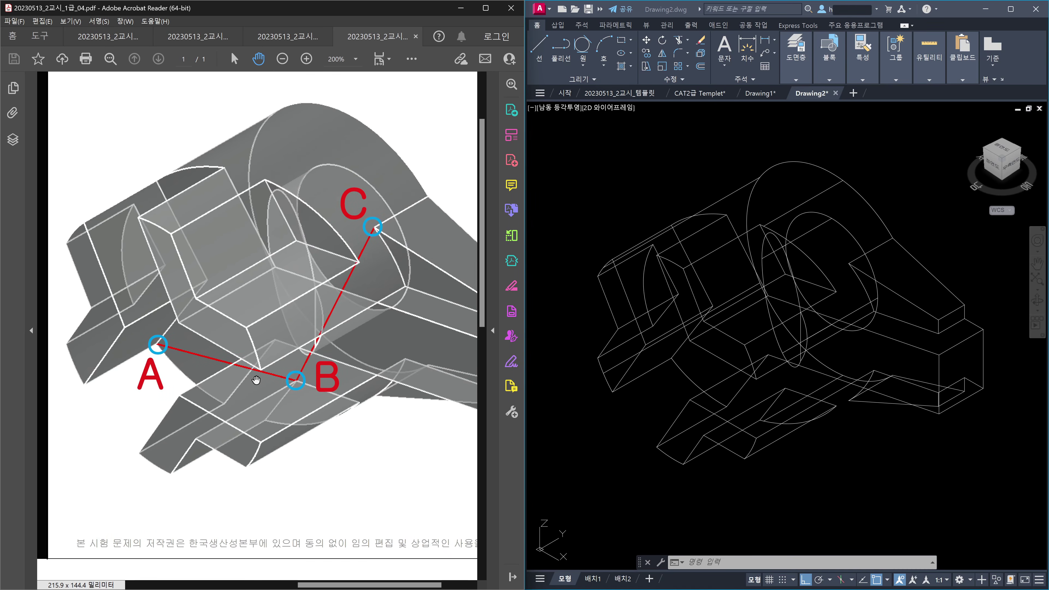
left_click_drag(374, 402, 355, 399)
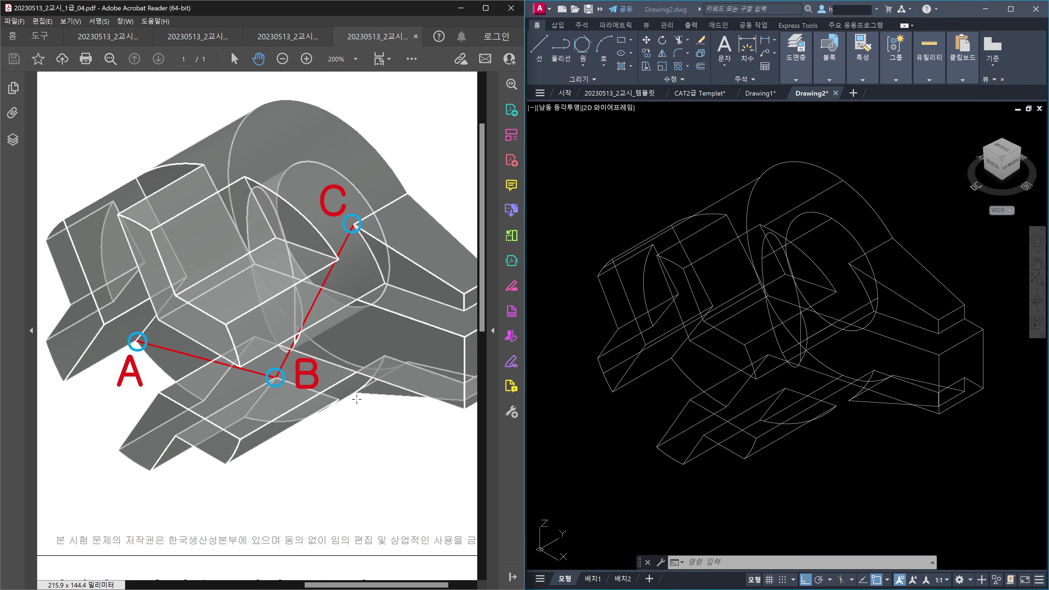
Step: Draw a 3D polyline on the solid from point A through point B to point C, matching the PDF figure
left_click(927, 478)
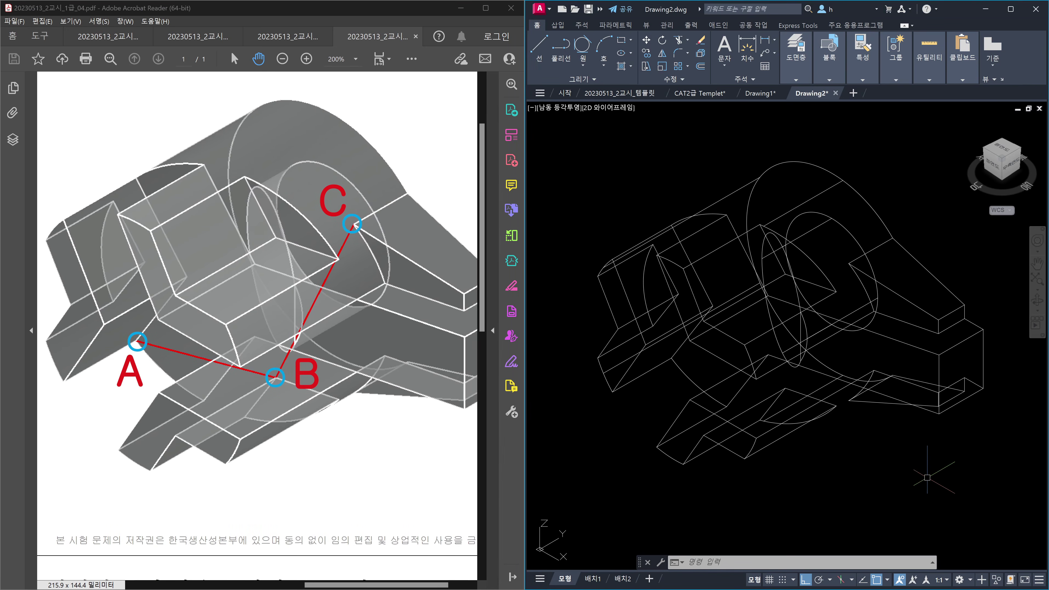
type("3p")
key("Return")
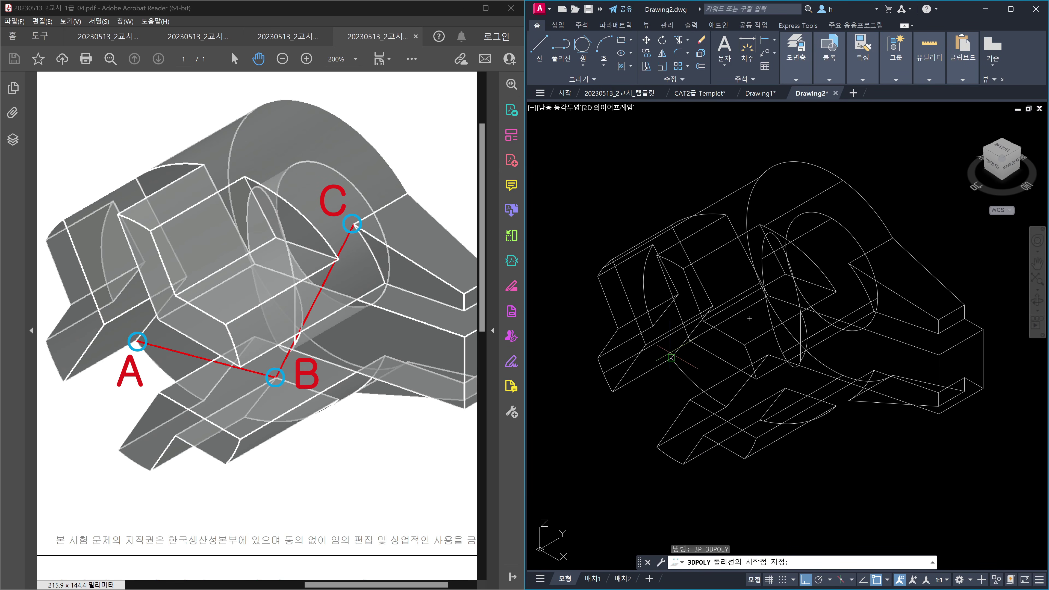
left_click(671, 357)
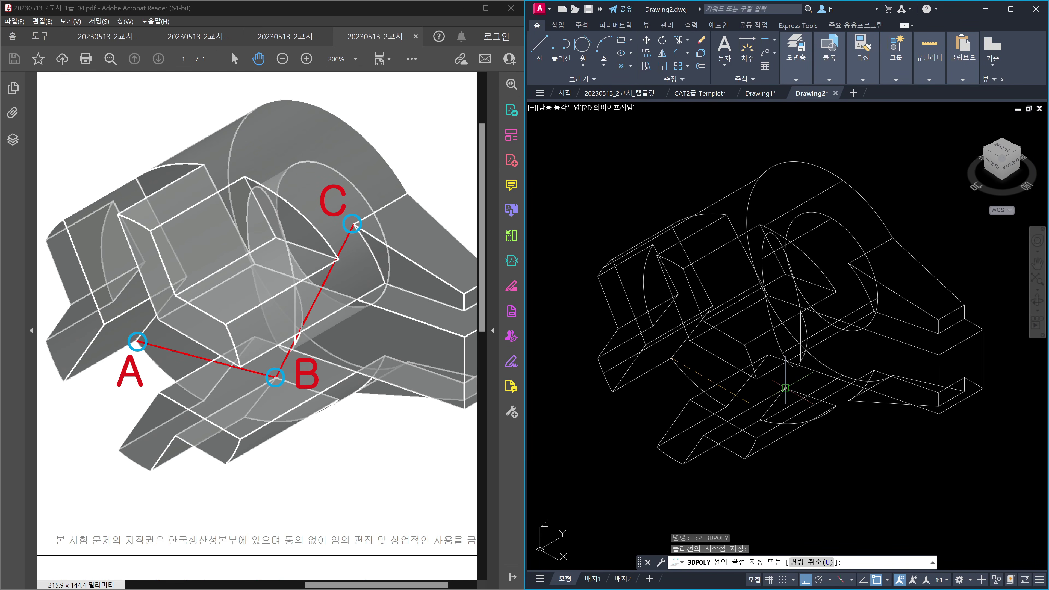
left_click(785, 388)
left_click(848, 263)
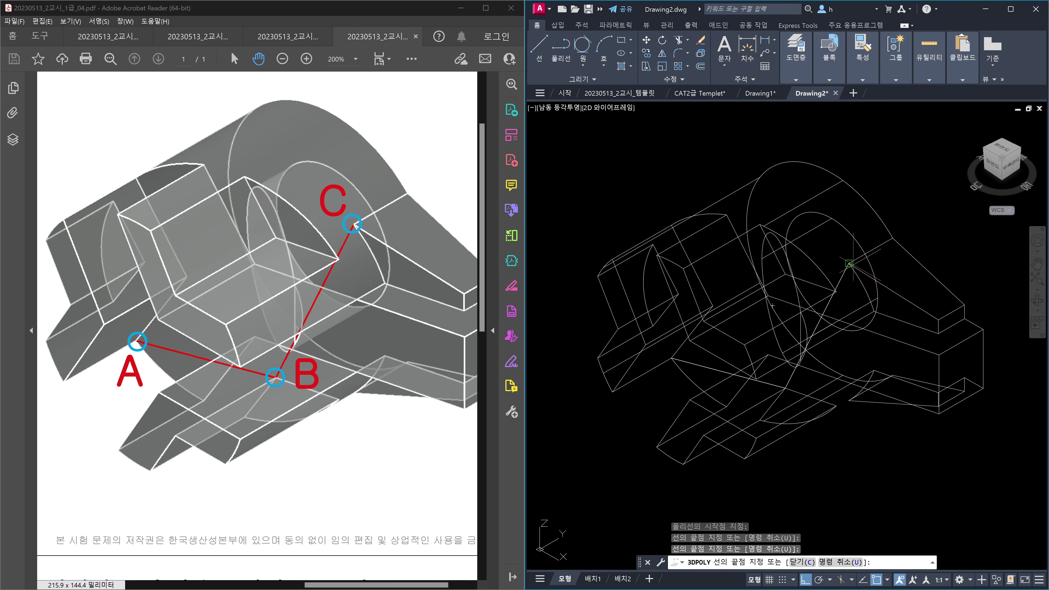
key("Escape")
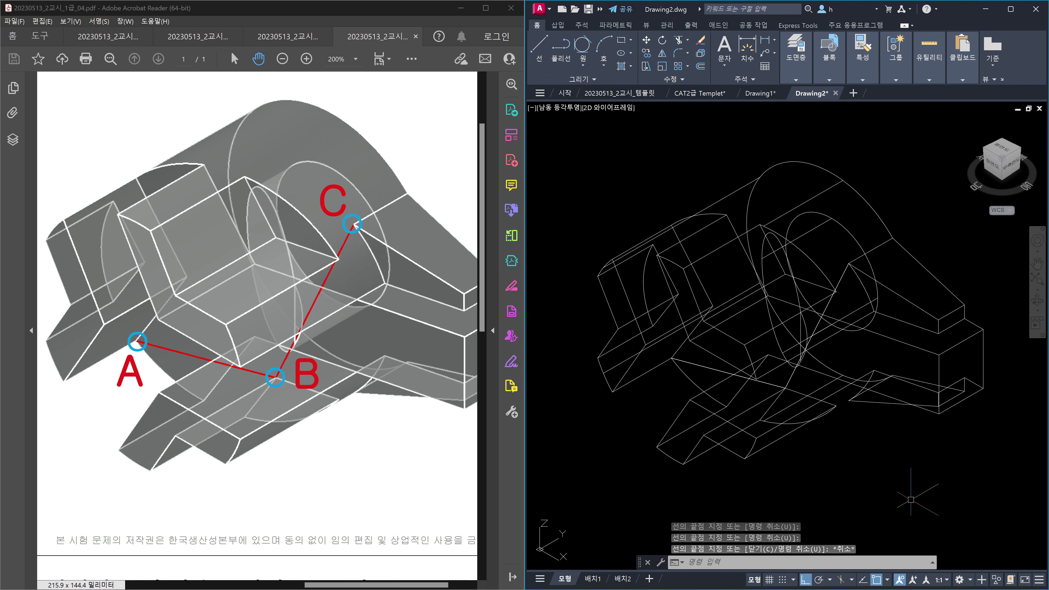
Step: Bring up the answer notes and list the A-B-C polyline's properties to check its length against answer 5
key("alt+Tab")
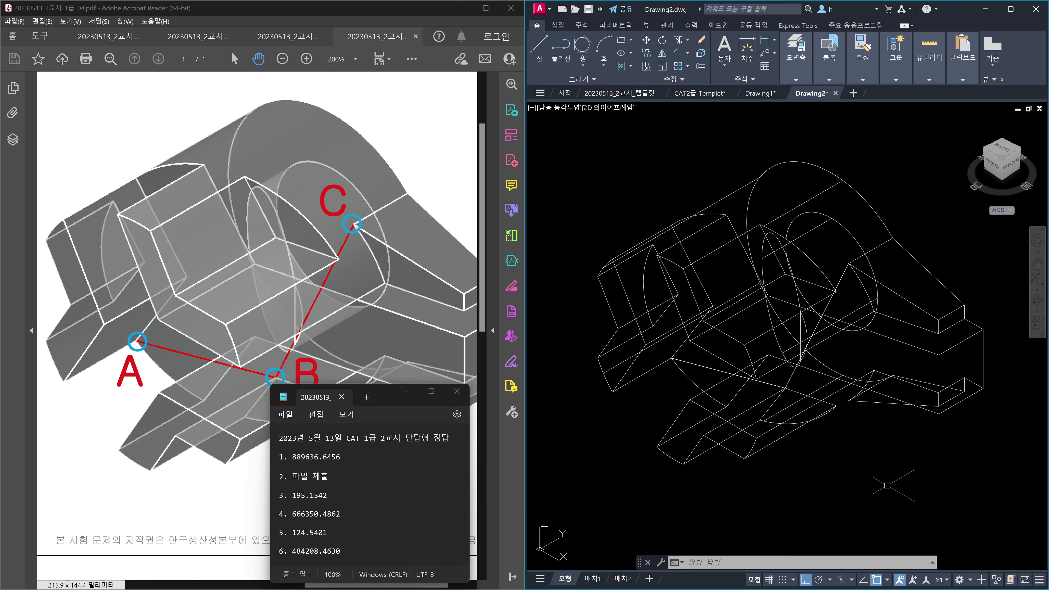
type("li")
key("Return")
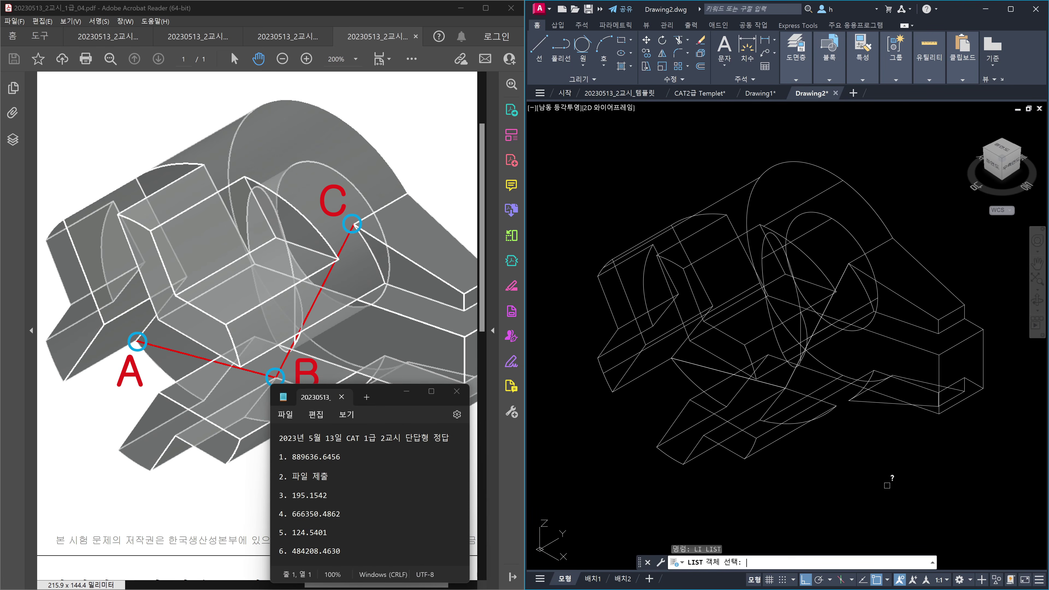
left_click(706, 365)
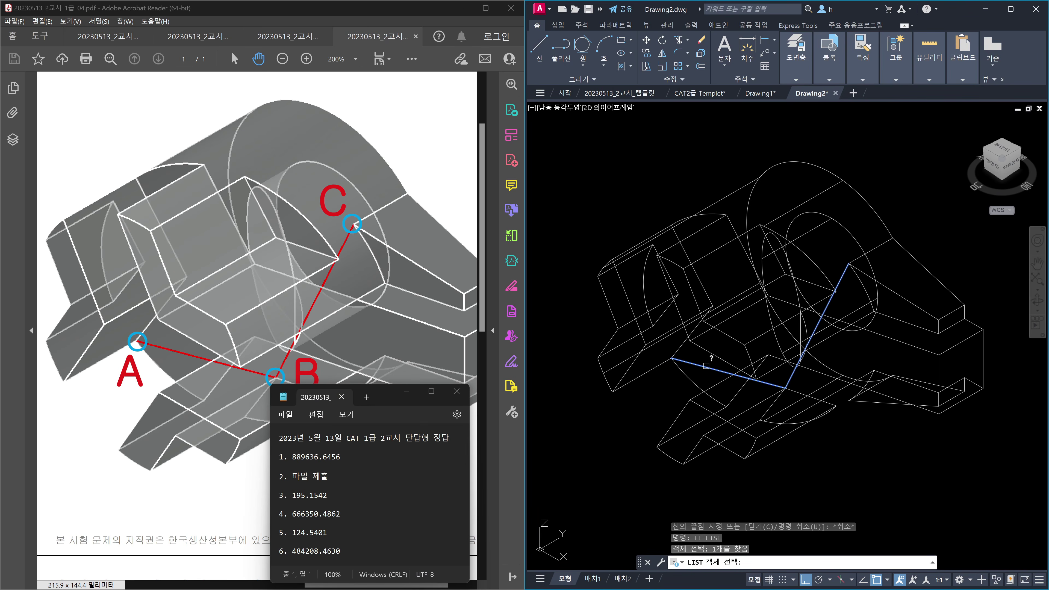
key("Return")
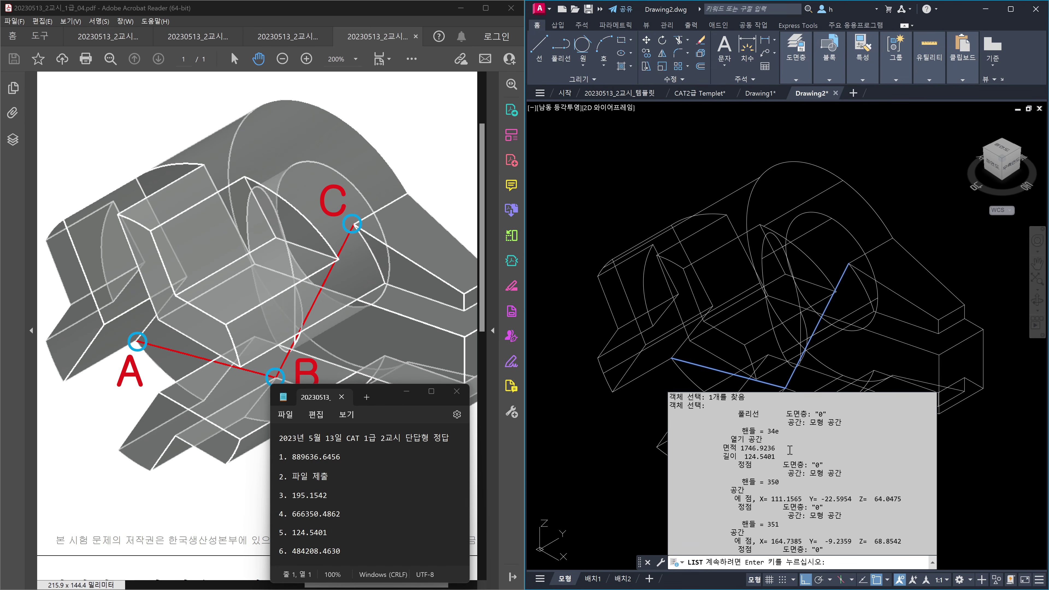
key("Escape")
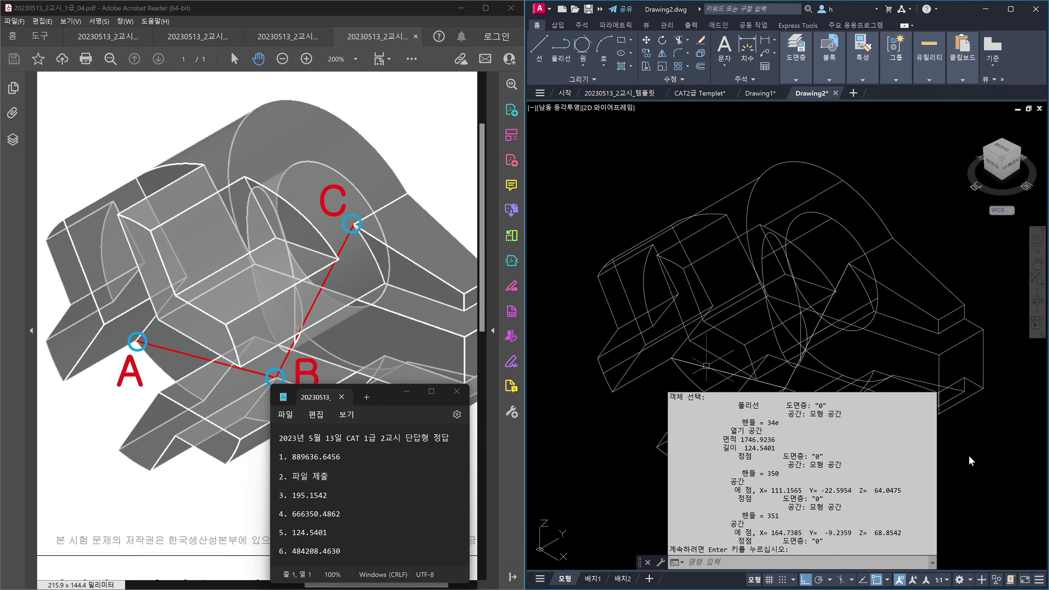
key("Escape")
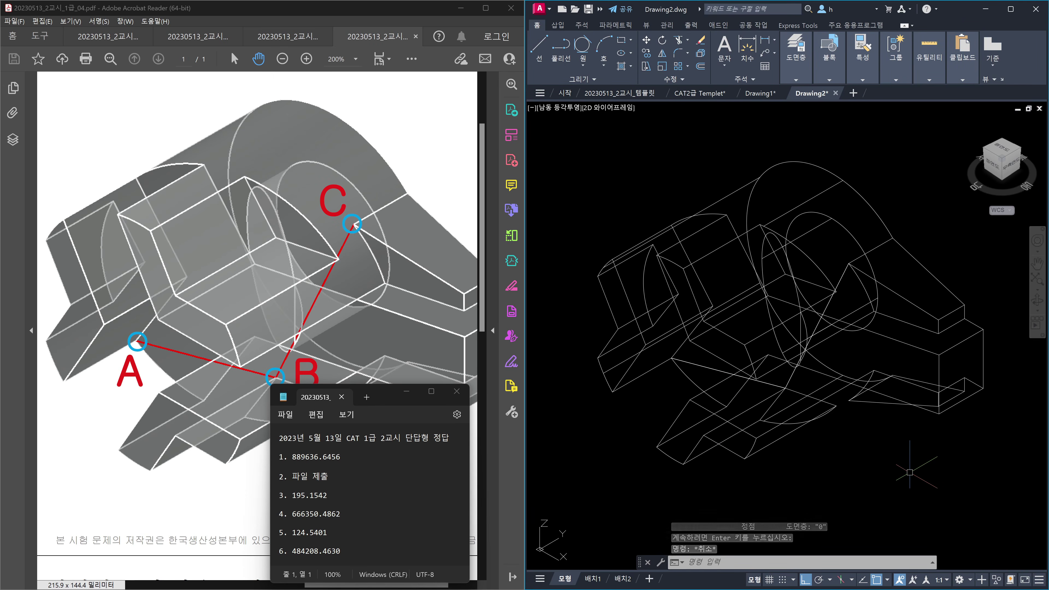
Step: Query the finished solid's mass properties to check its volume against answer 6 in the notes
type("VOLUme")
key("Return")
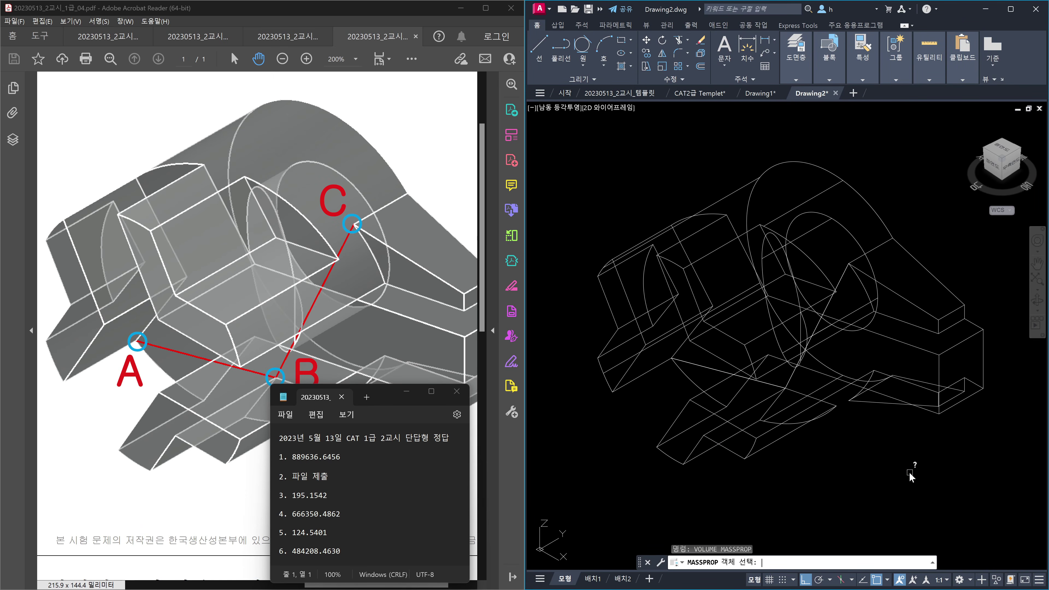
left_click(919, 408)
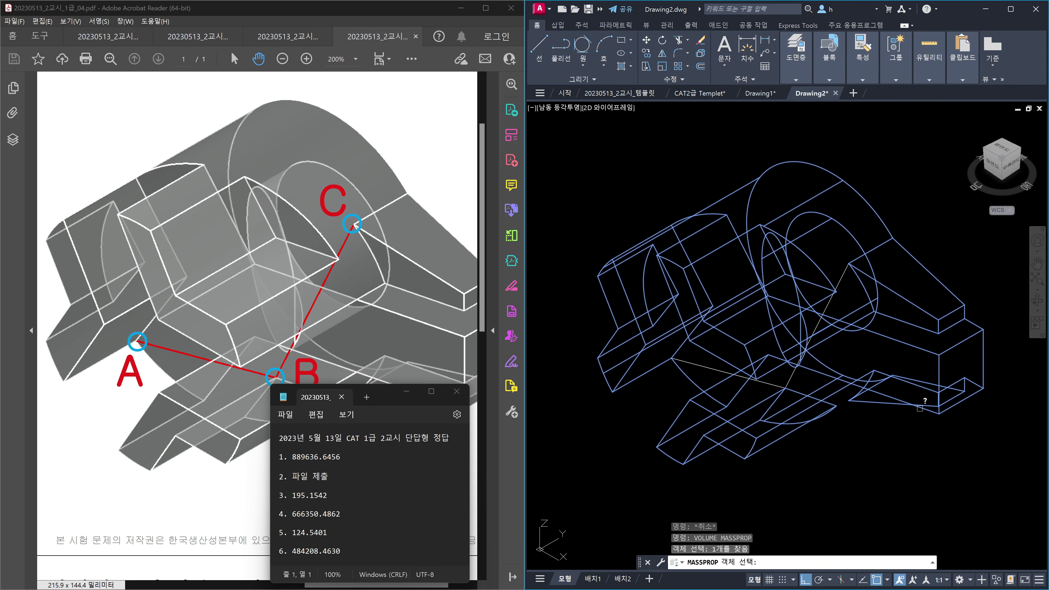
key("Return")
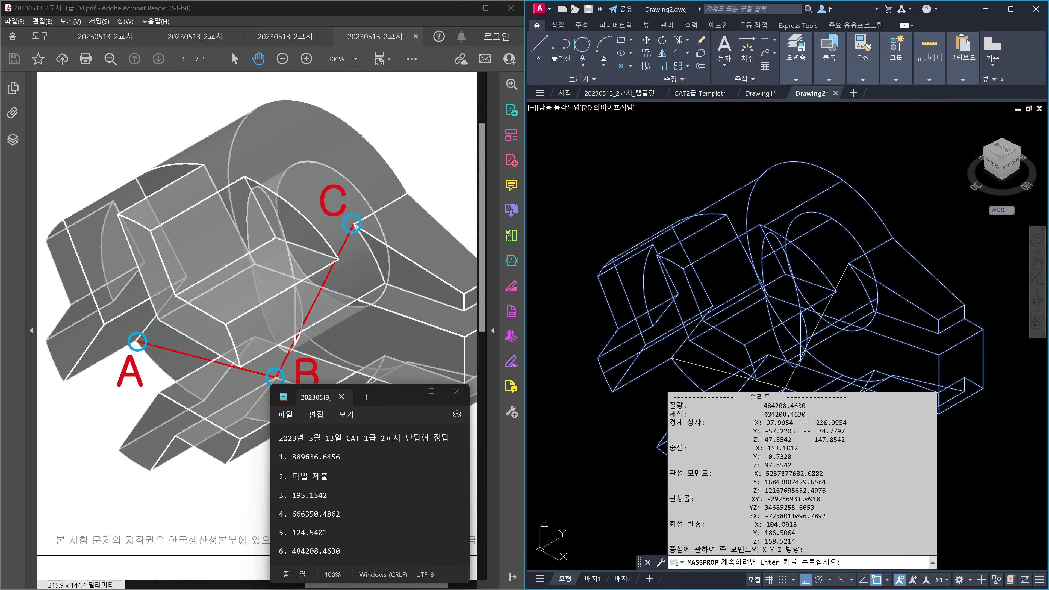